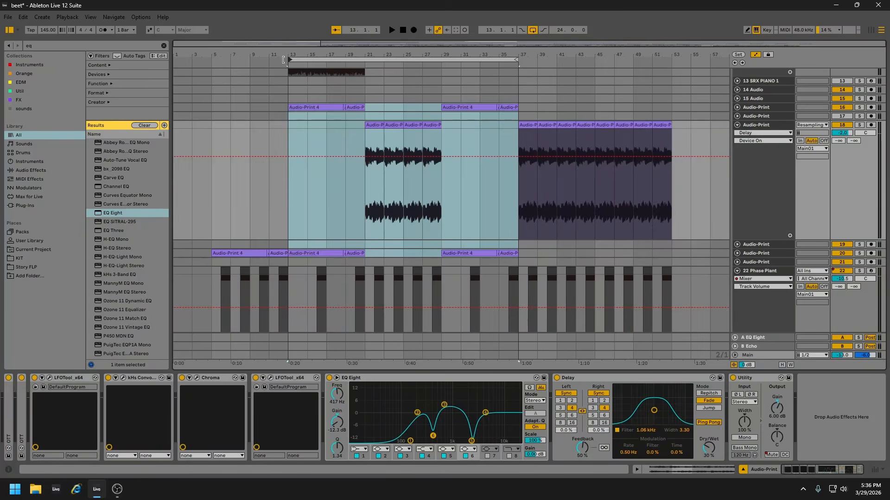
# Look over the audio, Phase Plant and drum tracks in the arrangement.
pyautogui.scroll(3, 438, 224)
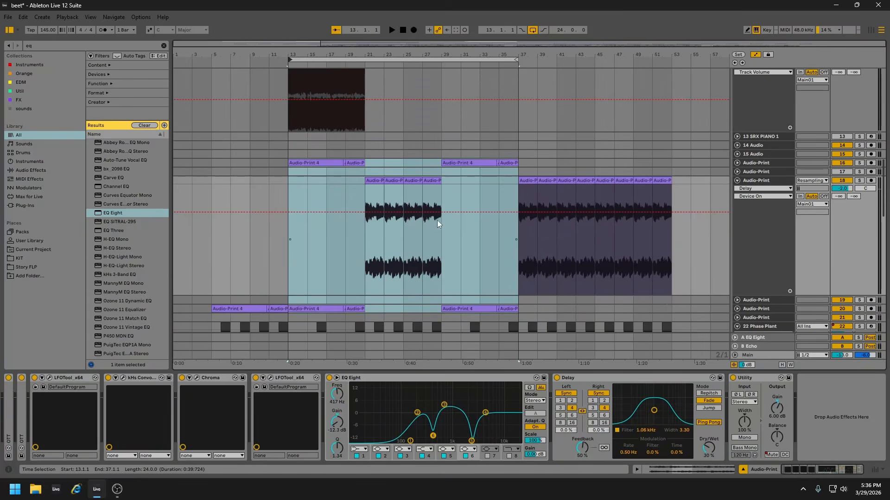
pyautogui.click(738, 181)
pyautogui.scroll(-10, 504, 254)
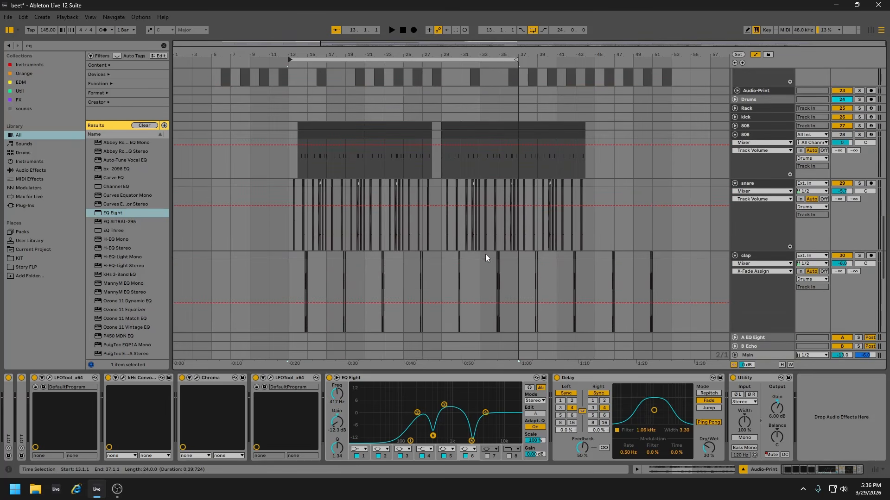
pyautogui.scroll(-3, 493, 260)
pyautogui.scroll(13, 492, 260)
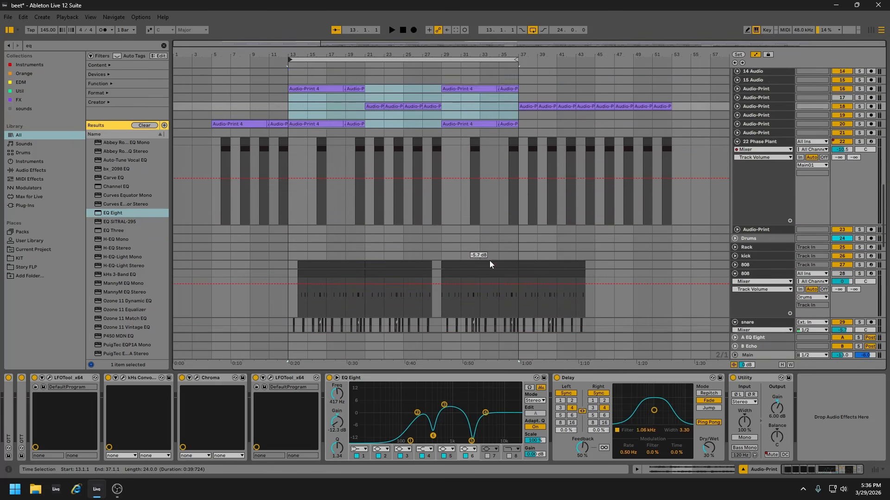
pyautogui.scroll(3, 476, 253)
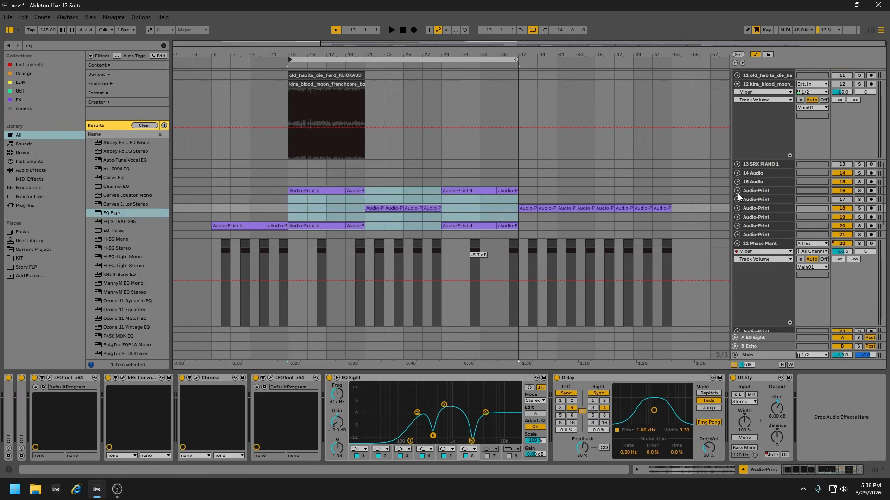
# Unfold audio track 18, select its clips in bars 21 to 29, and shorten the arrangement loop to end at bar 21.
pyautogui.click(737, 208)
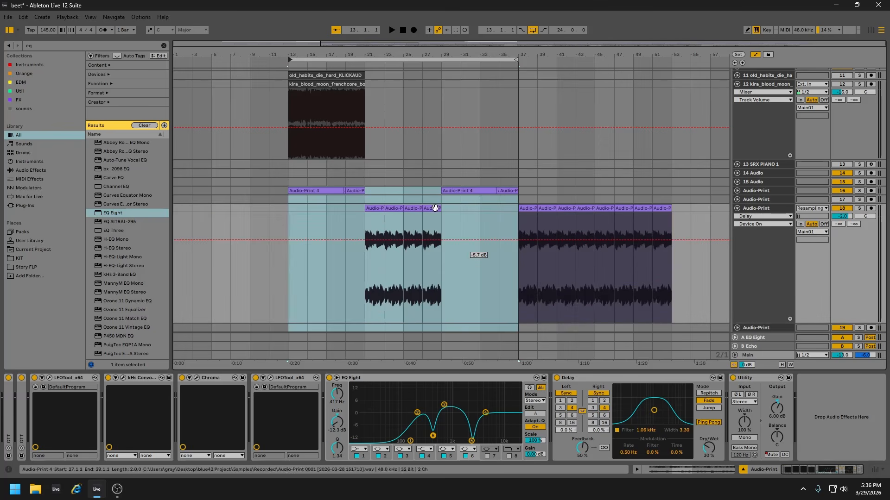
pyautogui.click(367, 209)
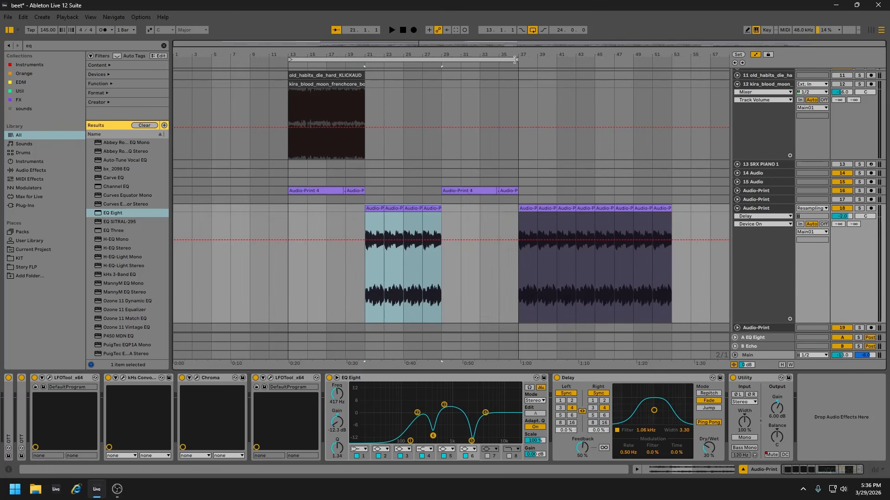
pyautogui.moveTo(517, 65); pyautogui.dragTo(381, 86)
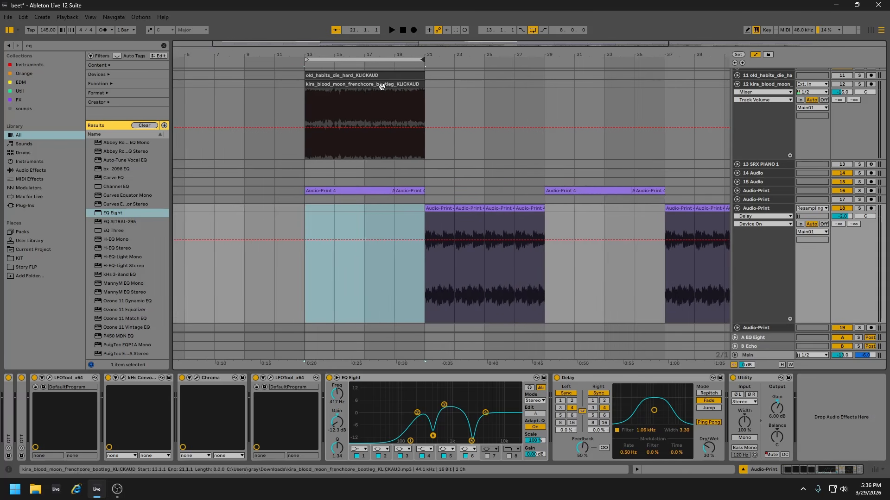
# Unfold audio track 16 and collapse the expanded devices in its effect chain, from LFOTool through EQ Eight.
pyautogui.click(737, 191)
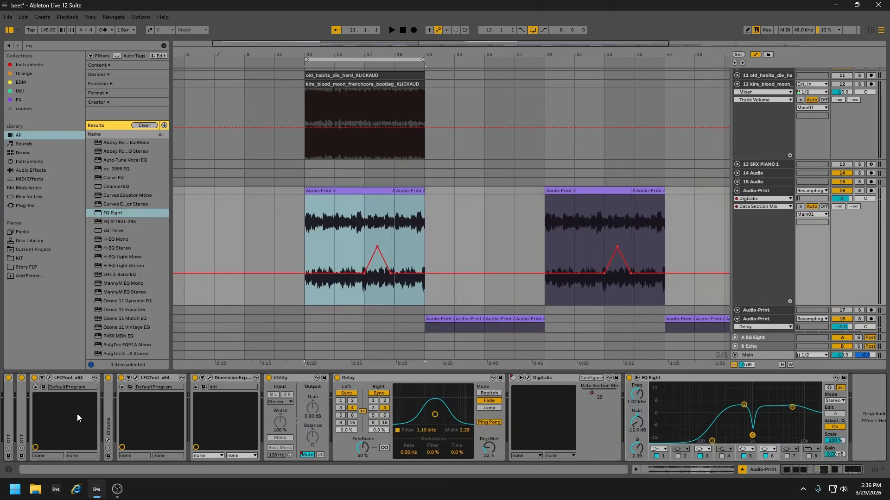
pyautogui.doubleClick(68, 378)
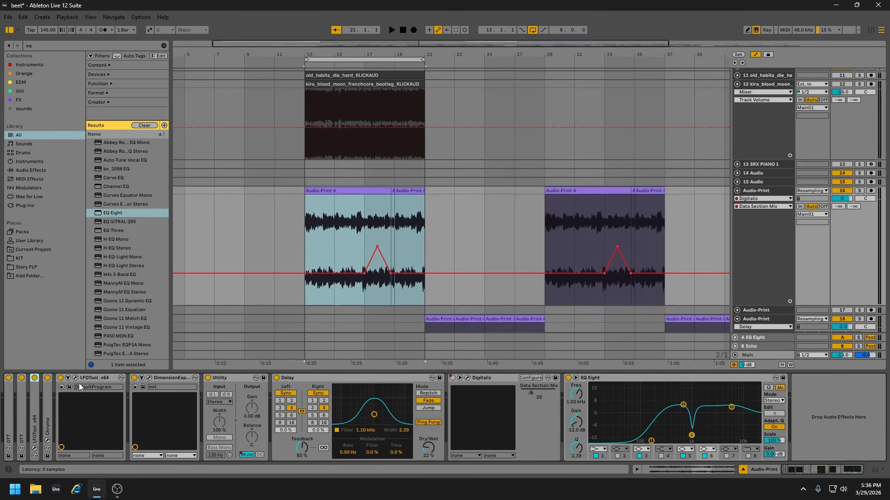
pyautogui.doubleClick(88, 380)
pyautogui.doubleClick(98, 379)
pyautogui.doubleClick(102, 377)
pyautogui.doubleClick(107, 377)
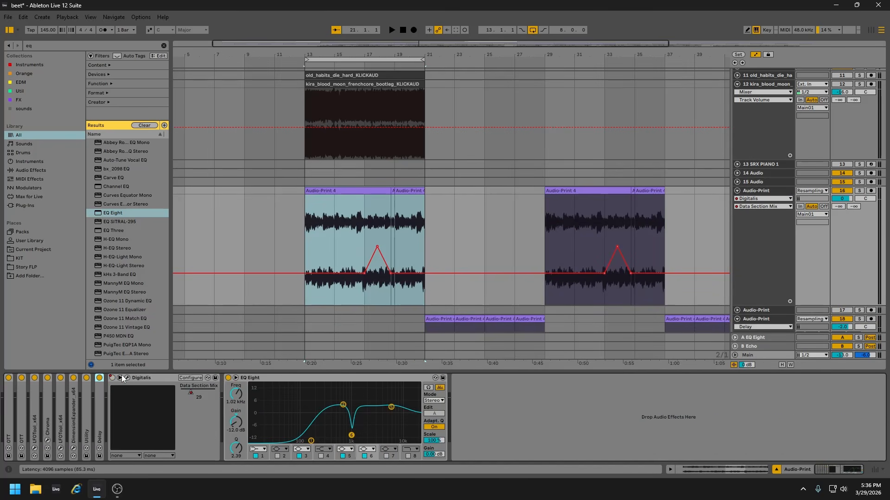
pyautogui.doubleClick(144, 376)
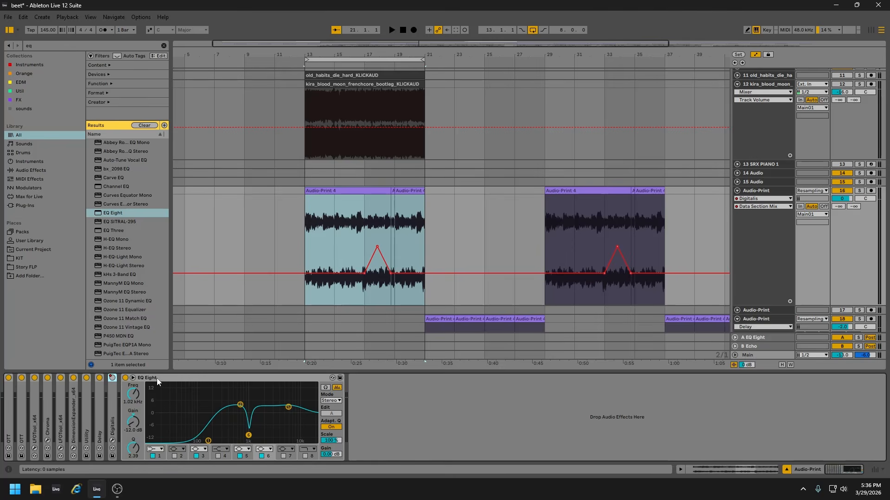
pyautogui.doubleClick(139, 377)
# Extend the arrangement loop to end at bar 29.
pyautogui.scroll(-2, 343, 285)
pyautogui.scroll(-1, 341, 279)
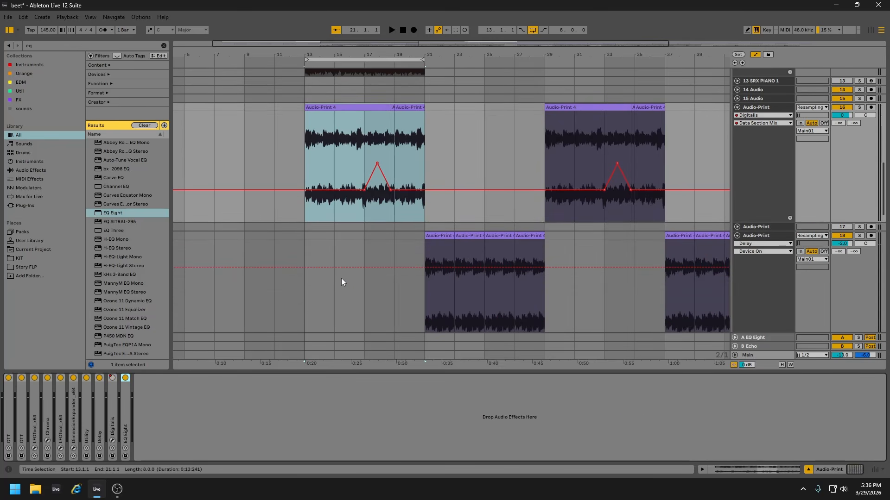
pyautogui.moveTo(329, 54)
pyautogui.mouseDown()
pyautogui.moveTo(332, 80)
pyautogui.moveTo(331, 57)
pyautogui.mouseUp()
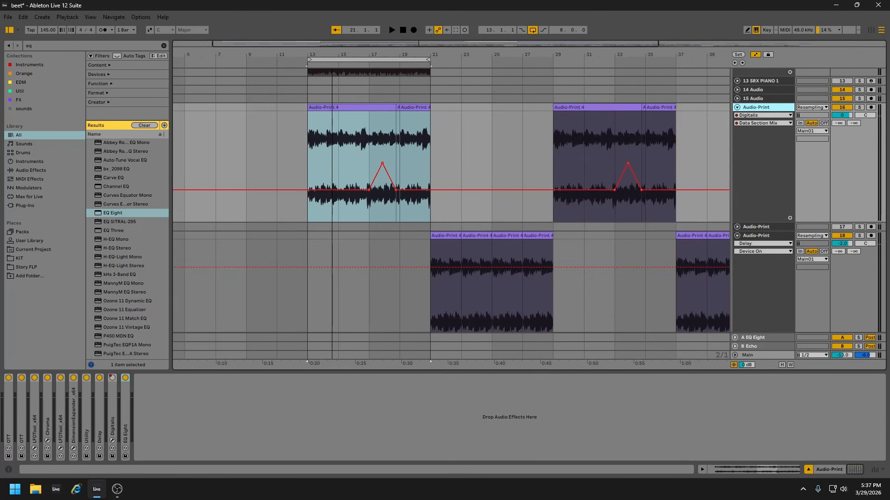
pyautogui.scroll(-4, 389, 267)
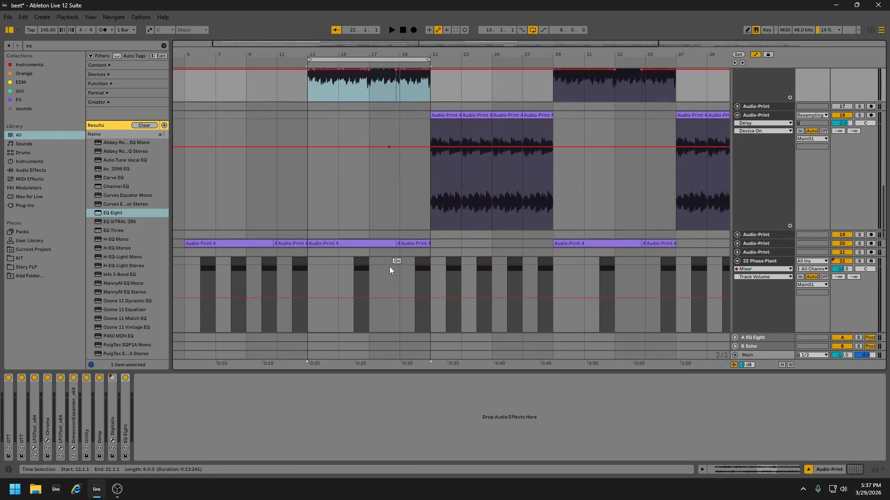
pyautogui.scroll(4, 389, 146)
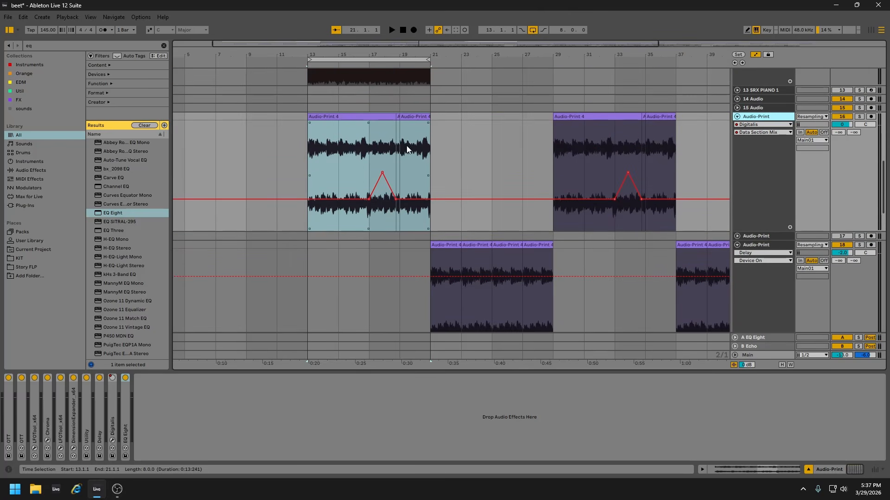
pyautogui.moveTo(429, 58); pyautogui.dragTo(540, 76)
pyautogui.scroll(4, 406, 239)
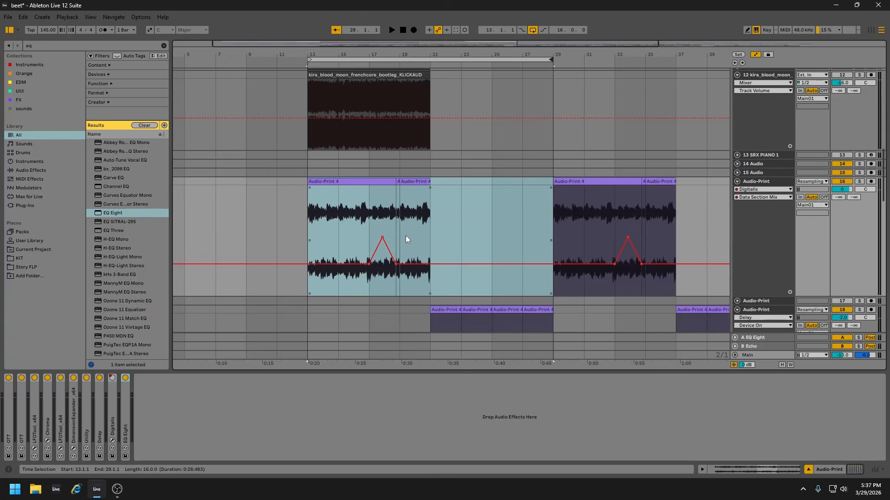
pyautogui.scroll(-5, 406, 239)
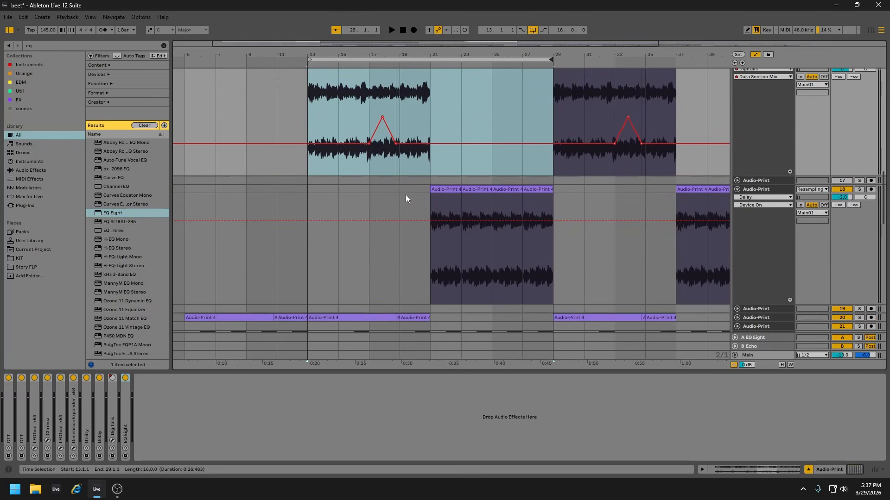
# Set the arrangement grid to 1/1 and select bars 17 to 19 on audio track 18.
pyautogui.rightClick(407, 191)
pyautogui.click(496, 303)
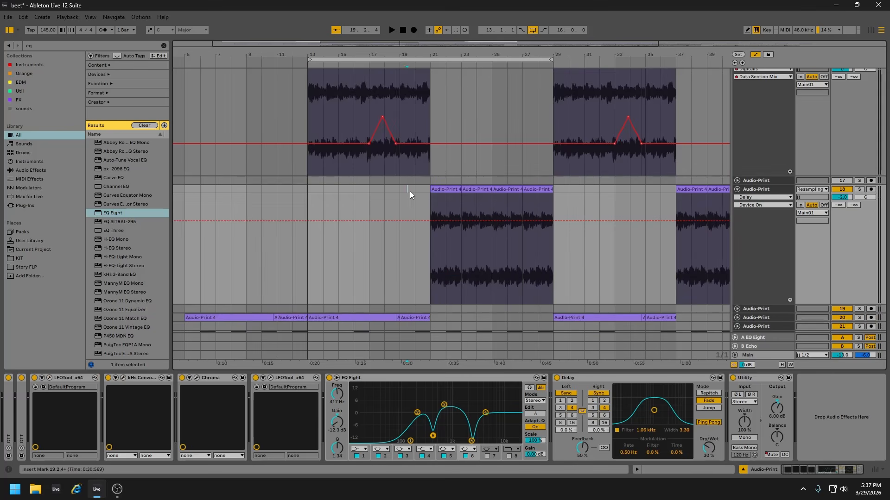
pyautogui.moveTo(409, 192)
pyautogui.mouseDown()
pyautogui.moveTo(377, 190)
pyautogui.moveTo(402, 190)
pyautogui.mouseUp()
pyautogui.scroll(4, 391, 224)
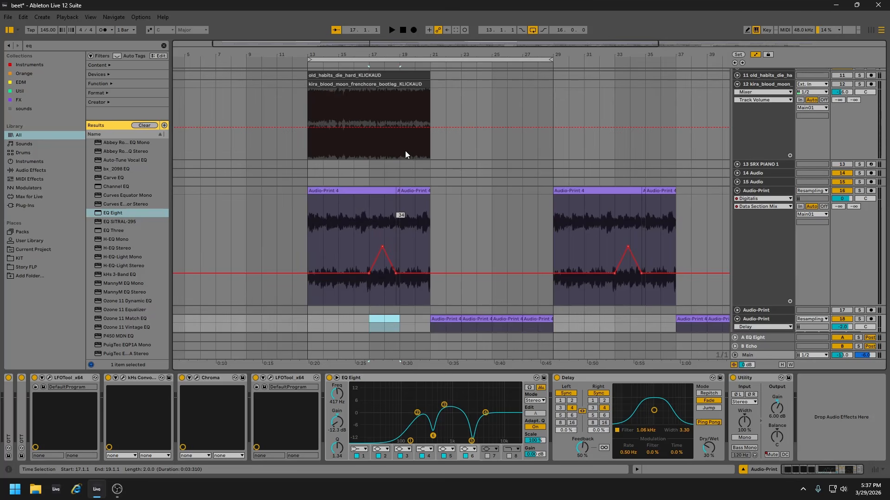
# Select the loop's time range and show the sidechain track's Kickstart 2 device.
pyautogui.click(549, 59)
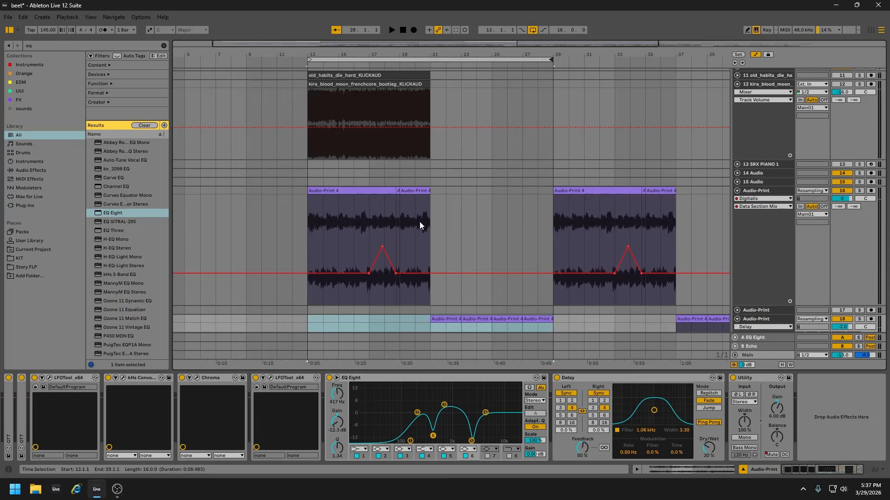
pyautogui.scroll(-1, 419, 226)
pyautogui.moveTo(404, 56); pyautogui.dragTo(404, 44)
pyautogui.scroll(3, 755, 266)
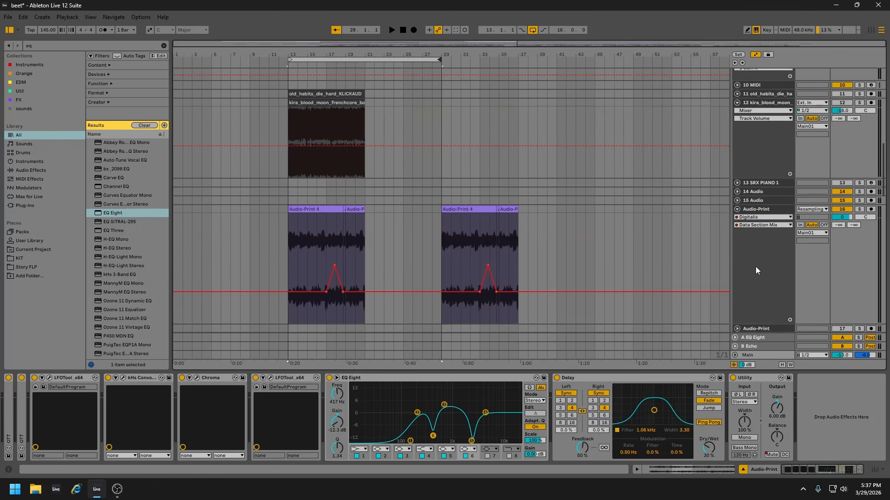
pyautogui.click(751, 130)
pyautogui.scroll(-3, 348, 307)
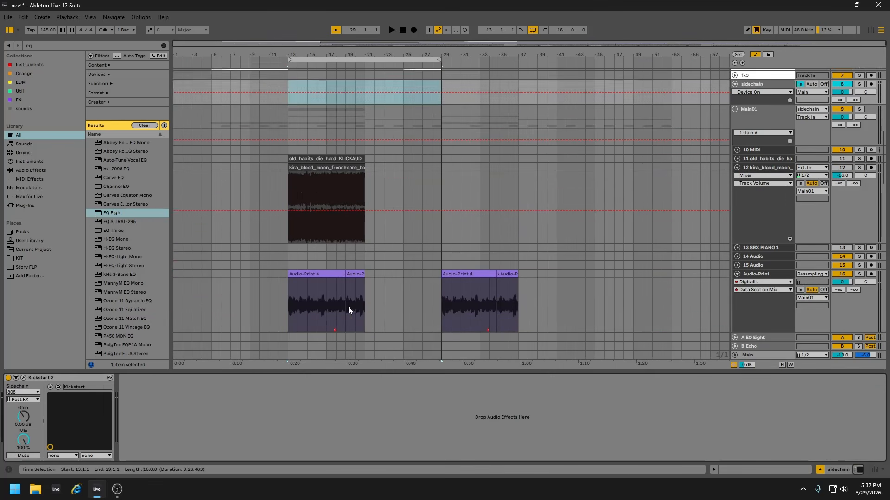
pyautogui.scroll(-1, 313, 226)
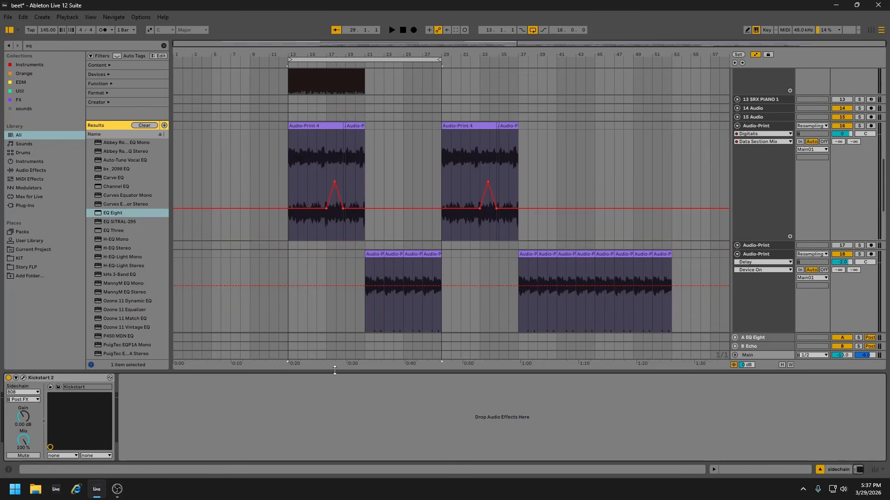
# Hide the device area to enlarge the arrangement and extend the loop back to start at bar 5.
pyautogui.moveTo(335, 370); pyautogui.dragTo(333, 426)
pyautogui.moveTo(294, 63); pyautogui.dragTo(213, 64)
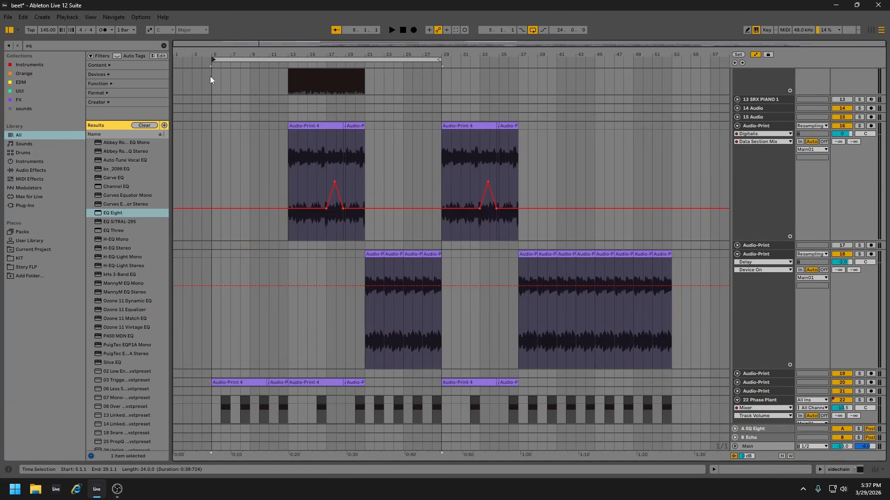
pyautogui.scroll(-1, 273, 310)
pyautogui.scroll(-1, 273, 310)
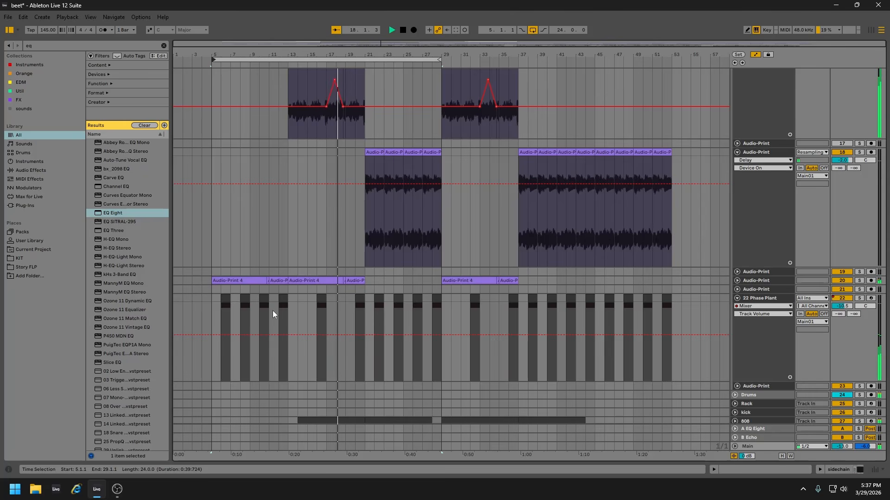
# Open the Kickstart 2 plug-in window on the sidechain track to examine its ducking settings, and close it.
pyautogui.scroll(6, 767, 269)
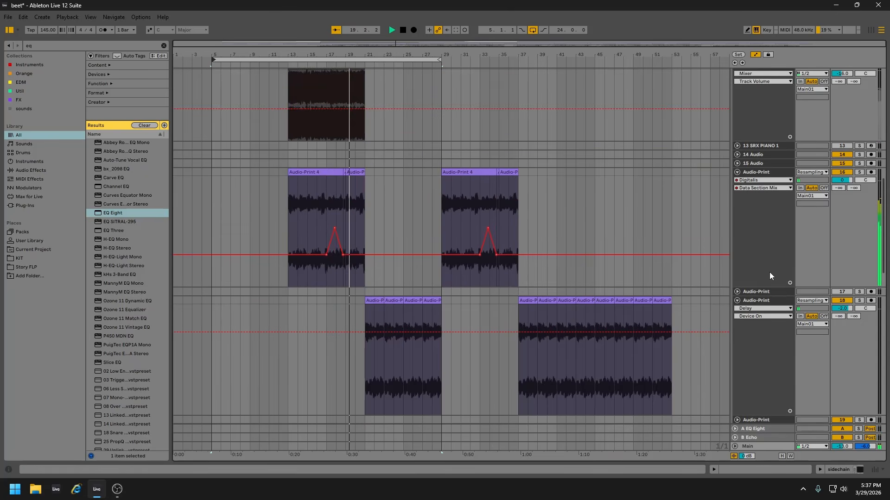
pyautogui.scroll(1, 763, 266)
pyautogui.click(752, 150)
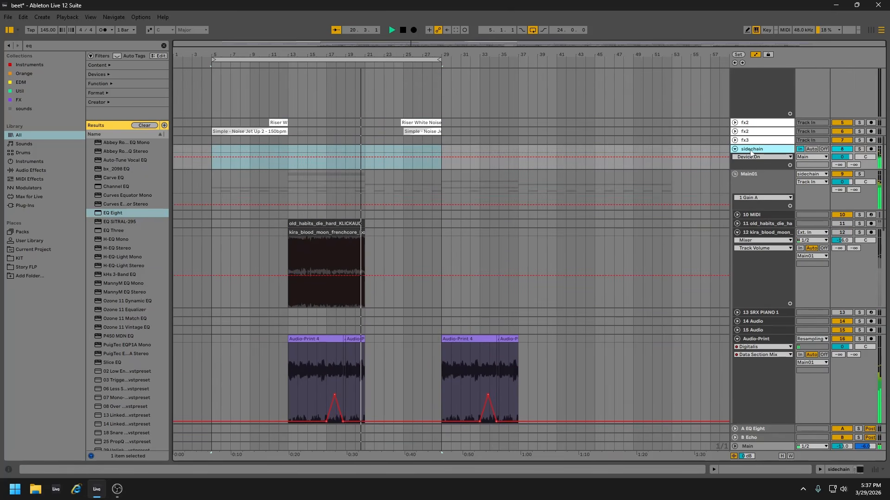
pyautogui.doubleClick(752, 151)
pyautogui.click(23, 378)
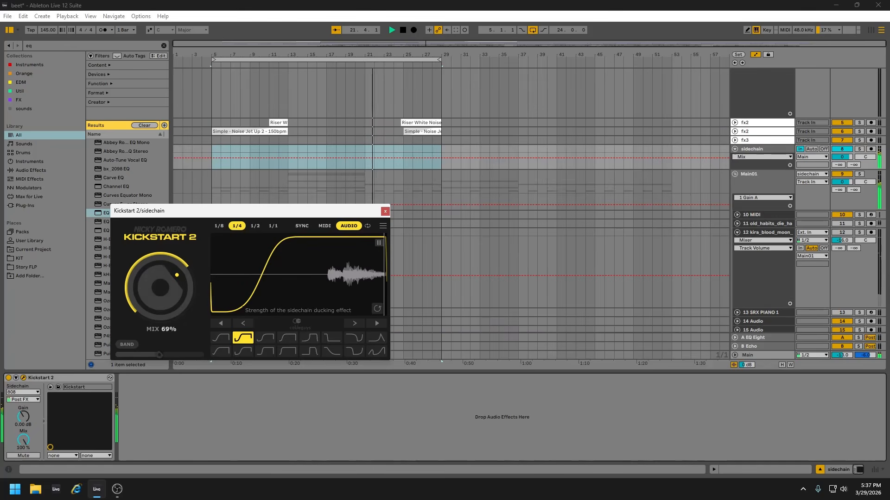
pyautogui.click(385, 211)
# Extend the arrangement loop to end at bar 53.
pyautogui.scroll(-3, 368, 268)
pyautogui.scroll(-2, 368, 269)
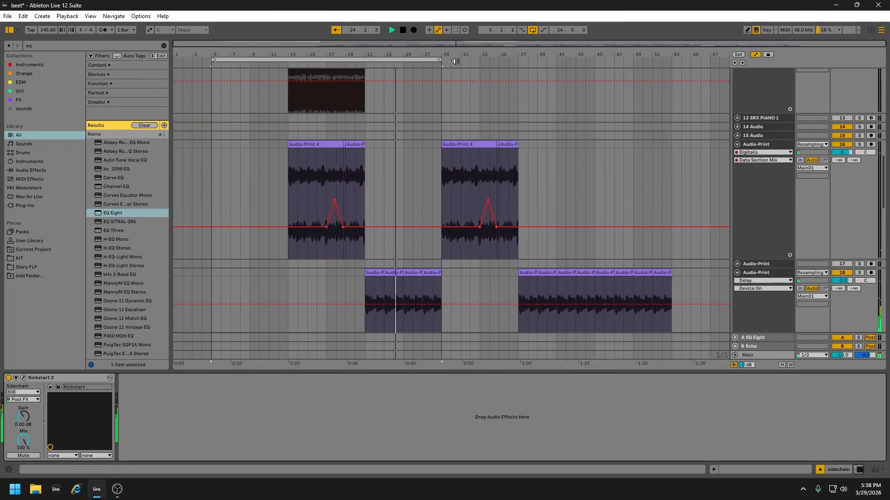
pyautogui.moveTo(440, 60); pyautogui.dragTo(668, 102)
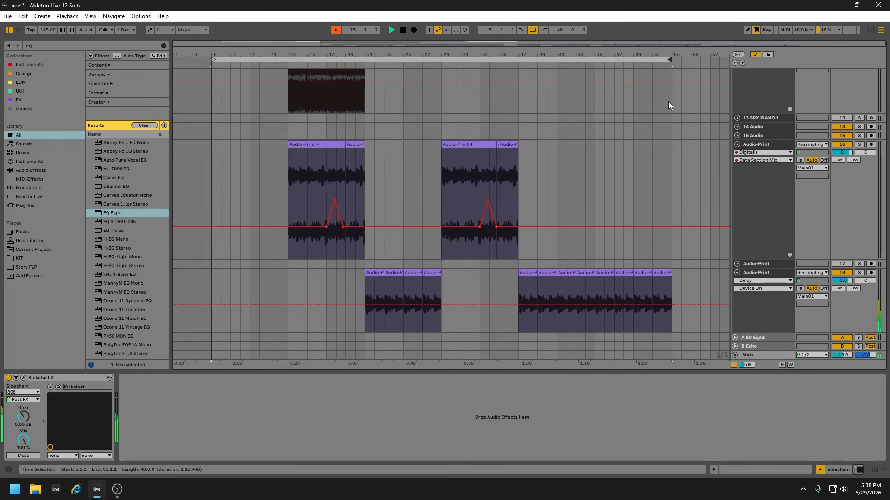
# Fold audio tracks 16 and 18 and the Phase Plant track, and review the drum tracks during playback.
pyautogui.click(737, 145)
pyautogui.click(737, 162)
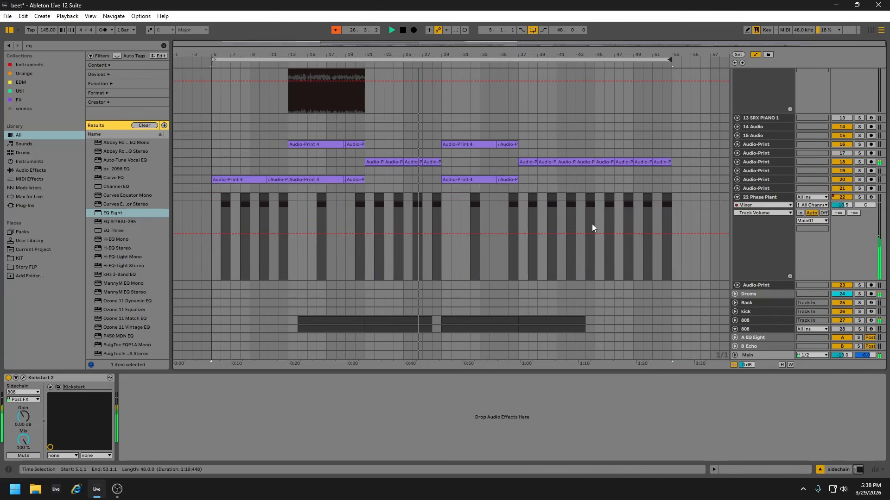
pyautogui.click(737, 197)
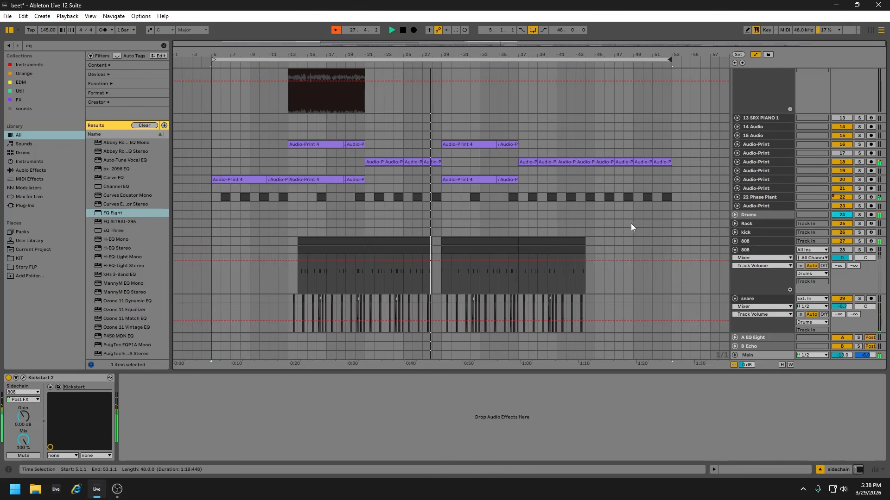
pyautogui.scroll(-1, 628, 226)
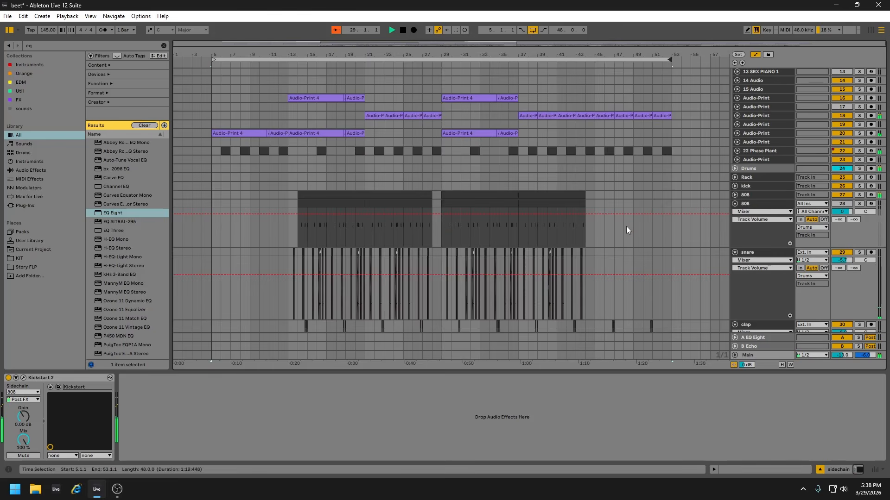
pyautogui.scroll(-1, 626, 227)
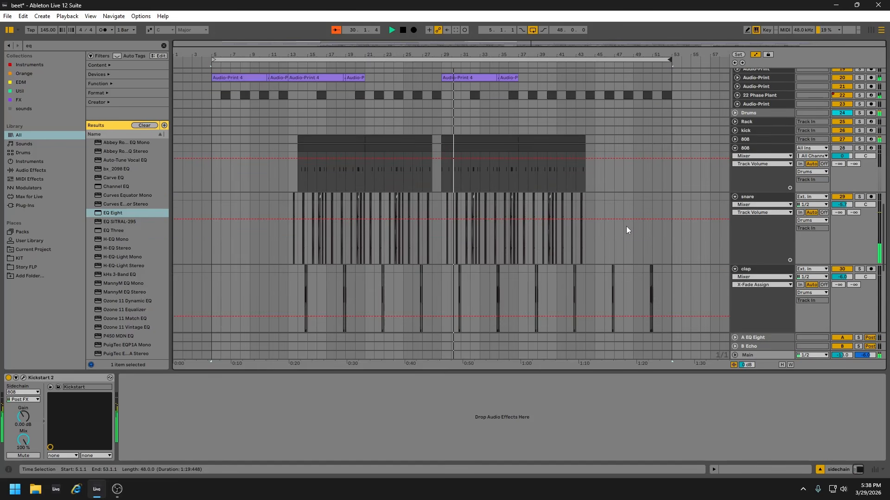
pyautogui.scroll(-1, 626, 230)
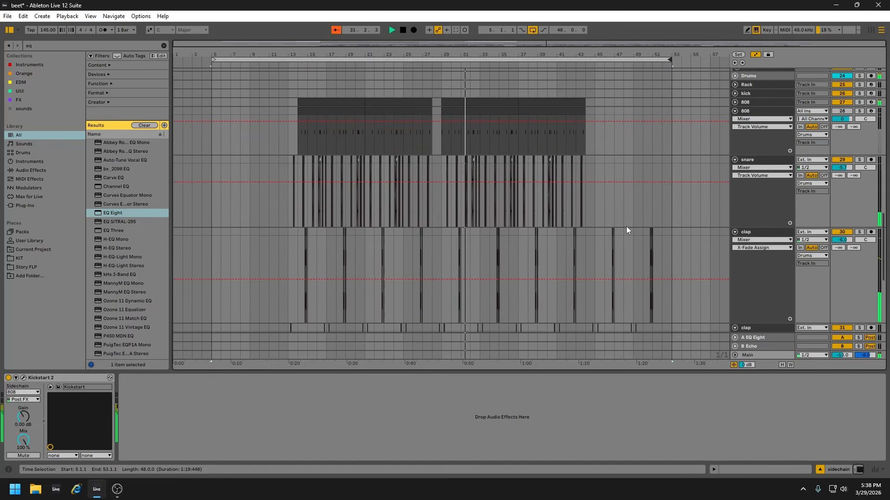
# Turn arrangement follow back on during playback and hide the device area to enlarge the track view.
pyautogui.scroll(3, 627, 227)
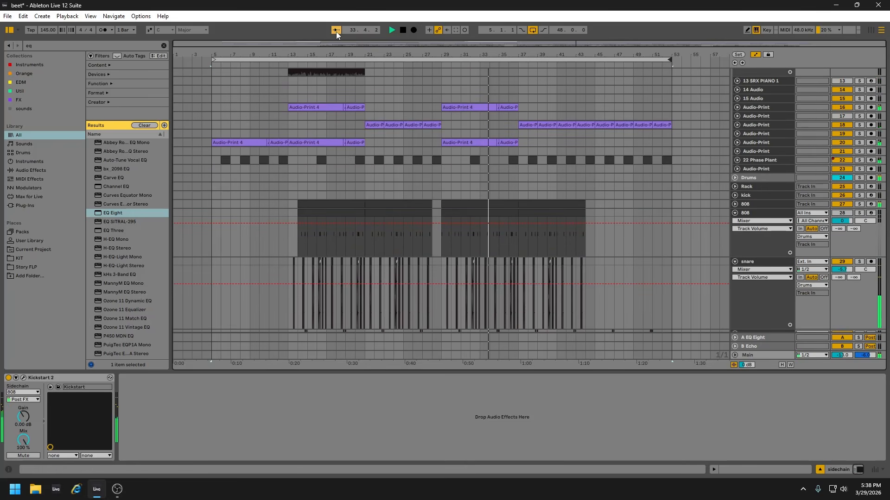
pyautogui.moveTo(489, 54); pyautogui.dragTo(488, 77)
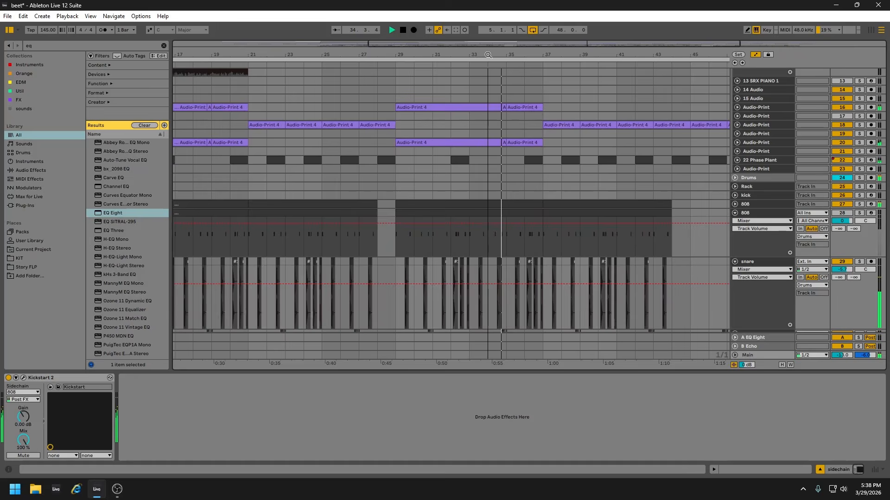
pyautogui.click(338, 29)
pyautogui.moveTo(560, 371); pyautogui.dragTo(549, 408)
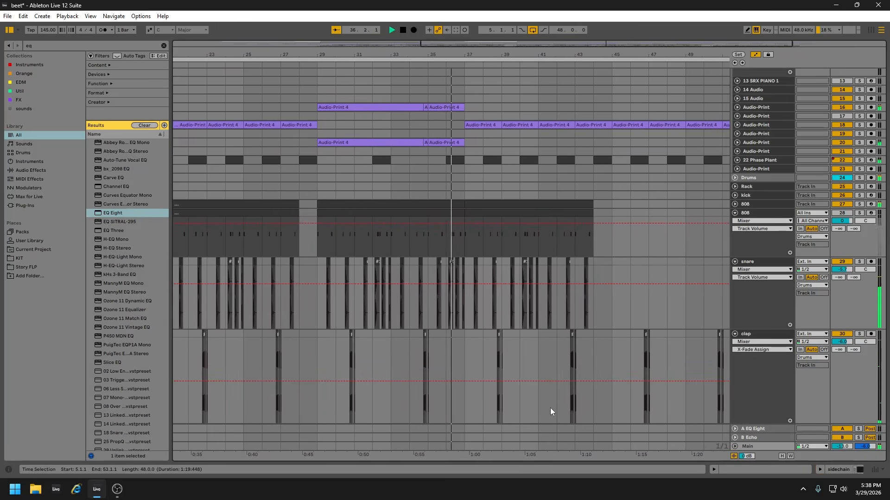
# Fold the expanded clap tracks below the snare track.
pyautogui.scroll(-2, 579, 340)
pyautogui.click(736, 278)
pyautogui.click(735, 288)
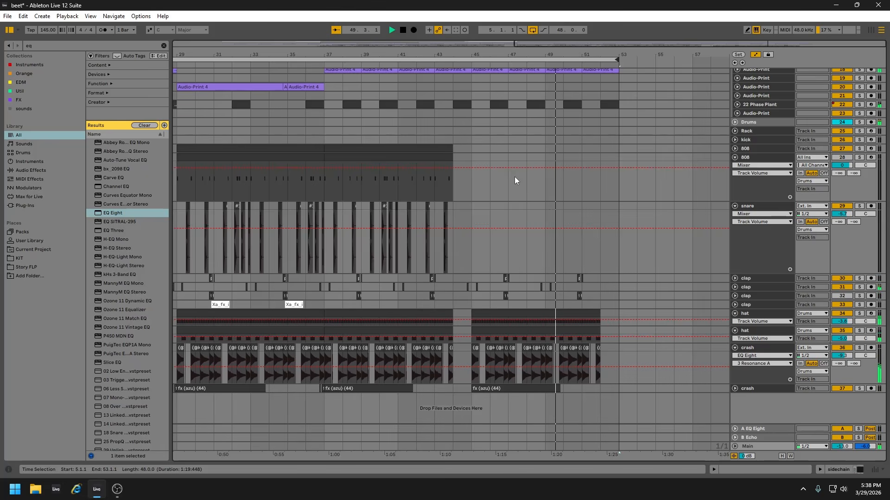
# Extend the arrangement loop to end at bar 55 and stop playback.
pyautogui.moveTo(542, 55); pyautogui.dragTo(590, 46)
pyautogui.moveTo(650, 60); pyautogui.dragTo(677, 60)
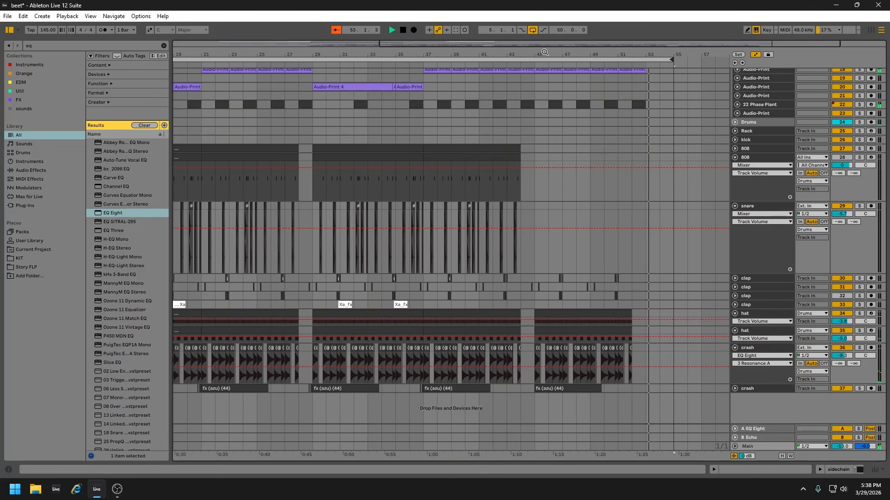
pyautogui.click(403, 32)
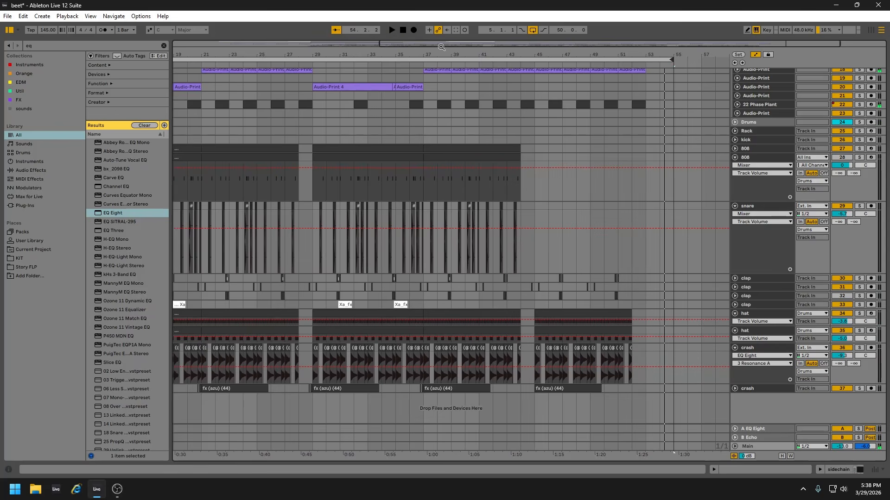
# Unfold audio track 16 to show its waveforms and Digitalis automation.
pyautogui.moveTo(429, 53); pyautogui.dragTo(438, 43)
pyautogui.scroll(2, 471, 287)
pyautogui.scroll(2, 469, 285)
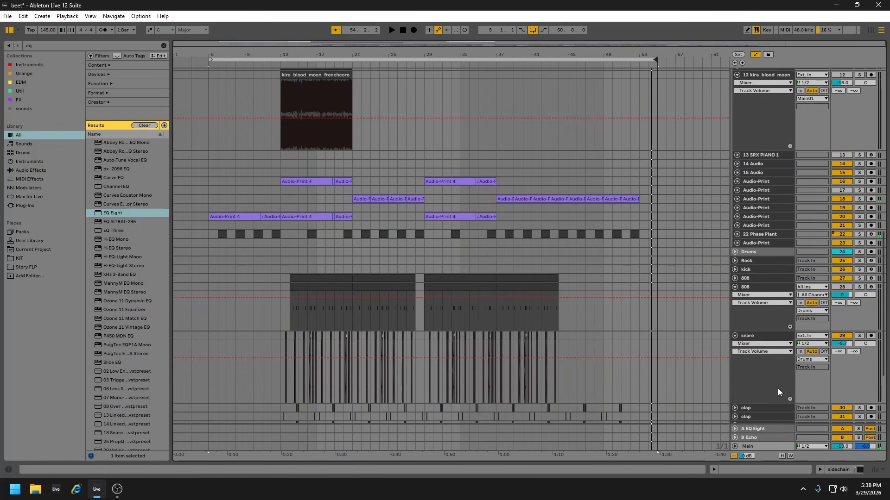
pyautogui.scroll(4, 392, 310)
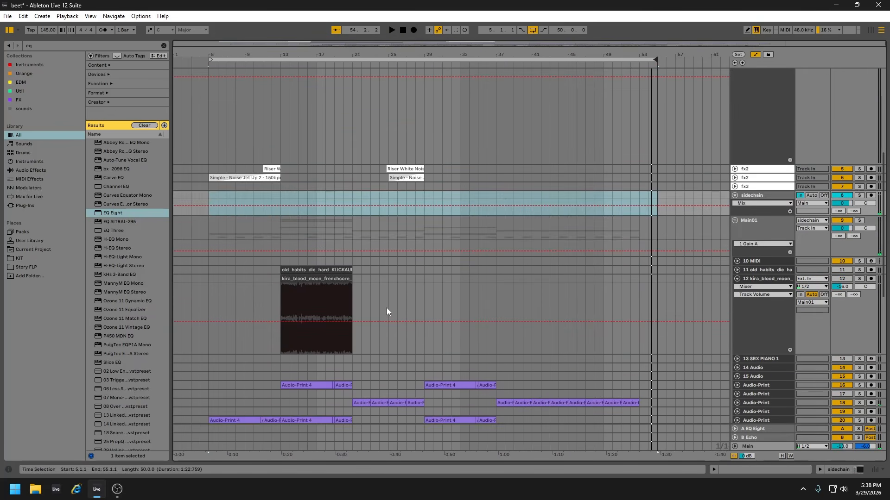
pyautogui.click(737, 320)
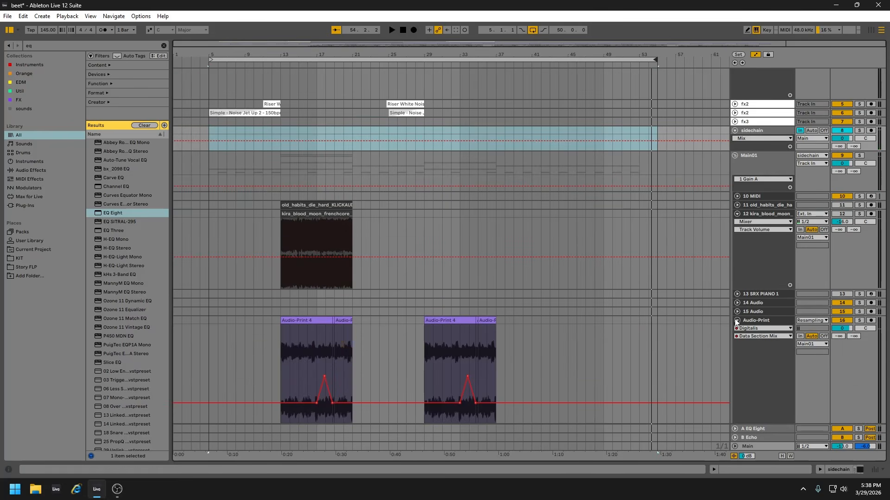
# Set the arrangement loop to run from bar 13 to bar 21.
pyautogui.scroll(-2, 371, 249)
pyautogui.moveTo(214, 61); pyautogui.dragTo(273, 61)
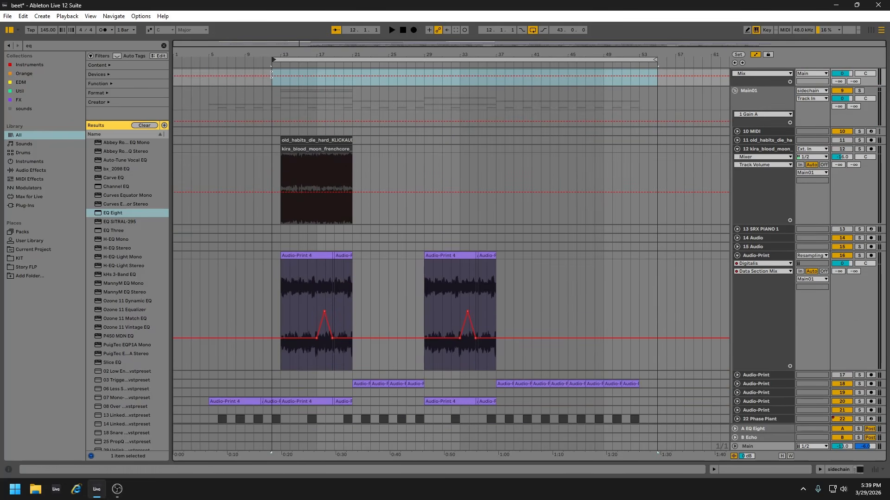
pyautogui.moveTo(655, 61); pyautogui.dragTo(351, 101)
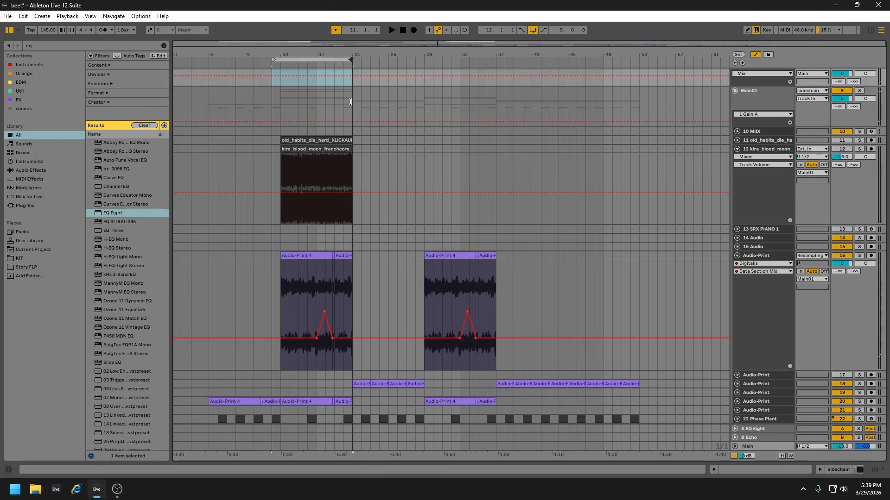
pyautogui.moveTo(308, 54); pyautogui.dragTo(308, 70)
pyautogui.moveTo(256, 60); pyautogui.dragTo(278, 61)
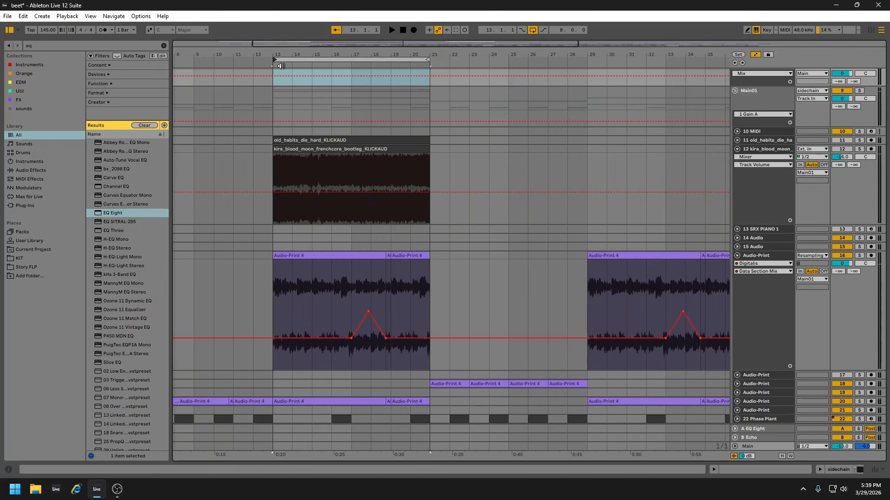
# Fold audio track 16 and unfold the Phase Plant track.
pyautogui.scroll(-2, 411, 258)
pyautogui.moveTo(367, 52); pyautogui.dragTo(324, 45)
pyautogui.click(738, 135)
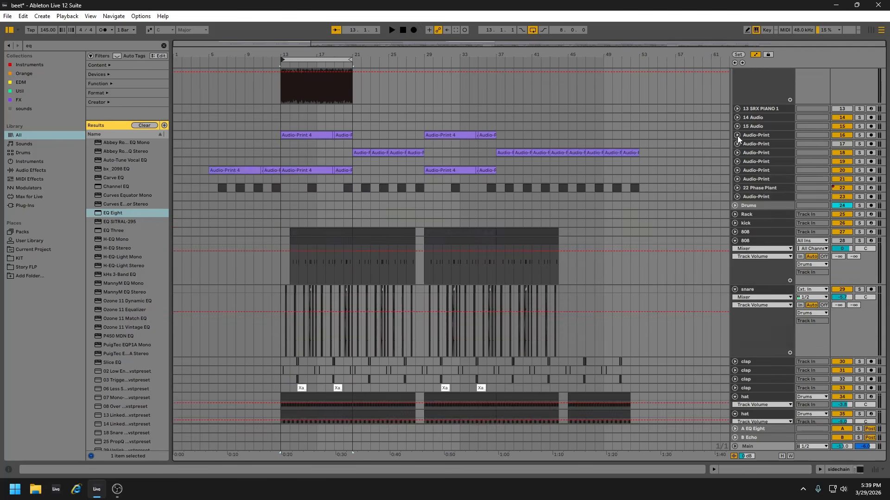
pyautogui.click(737, 188)
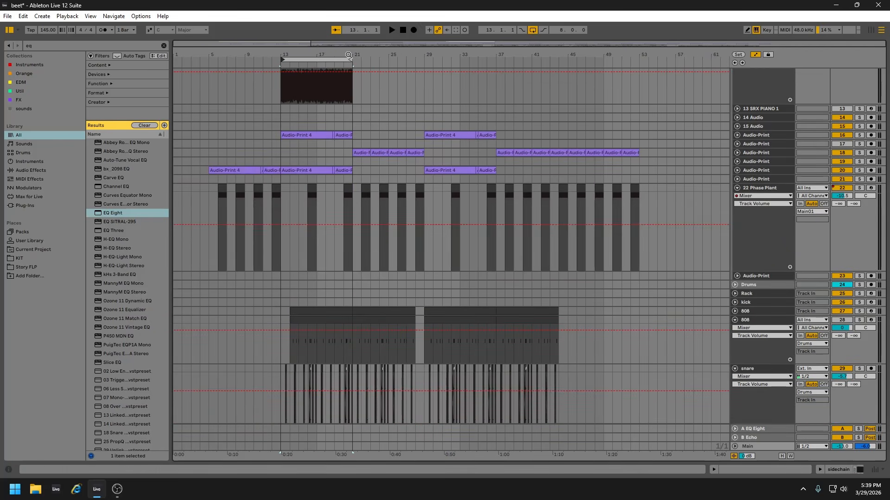
# Loop bars 21 to 29 and play the Phase Plant track soloed, with arrangement follow turned off.
pyautogui.moveTo(345, 54); pyautogui.dragTo(480, 88)
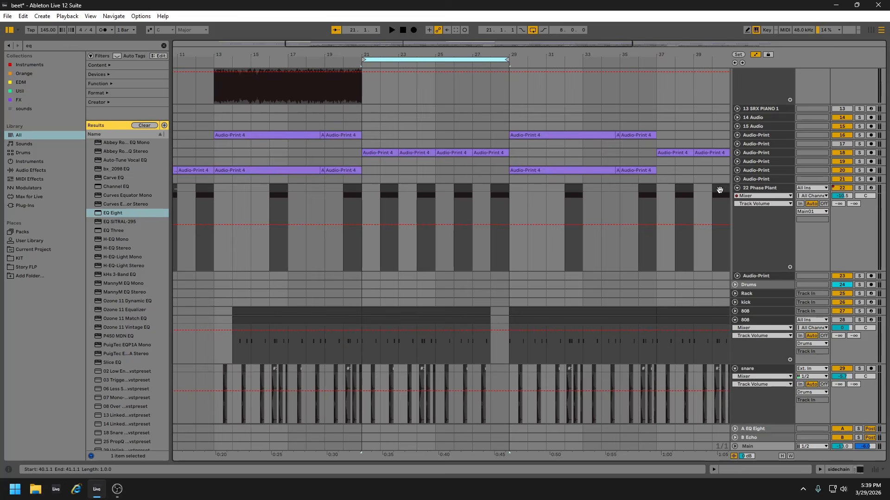
pyautogui.click(856, 188)
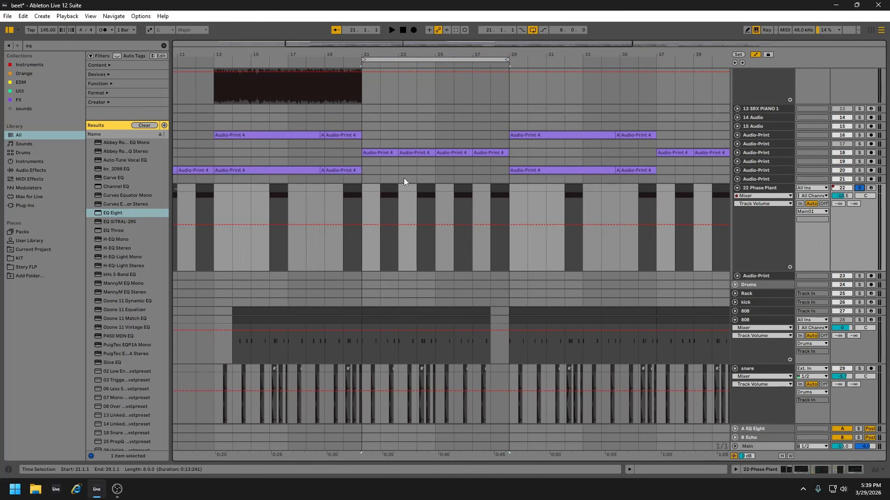
pyautogui.press('space')
pyautogui.click(338, 31)
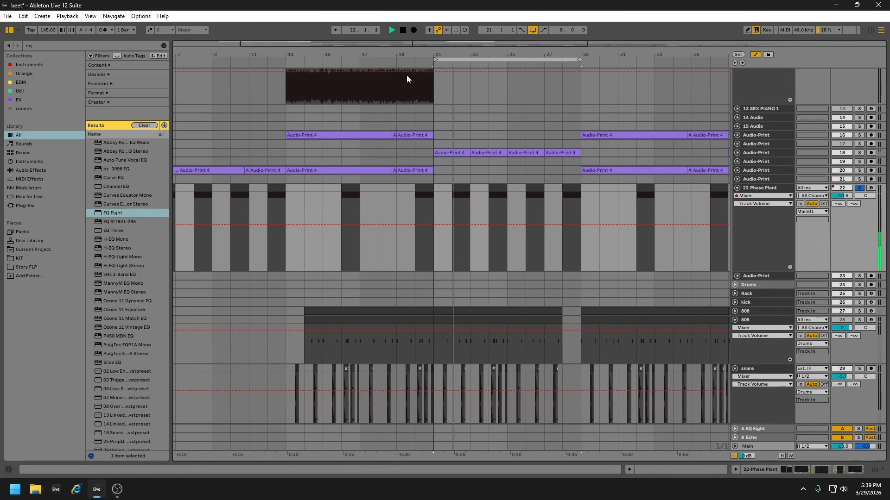
# Show the Phase Plant track's device chain and examine its EQ Eight, OTT and Delay settings during playback.
pyautogui.press('-')
pyautogui.doubleClick(752, 189)
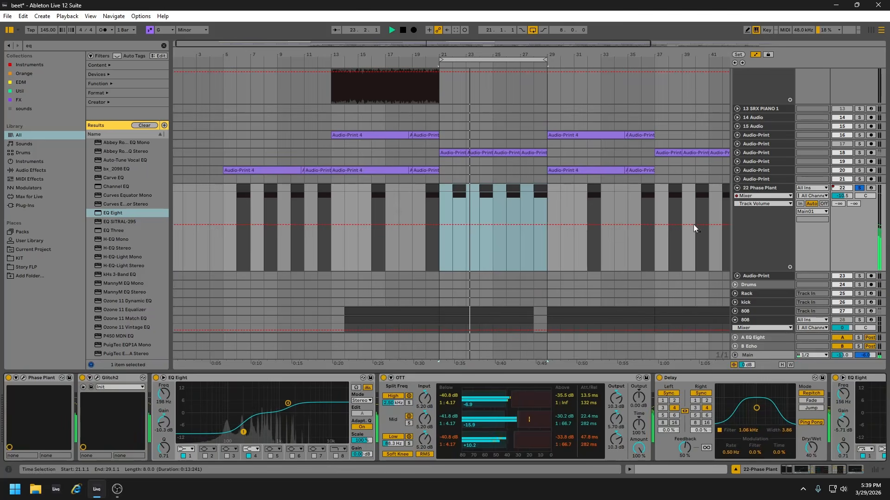
pyautogui.hscroll(5, 787, 445)
pyautogui.hscroll(-5, 760, 448)
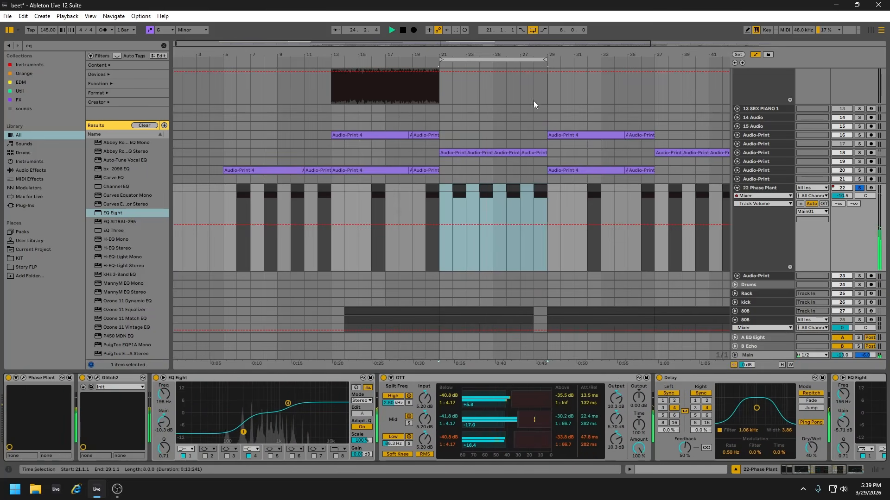
pyautogui.moveTo(483, 58); pyautogui.dragTo(484, 64)
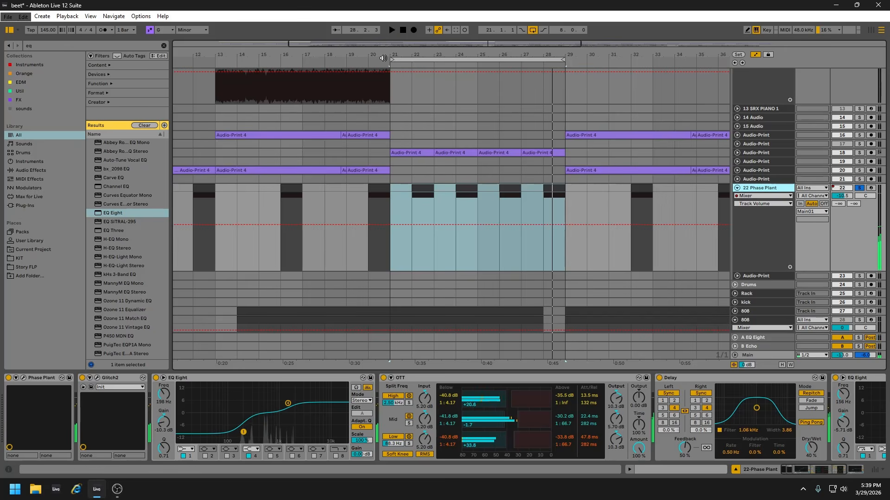
# Unfold audio track 18 and show its device chain to examine the effects on it.
pyautogui.scroll(-3, 383, 58)
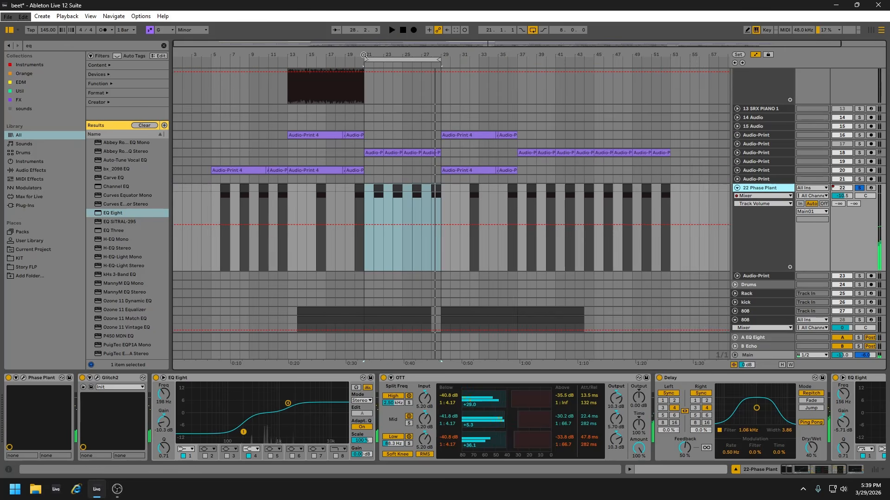
pyautogui.click(737, 153)
pyautogui.click(745, 153)
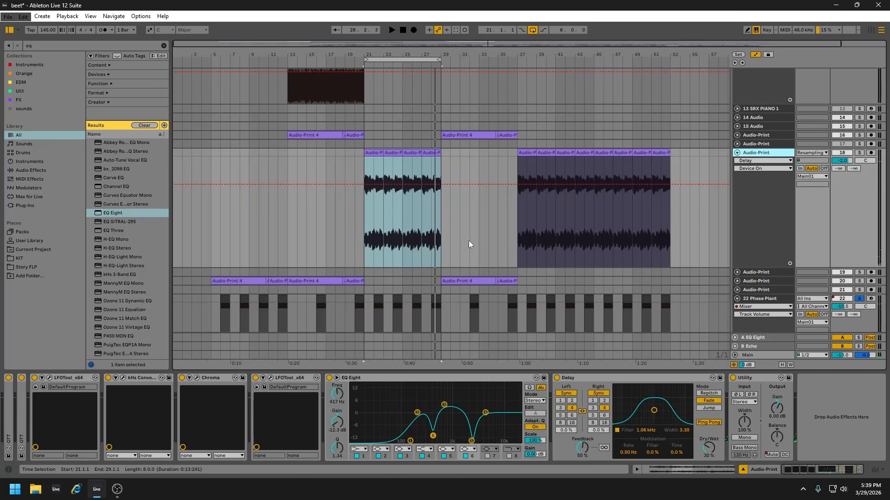
pyautogui.scroll(-3, 469, 245)
# Open the recent Live Set jbb, saving the changes to beet.
pyautogui.click(4, 18)
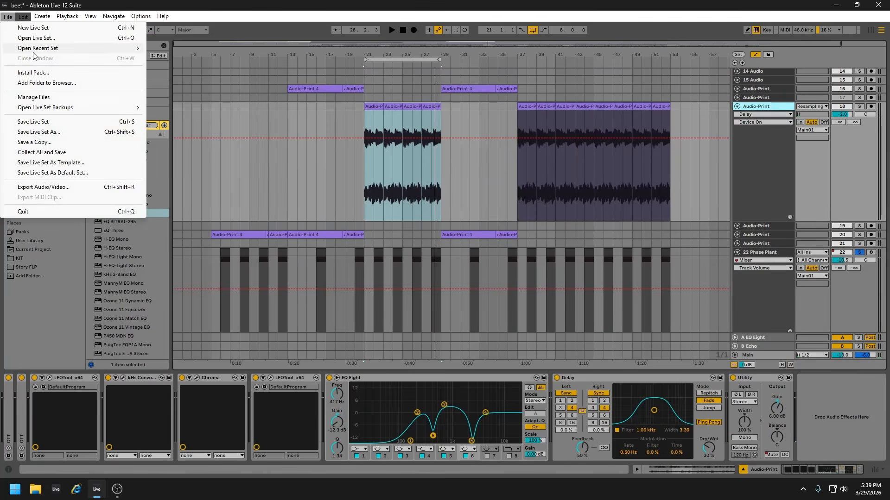
pyautogui.moveTo(47, 46)
pyautogui.click(190, 80)
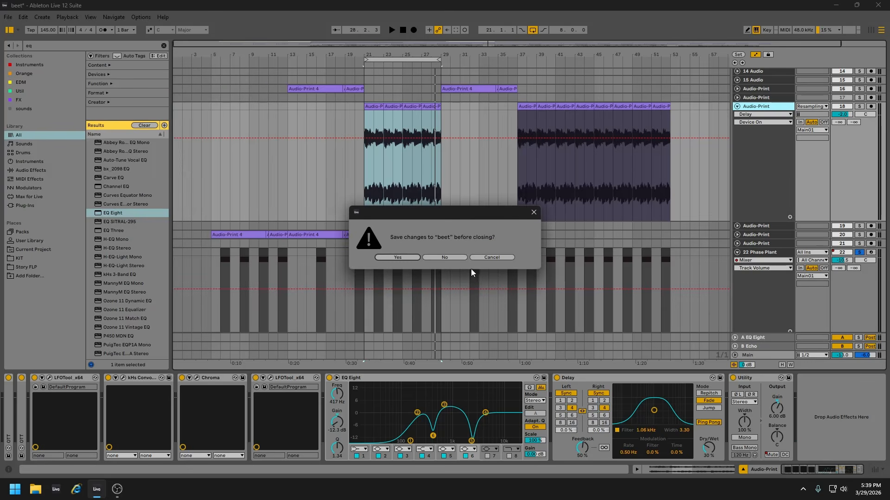
pyautogui.click(413, 258)
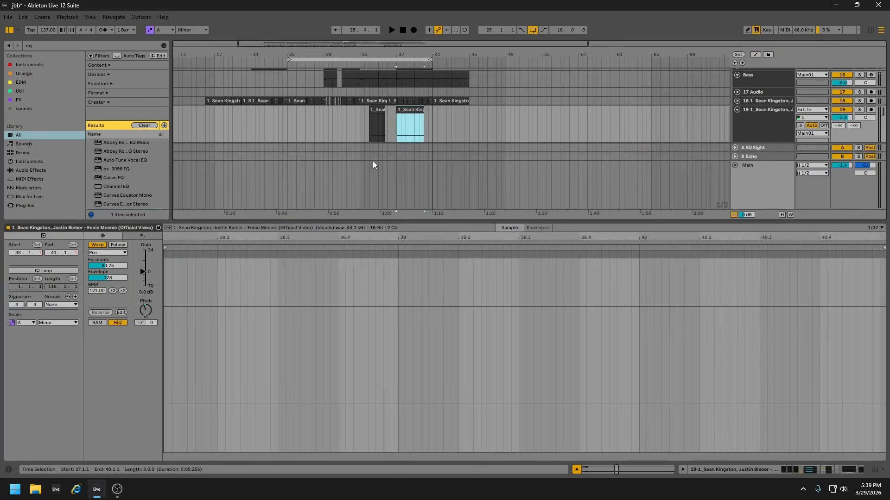
# Hide the clip view to enlarge the arrangement and lower the Main track's volume.
pyautogui.scroll(1, 372, 161)
pyautogui.moveTo(406, 223); pyautogui.dragTo(398, 459)
pyautogui.scroll(2, 350, 284)
pyautogui.scroll(3, 350, 284)
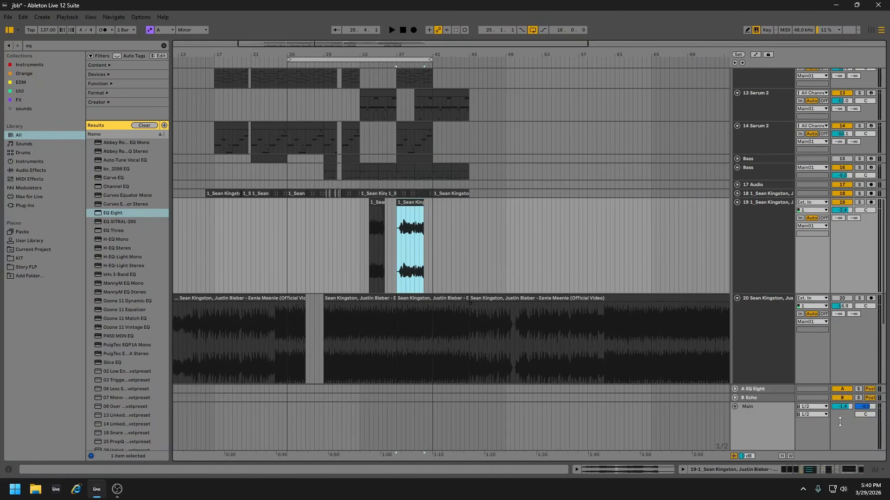
pyautogui.moveTo(842, 406); pyautogui.dragTo(842, 422)
pyautogui.scroll(5, 334, 213)
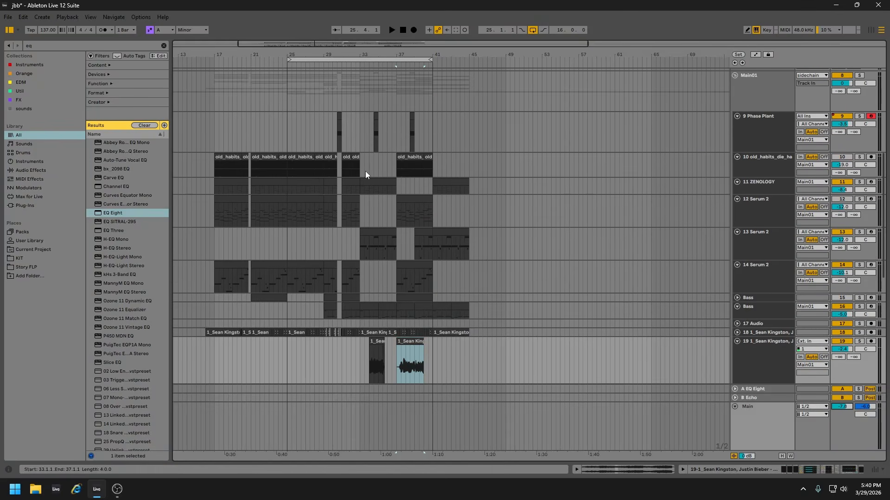
# Play the arrangement from about bar 31 and review the synth and vocal tracks around bar 33.
pyautogui.click(341, 64)
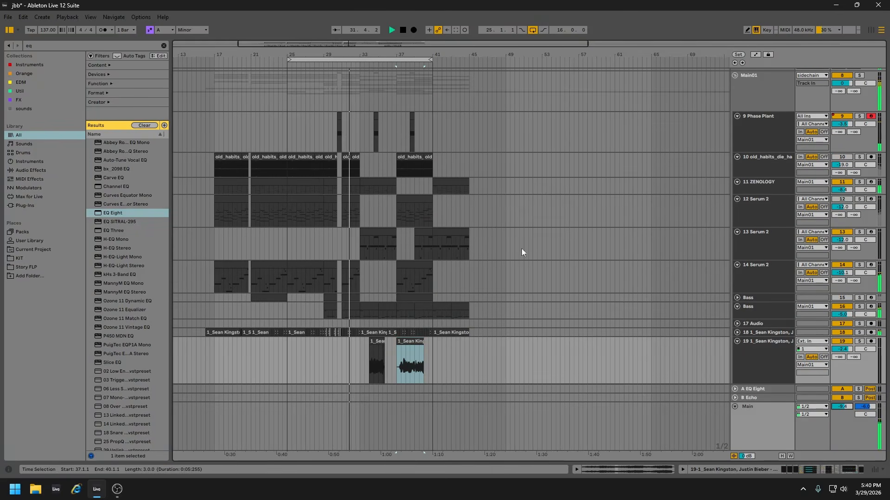
pyautogui.moveTo(353, 56); pyautogui.dragTo(408, 139)
pyautogui.scroll(-5, 417, 189)
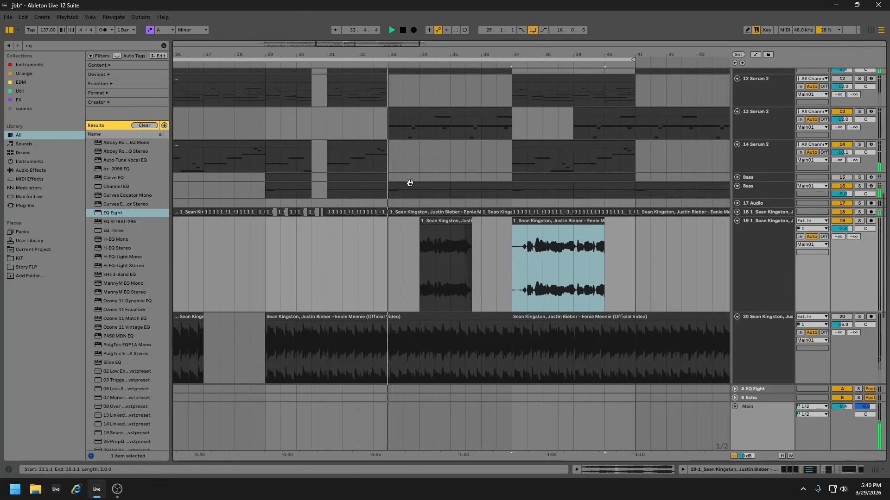
pyautogui.moveTo(384, 56); pyautogui.dragTo(383, 9)
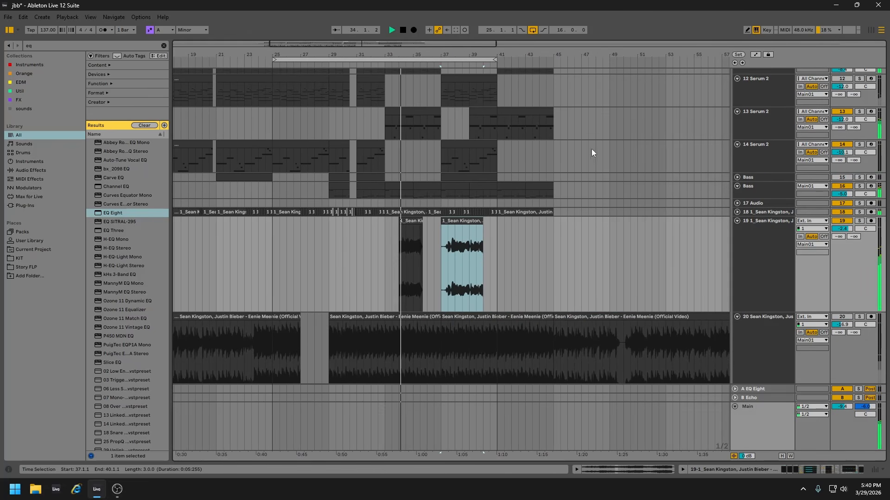
# Open the MIDI clip at bar 33 on Serum 2 track 13 to examine its notes, and close the clip view.
pyautogui.doubleClick(418, 111)
pyautogui.moveTo(493, 354); pyautogui.dragTo(468, 401)
pyautogui.scroll(5, 459, 324)
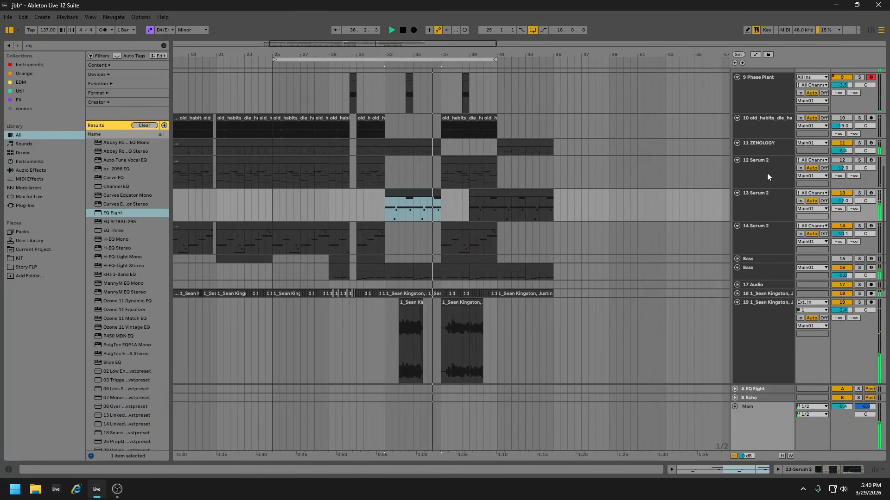
# Open the MIDI clip at bar 37 on Serum 2 track 12 to examine its notes, and close the clip view.
pyautogui.click(766, 174)
pyautogui.doubleClick(457, 161)
pyautogui.moveTo(458, 354); pyautogui.dragTo(391, 463)
pyautogui.scroll(-3, 409, 193)
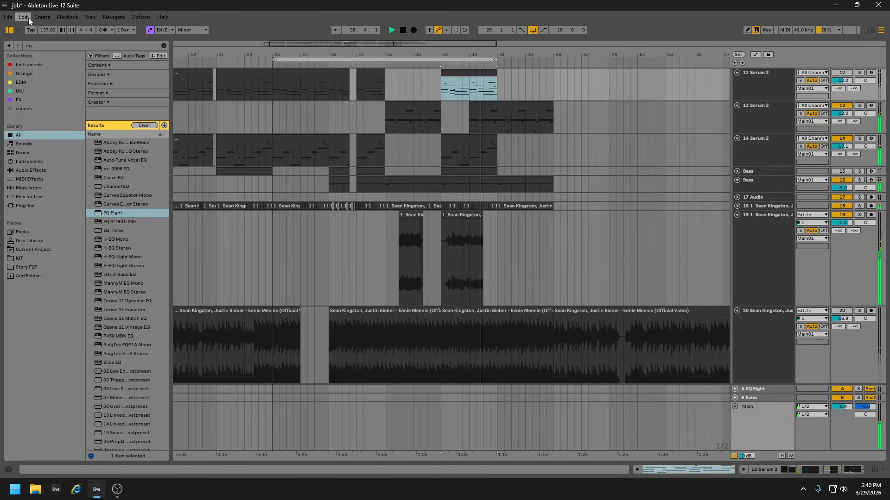
# Reopen the recent Live Set beet without saving the changes to jbb.
pyautogui.click(7, 20)
pyautogui.moveTo(55, 48)
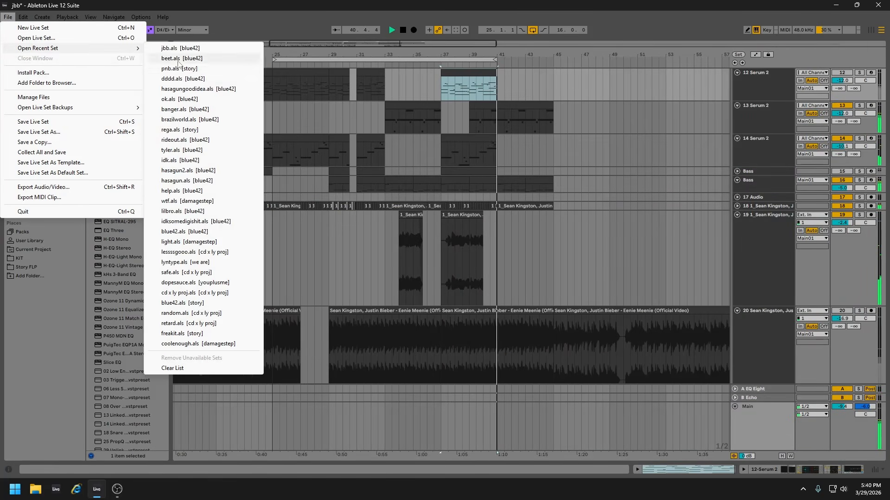
pyautogui.click(179, 59)
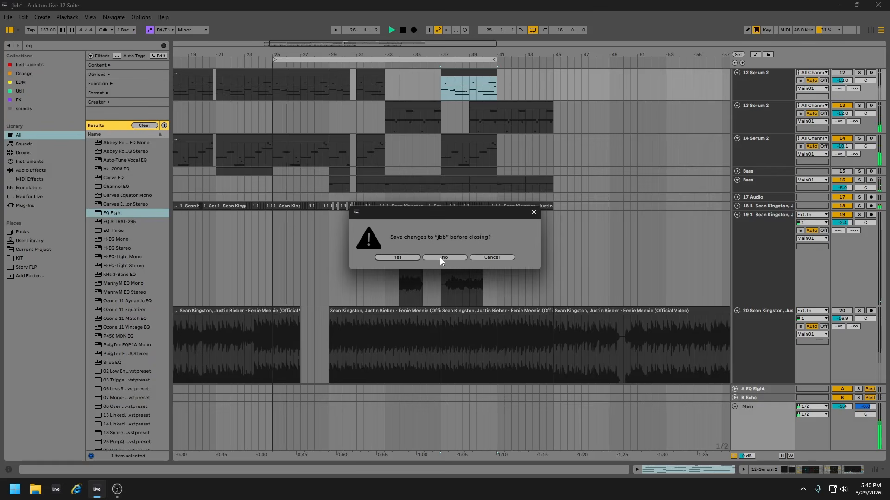
pyautogui.click(440, 258)
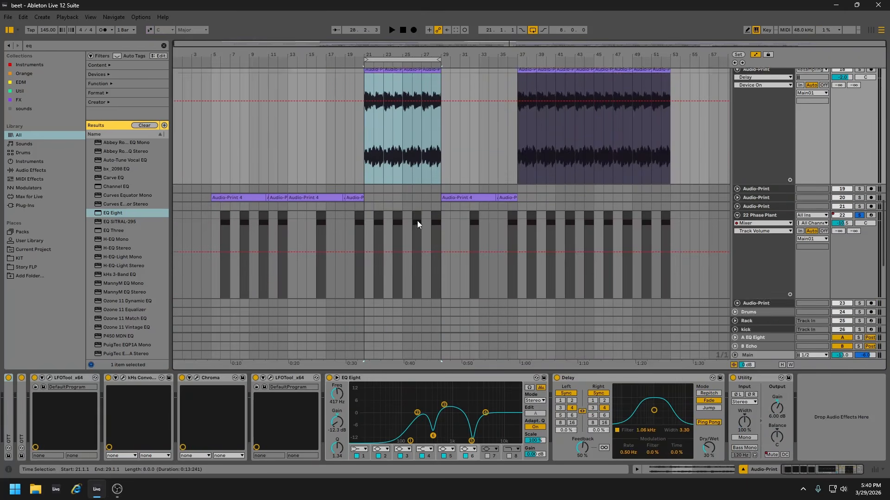
# Unfold and solo Audio-Print track 16, and play its clips from bar 13.
pyautogui.scroll(1, 416, 227)
pyautogui.moveTo(395, 61); pyautogui.dragTo(364, 42)
pyautogui.scroll(1, 364, 172)
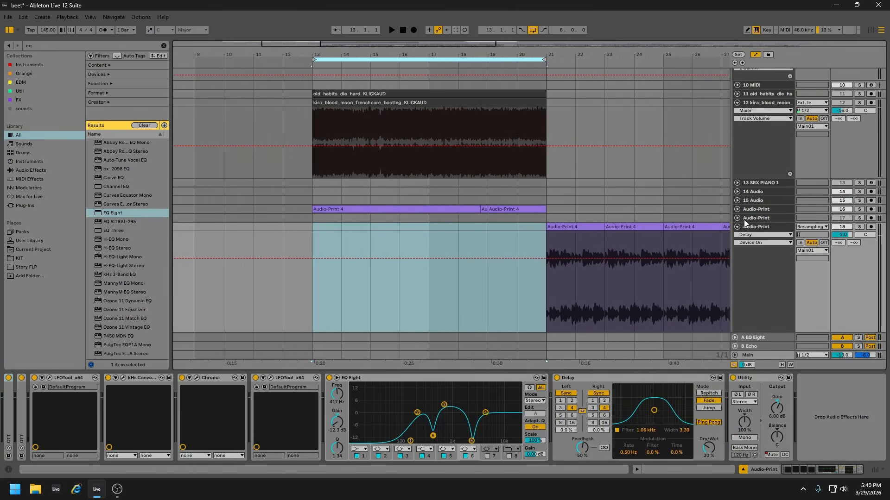
pyautogui.click(755, 211)
pyautogui.click(859, 210)
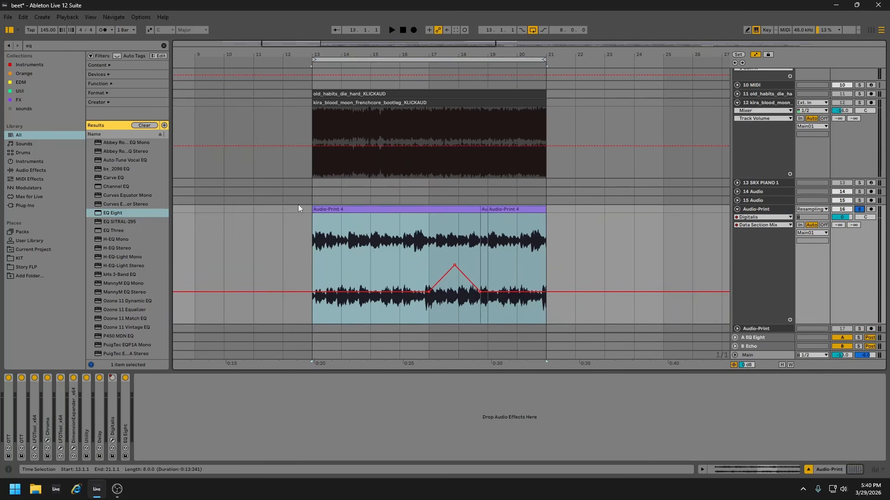
pyautogui.click(364, 237)
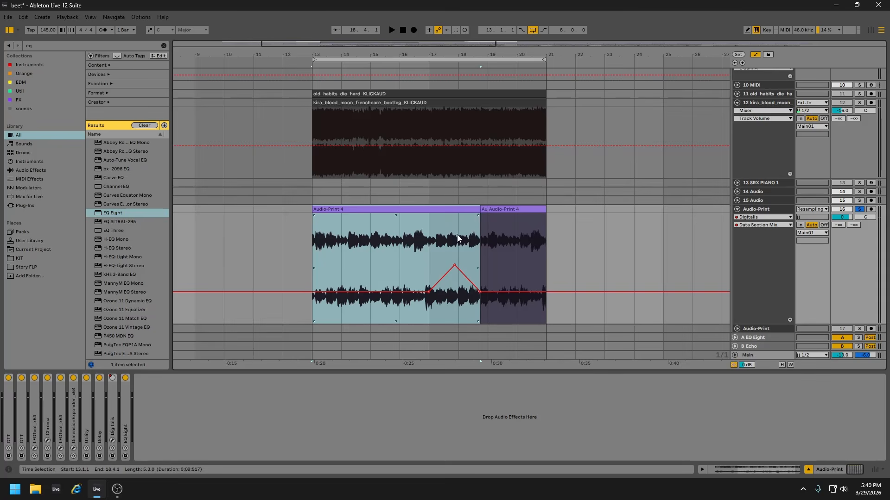
pyautogui.press('space')
pyautogui.scroll(-2, 363, 138)
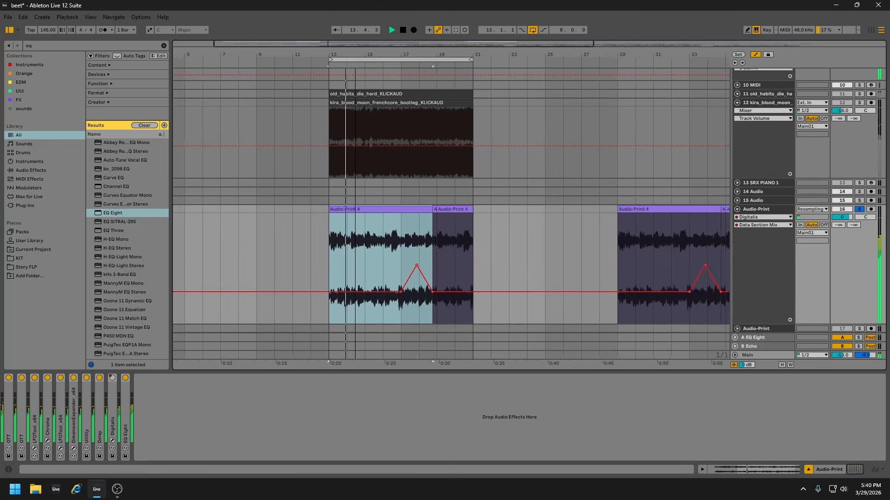
pyautogui.scroll(-1, 415, 183)
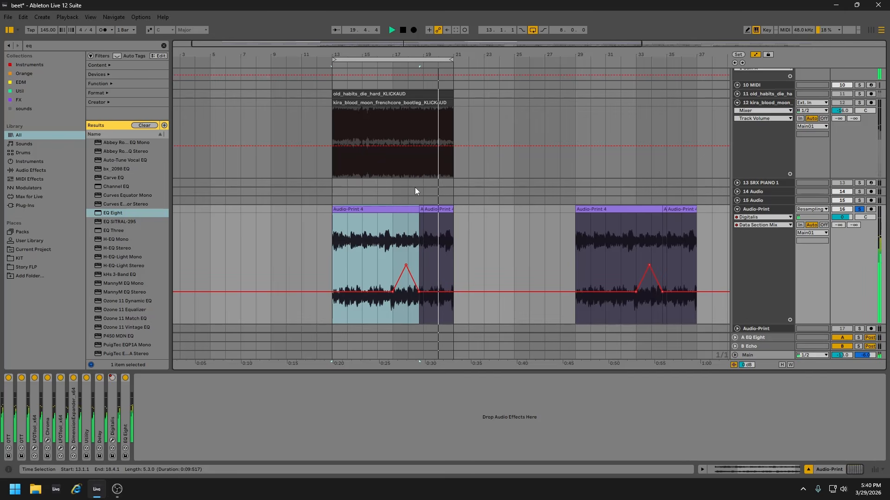
# Stop playback and turn off the Kickstart 2 device on the sidechain track.
pyautogui.scroll(4, 614, 172)
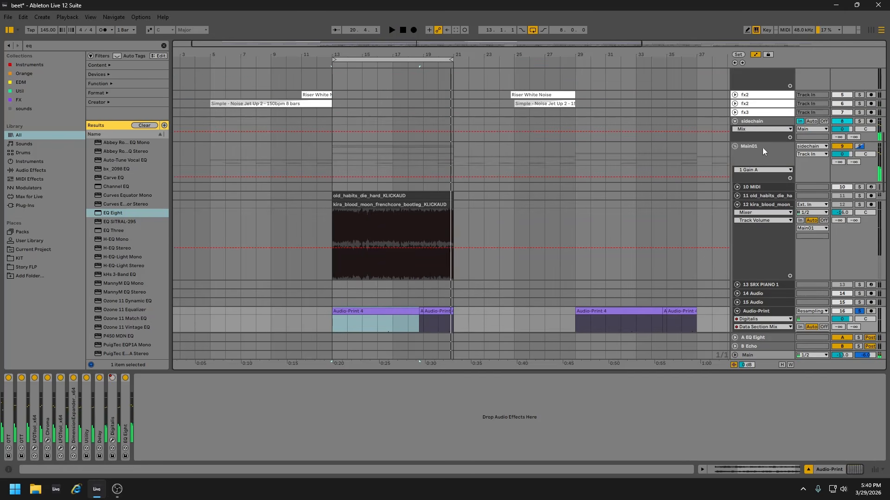
pyautogui.click(753, 121)
pyautogui.click(9, 378)
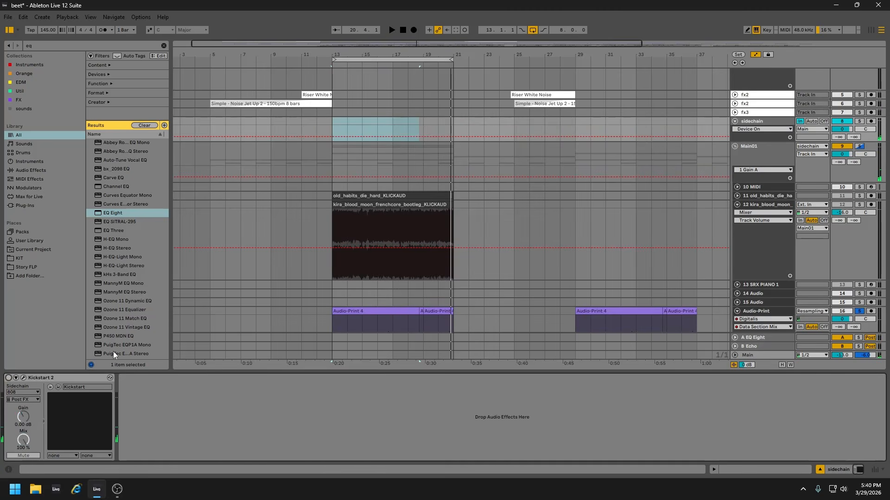
# Unfold and solo the old_habits_die_hard track 11, and open its clip at bar 13 to examine the sample settings.
pyautogui.scroll(-3, 789, 215)
pyautogui.click(737, 132)
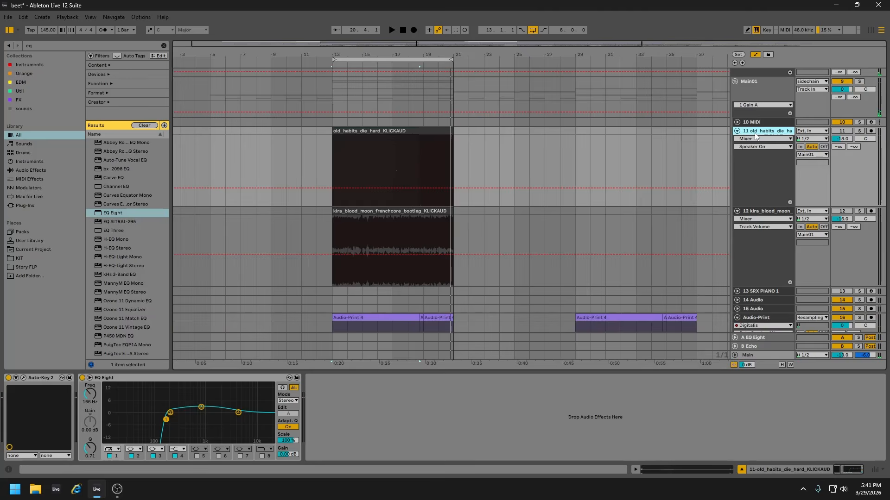
pyautogui.click(403, 133)
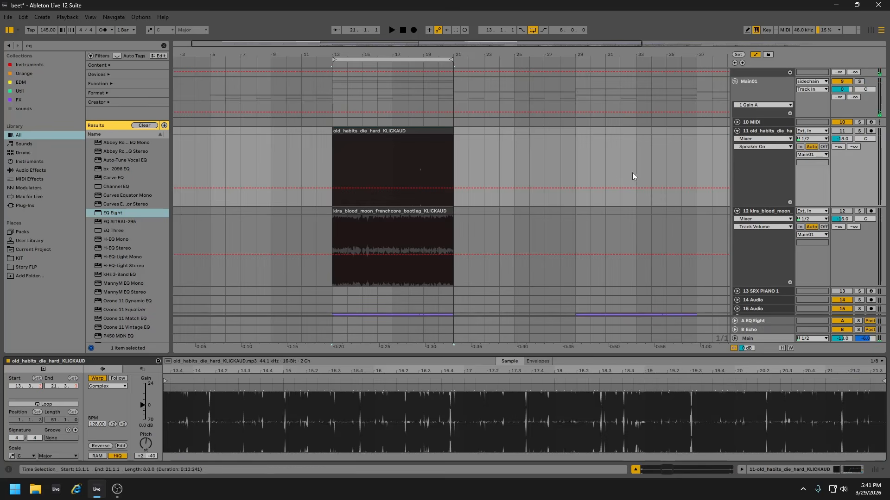
pyautogui.doubleClick(393, 132)
pyautogui.click(859, 131)
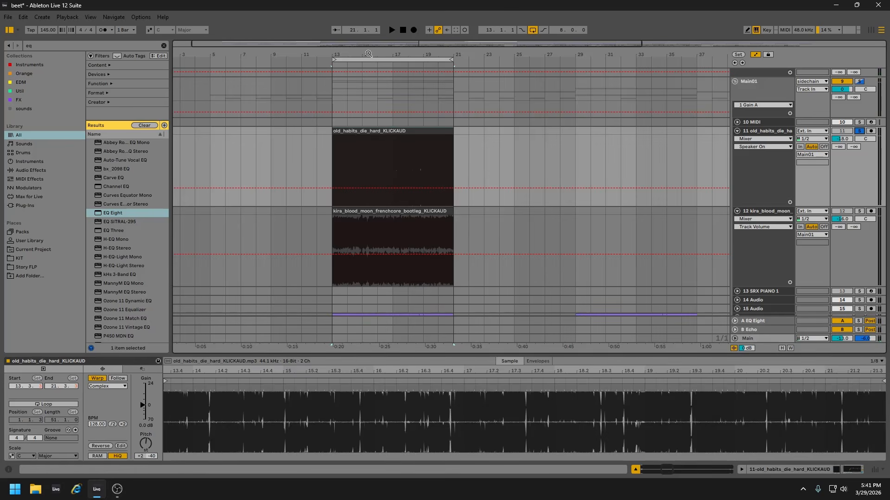
# Duplicate the old_habits_die_hard clip, place the copy further along, extend its start back to about bar 28, and play it.
pyautogui.moveTo(368, 54); pyautogui.dragTo(368, 29)
pyautogui.click(323, 131)
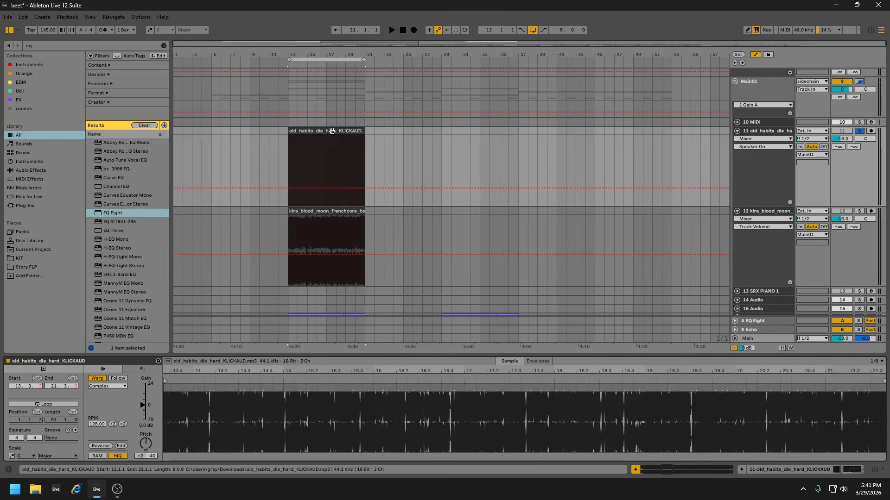
pyautogui.hotkey('ctrl', 'd')
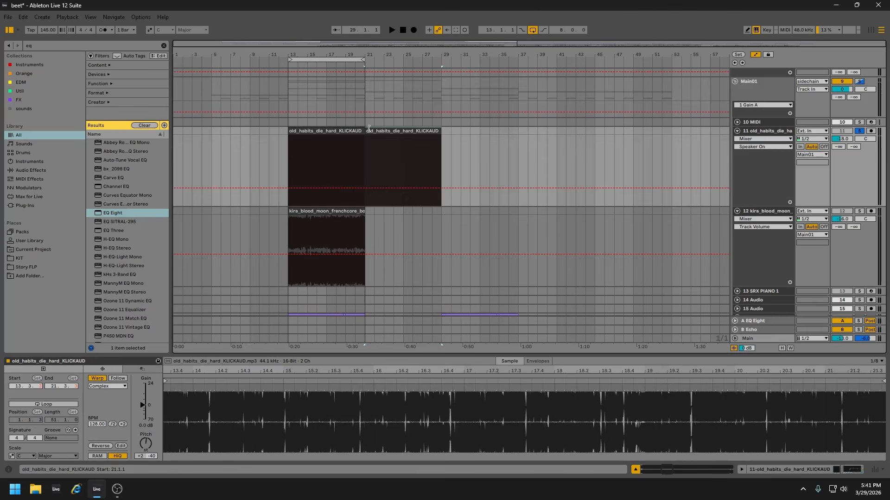
pyautogui.moveTo(368, 128); pyautogui.dragTo(486, 134)
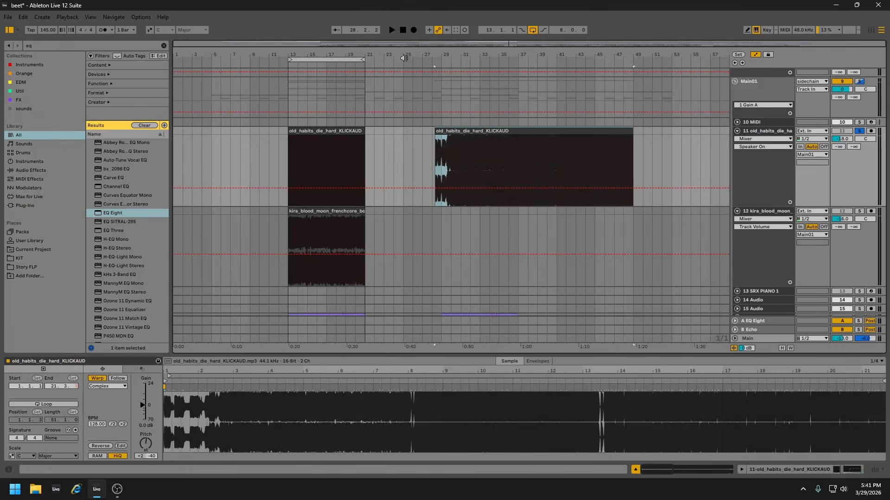
pyautogui.click(436, 65)
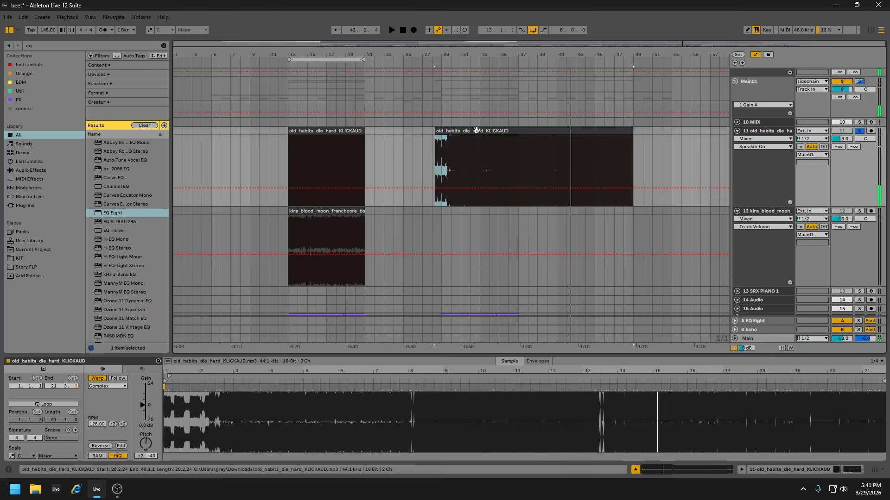
# Trim the copied old_habits_die_hard clip to bars 41 to 45 and delete it.
pyautogui.moveTo(439, 132); pyautogui.dragTo(562, 131)
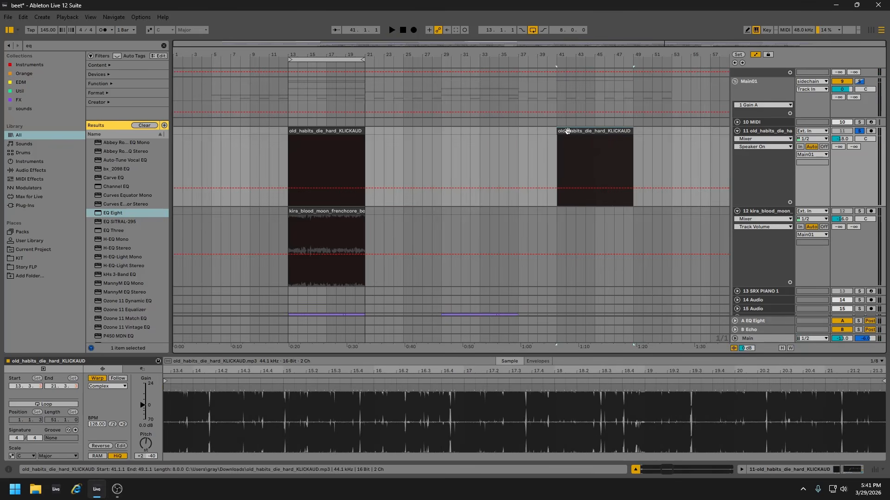
pyautogui.moveTo(632, 135); pyautogui.dragTo(595, 134)
pyautogui.press('Delete')
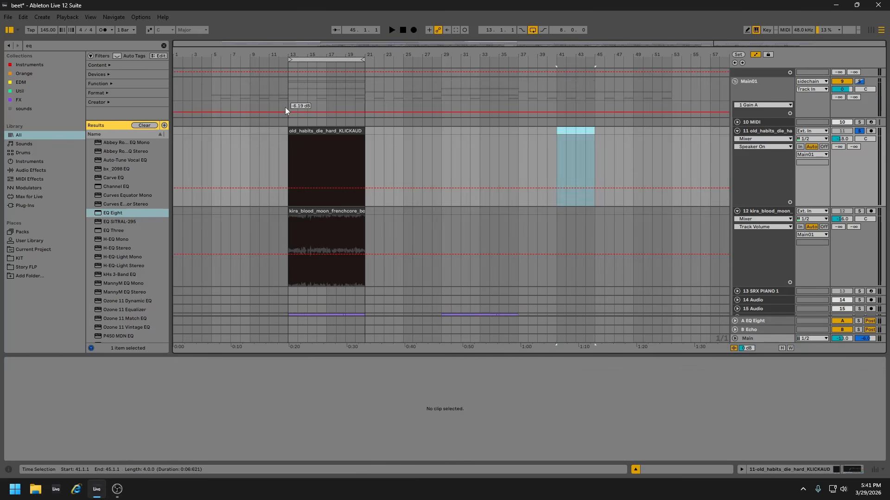
# Play the old_habits_die_hard clip from bar 13, stop it, and open the track's Auto-Key 2 plug-in window beside the clips.
pyautogui.click(362, 131)
pyautogui.press('space')
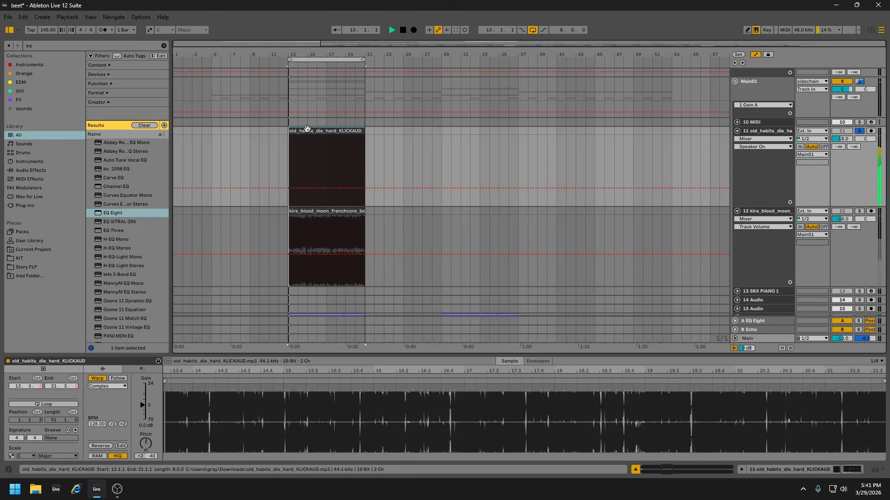
pyautogui.press('space')
pyautogui.click(760, 134)
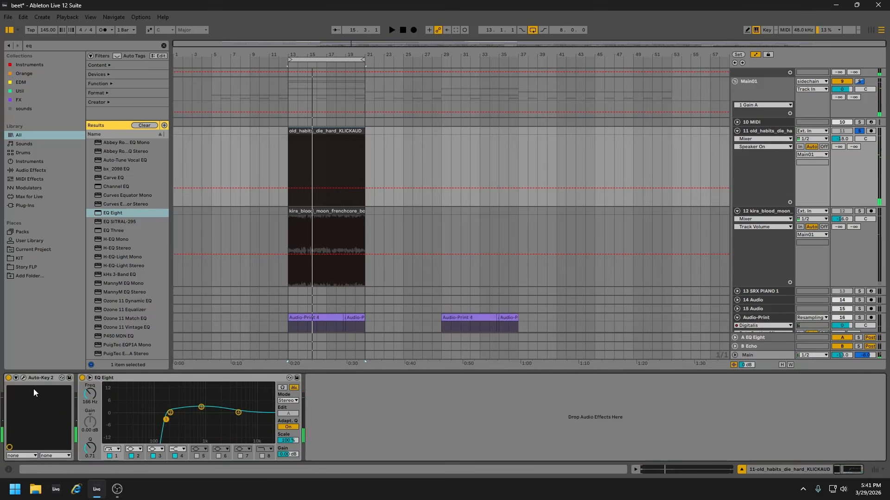
pyautogui.click(23, 378)
pyautogui.moveTo(213, 115); pyautogui.dragTo(712, 121)
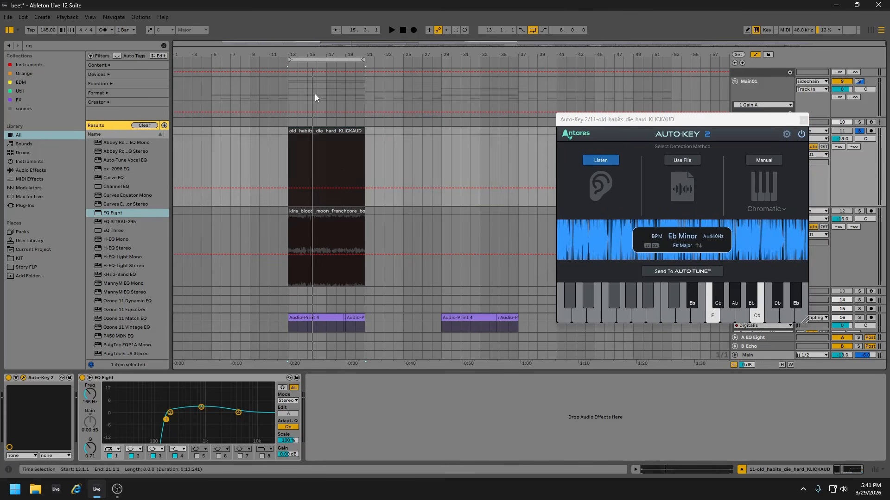
# Reset the old_habits_die_hard clip's pitch to 0 semitones and 0 cents, and reposition the Auto-Key 2 window.
pyautogui.click(289, 134)
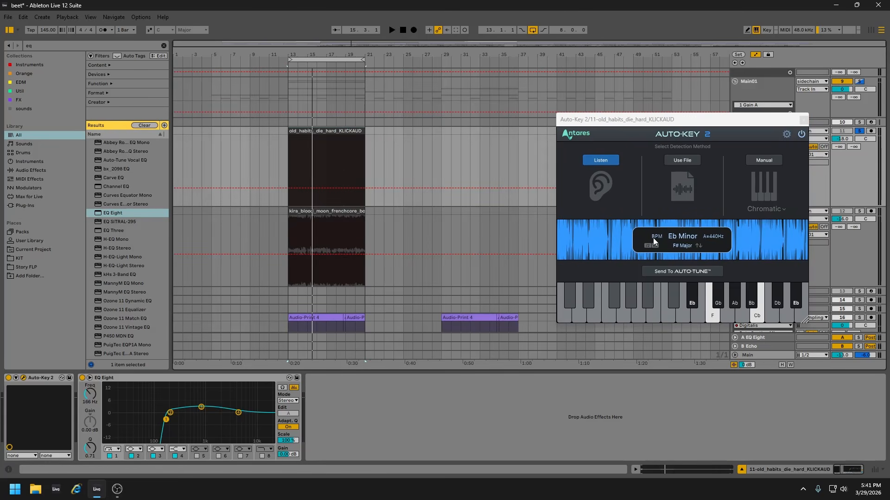
pyautogui.doubleClick(322, 131)
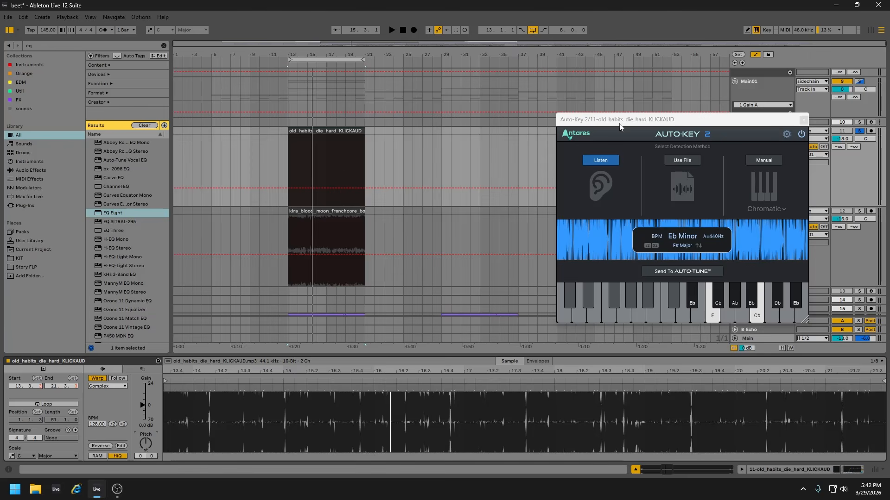
pyautogui.moveTo(619, 122); pyautogui.dragTo(503, 131)
pyautogui.moveTo(291, 54); pyautogui.dragTo(468, 132)
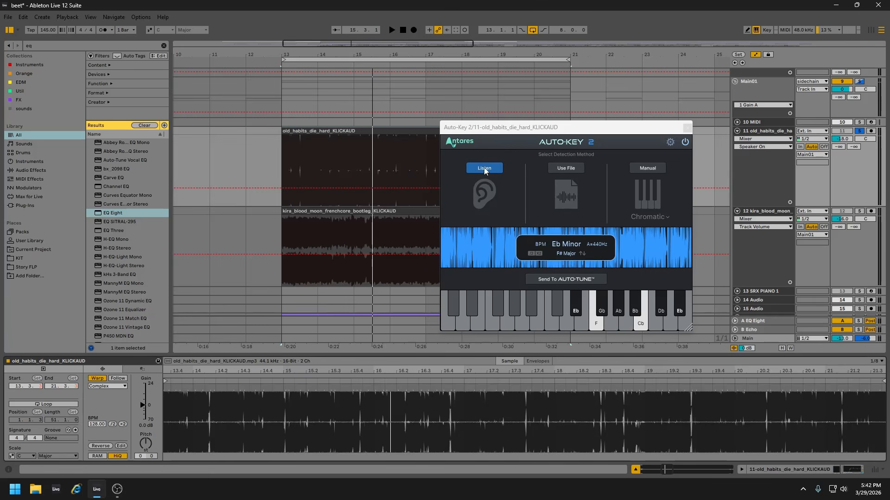
pyautogui.moveTo(304, 57); pyautogui.dragTo(321, 141)
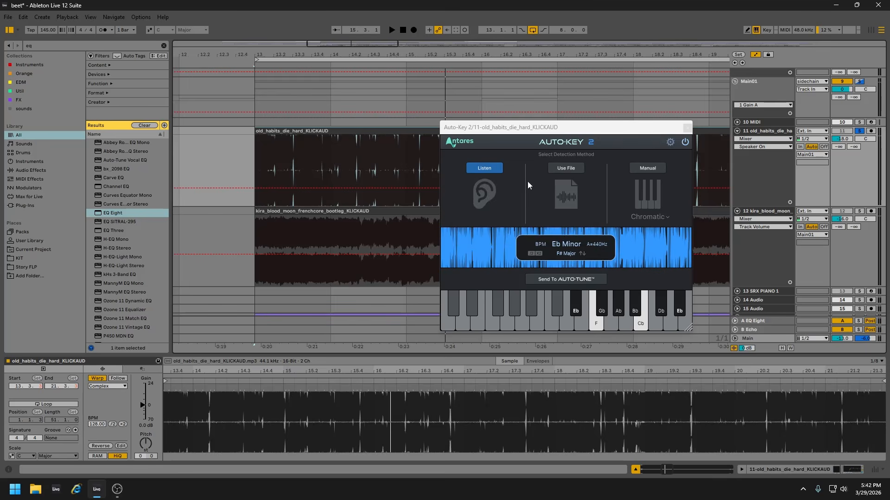
pyautogui.moveTo(317, 55); pyautogui.dragTo(313, 54)
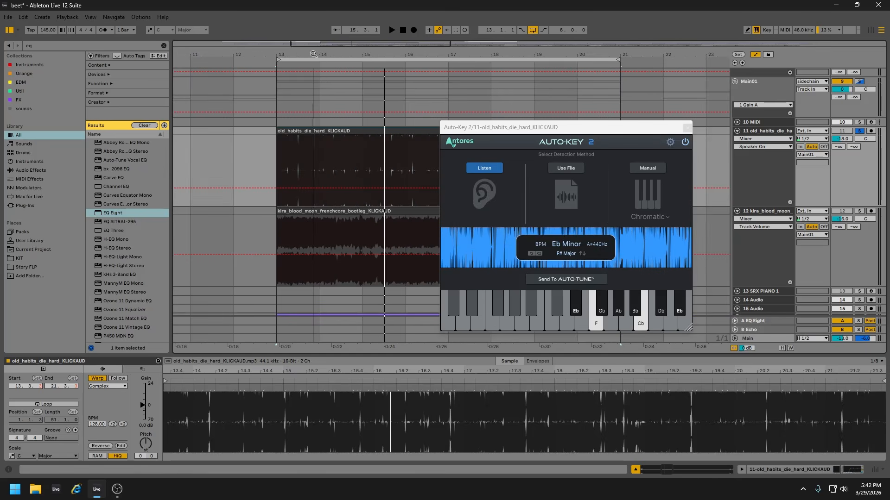
# Run Auto-Key 2's Listen detection while playing the old_habits_die_hard clip from bar 13.
pyautogui.click(482, 168)
pyautogui.press('space')
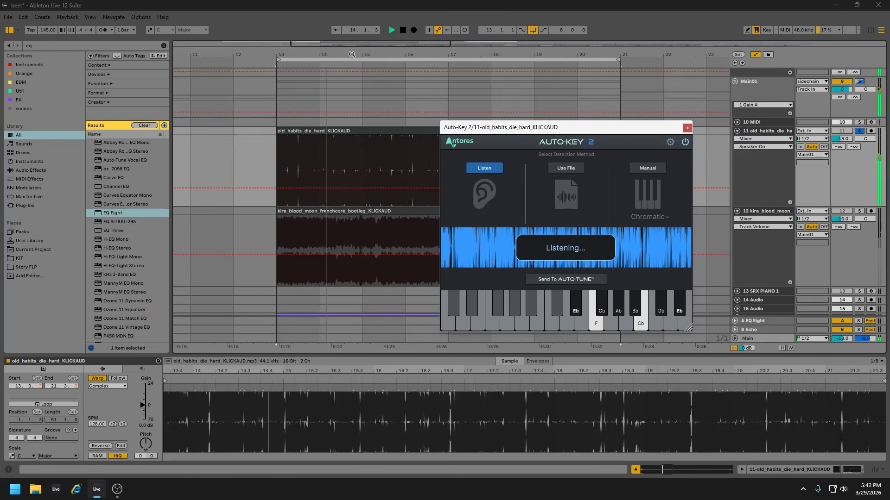
pyautogui.moveTo(328, 55); pyautogui.dragTo(317, 51)
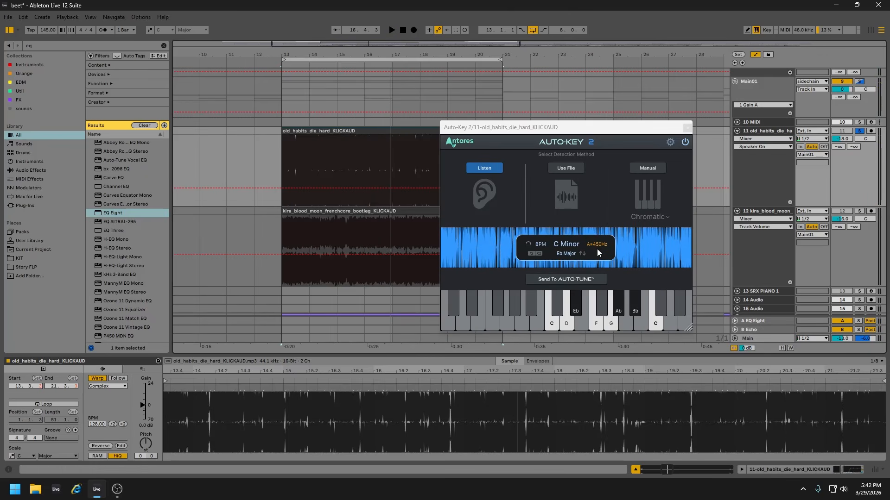
# Detune the old_habits_die_hard clip to -38 cents, play it through Auto-Key 2, and adjust its pitch further.
pyautogui.moveTo(152, 456); pyautogui.dragTo(152, 461)
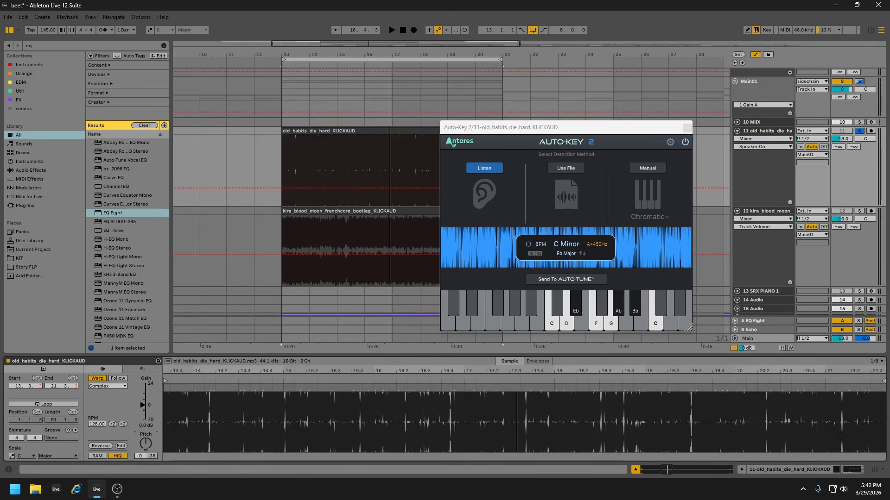
pyautogui.press('space')
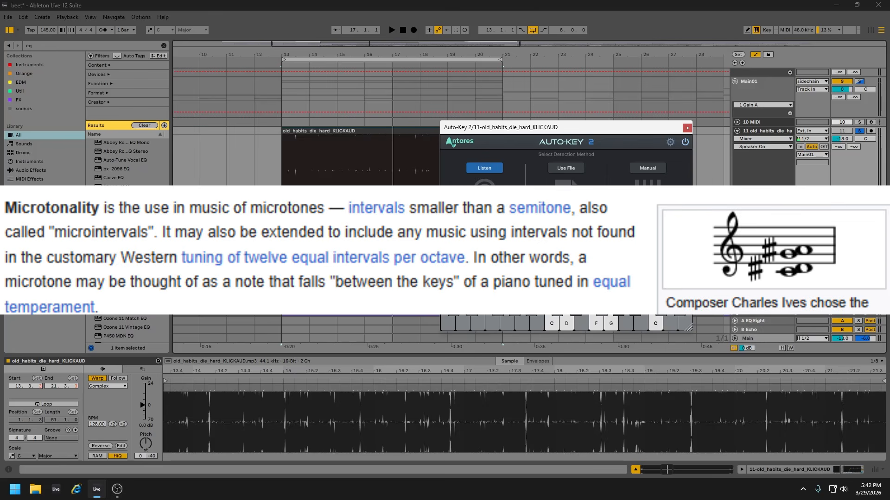
pyautogui.moveTo(147, 447); pyautogui.dragTo(147, 444)
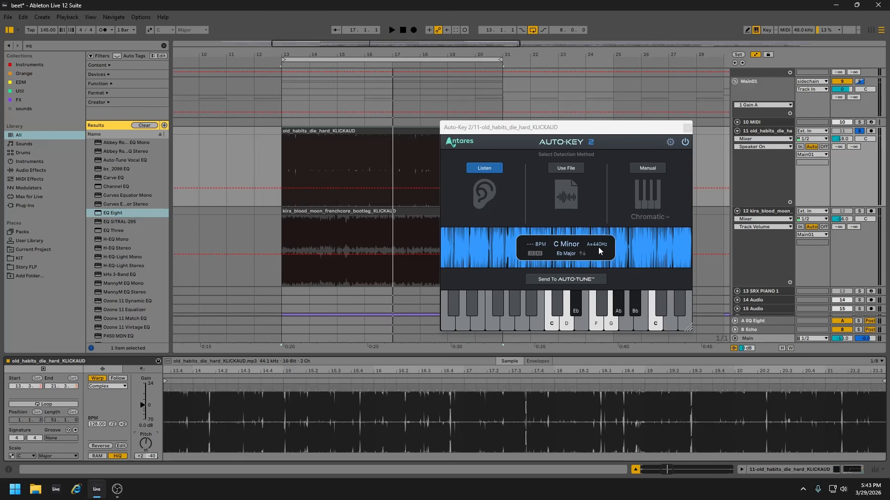
# Open the SoundShifter Pitch plug-in on the Main track to examine its source and destination frequencies, and close it.
pyautogui.doubleClick(760, 340)
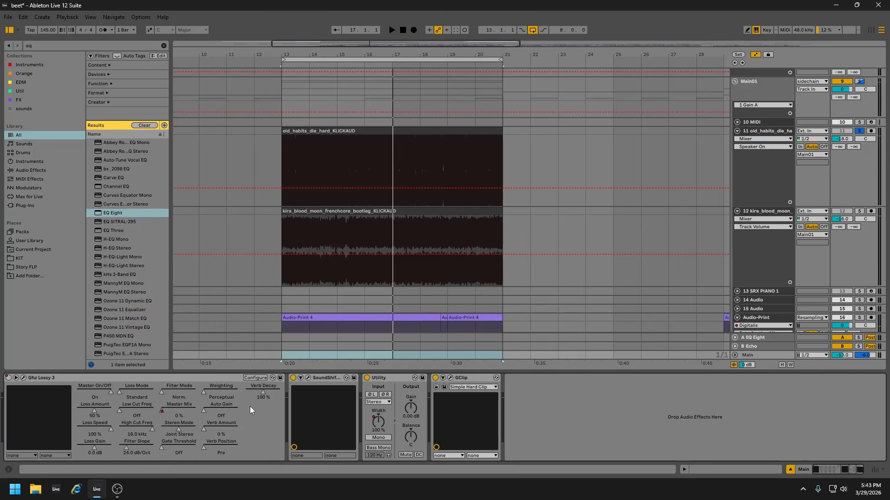
pyautogui.click(308, 377)
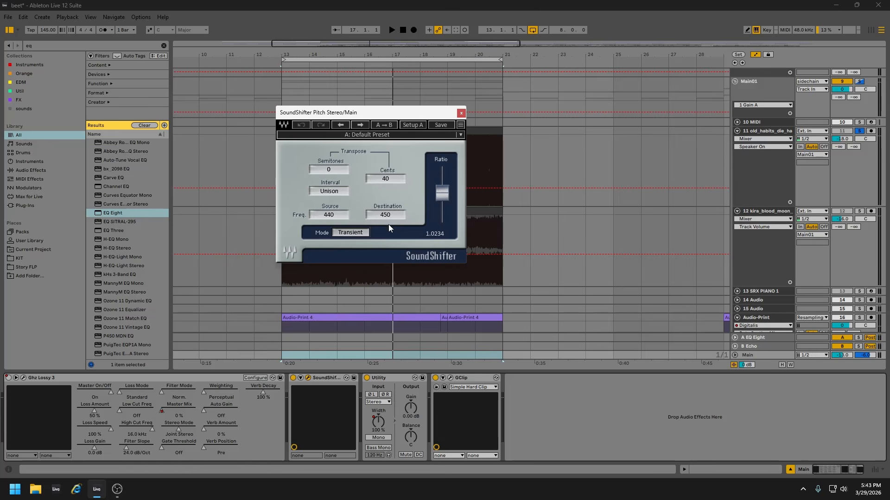
pyautogui.moveTo(407, 114); pyautogui.dragTo(409, 168)
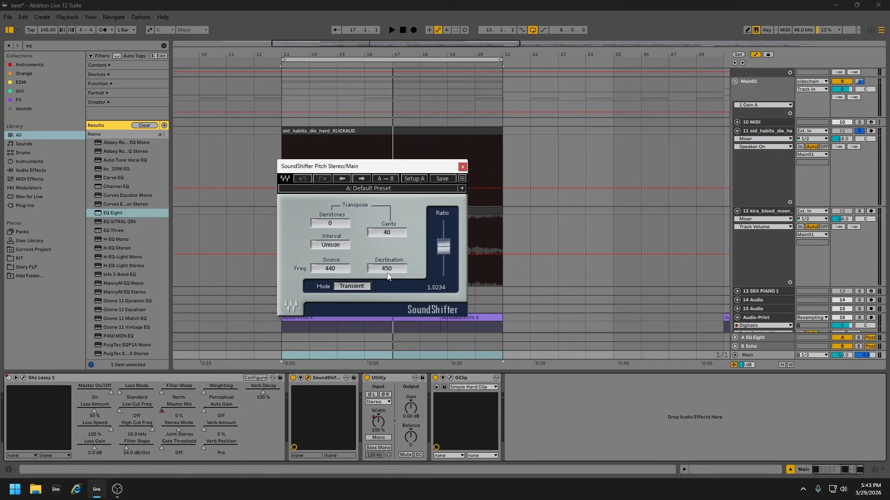
pyautogui.click(462, 167)
# Return to the old_habits_die_hard track to review its Auto-Key 2 reading, clip settings and device chain.
pyautogui.click(759, 133)
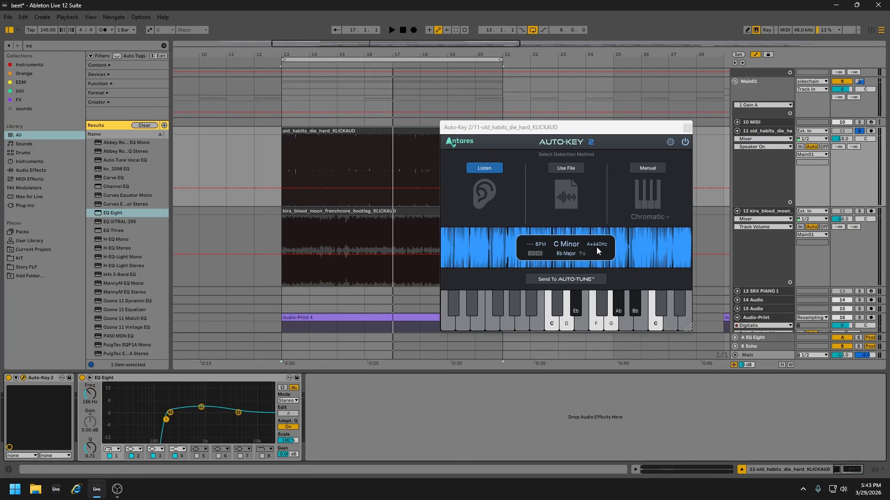
pyautogui.doubleClick(350, 131)
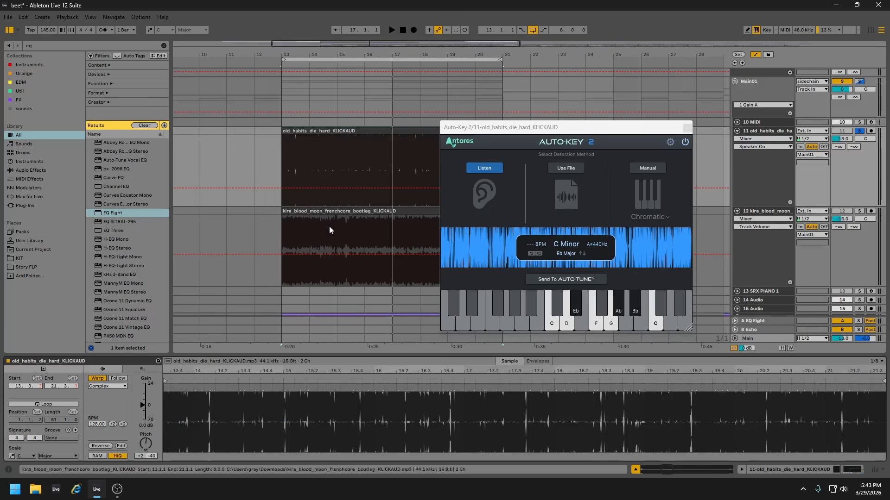
pyautogui.click(759, 134)
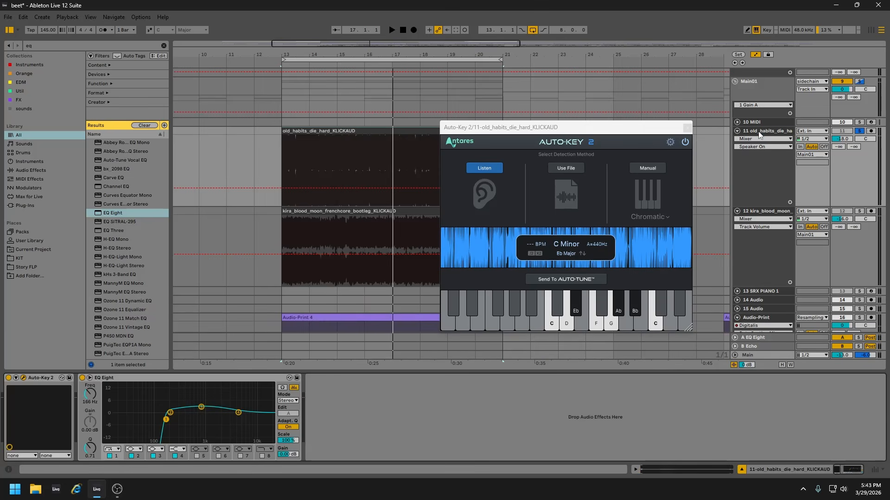
# Review the old_habits_die_hard clip settings, its device chain and its Auto-Key 2 reading, and close the plug-in window.
pyautogui.click(687, 128)
pyautogui.click(423, 131)
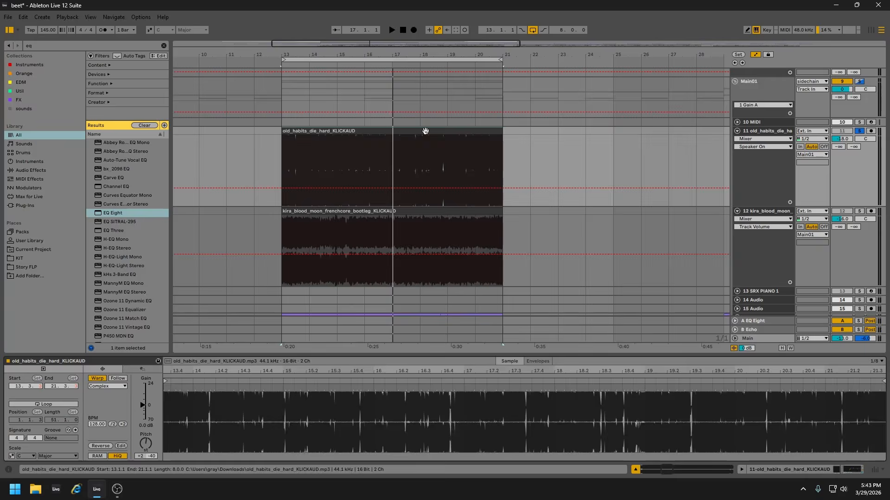
pyautogui.click(750, 134)
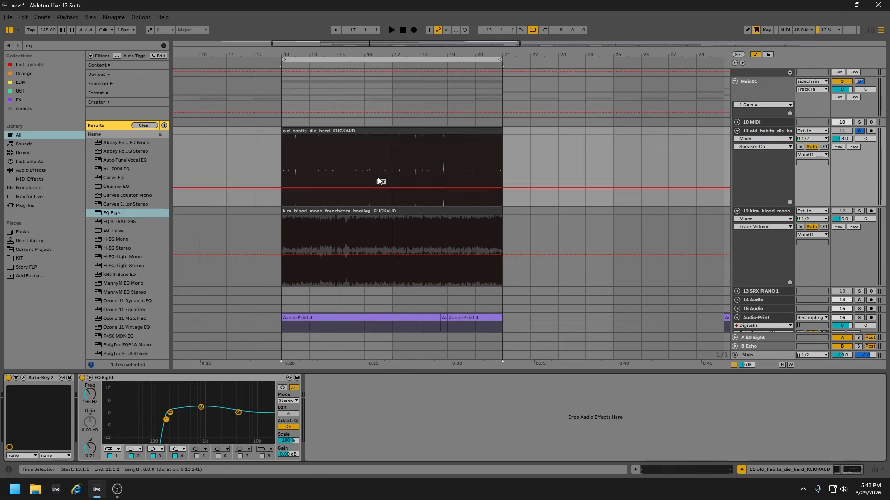
pyautogui.moveTo(355, 52); pyautogui.dragTo(355, 19)
pyautogui.click(776, 161)
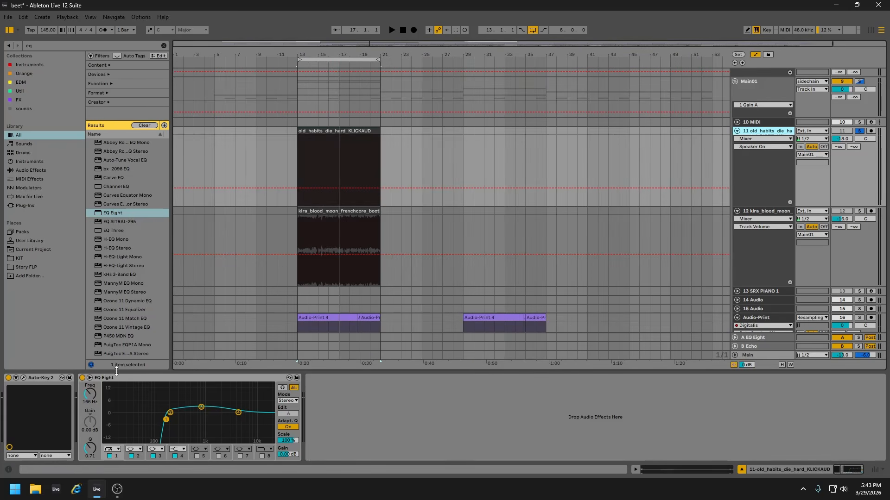
pyautogui.click(23, 378)
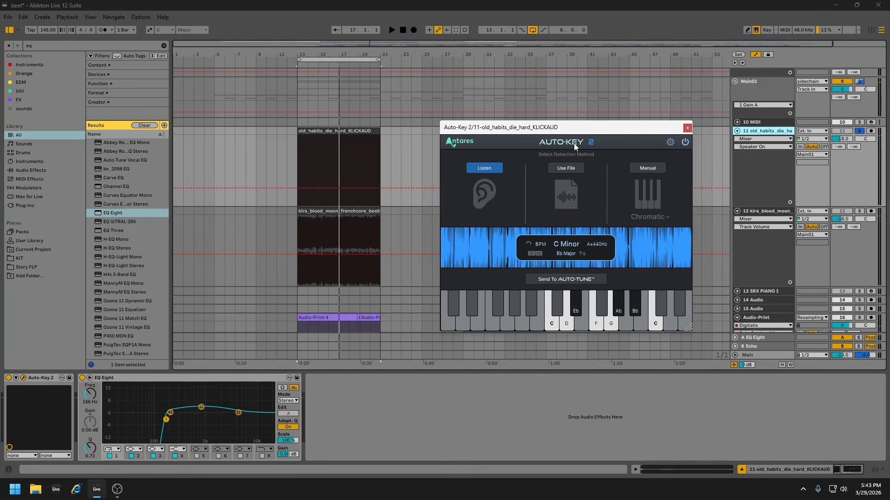
pyautogui.scroll(-5, 355, 287)
pyautogui.click(730, 119)
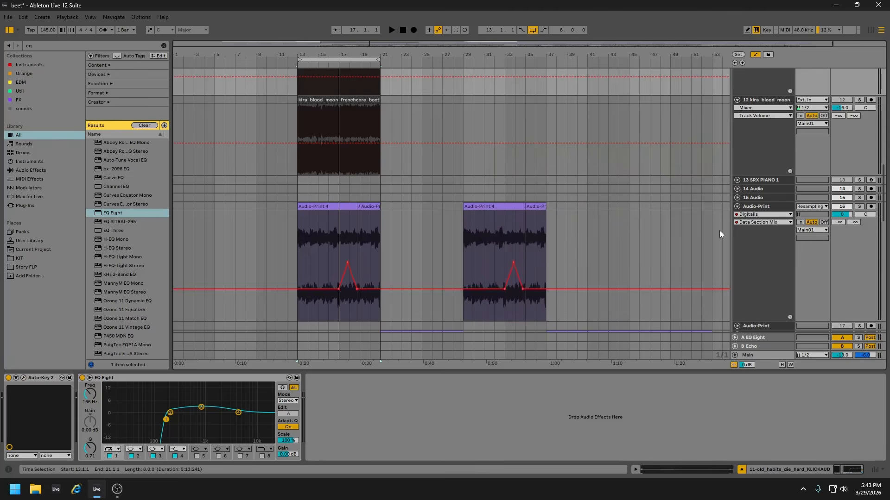
# Search the browser for serum and load Serum 2 onto the SRX PIANO 1 track in place of its instrument.
pyautogui.scroll(-10, 721, 234)
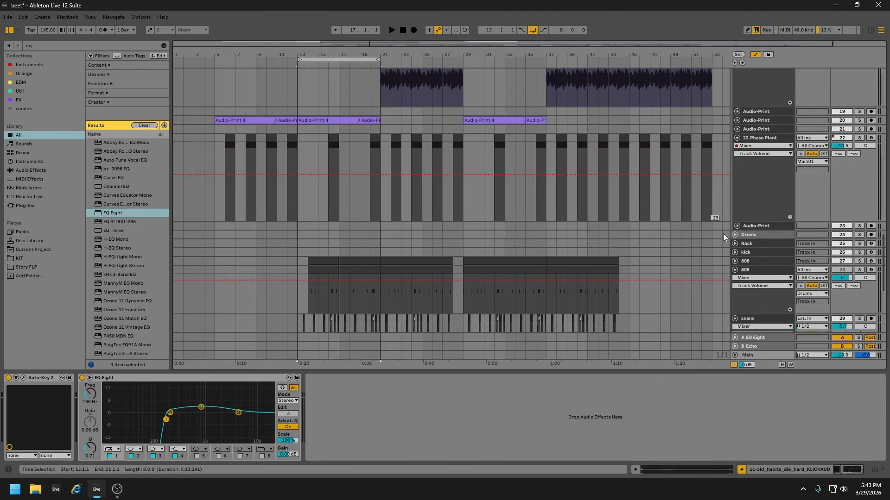
pyautogui.scroll(10, 730, 237)
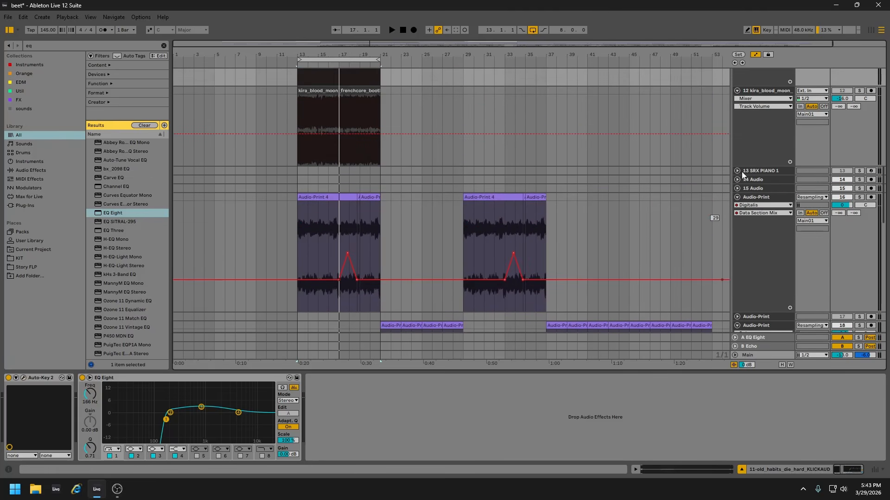
pyautogui.click(738, 171)
pyautogui.click(759, 171)
pyautogui.click(163, 46)
pyautogui.write('ser')
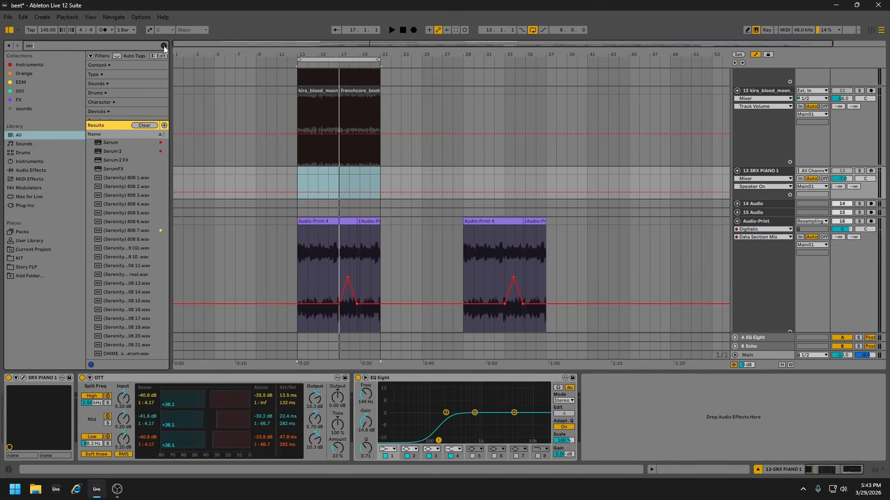
pyautogui.write('um')
pyautogui.doubleClick(116, 153)
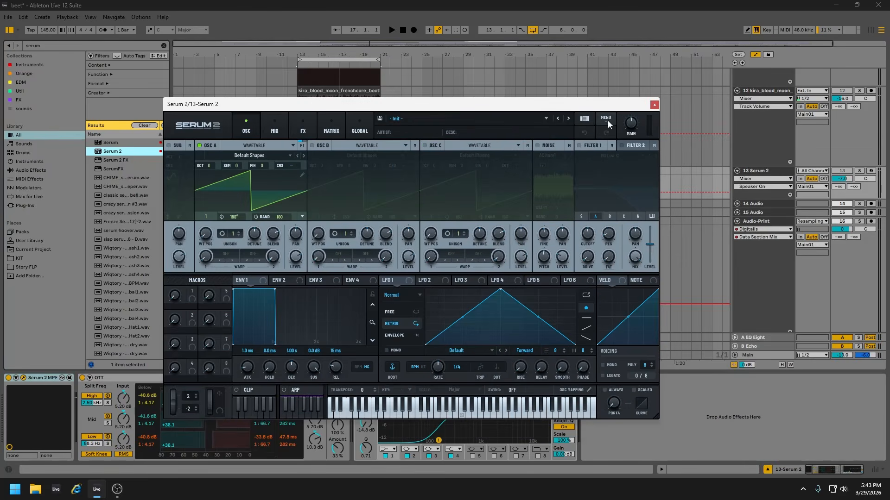
# Look through Serum 2's main menu and its Global page.
pyautogui.click(607, 121)
pyautogui.click(607, 122)
pyautogui.click(362, 130)
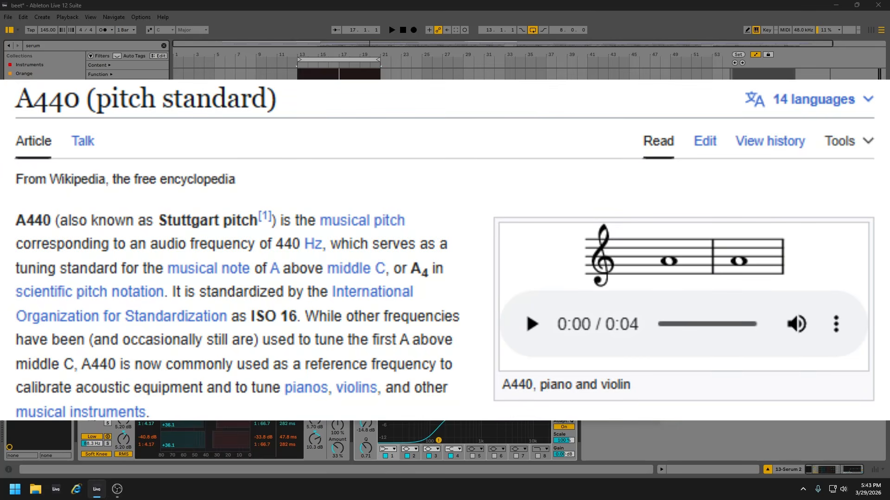
# Revisit the old_habits_die_hard clip settings and delete the Serum 2 track.
pyautogui.scroll(4, 278, 250)
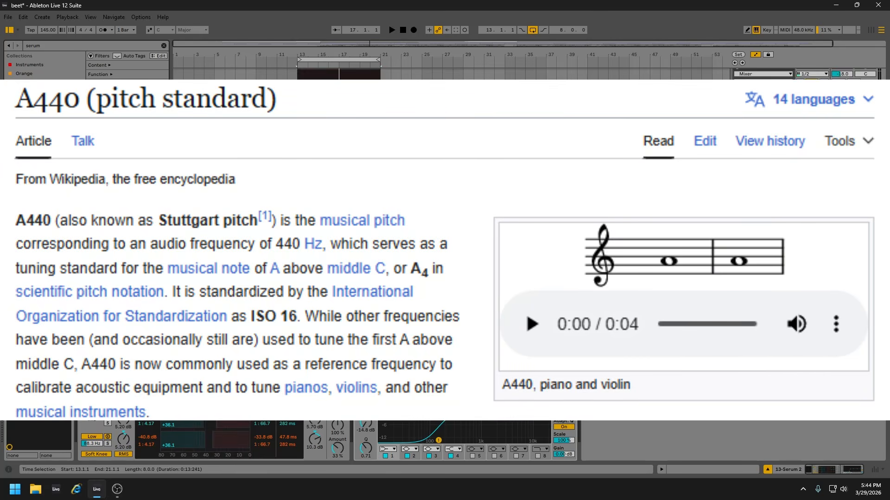
pyautogui.doubleClick(223, 259)
pyautogui.scroll(-3, 260, 232)
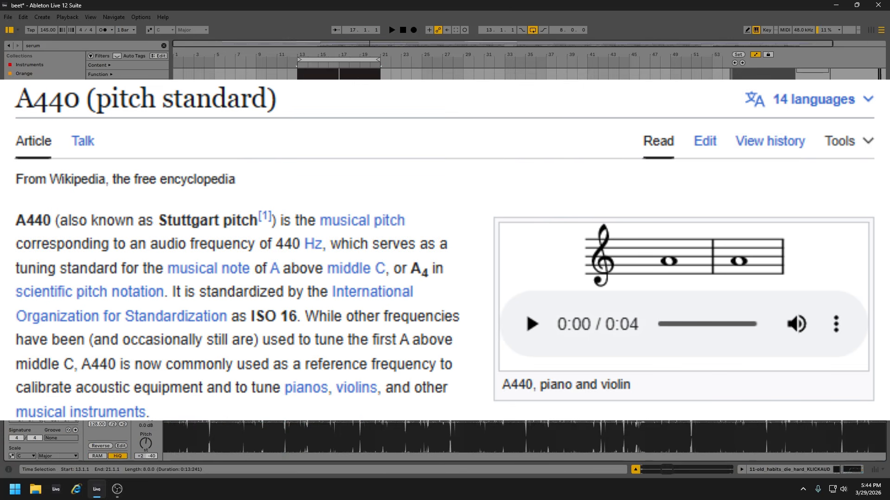
pyautogui.press('Down')
pyautogui.press('Down')
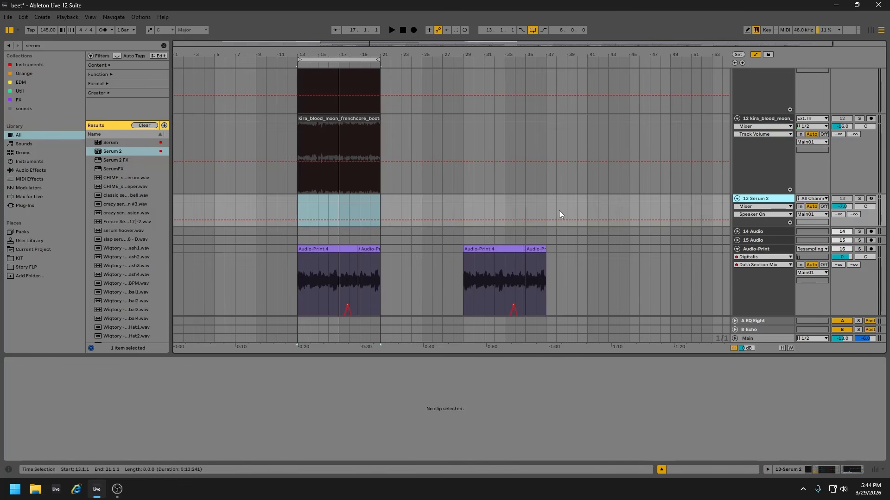
pyautogui.press('Delete')
# Solo the kira_blood_moon_frenchcore_bootleg track in place of old_habits_die_hard and play its clip from bar 13.
pyautogui.scroll(1, 393, 195)
pyautogui.click(343, 156)
pyautogui.scroll(1, 360, 154)
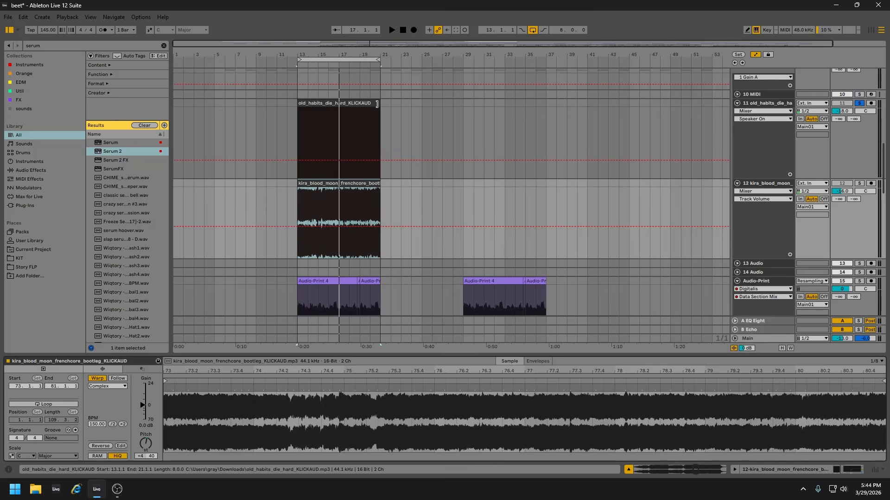
pyautogui.moveTo(323, 54); pyautogui.dragTo(556, 103)
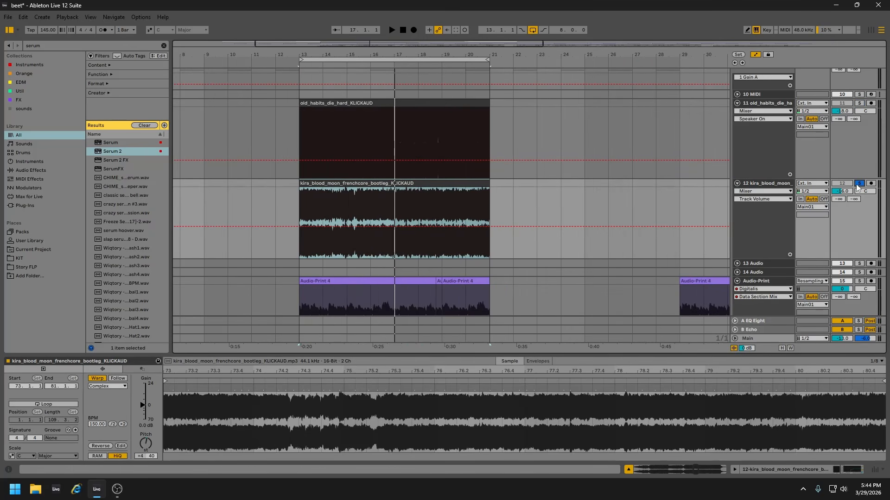
pyautogui.press('space')
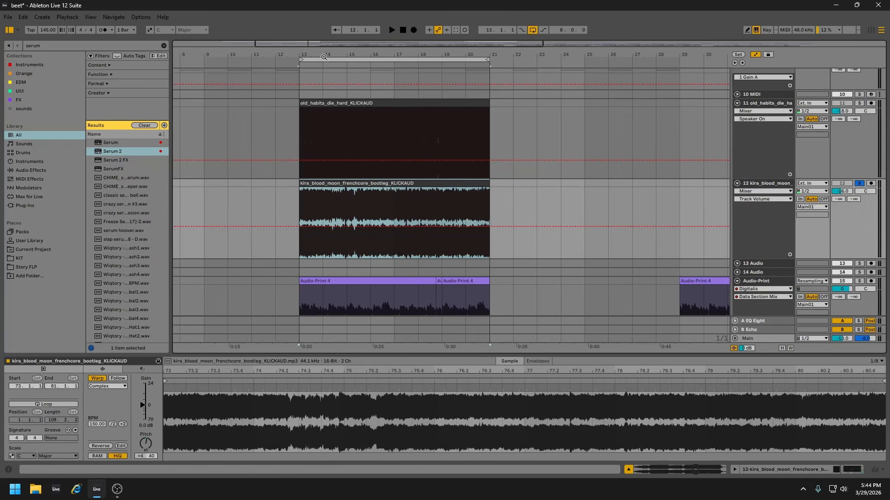
pyautogui.moveTo(324, 57); pyautogui.dragTo(304, 55)
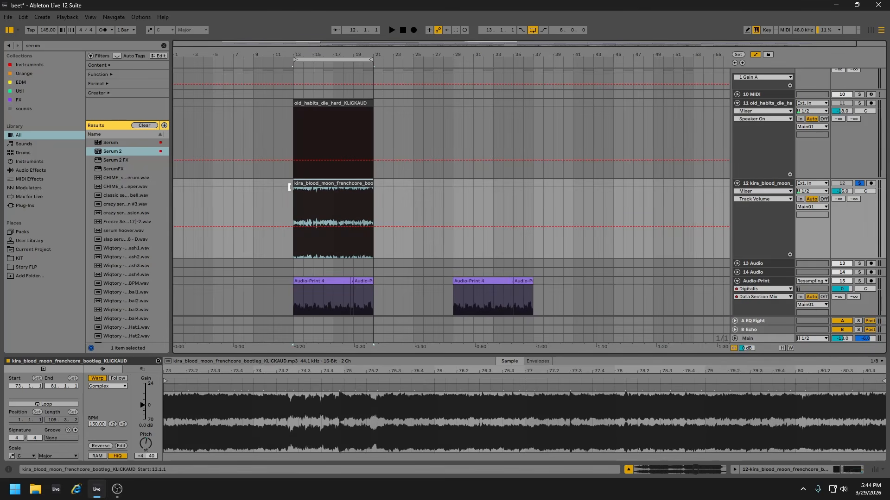
pyautogui.moveTo(296, 184); pyautogui.dragTo(289, 91)
pyautogui.press('space')
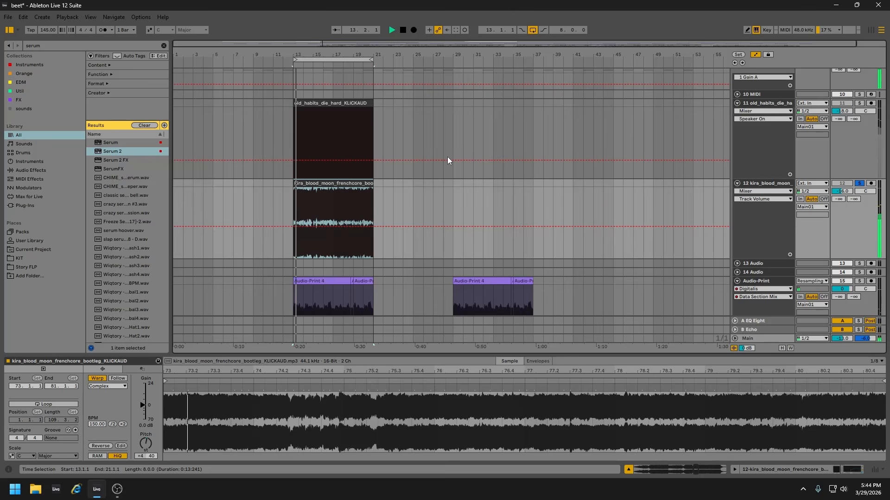
# Compare the kira_blood_moon track with its EQ Eight bypassed and re-enabled during playback, and stop the playback.
pyautogui.doubleClick(767, 184)
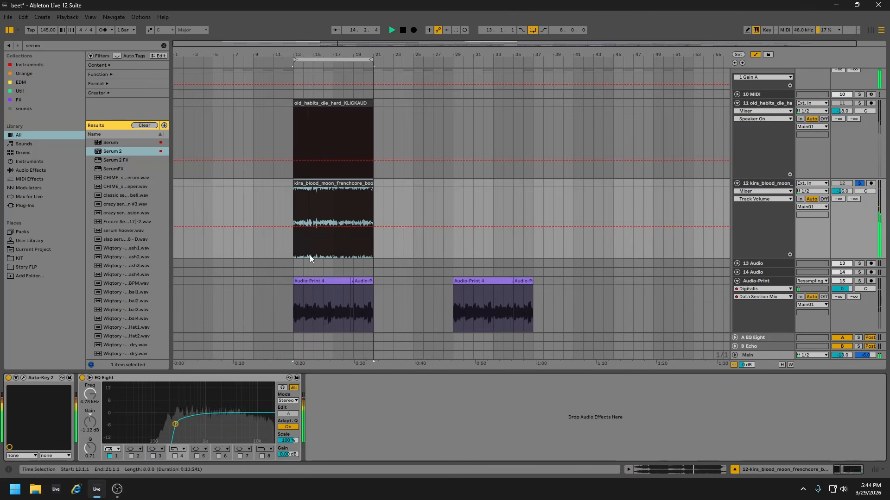
pyautogui.click(82, 378)
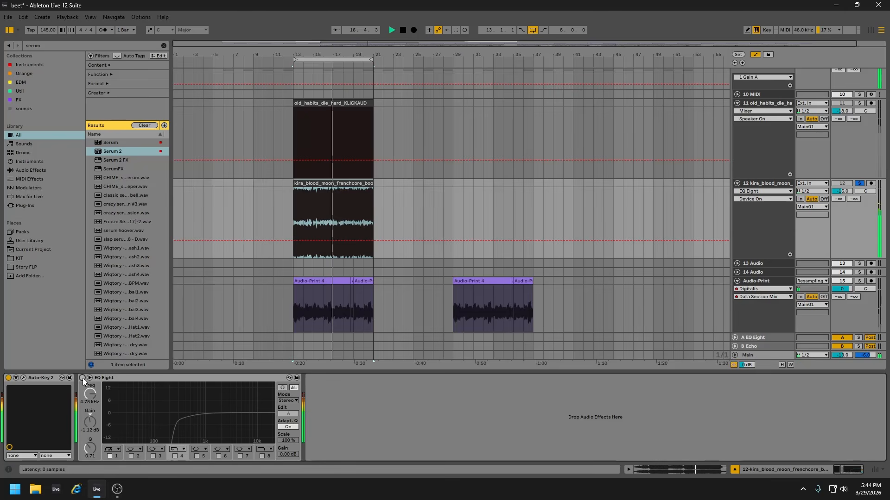
pyautogui.click(83, 378)
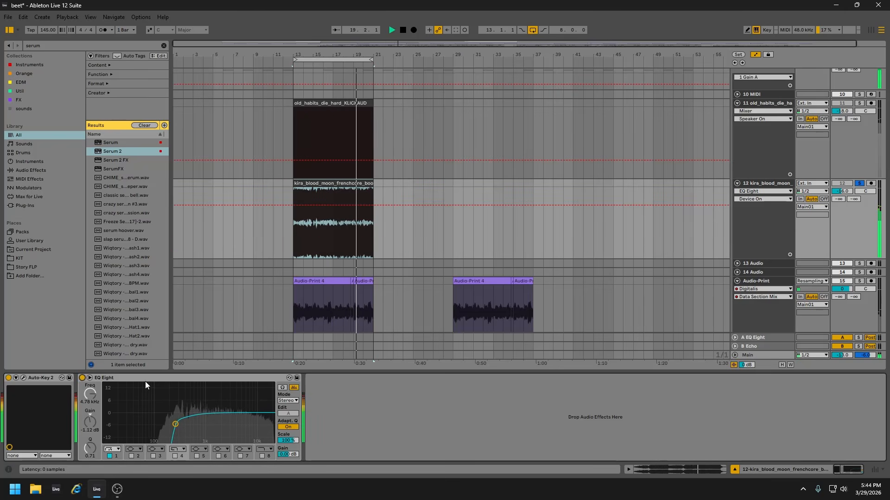
pyautogui.press('space')
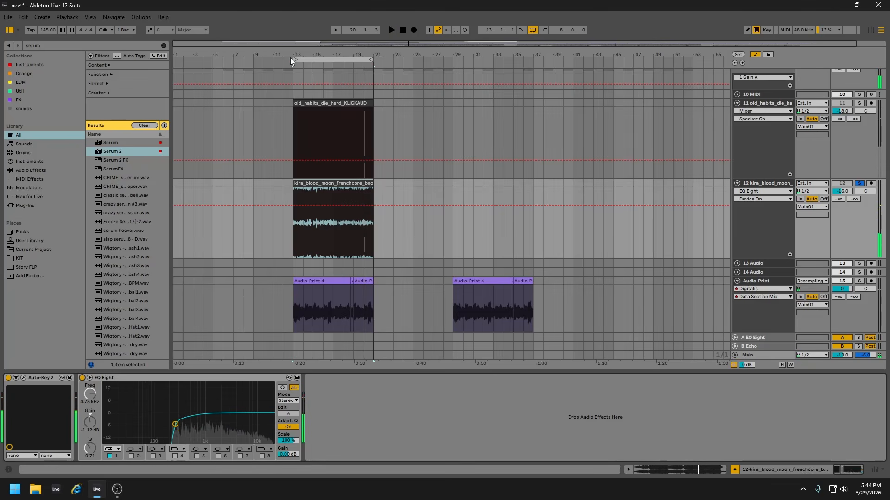
# Examine and compare the EQ Eight curves on the kira_blood_moon and old_habits_die_hard tracks.
pyautogui.moveTo(292, 57); pyautogui.dragTo(209, 293)
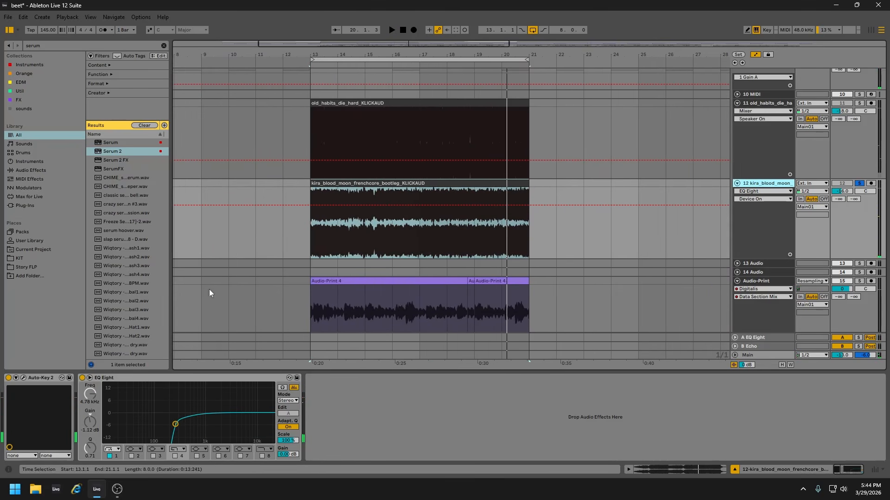
pyautogui.click(110, 454)
pyautogui.click(758, 105)
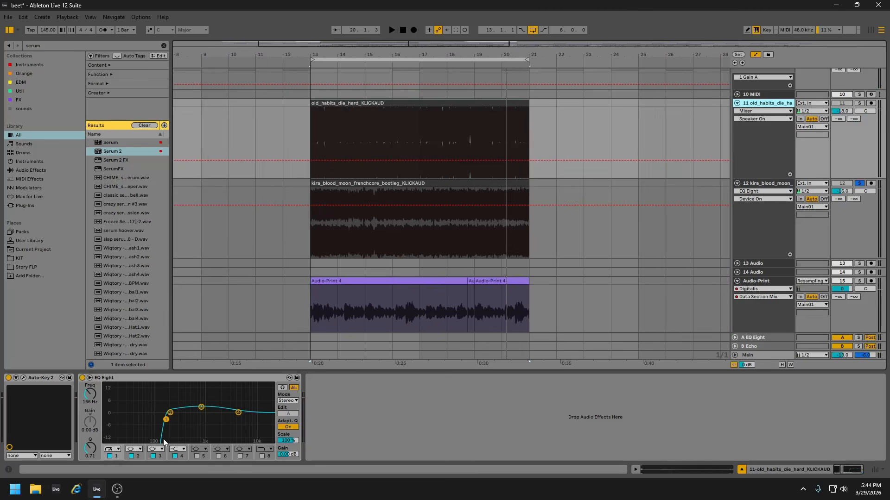
pyautogui.click(750, 185)
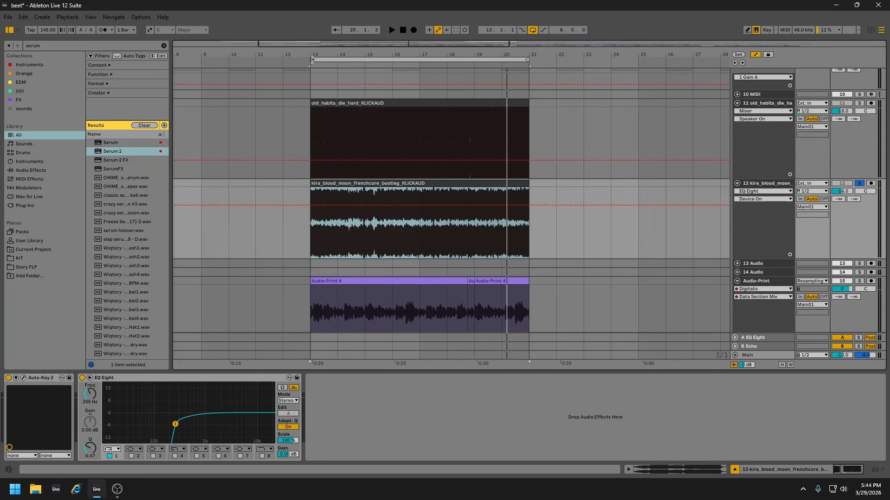
# Inspect the kira_blood_moon waveform closely at bar 13 and enlarge the track's height in the arrangement.
pyautogui.moveTo(312, 55); pyautogui.dragTo(312, 176)
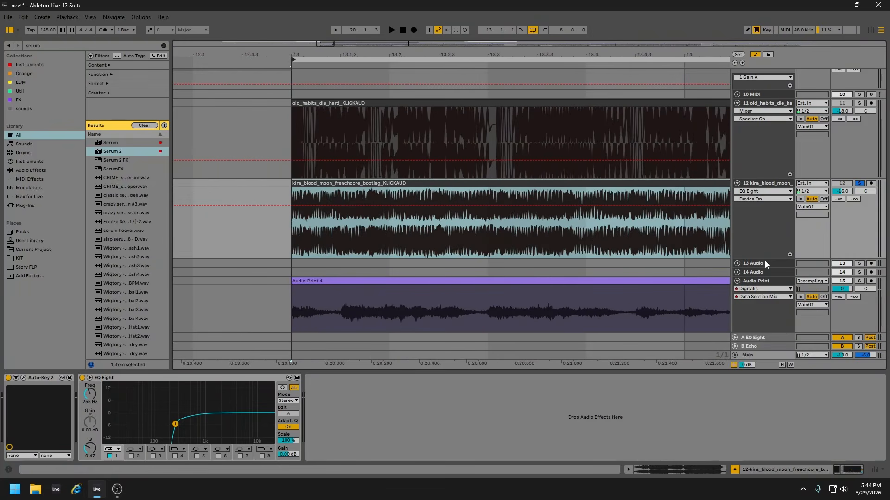
pyautogui.moveTo(762, 259); pyautogui.dragTo(760, 314)
pyautogui.moveTo(368, 47); pyautogui.dragTo(441, 137)
pyautogui.moveTo(350, 55); pyautogui.dragTo(308, 25)
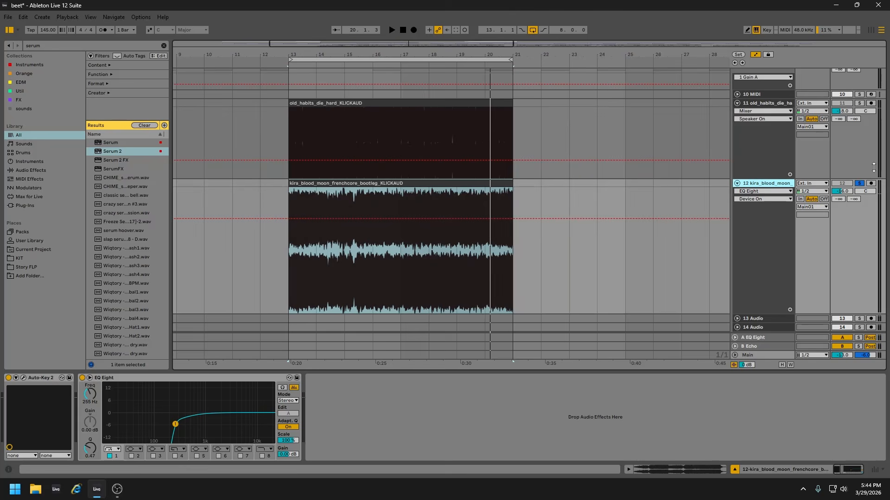
# Reset the kira_blood_moon clip's detune to 0 cents and run Auto-Key 2's Listen detection while playing it.
pyautogui.click(23, 378)
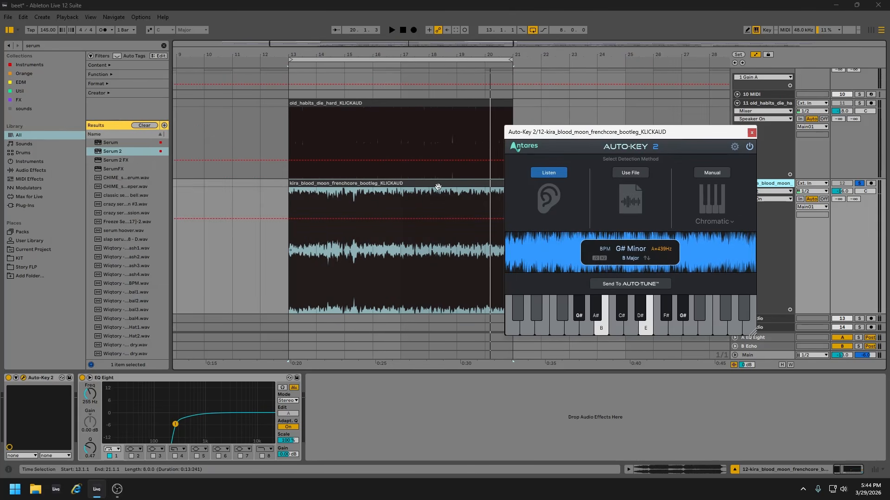
pyautogui.click(437, 187)
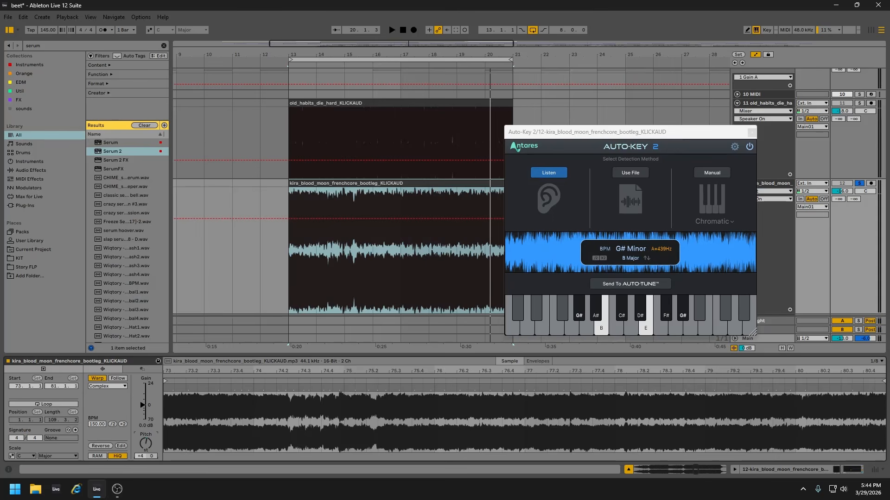
pyautogui.click(547, 174)
pyautogui.press('space')
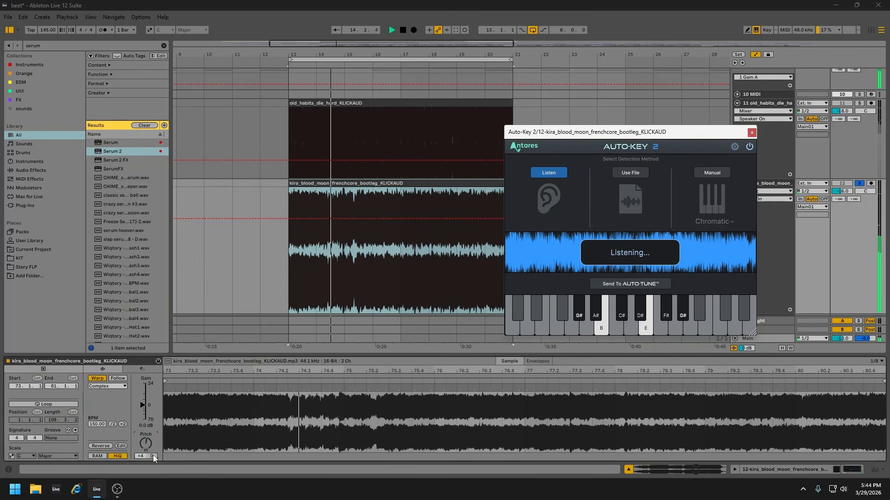
pyautogui.press('space')
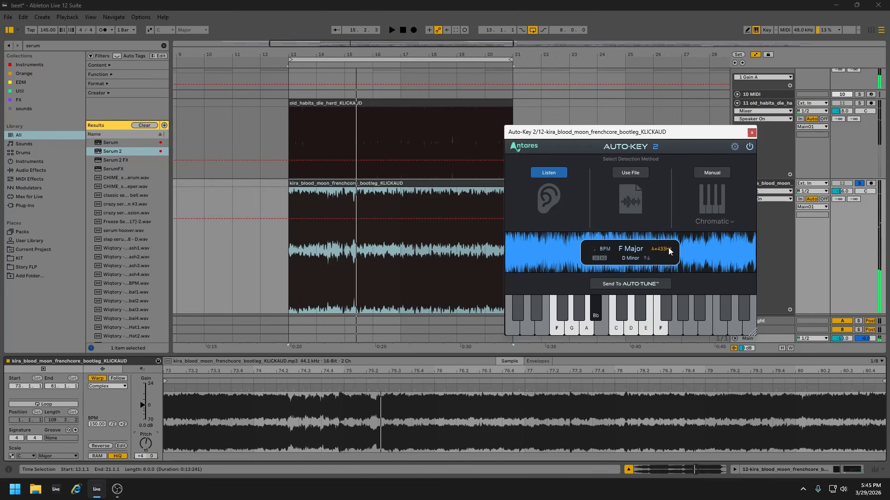
# Set the kira_blood_moon clip's detune to 40 cents, rerun Auto-Key 2's Listen detection during playback, and close the plug-in.
pyautogui.moveTo(151, 458); pyautogui.dragTo(151, 451)
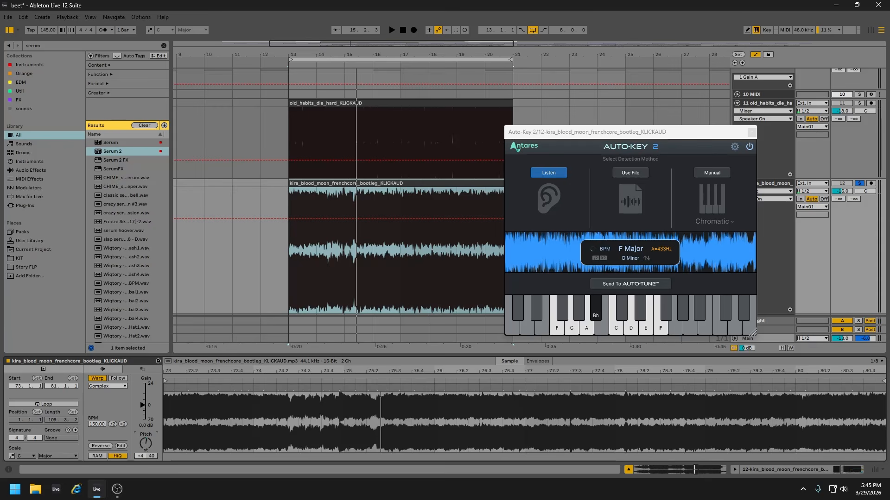
pyautogui.click(551, 174)
pyautogui.press('space')
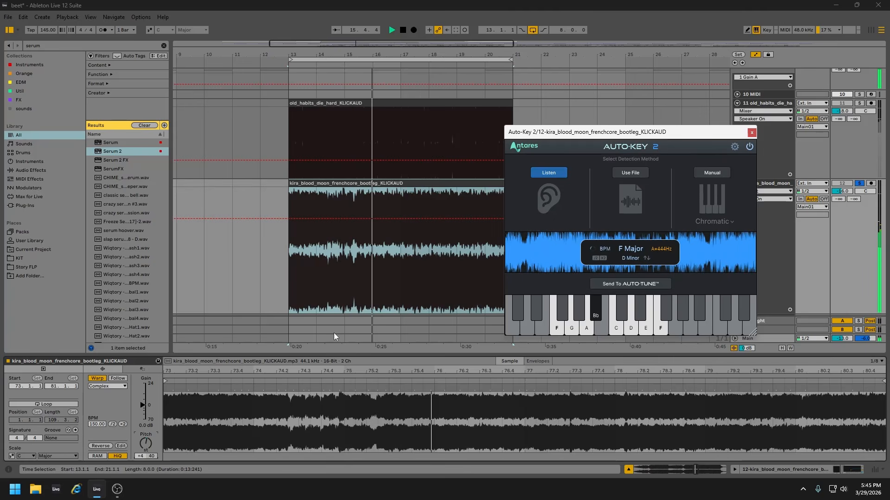
pyautogui.press('space')
pyautogui.click(154, 457)
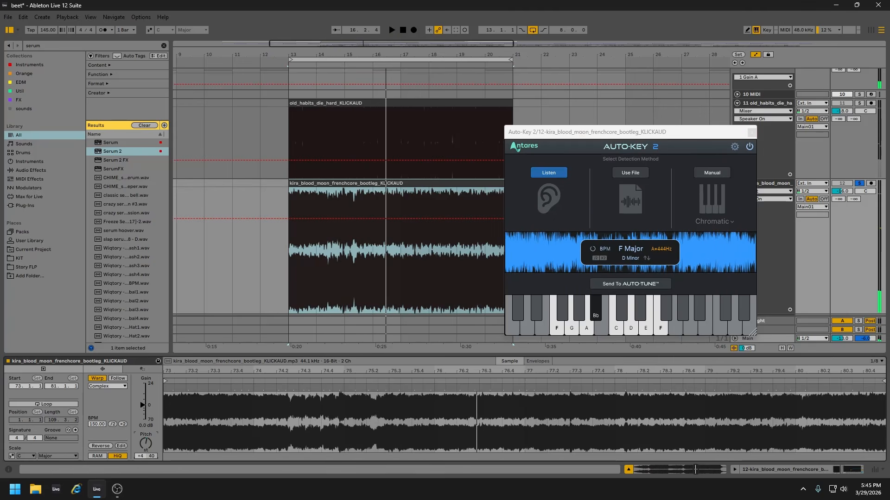
pyautogui.click(751, 132)
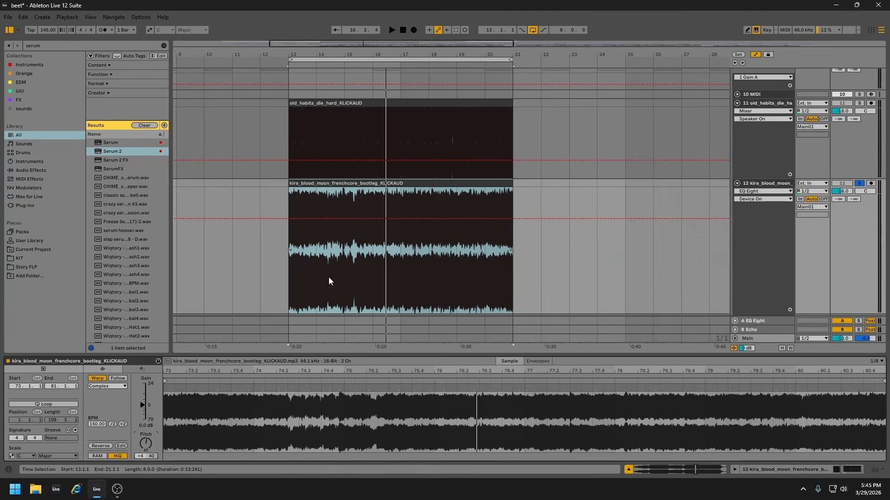
pyautogui.moveTo(438, 51); pyautogui.dragTo(437, 33)
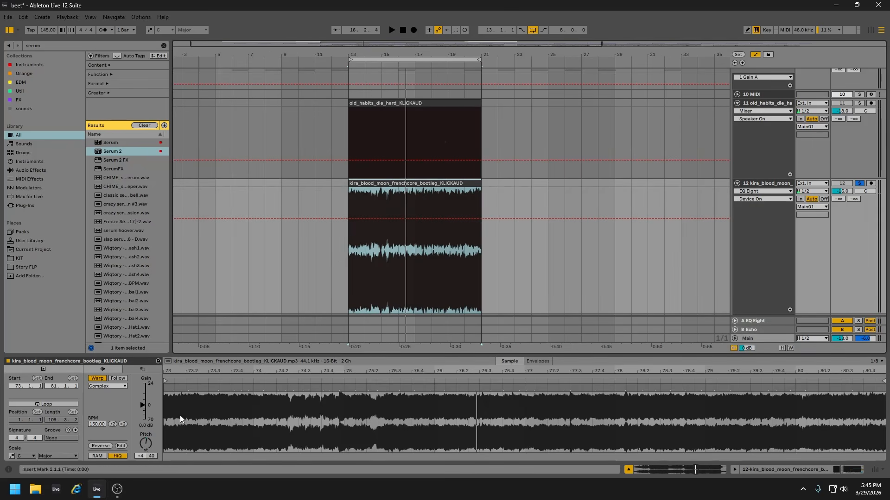
pyautogui.moveTo(151, 456); pyautogui.dragTo(151, 459)
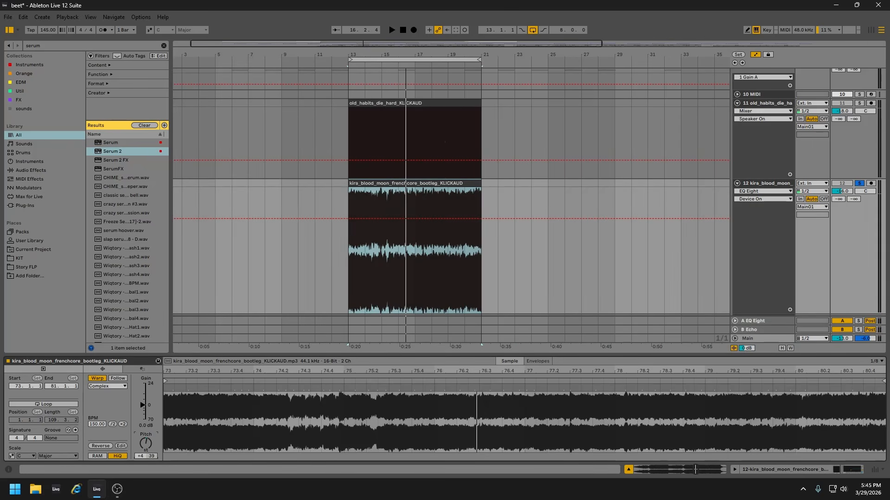
pyautogui.scroll(-3, 510, 237)
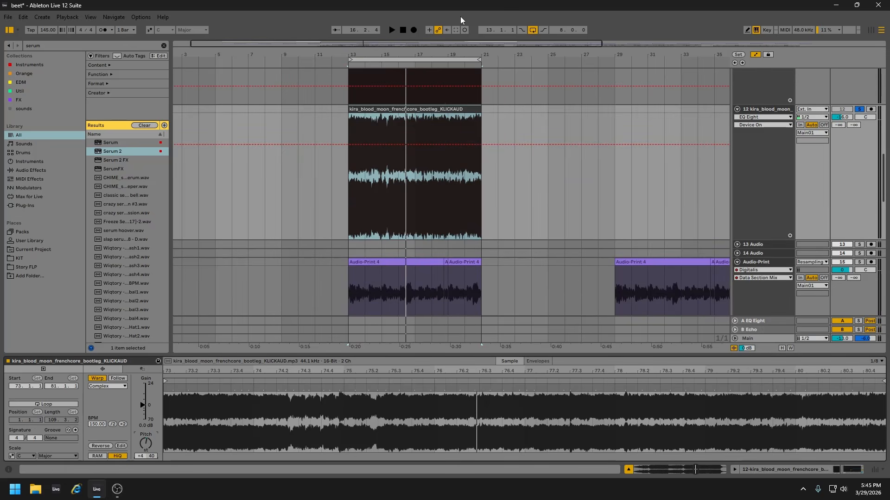
pyautogui.moveTo(421, 55); pyautogui.dragTo(421, 37)
pyautogui.scroll(3, 385, 219)
pyautogui.scroll(3, 759, 205)
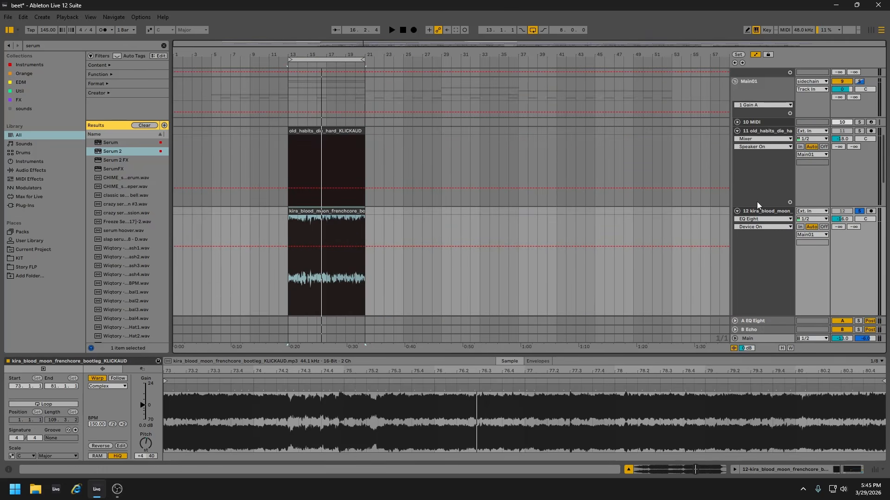
# Solo the old_habits_die_hard track together with kira_blood_moon and play both over bars 13 to 21.
pyautogui.click(860, 131)
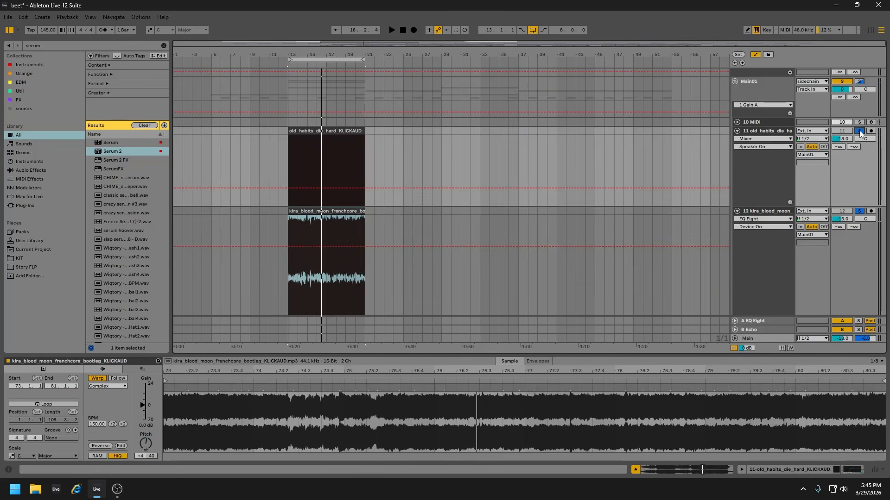
pyautogui.click(756, 212)
pyautogui.click(750, 121)
pyautogui.click(327, 211)
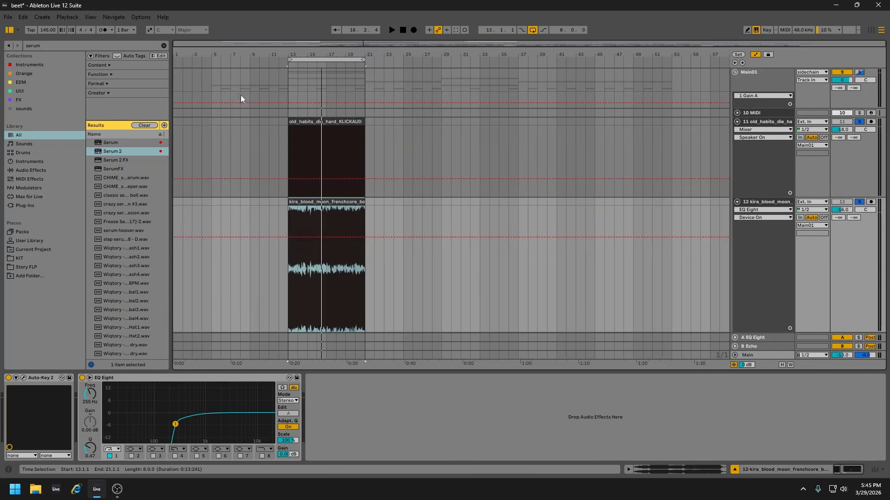
pyautogui.click(287, 66)
pyautogui.press('z')
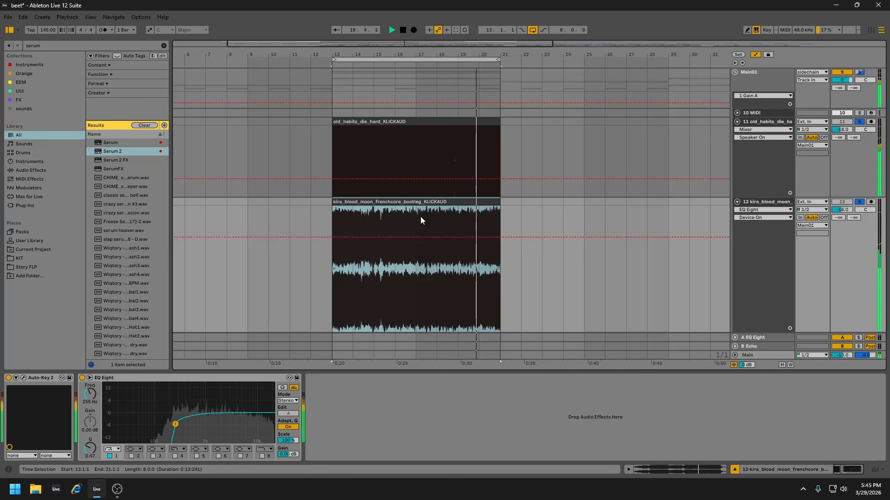
pyautogui.press('space')
# Turn on the autochroma device on the Main01 track and open its plug-in window.
pyautogui.scroll(2, 751, 253)
pyautogui.doubleClick(754, 135)
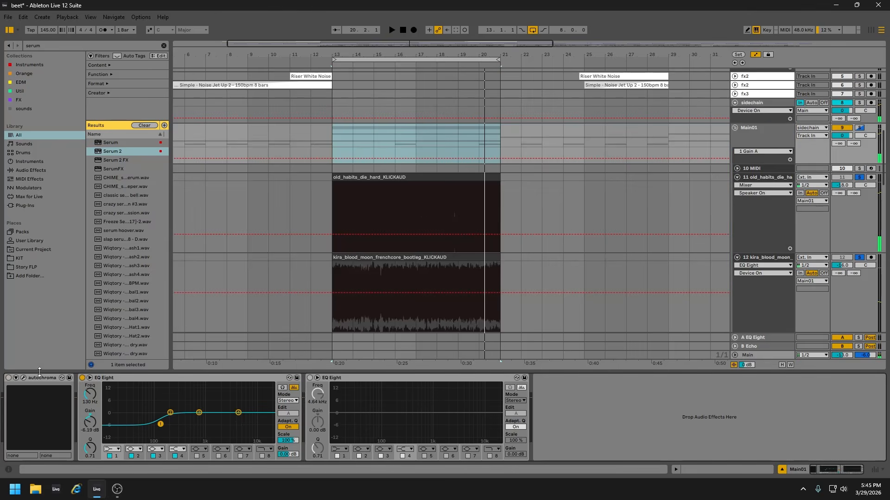
pyautogui.click(8, 378)
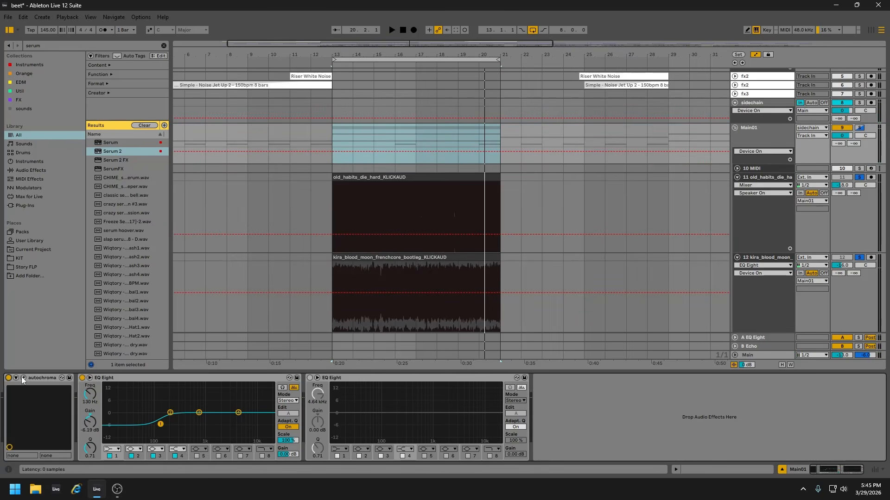
pyautogui.click(23, 378)
pyautogui.moveTo(334, 114); pyautogui.dragTo(565, 74)
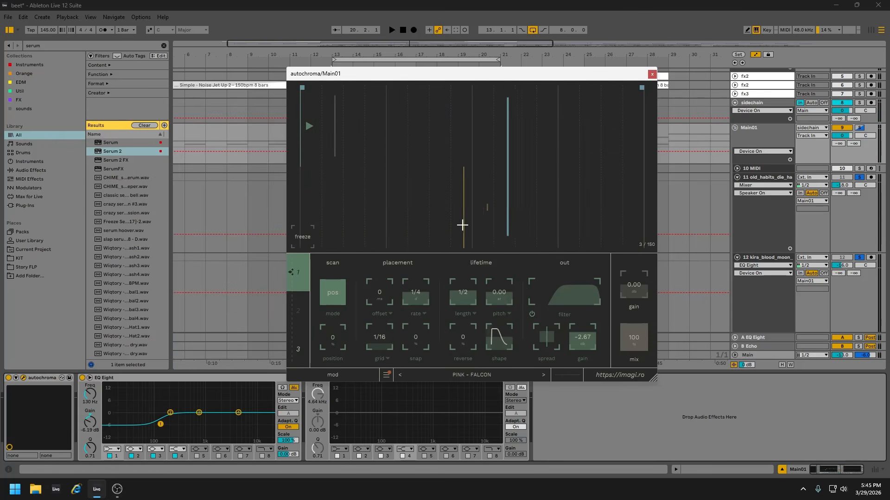
# Compare the scan, placement, lifetime and output settings of streams 1 and 3 in autochroma.
pyautogui.click(298, 352)
pyautogui.click(303, 288)
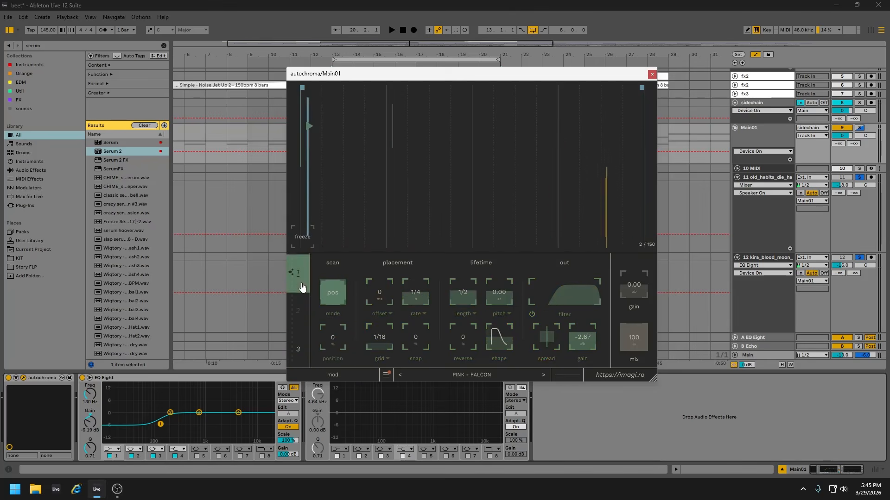
pyautogui.click(296, 339)
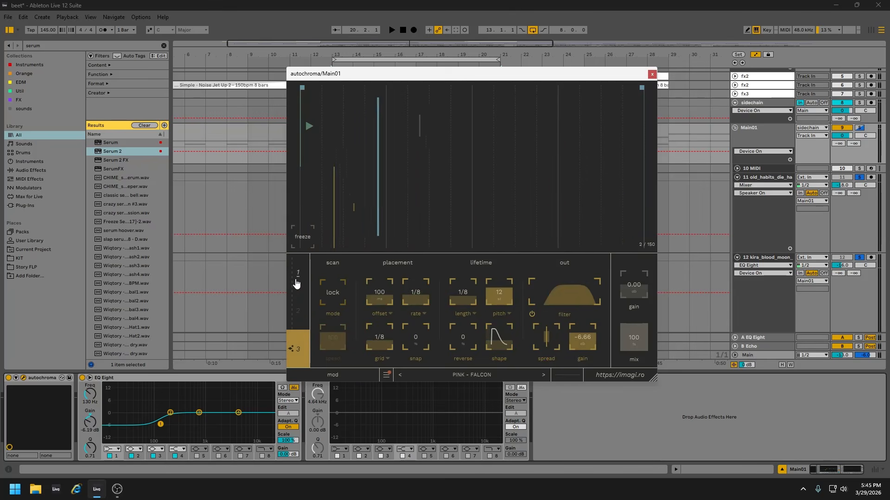
pyautogui.click(296, 283)
pyautogui.click(294, 341)
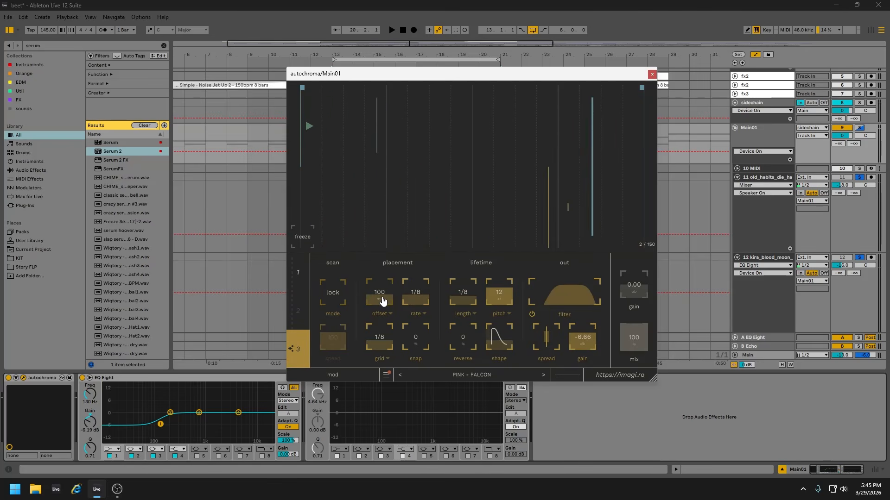
pyautogui.click(298, 279)
pyautogui.click(297, 310)
pyautogui.click(295, 350)
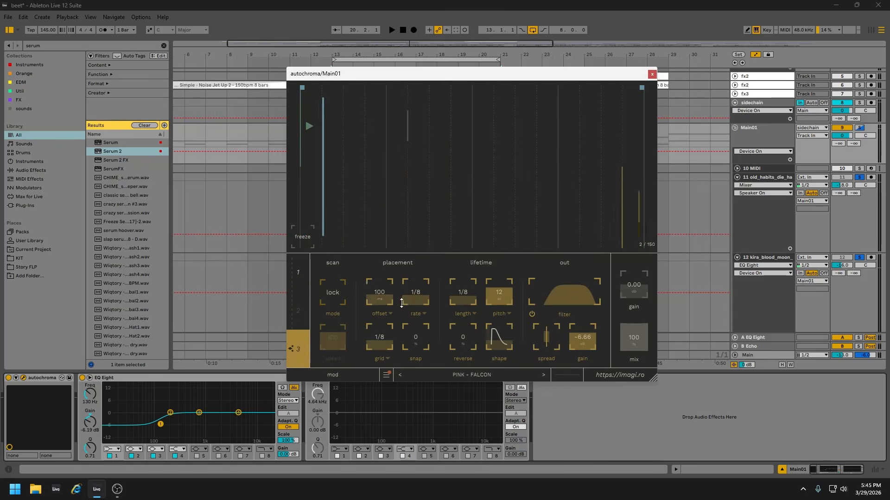
pyautogui.click(298, 278)
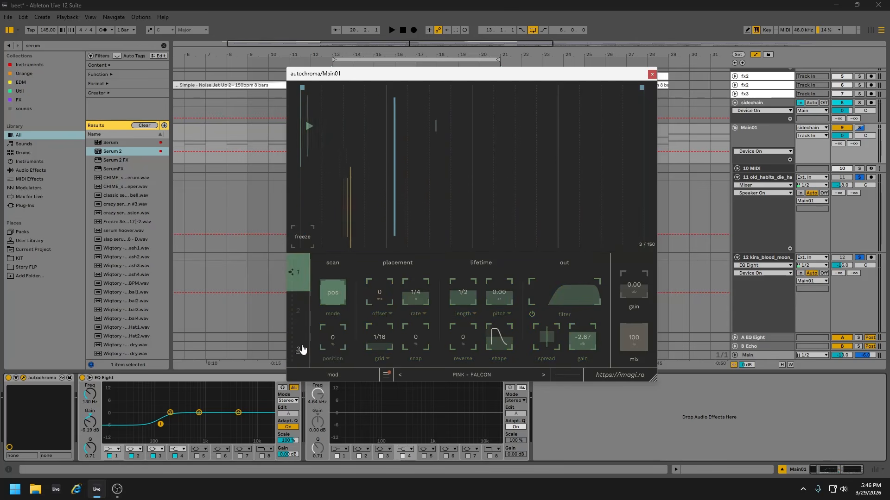
pyautogui.click(302, 348)
# Look through autochroma's preset list around PINK - FALCON and return to the main view without changing the preset.
pyautogui.moveTo(431, 77); pyautogui.dragTo(584, 198)
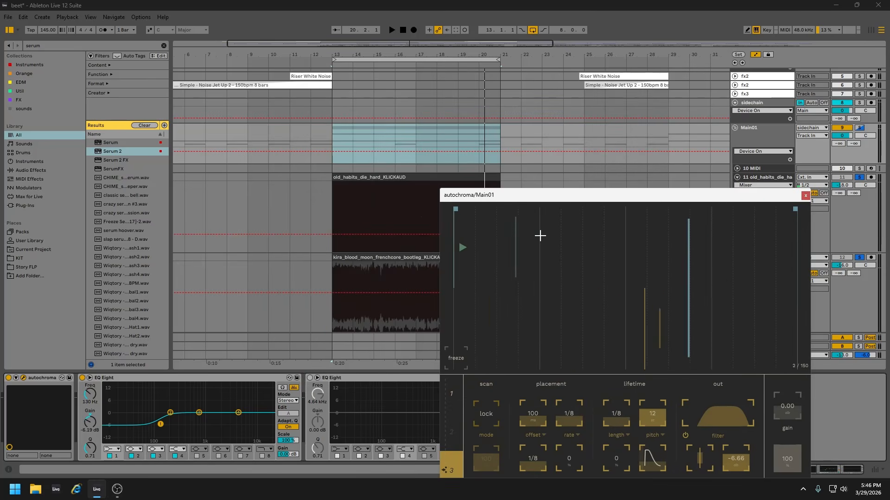
pyautogui.moveTo(540, 195); pyautogui.dragTo(415, 72)
pyautogui.click(500, 372)
pyautogui.scroll(-3, 501, 327)
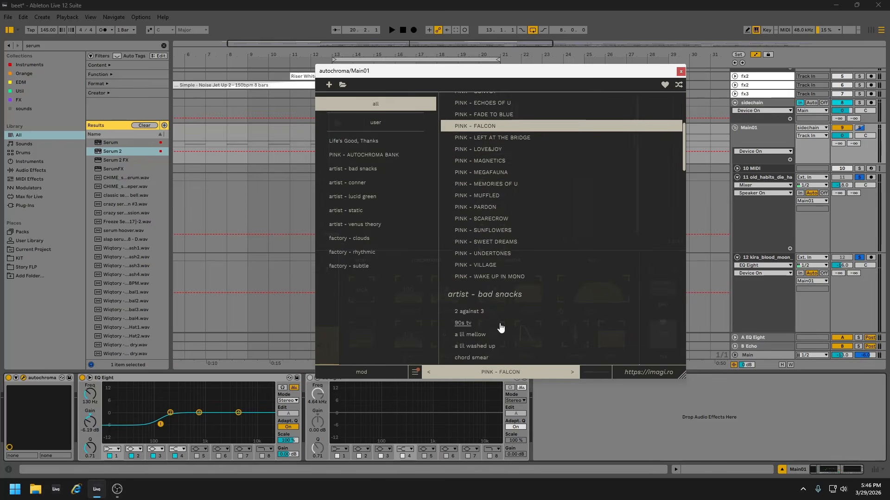
pyautogui.scroll(3, 498, 278)
pyautogui.scroll(3, 504, 295)
pyautogui.click(501, 372)
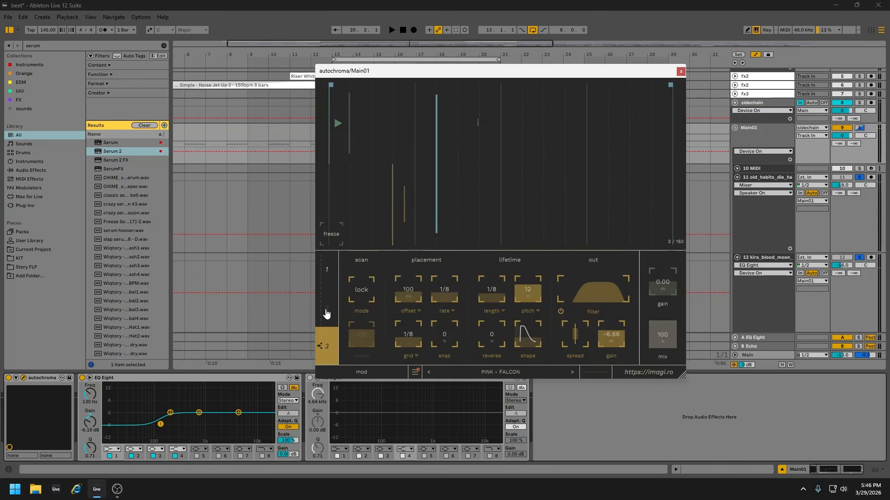
# Re-examine autochroma's streams 1 and 3, ending on stream 1's filter, and close the plug-in window.
pyautogui.click(327, 308)
pyautogui.click(330, 347)
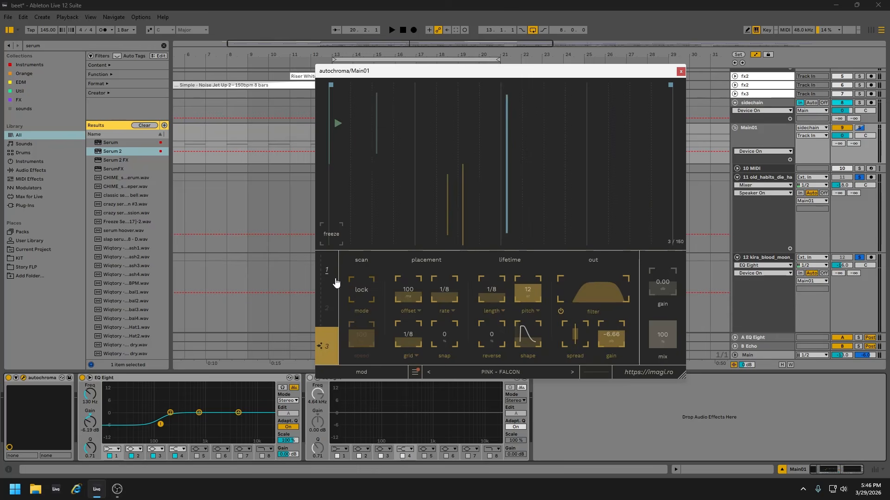
pyautogui.click(330, 274)
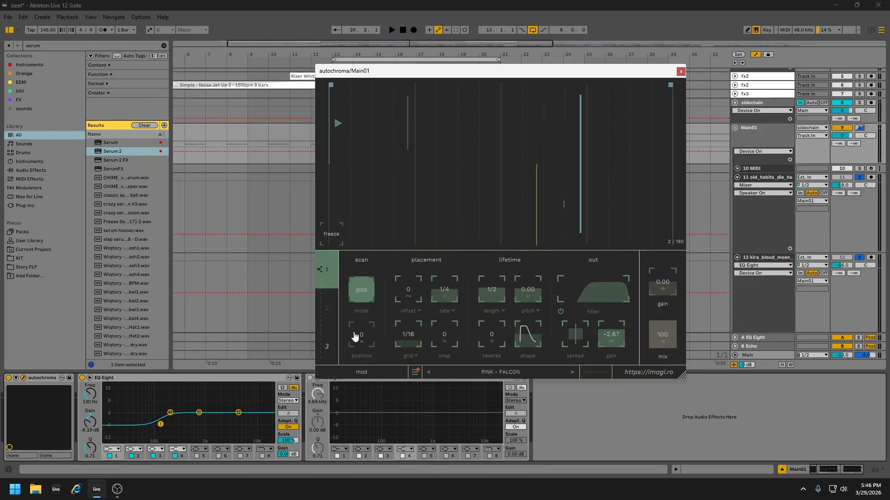
pyautogui.click(330, 342)
pyautogui.click(331, 278)
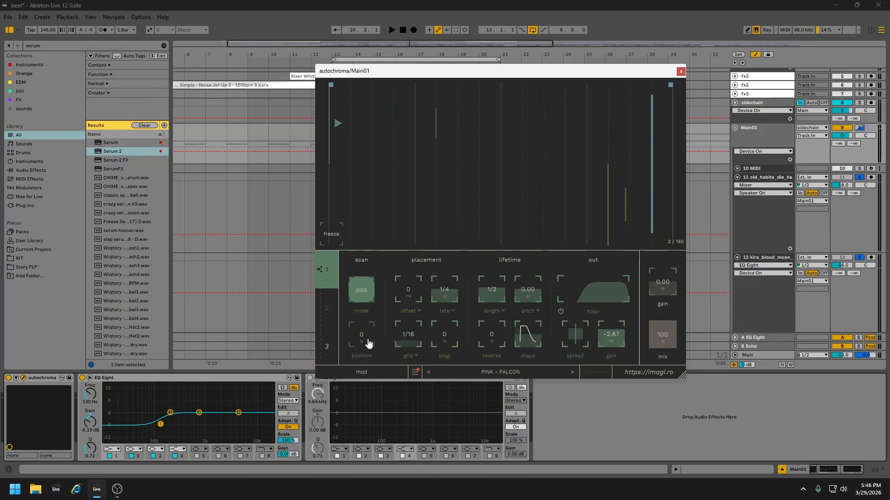
pyautogui.click(328, 339)
pyautogui.click(330, 278)
pyautogui.moveTo(591, 291); pyautogui.dragTo(590, 289)
pyautogui.click(681, 72)
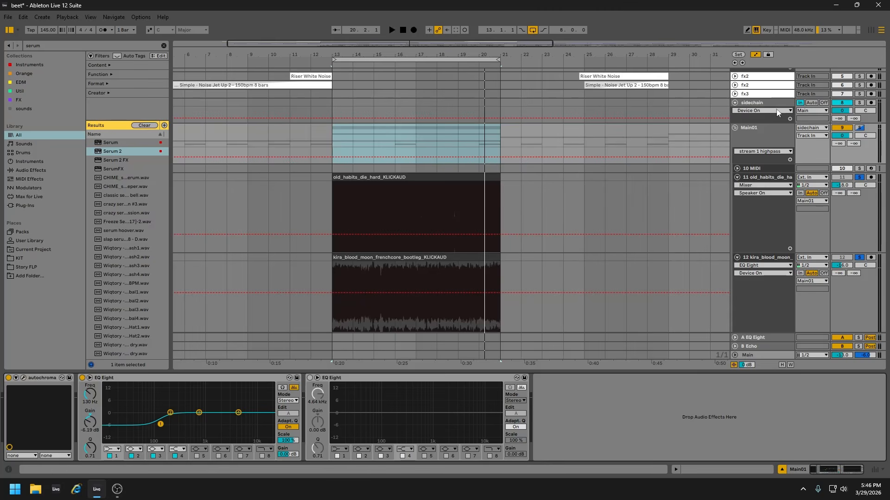
# Solo only the Main01 track and play it from bar 13.
pyautogui.scroll(-1, 776, 151)
pyautogui.click(767, 130)
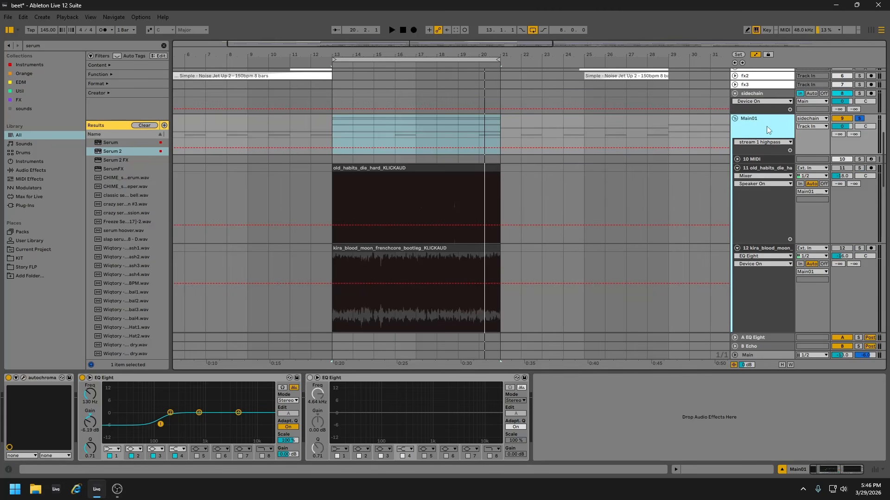
pyautogui.scroll(-5, 486, 284)
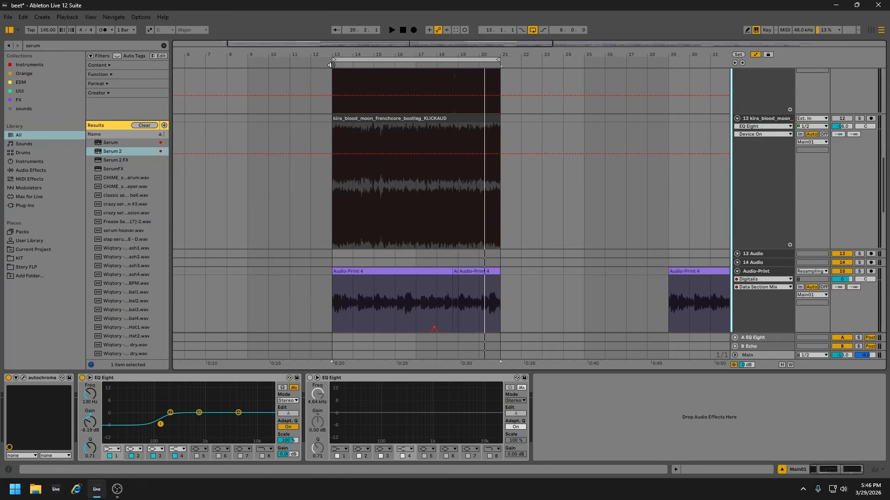
pyautogui.click(331, 65)
pyautogui.press('space')
pyautogui.scroll(4, 421, 265)
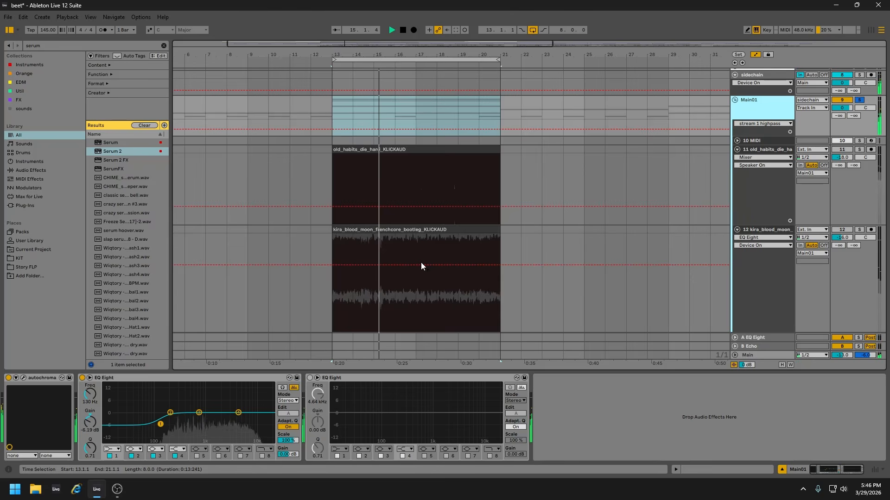
pyautogui.scroll(-2, 421, 266)
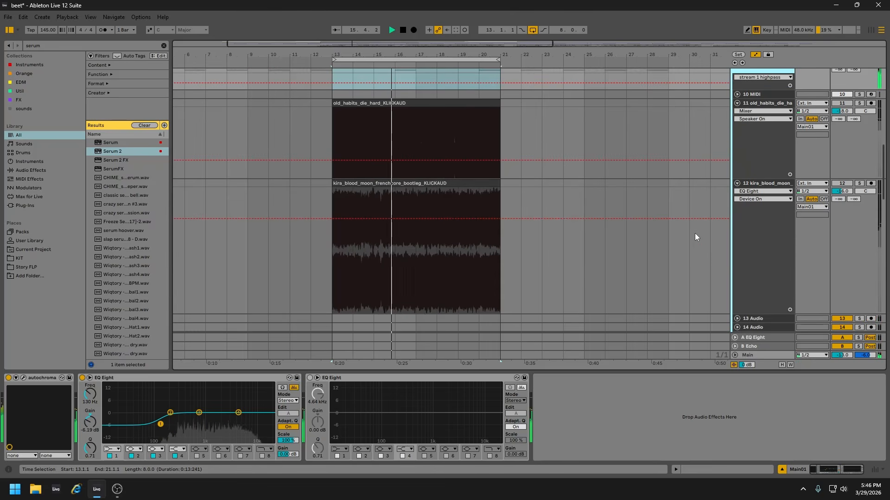
# Solo the kira_blood_moon and old_habits_die_hard tracks alongside Main01 and play all three from bar 13.
pyautogui.click(860, 184)
pyautogui.keyDown('ctrl'); pyautogui.click(859, 104); pyautogui.keyUp('ctrl')
pyautogui.scroll(-3, 574, 283)
pyautogui.scroll(2, 420, 236)
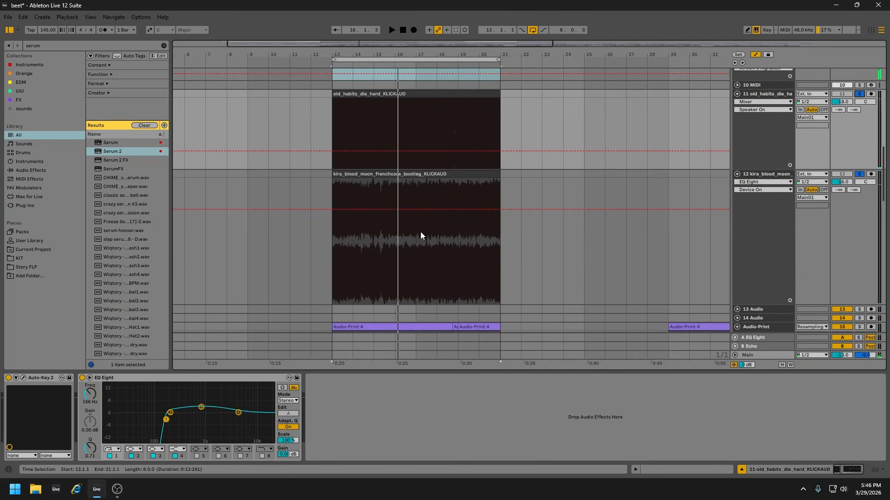
pyautogui.scroll(2, 523, 269)
pyautogui.press('space')
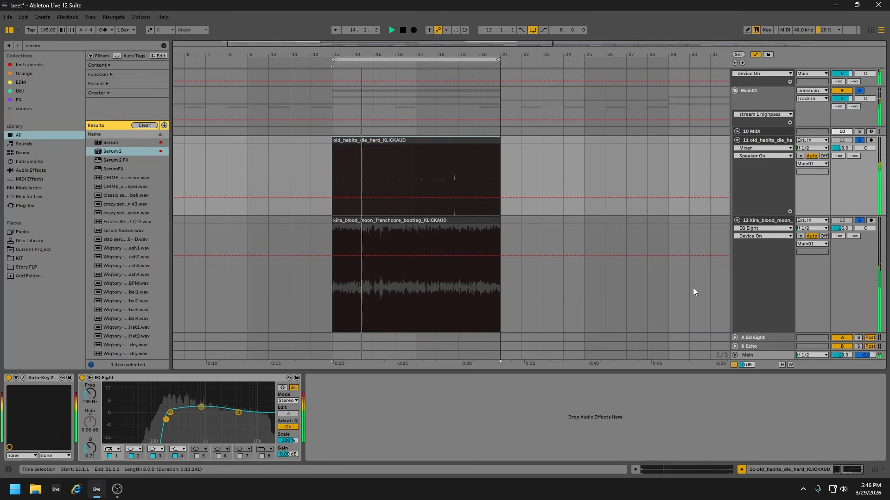
pyautogui.scroll(-3, 692, 291)
pyautogui.scroll(-1, 691, 292)
pyautogui.scroll(-3, 690, 292)
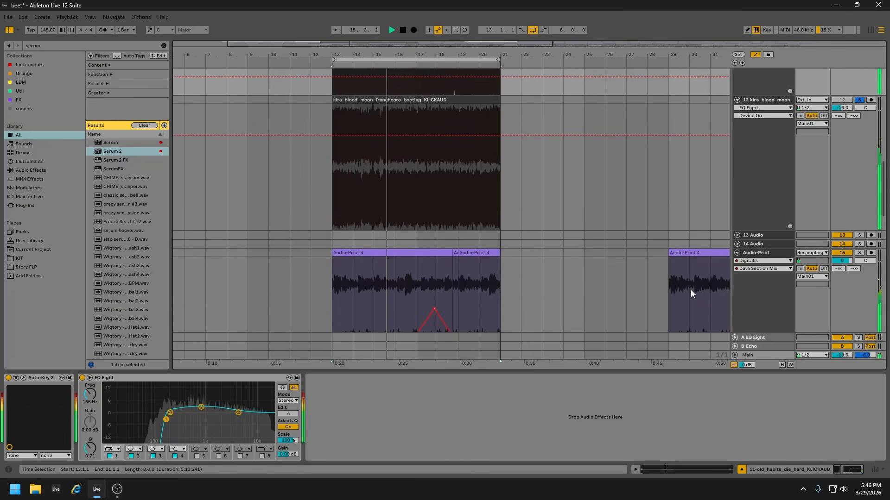
pyautogui.scroll(4, 691, 290)
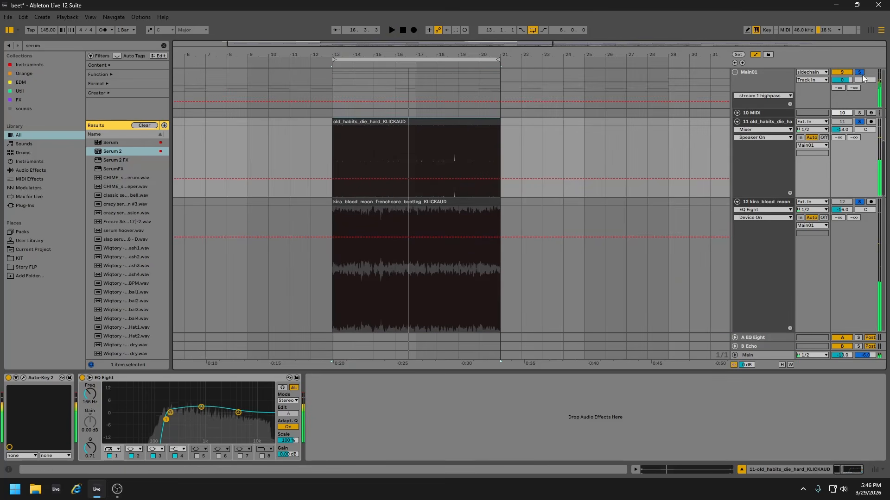
# Unsolo Main01, replay the two reference tracks from bar 13, and unfold the 13 Audio track.
pyautogui.scroll(-2, 453, 230)
pyautogui.press('space')
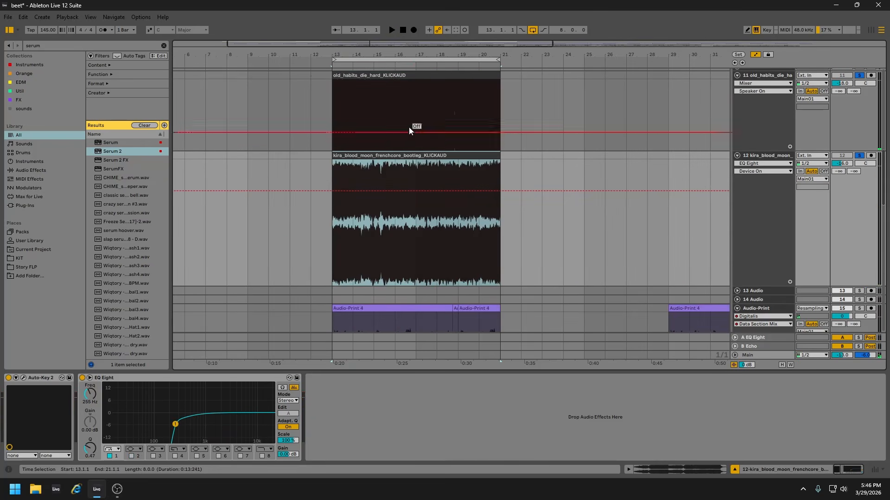
pyautogui.press('space')
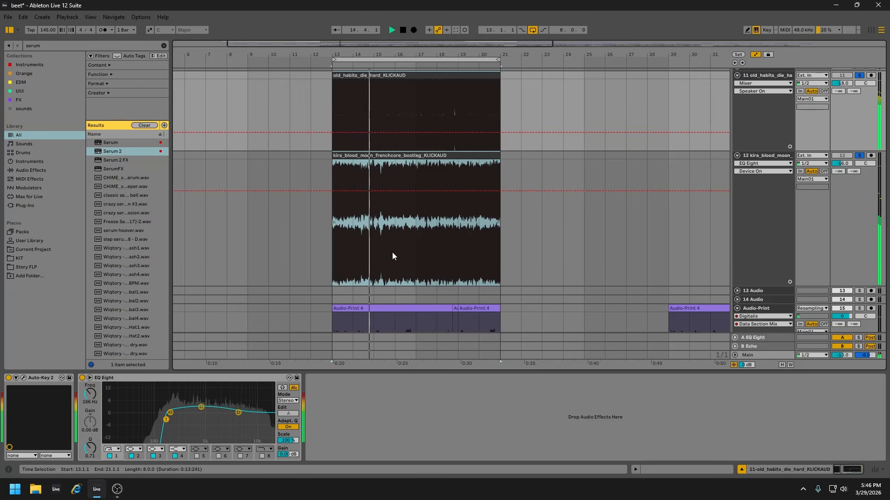
pyautogui.scroll(1, 392, 252)
pyautogui.scroll(-1, 392, 253)
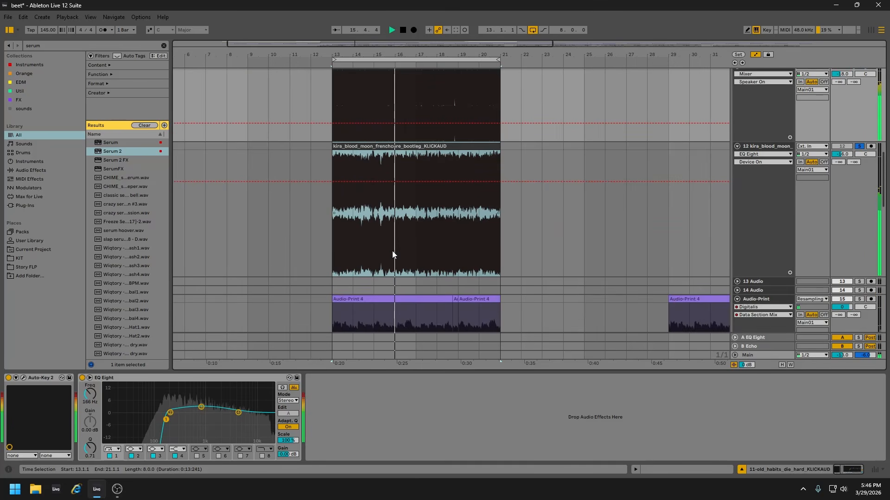
pyautogui.scroll(-1, 392, 251)
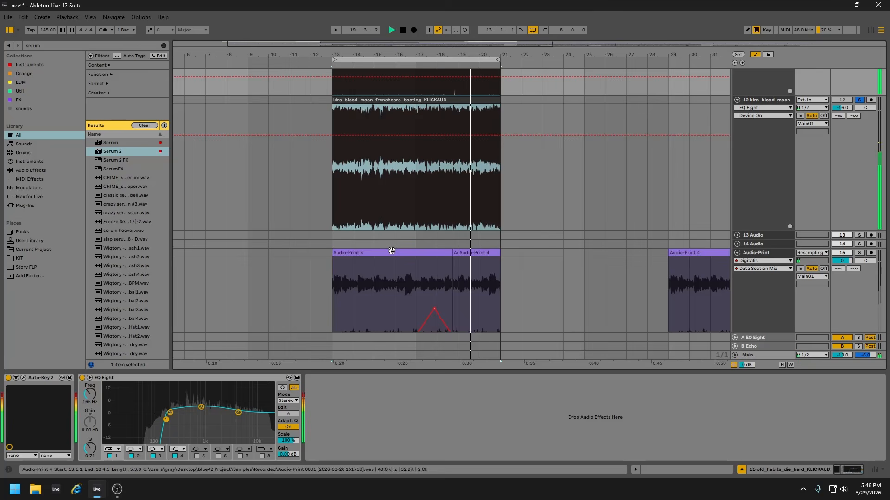
pyautogui.click(737, 235)
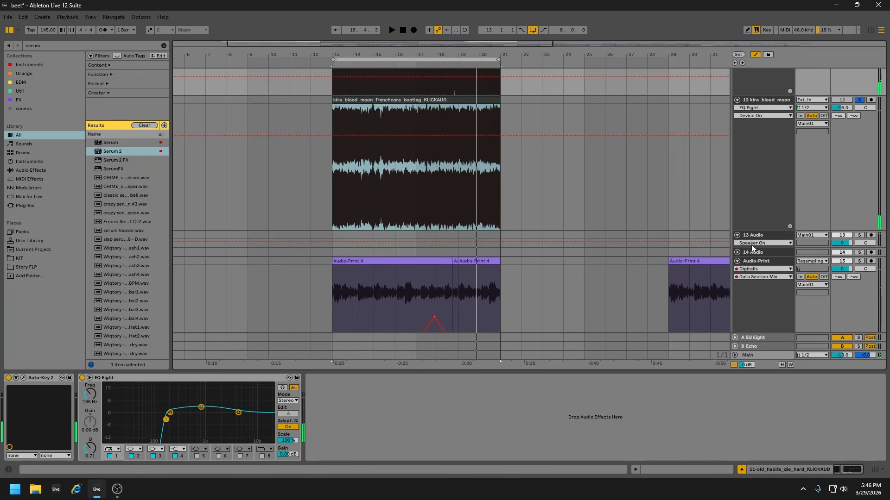
# Enlarge the 13 Audio track, set its input to Resampling and arm it for recording.
pyautogui.moveTo(750, 248); pyautogui.dragTo(749, 295)
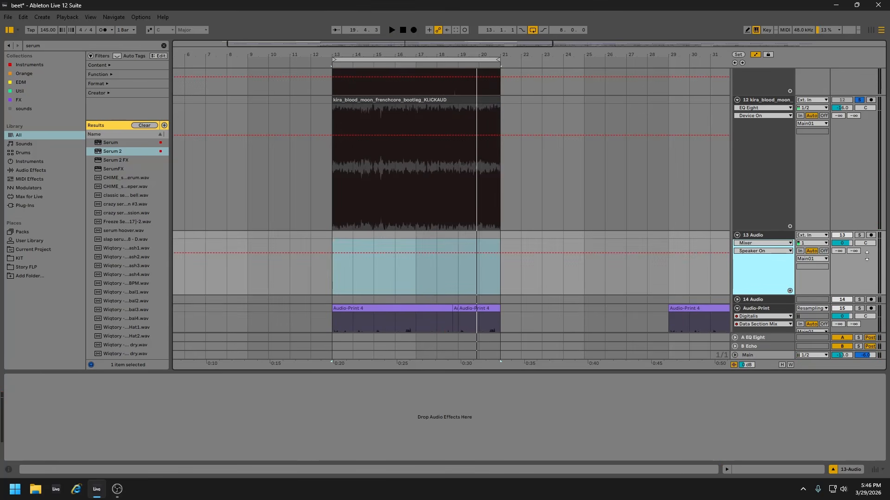
pyautogui.click(805, 237)
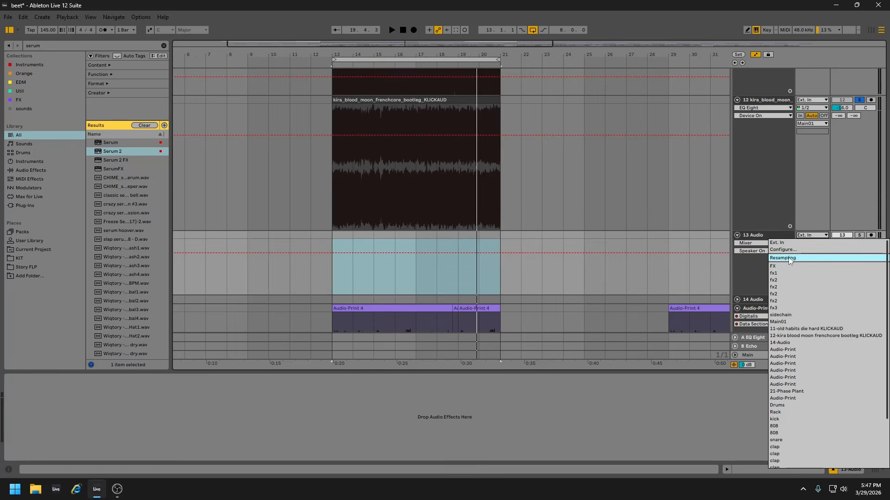
pyautogui.click(789, 260)
pyautogui.click(807, 237)
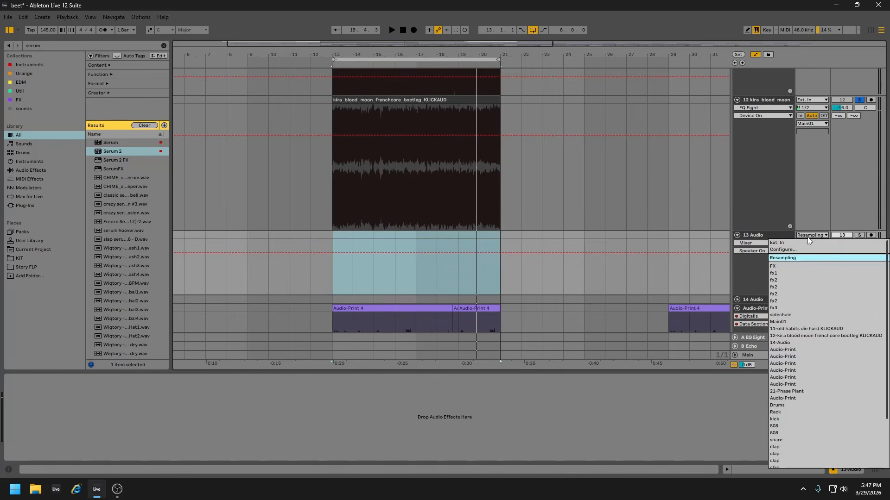
pyautogui.click(807, 238)
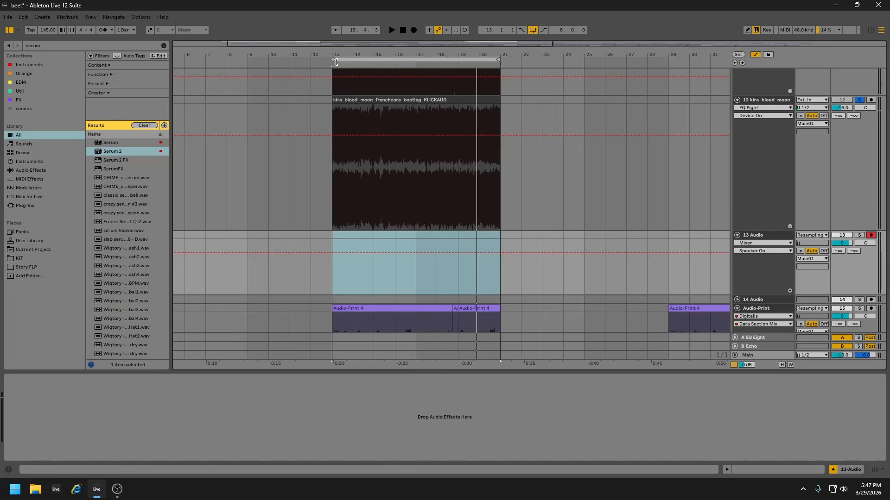
# Record the soloed reference tracks onto the 13 Audio track from just before bar 13 to about bar 17.
pyautogui.moveTo(336, 62); pyautogui.dragTo(337, 68)
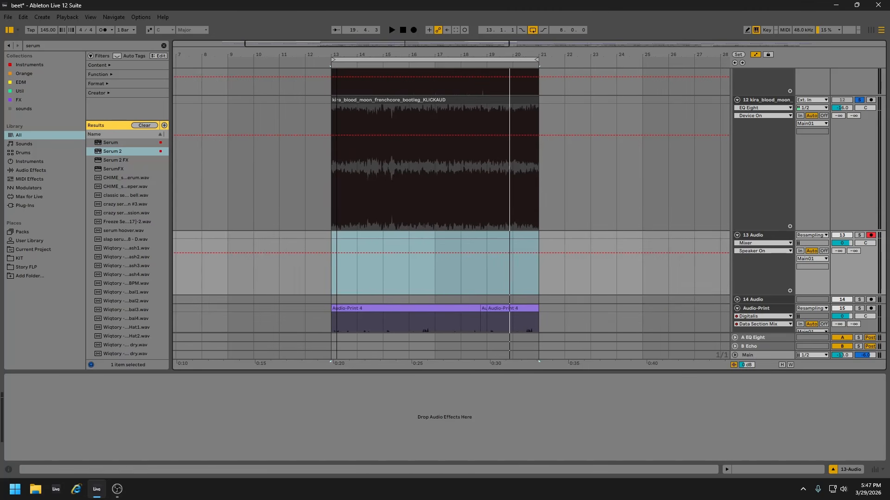
pyautogui.moveTo(336, 61); pyautogui.dragTo(332, 47)
pyautogui.moveTo(332, 234); pyautogui.dragTo(459, 232)
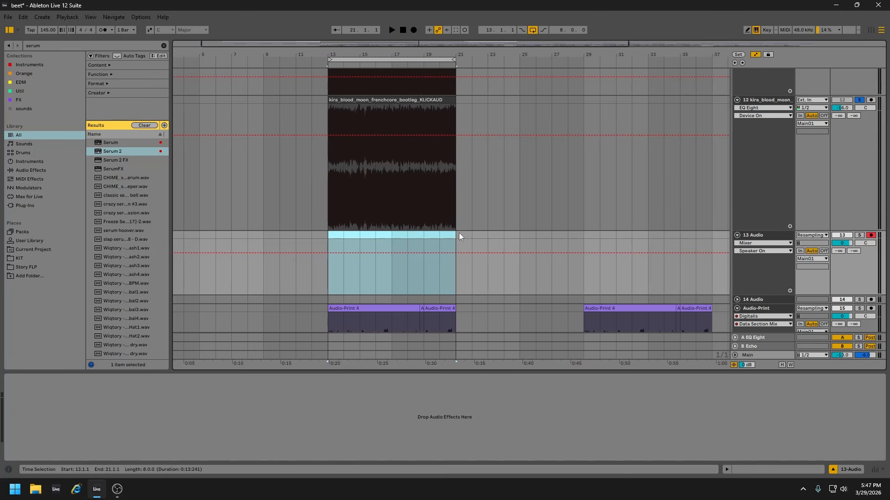
pyautogui.scroll(1, 730, 291)
pyautogui.scroll(-2, 730, 293)
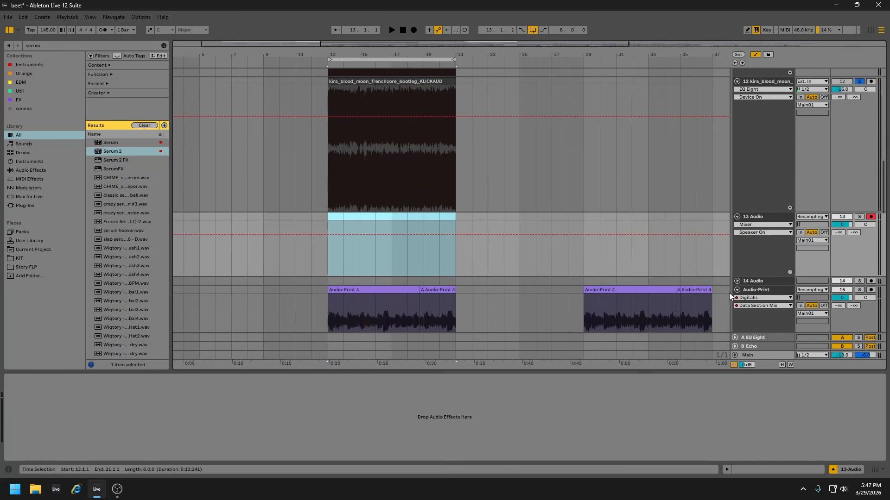
pyautogui.scroll(3, 729, 293)
pyautogui.scroll(-1, 728, 293)
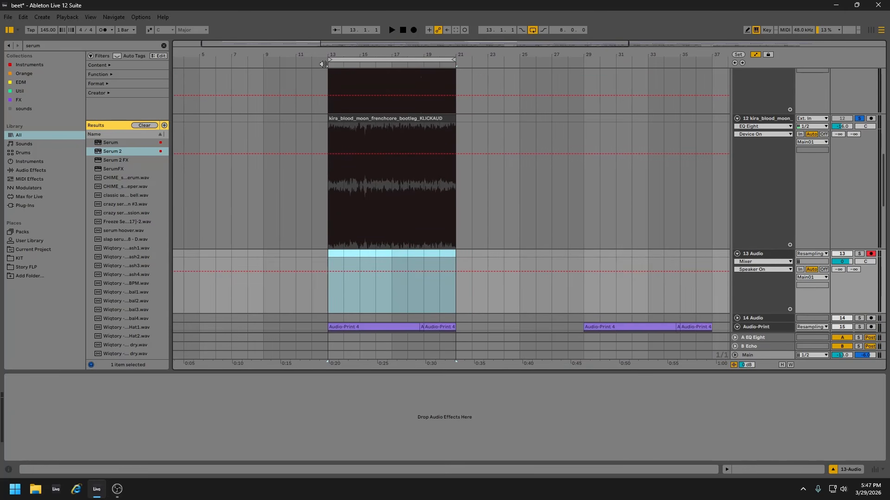
pyautogui.click(414, 30)
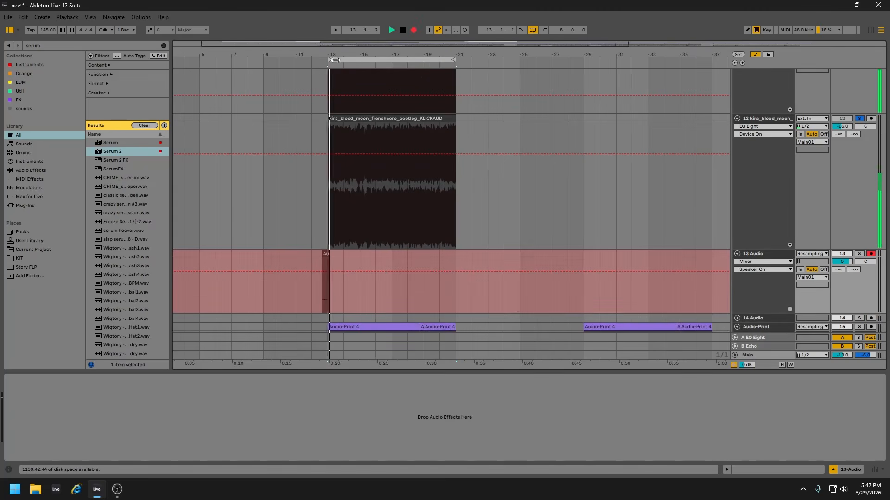
pyautogui.press('z')
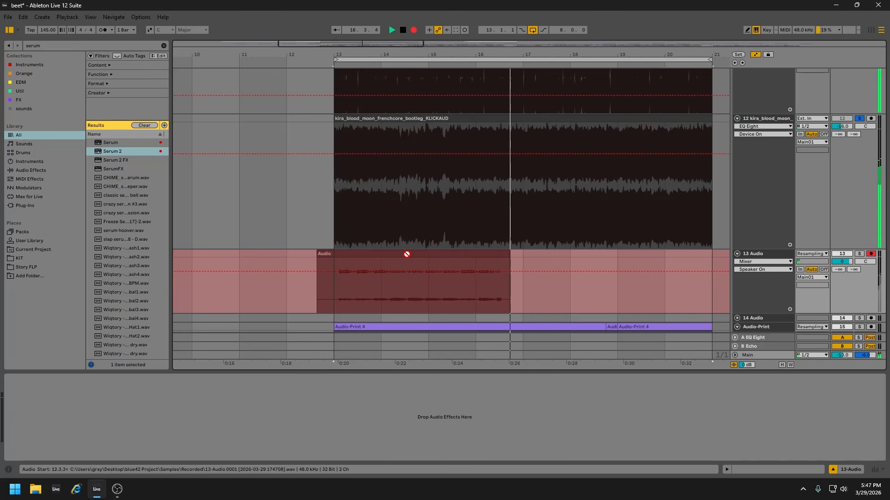
pyautogui.press('space')
# Make the 13 Audio track taller and raise the recorded clip's gain to 10.4 dB to inspect its waveform.
pyautogui.scroll(-3, 760, 266)
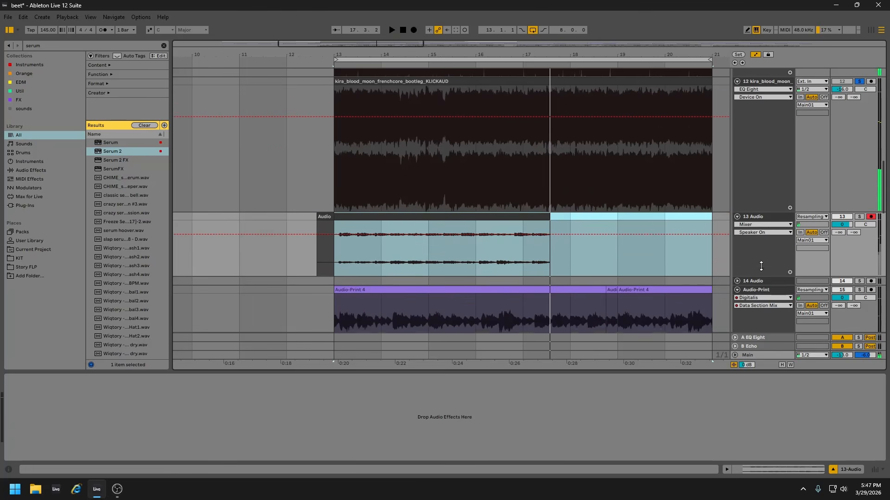
pyautogui.moveTo(753, 268); pyautogui.dragTo(751, 322)
pyautogui.scroll(-3, 426, 234)
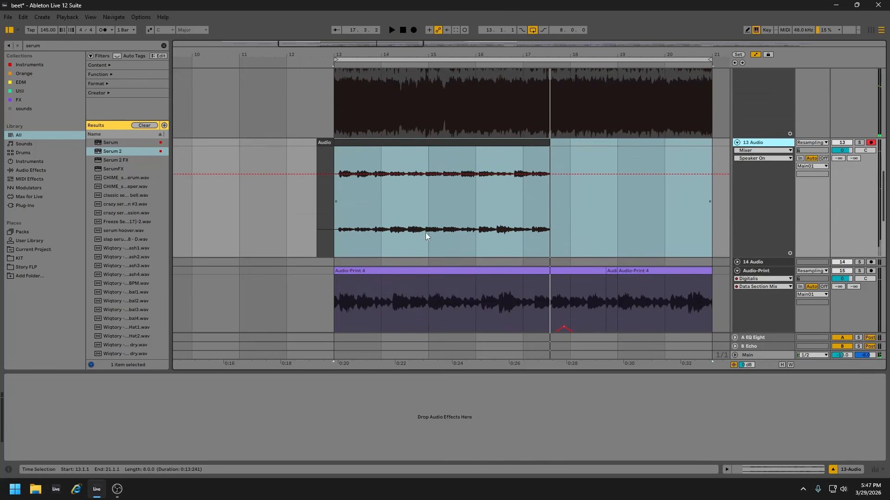
pyautogui.doubleClick(351, 165)
pyautogui.moveTo(148, 413); pyautogui.dragTo(149, 402)
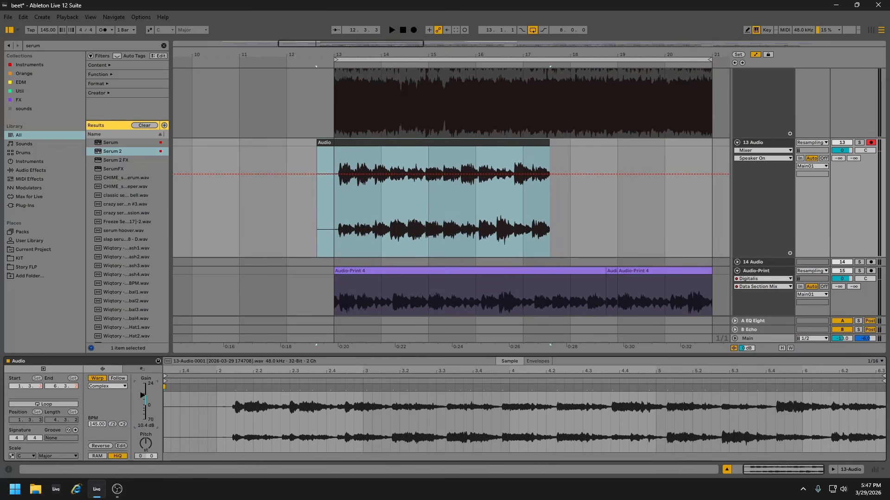
pyautogui.moveTo(366, 52); pyautogui.dragTo(370, 55)
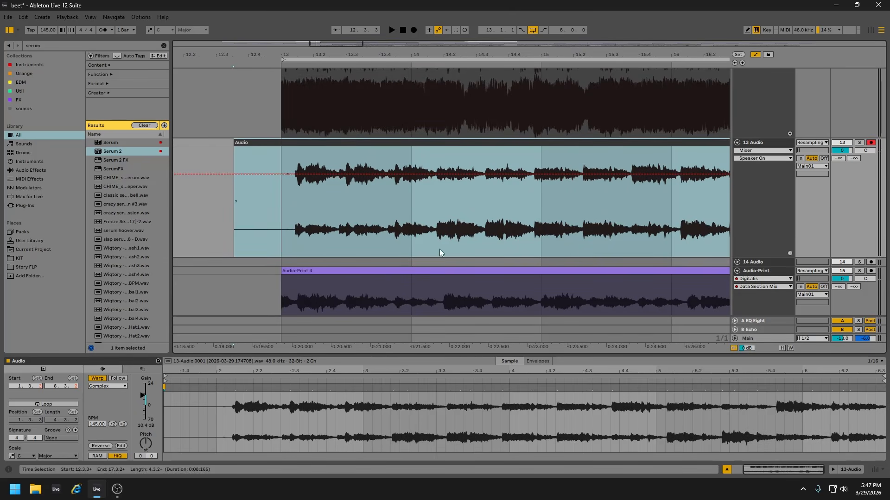
pyautogui.moveTo(369, 55); pyautogui.dragTo(370, 42)
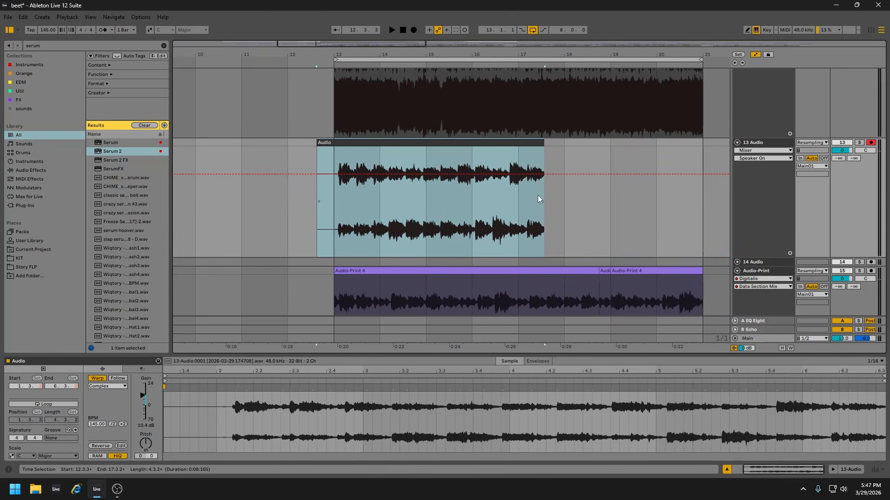
# Delete the recorded clip from the 13 Audio track.
pyautogui.press('=')
pyautogui.press('BackSpace')
pyautogui.moveTo(455, 55); pyautogui.dragTo(457, 31)
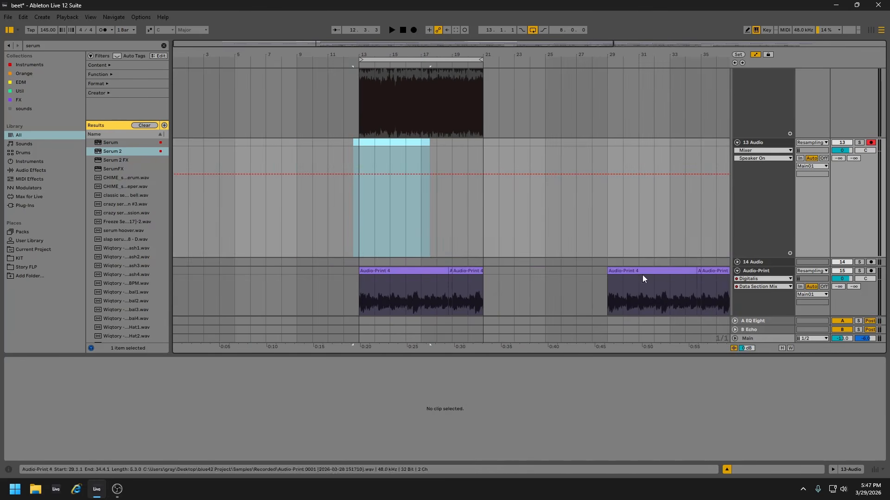
# Show the Main01 track's device chain with bars 13 to 21 selected.
pyautogui.scroll(5, 450, 107)
pyautogui.moveTo(430, 116); pyautogui.dragTo(353, 116)
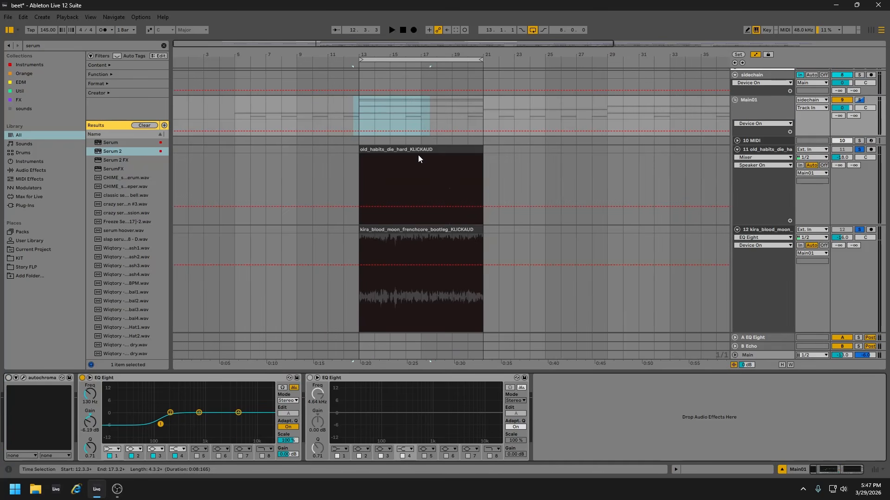
pyautogui.click(424, 230)
pyautogui.click(772, 113)
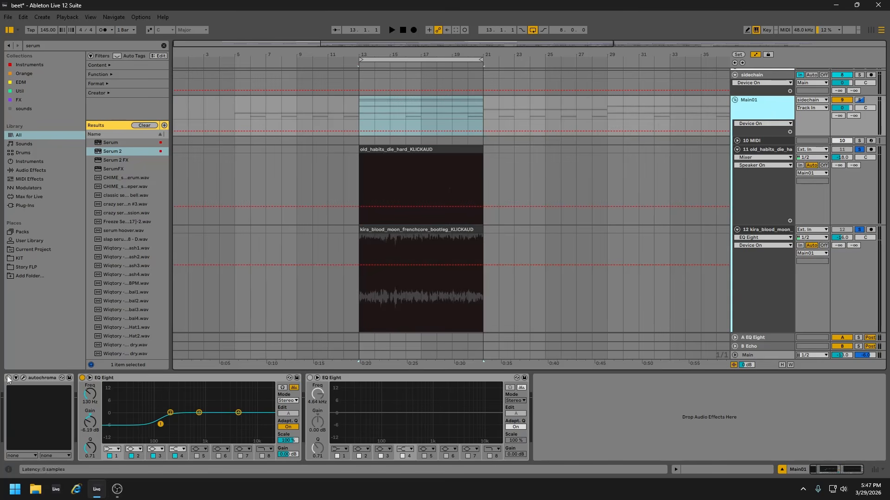
# Select the Audio-Print clips from bar 13 to bar 21 and solo track 15 Audio-Print.
pyautogui.scroll(-5, 525, 308)
pyautogui.click(420, 237)
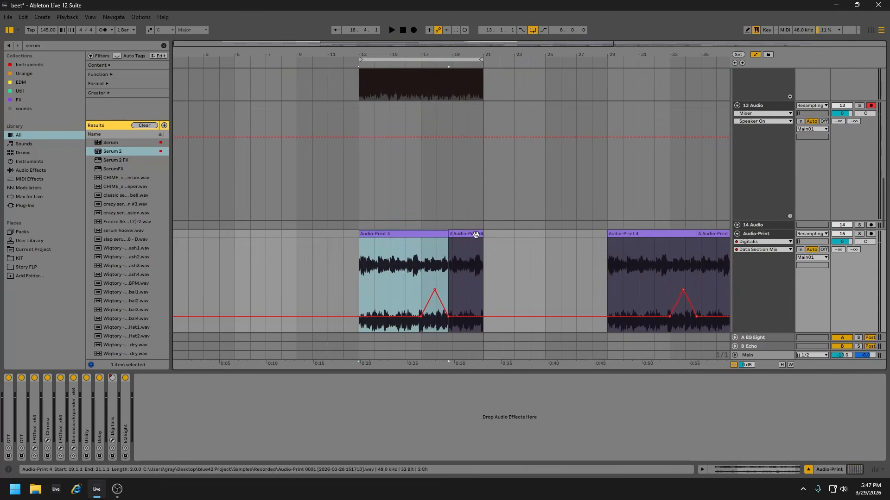
pyautogui.moveTo(486, 236); pyautogui.dragTo(360, 236)
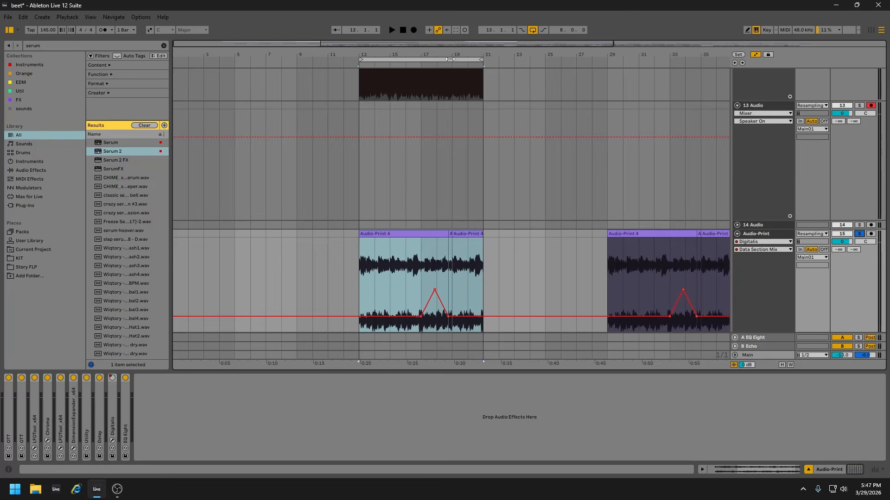
pyautogui.rightClick(432, 60)
pyautogui.click(420, 60)
# Turn off every device on the soloed Audio-Print track except the first OTT.
pyautogui.click(125, 378)
pyautogui.click(99, 379)
pyautogui.click(86, 378)
pyautogui.click(73, 378)
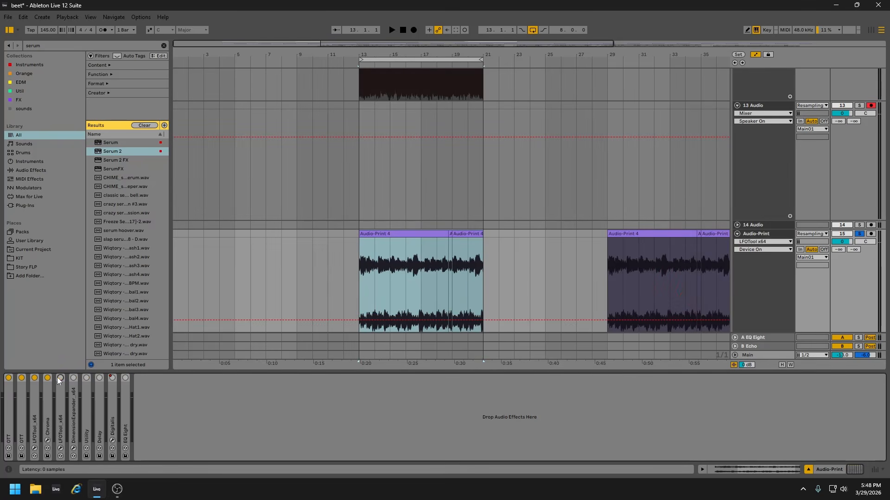
pyautogui.click(47, 379)
pyautogui.click(34, 378)
# Unfold the first OTT, play the Audio-Print track from bar 13 and switch OTT off.
pyautogui.moveTo(391, 56); pyautogui.dragTo(463, 103)
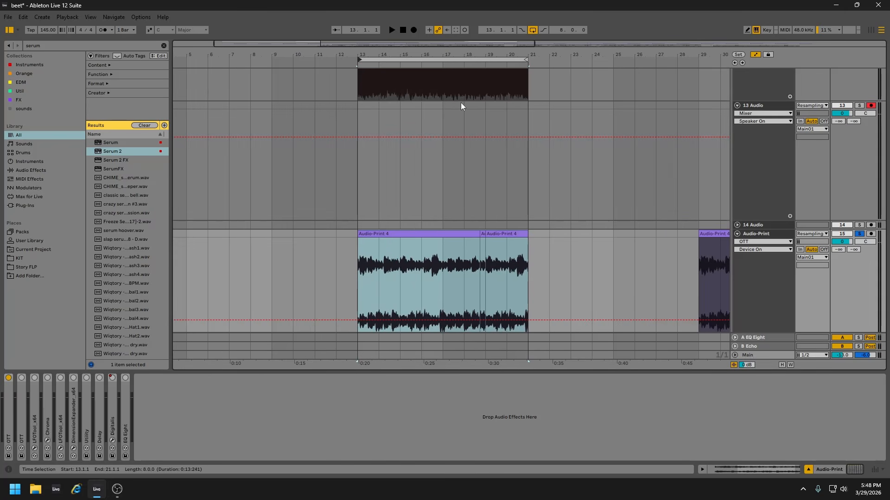
pyautogui.doubleClick(9, 427)
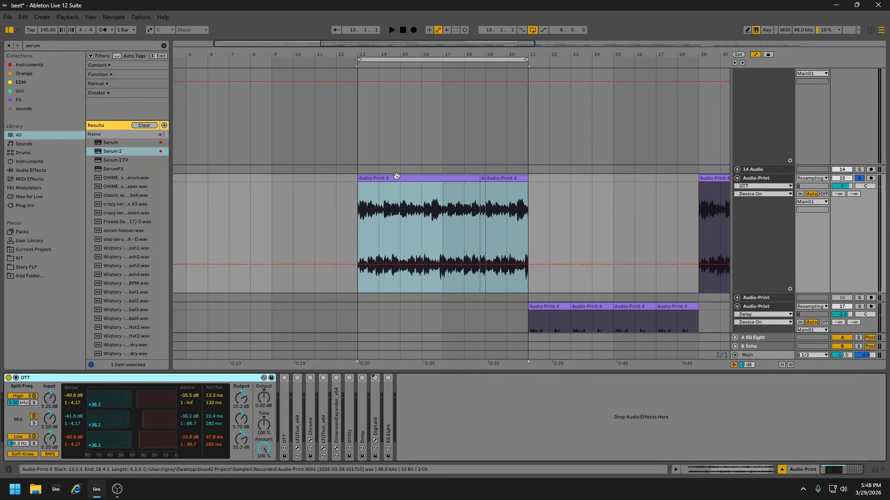
pyautogui.press('space')
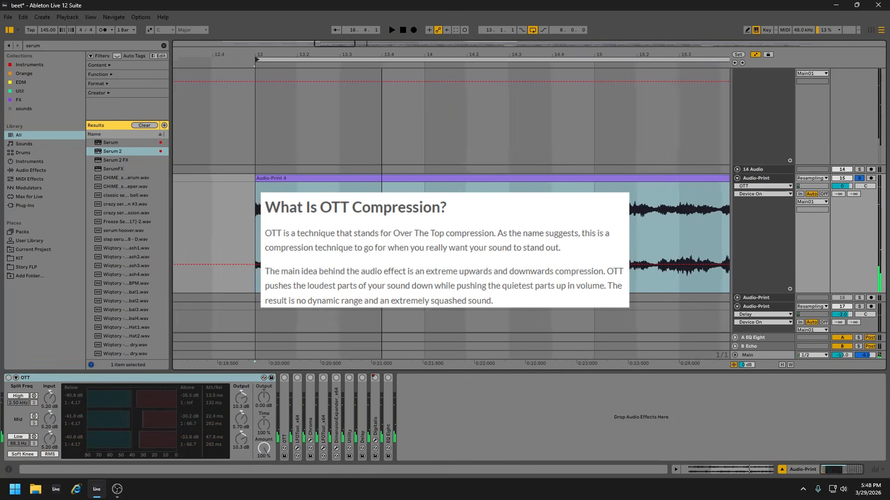
# Set the arrangement grid to 1/16.
pyautogui.scroll(-1, 424, 240)
pyautogui.rightClick(400, 241)
pyautogui.click(441, 414)
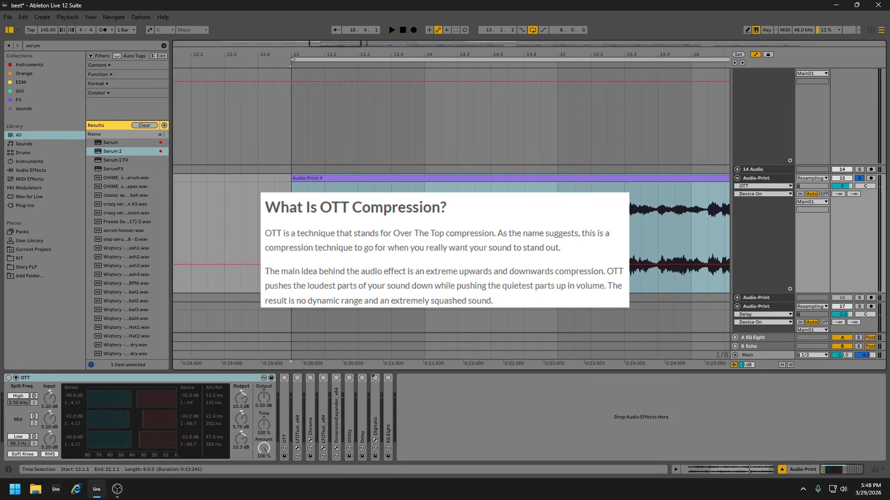
pyautogui.rightClick(395, 241)
pyautogui.click(466, 428)
# Split the Audio-Print clip to isolate the quiet slice from 13.2.4 to 13.3.1.
pyautogui.moveTo(332, 56); pyautogui.dragTo(357, 93)
pyautogui.moveTo(422, 241); pyautogui.dragTo(404, 241)
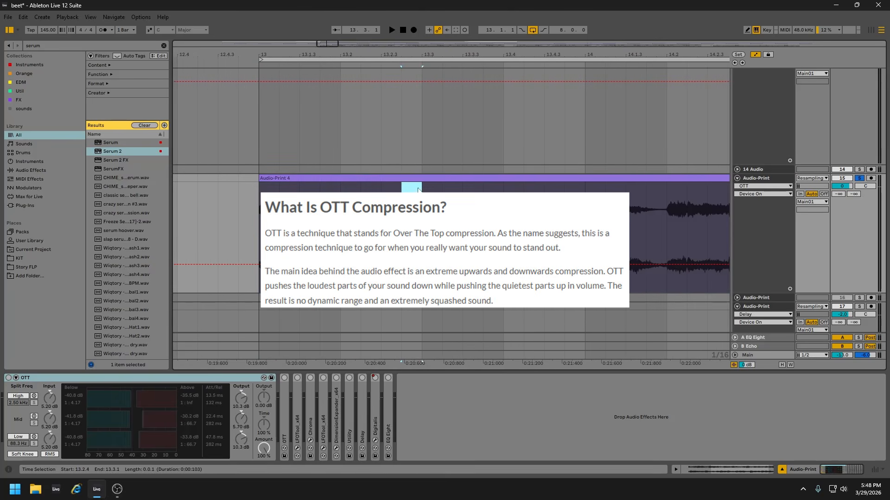
pyautogui.hotkey('ctrl', 'e')
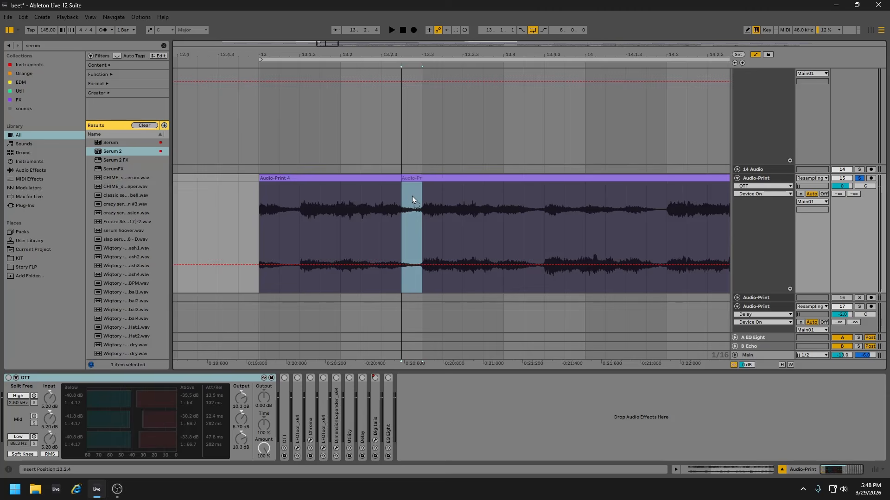
# Open the quiet slice, raise its gain to 12.3 dB and undo the gain change.
pyautogui.moveTo(412, 196); pyautogui.dragTo(411, 195)
pyautogui.doubleClick(410, 180)
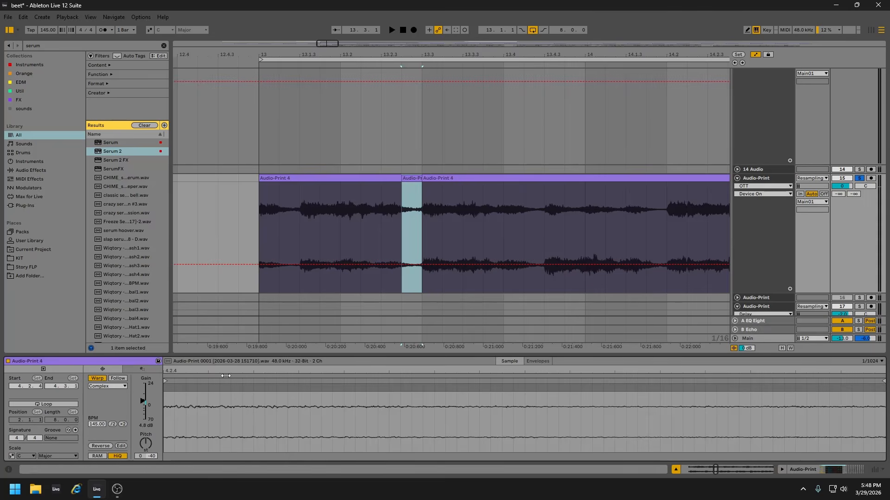
pyautogui.moveTo(143, 401); pyautogui.dragTo(142, 393)
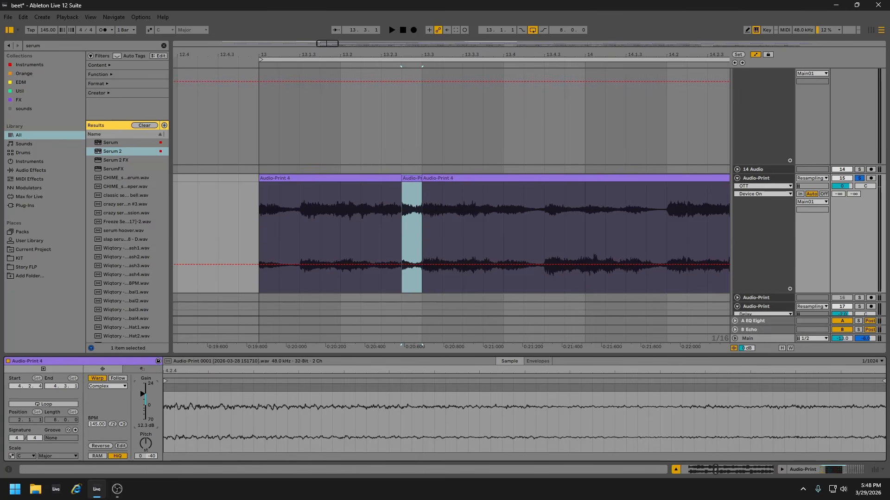
pyautogui.hotkey('ctrl', 'z')
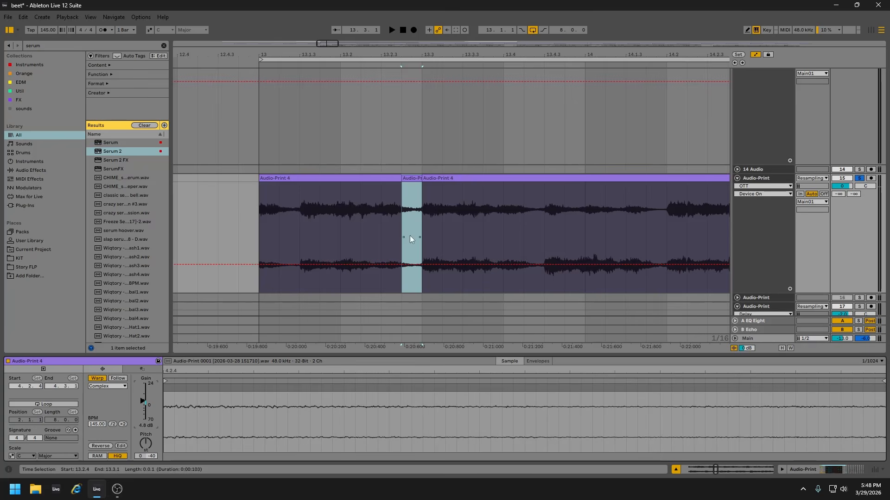
# Deactivate the clip parts on both sides of the quiet slice and play that passage.
pyautogui.moveTo(409, 236); pyautogui.dragTo(429, 215)
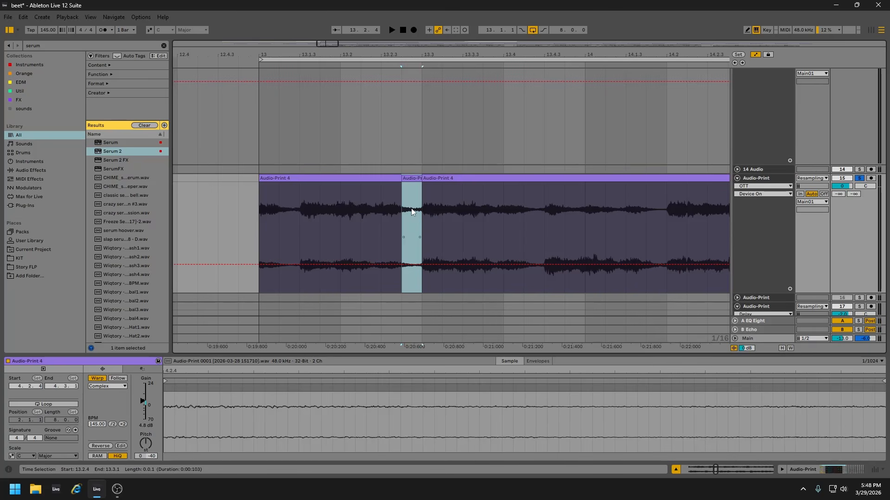
pyautogui.click(438, 183)
pyautogui.press('0')
pyautogui.click(378, 179)
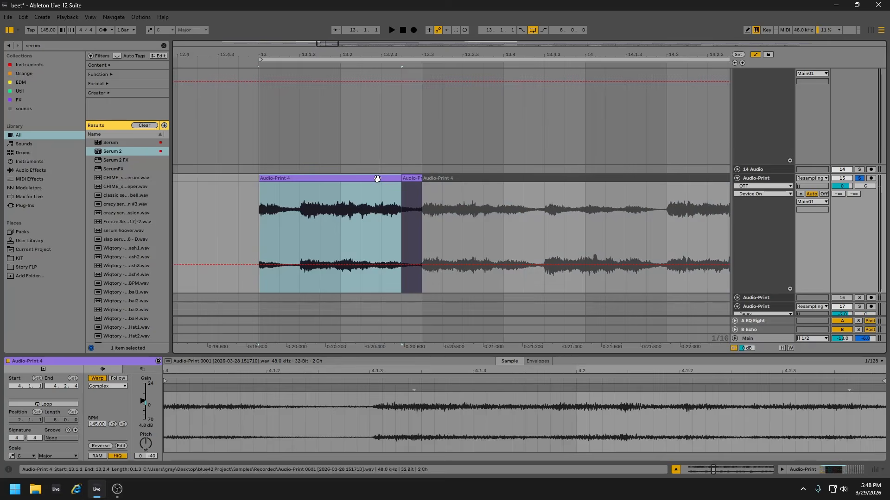
pyautogui.click(407, 179)
pyautogui.press('space')
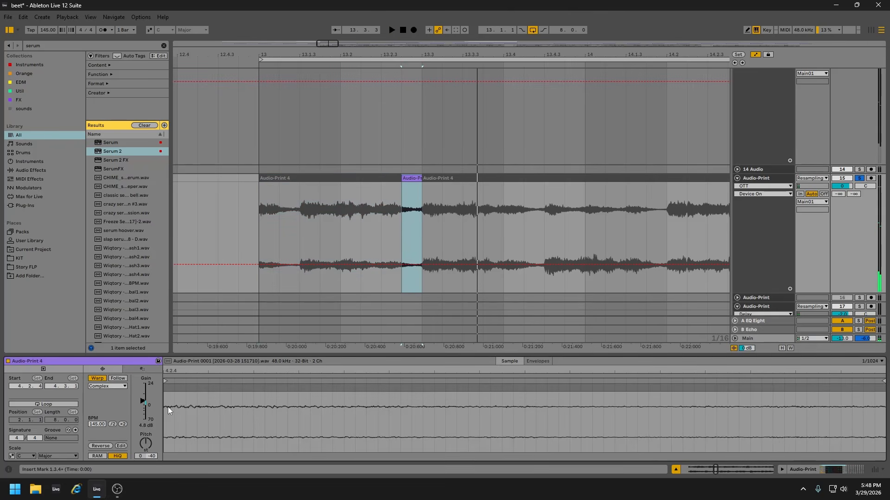
# Set the quiet slice's gain to 12.3 dB, and undo the gain, deactivation and split edits on the Audio-Print clip.
pyautogui.moveTo(143, 401); pyautogui.dragTo(143, 394)
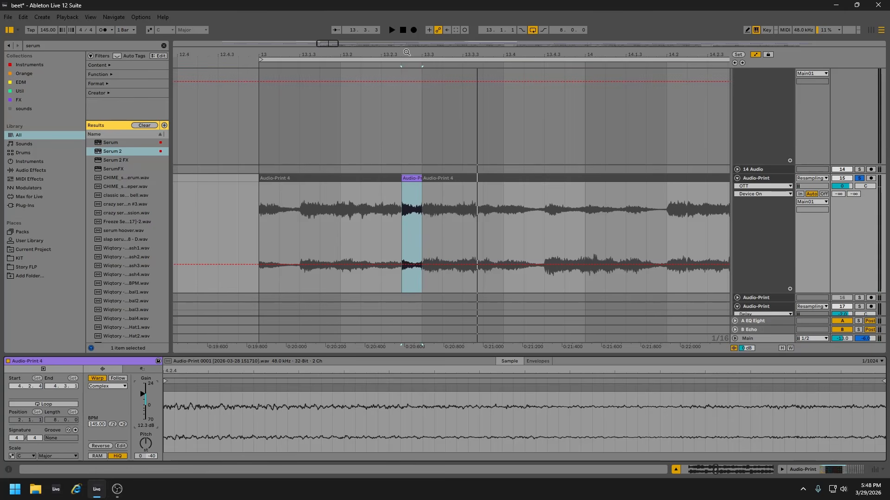
pyautogui.hotkey('ctrl', 'z')
pyautogui.hotkey('ctrl', 'z')
pyautogui.hotkey('ctrl', 'z')
pyautogui.hotkey('ctrl', 'z')
pyautogui.moveTo(407, 52); pyautogui.dragTo(405, 19)
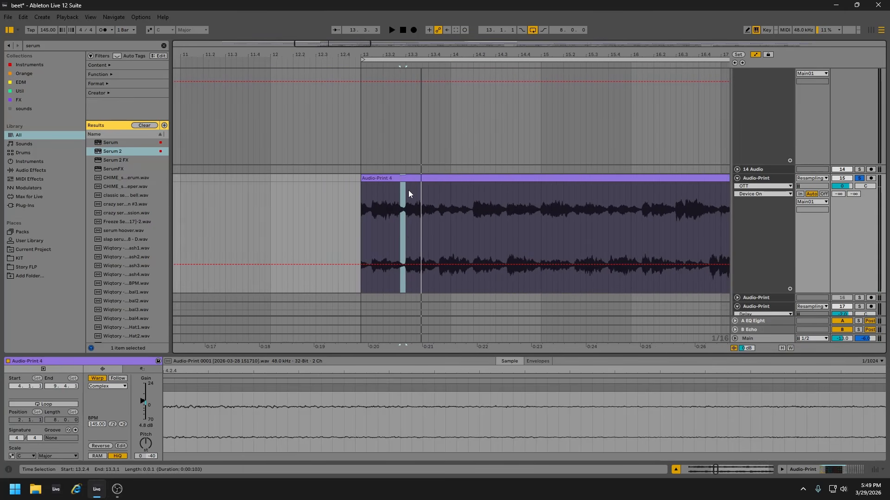
# Show the Audio-Print track's devices, switch on both OTTs and play the clip from bar 13.
pyautogui.click(409, 178)
pyautogui.doubleClick(757, 178)
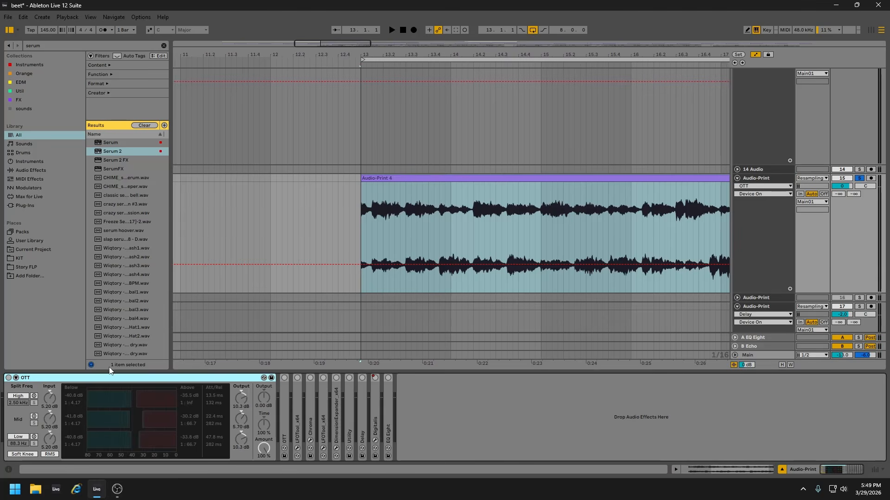
pyautogui.click(8, 378)
pyautogui.doubleClick(186, 378)
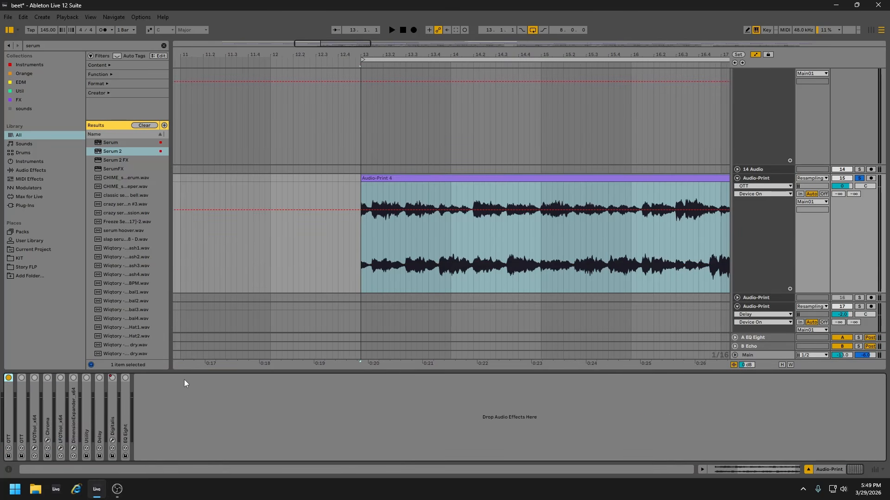
pyautogui.doubleClick(21, 425)
pyautogui.click(21, 380)
pyautogui.doubleClick(52, 379)
pyautogui.click(361, 66)
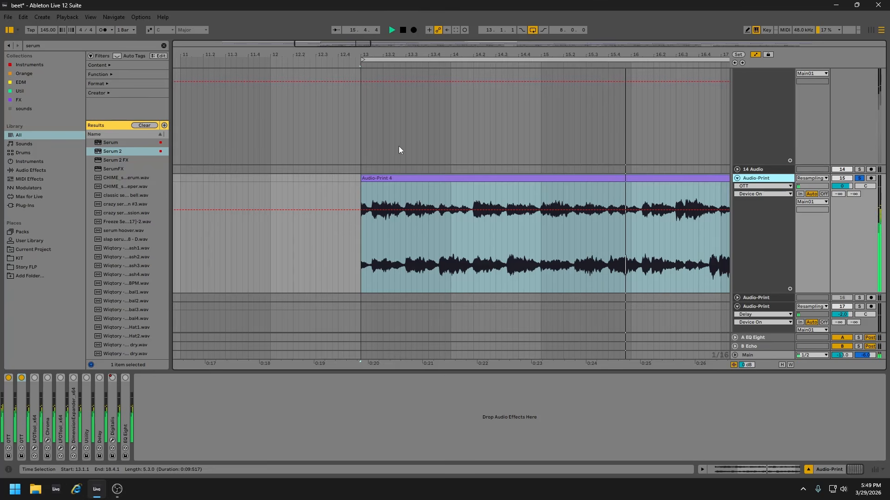
pyautogui.press('space')
# Search the browser for eq and insert an EQ Eight after the two OTTs on the Audio-Print track.
pyautogui.scroll(-2, 365, 154)
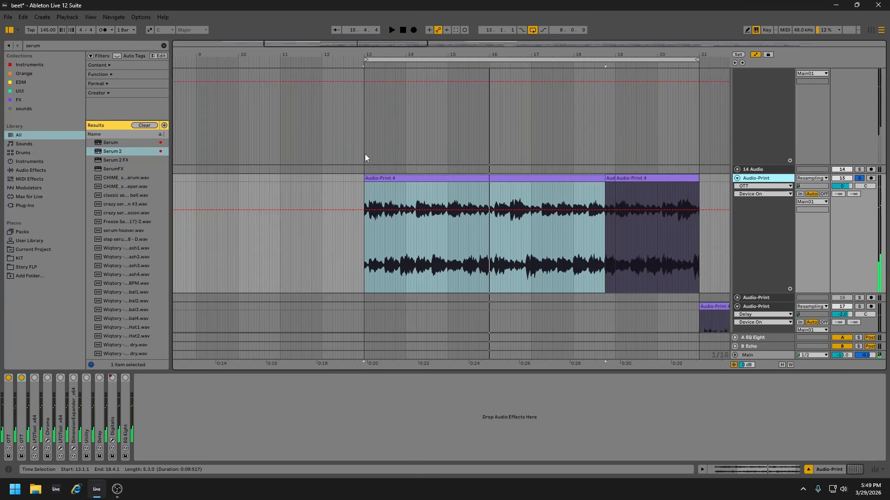
pyautogui.click(163, 46)
pyautogui.write('eq')
pyautogui.moveTo(121, 213); pyautogui.dragTo(27, 437)
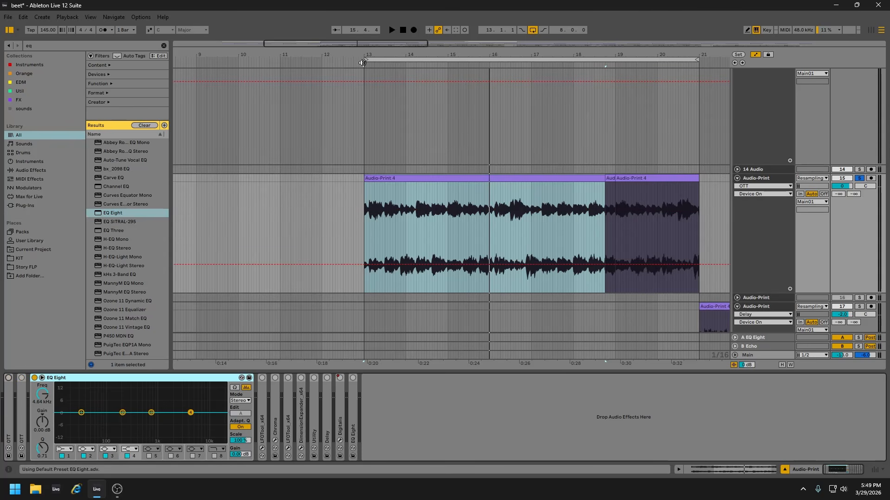
# Play from bar 13 while switching the two OTTs on one after the other, and remove the inserted EQ Eight.
pyautogui.click(362, 63)
pyautogui.click(9, 378)
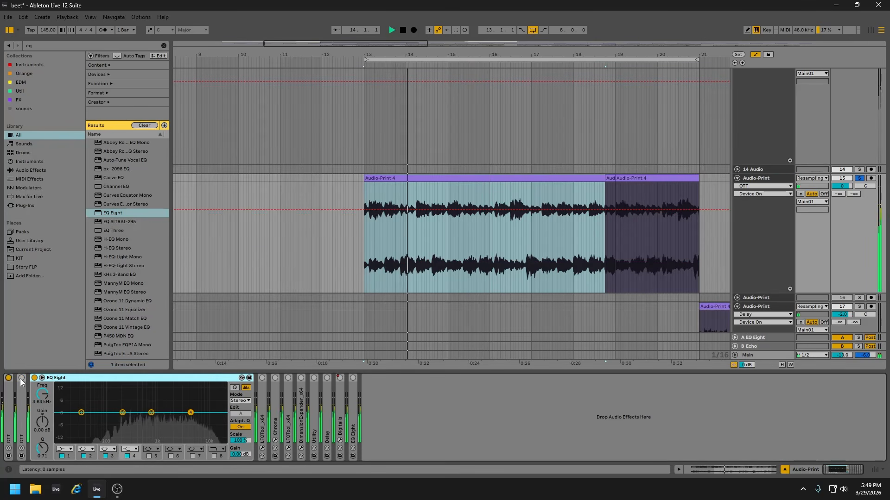
pyautogui.click(21, 379)
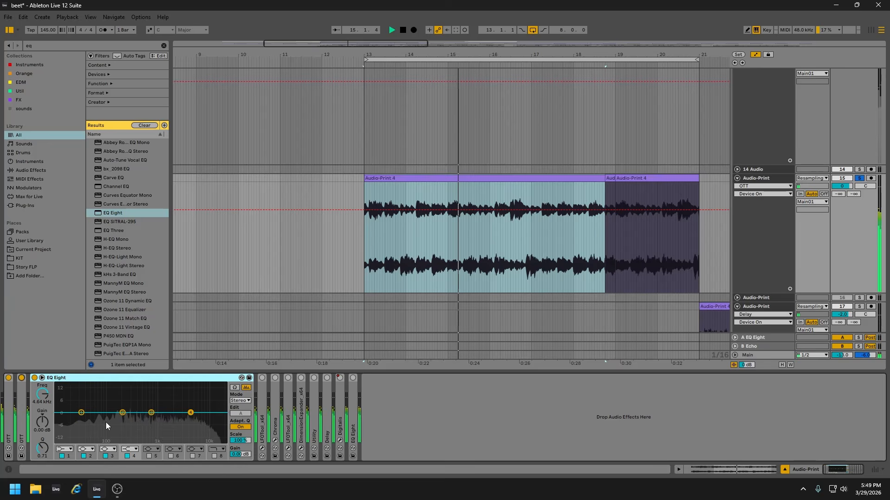
pyautogui.press('space')
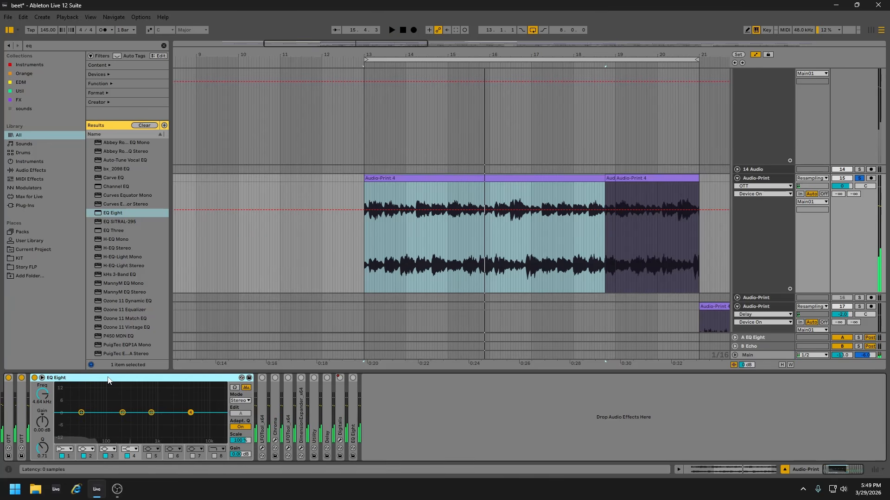
pyautogui.doubleClick(108, 380)
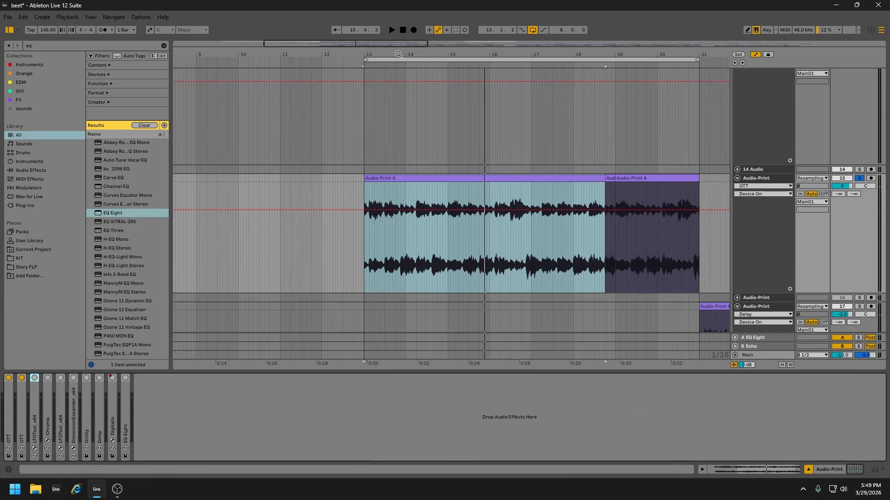
# Set the arrangement grid to 4/1 and display the Audio-Print track's device chain.
pyautogui.moveTo(398, 54); pyautogui.dragTo(387, 46)
pyautogui.rightClick(571, 146)
pyautogui.click(609, 264)
pyautogui.doubleClick(763, 179)
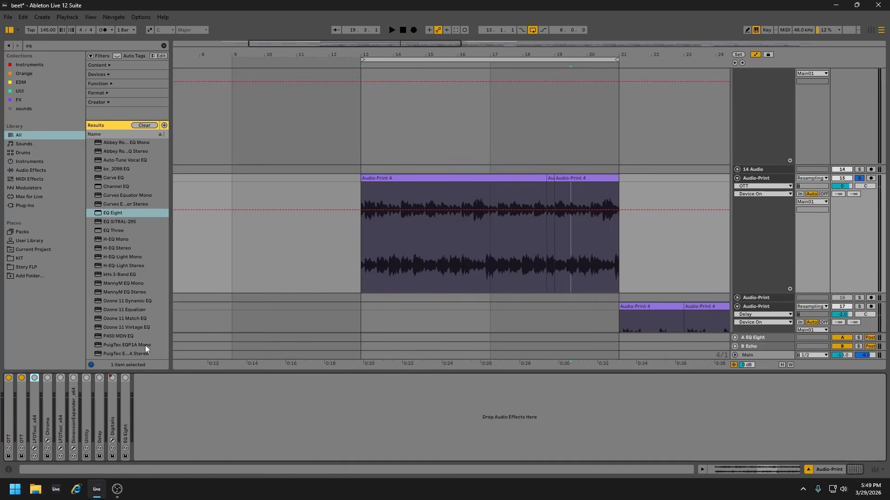
# Switch on the first LFOTool_x64, view its volume curve in the editor and play the section from bar 13.
pyautogui.doubleClick(39, 400)
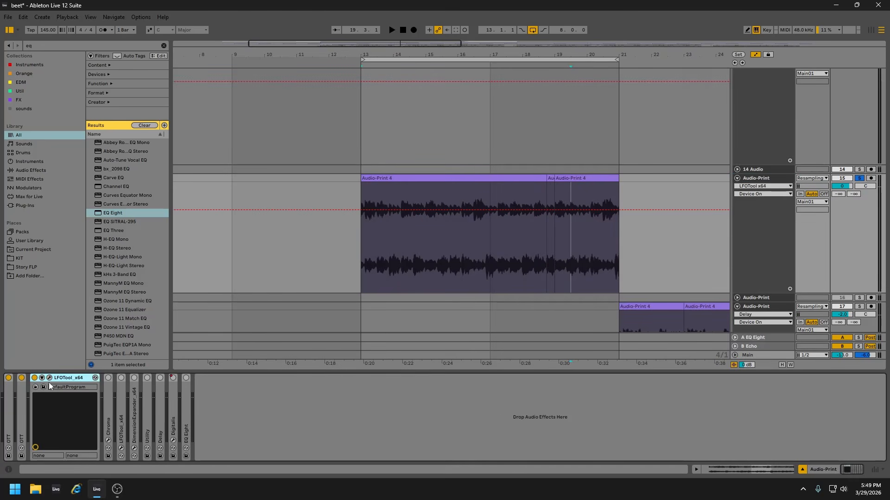
pyautogui.click(50, 378)
pyautogui.moveTo(264, 46); pyautogui.dragTo(466, 294)
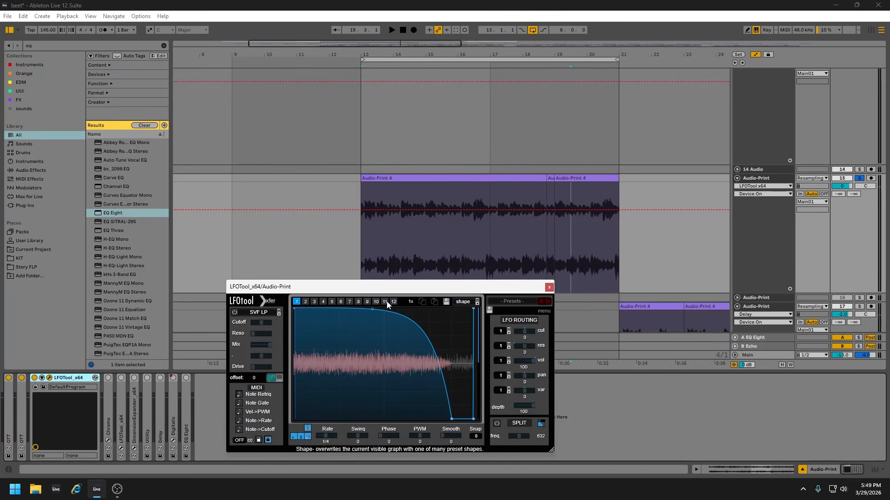
pyautogui.click(361, 67)
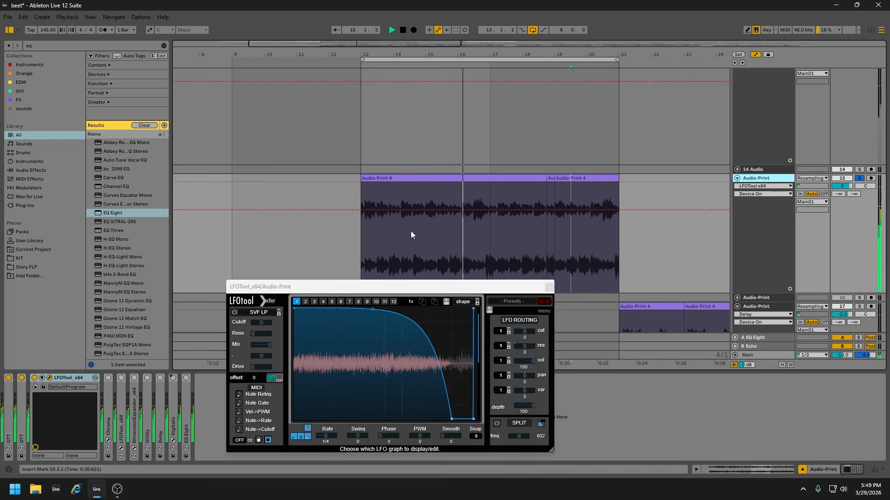
pyautogui.click(550, 287)
# Search the browser for lfo and insert a second LFOTool_x64 between the first one and Chroma.
pyautogui.click(164, 45)
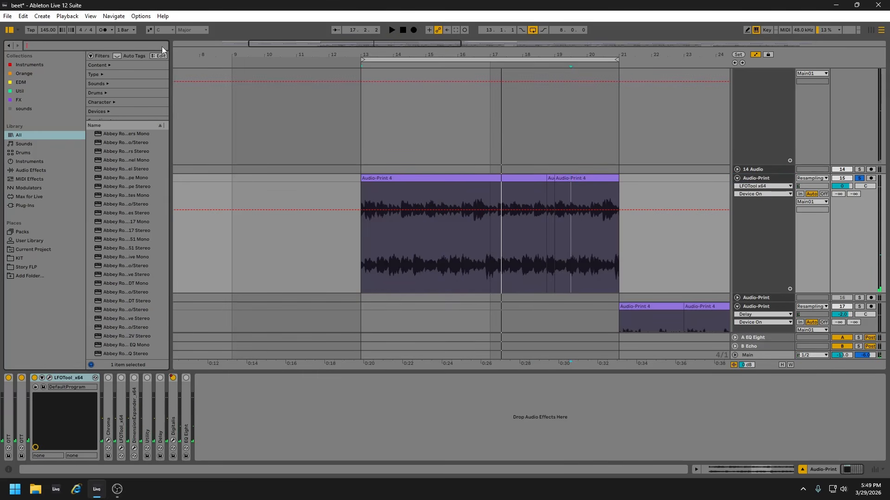
pyautogui.write('lfo')
pyautogui.moveTo(117, 151); pyautogui.dragTo(108, 428)
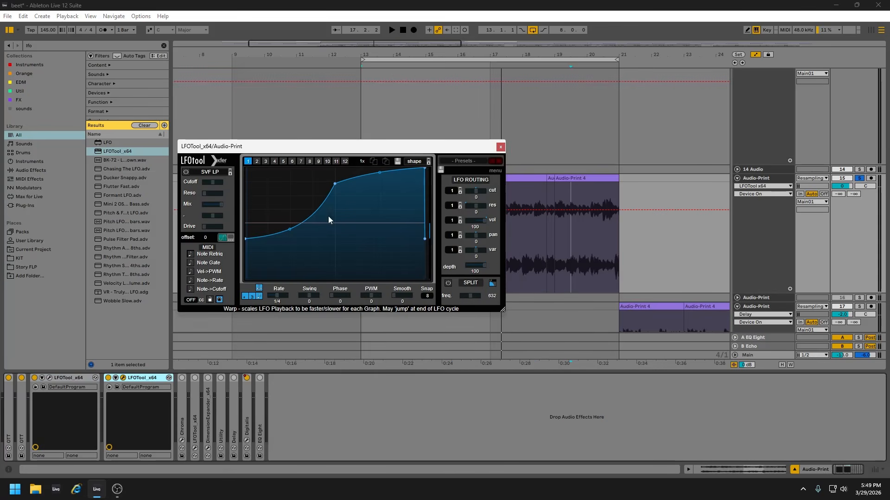
# Shape the second LFOTool's curve to start at full level, bend down to zero near the cycle's end and jump back up.
pyautogui.moveTo(246, 238); pyautogui.dragTo(246, 169)
pyautogui.moveTo(385, 229); pyautogui.dragTo(407, 280)
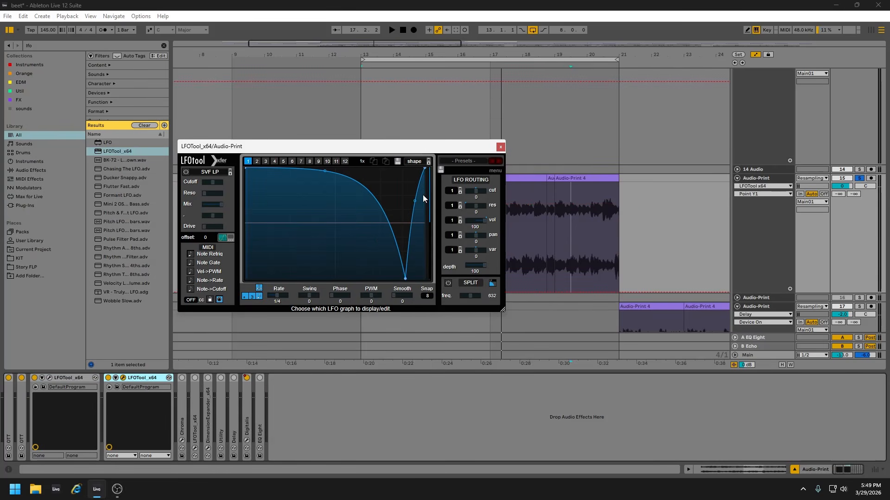
pyautogui.moveTo(416, 201); pyautogui.dragTo(435, 283)
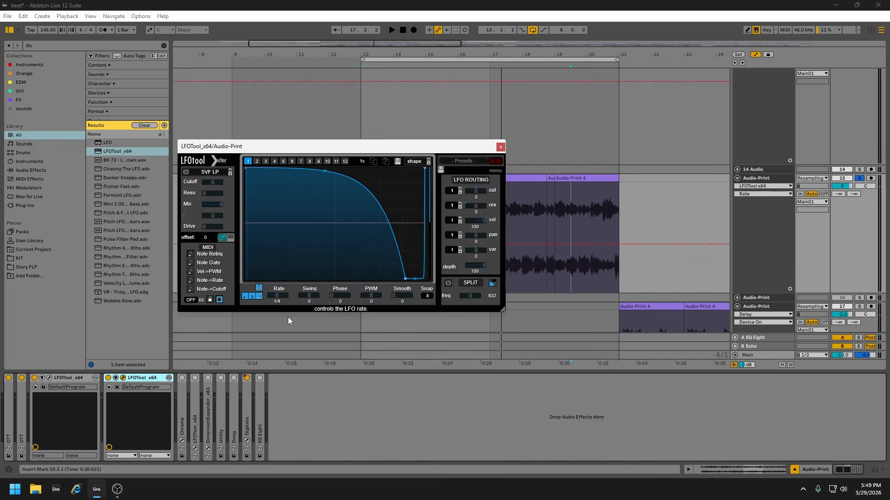
# Compare the curves of both LFOTools side by side, close their editors and expand the Chroma device.
pyautogui.click(49, 378)
pyautogui.moveTo(426, 285); pyautogui.dragTo(195, 194)
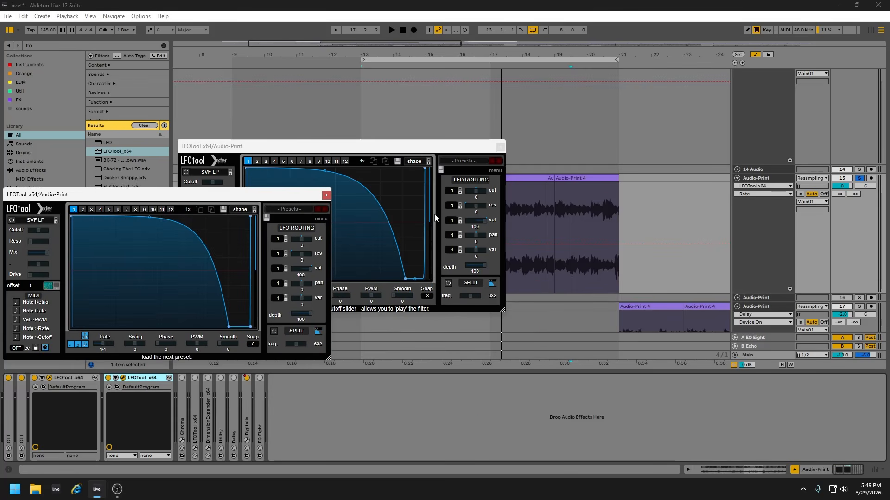
pyautogui.click(501, 147)
pyautogui.click(326, 195)
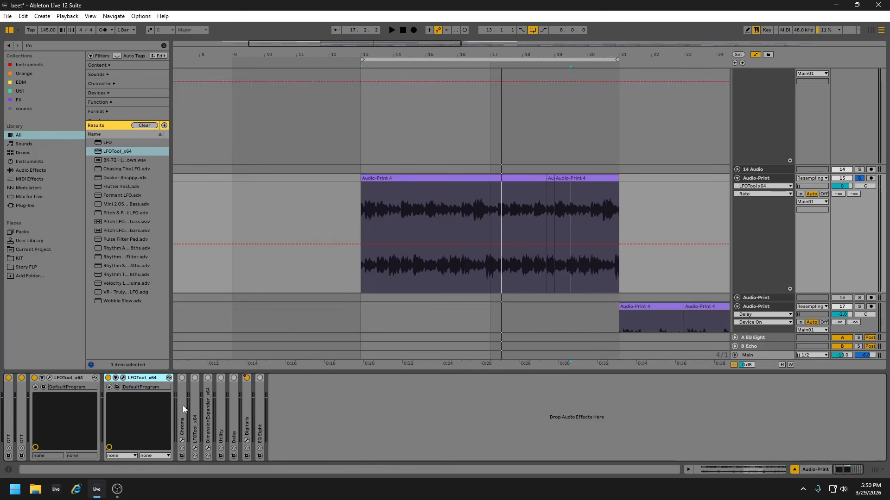
pyautogui.doubleClick(183, 422)
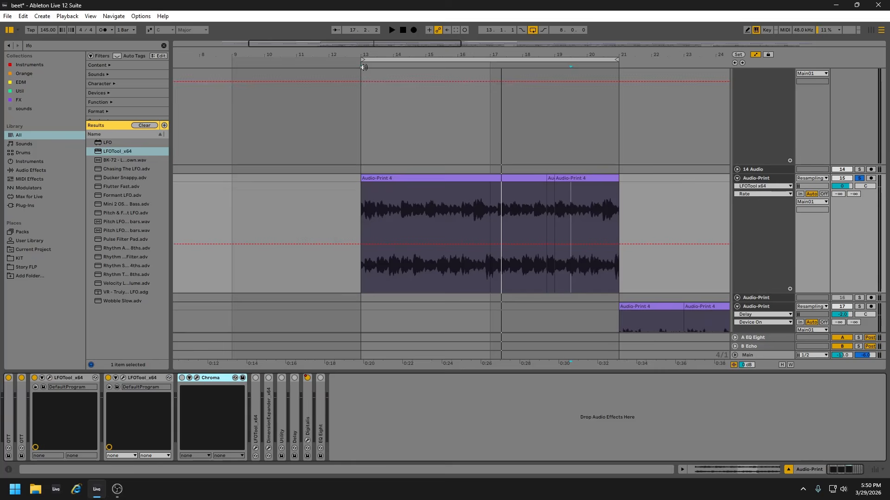
# View the second LFOTool's editor once more, close it and delete that LFOTool from the chain.
pyautogui.click(123, 378)
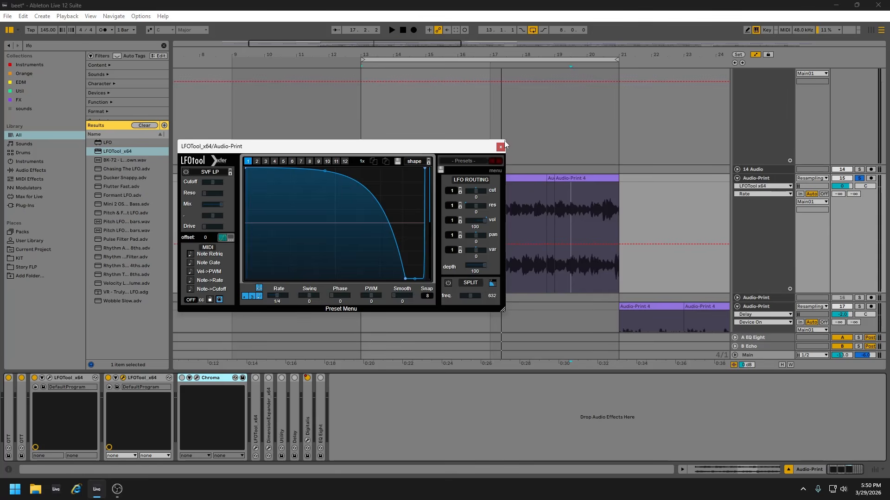
pyautogui.click(499, 147)
pyautogui.click(139, 377)
pyautogui.press('Delete')
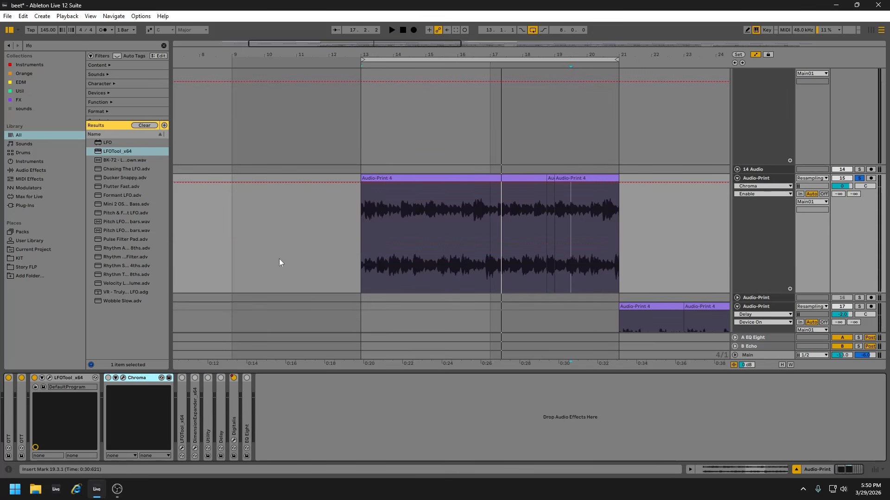
# Play the section from bar 13, select bars 13 to 17 on the Audio-Print track and set the grid to 1/4.
pyautogui.click(358, 66)
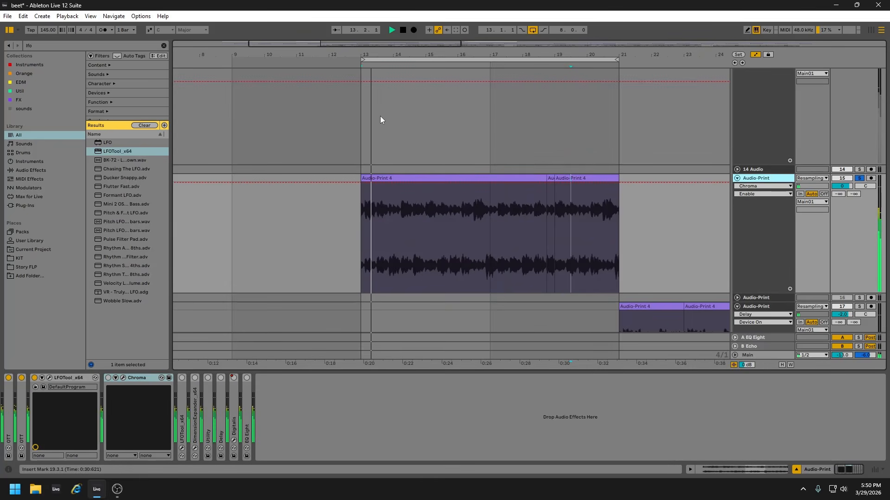
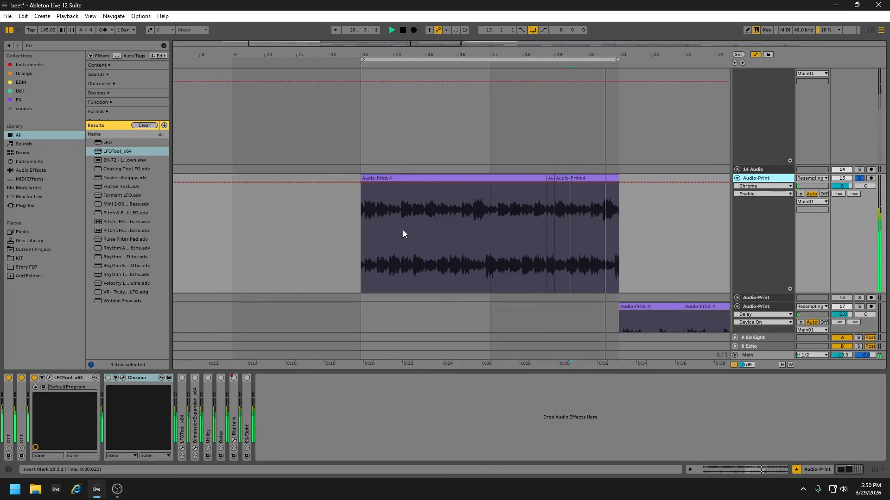
pyautogui.moveTo(554, 215); pyautogui.dragTo(616, 178)
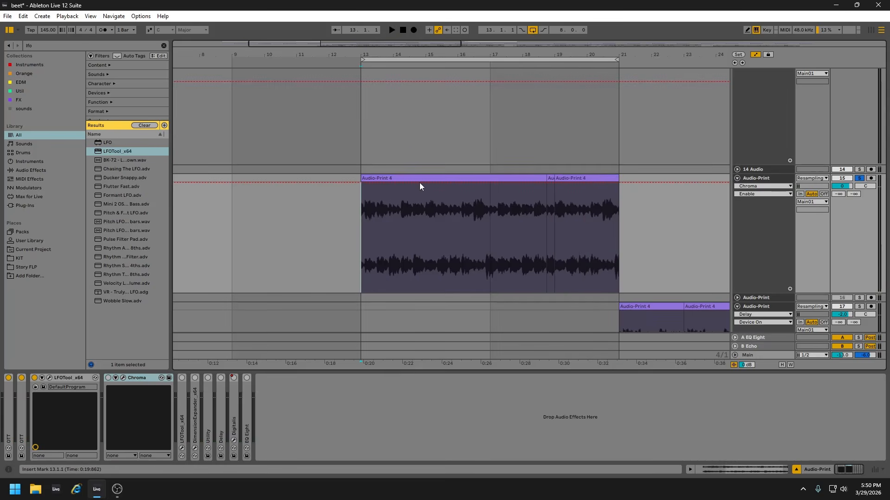
pyautogui.moveTo(419, 184); pyautogui.dragTo(426, 176)
pyautogui.rightClick(439, 227)
pyautogui.click(449, 417)
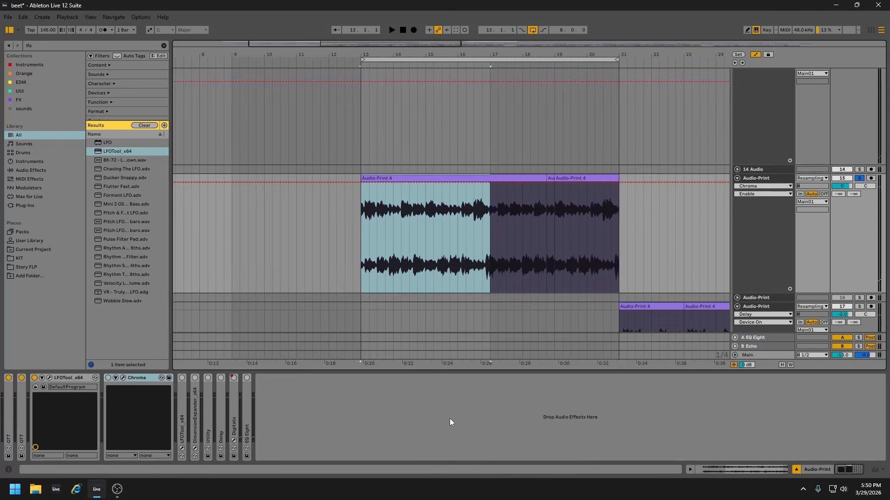
# Switch on Chroma, open its editor and mute the signal outside its frequency range.
pyautogui.click(108, 379)
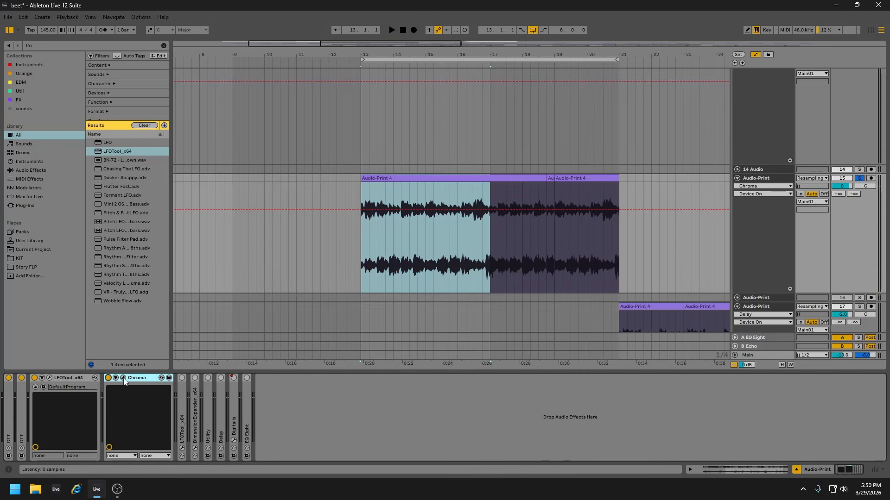
pyautogui.click(123, 378)
pyautogui.moveTo(465, 155); pyautogui.dragTo(649, 183)
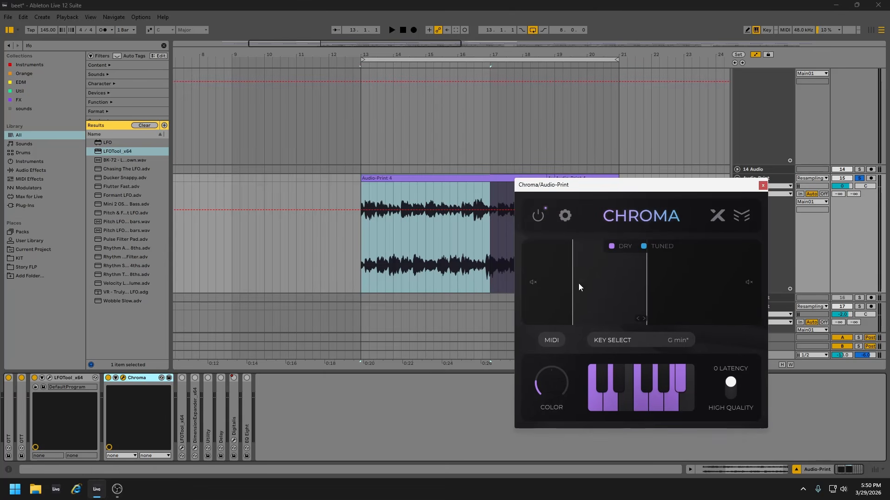
pyautogui.click(533, 285)
# Shorten the loop to bars 13 to 17 and set Chroma's Color to 0%.
pyautogui.moveTo(595, 183); pyautogui.dragTo(667, 116)
pyautogui.moveTo(609, 59); pyautogui.dragTo(490, 83)
pyautogui.moveTo(624, 120); pyautogui.dragTo(291, 173)
pyautogui.moveTo(287, 379); pyautogui.dragTo(313, 497)
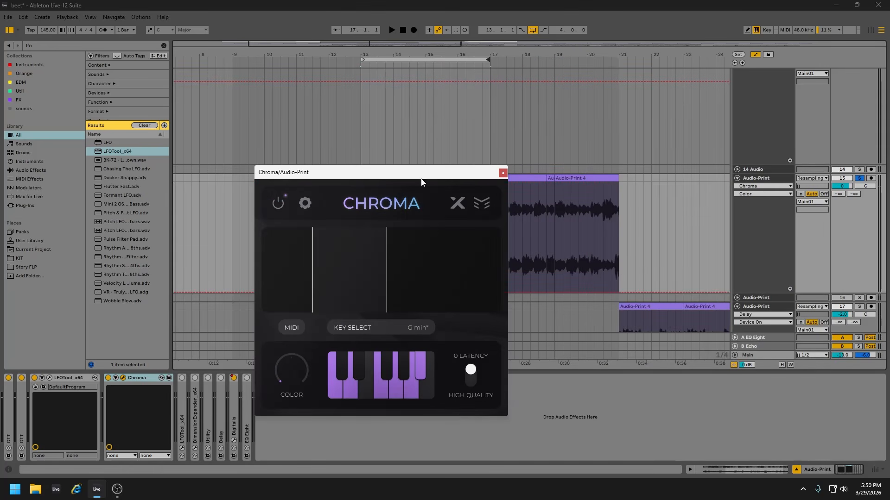
pyautogui.moveTo(421, 175); pyautogui.dragTo(421, 346)
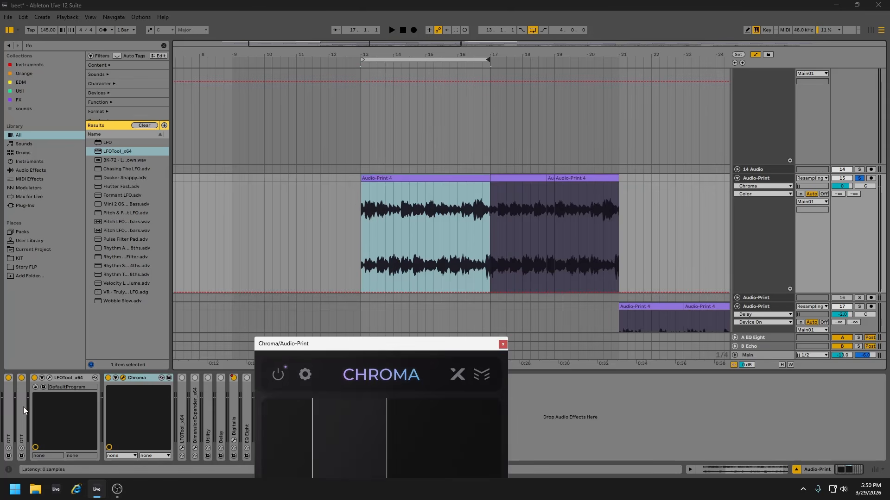
pyautogui.moveTo(383, 344); pyautogui.dragTo(612, 118)
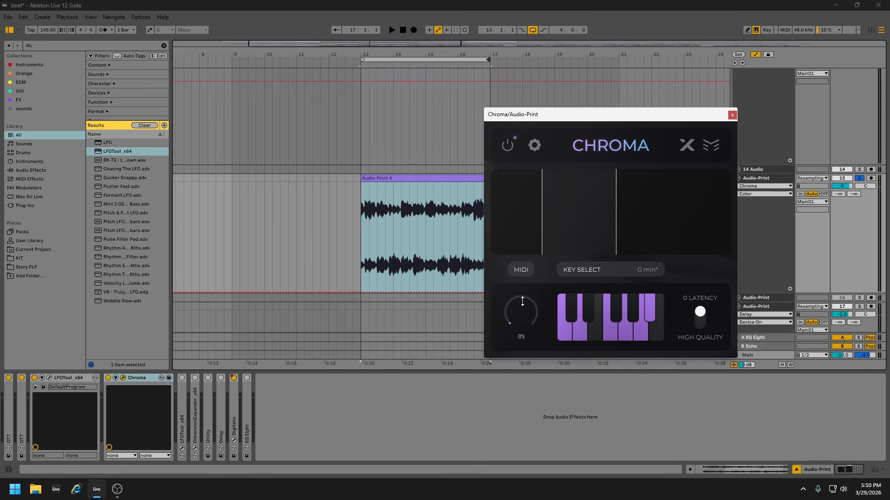
# Play the loop through Chroma and examine the root note and scale in its key selection.
pyautogui.press('space')
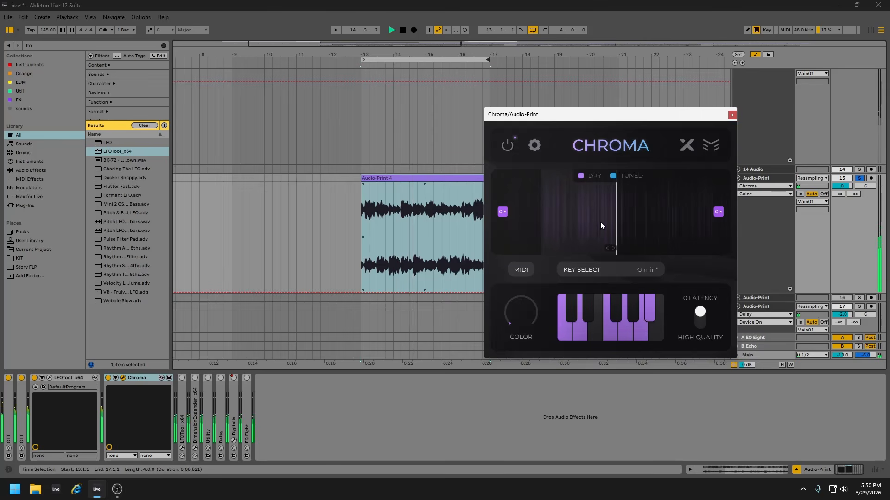
pyautogui.click(598, 274)
pyautogui.click(555, 199)
pyautogui.click(555, 199)
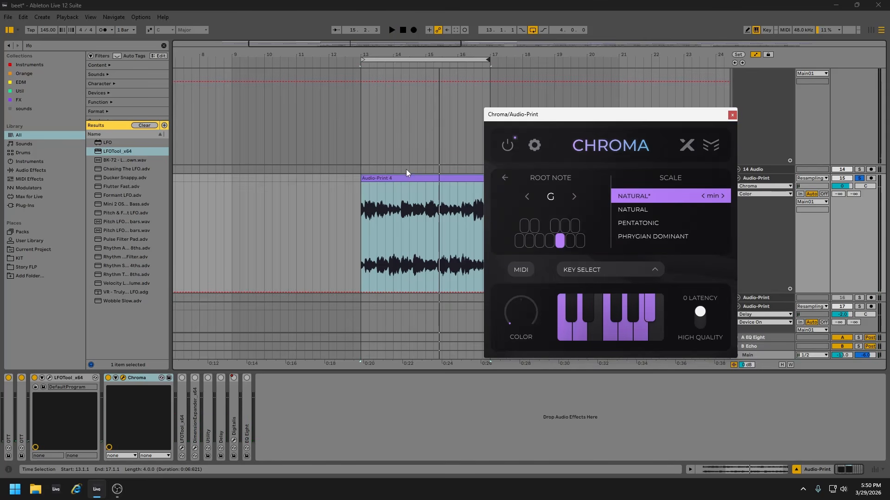
pyautogui.scroll(3, 372, 166)
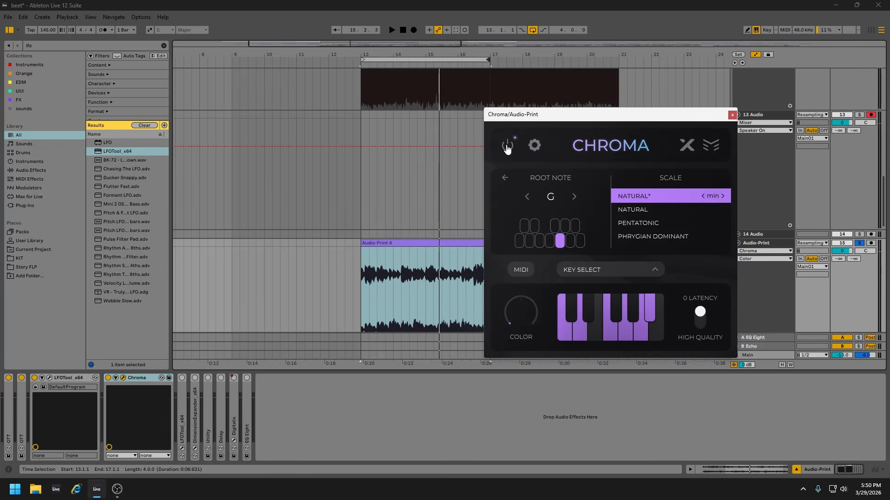
pyautogui.click(471, 244)
pyautogui.click(590, 272)
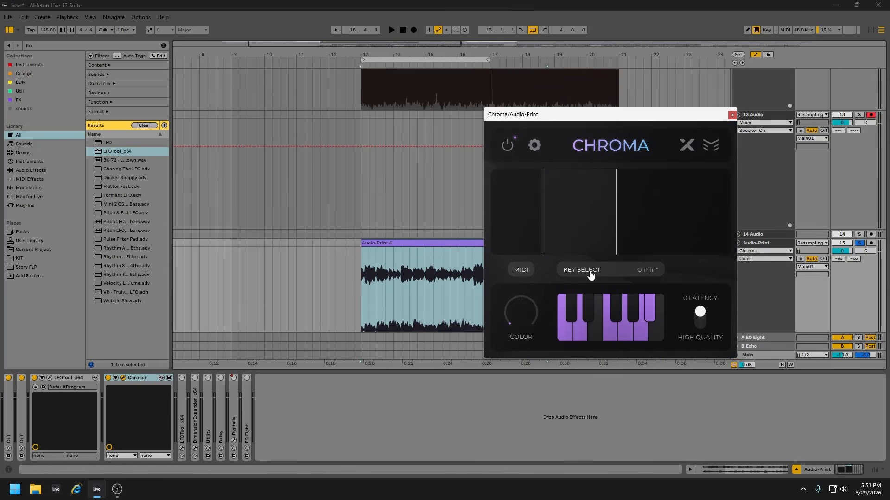
# Move the Chroma editor lower, enlarge the view of bars 13 to 17 and set Color to 13%.
pyautogui.moveTo(548, 115); pyautogui.dragTo(510, 189)
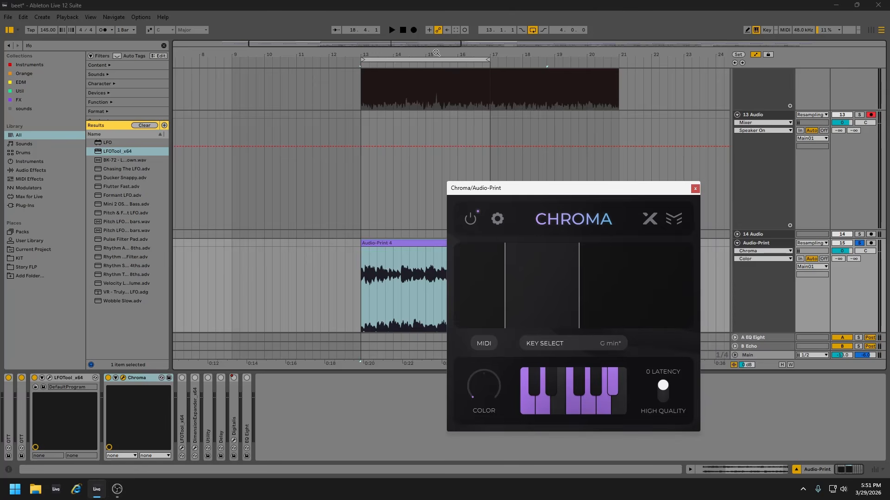
pyautogui.moveTo(438, 54); pyautogui.dragTo(440, 138)
pyautogui.moveTo(491, 389); pyautogui.dragTo(488, 356)
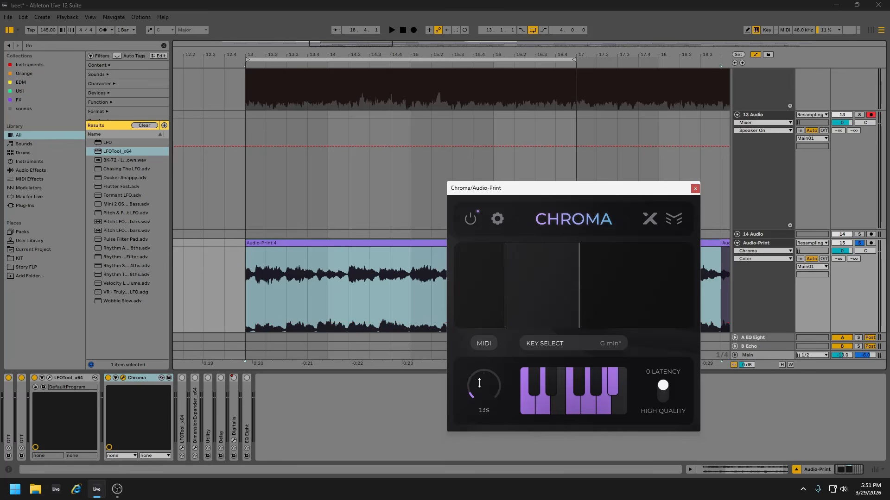
# Search the browser for "eq" and add an EQ Eight at the end of the Audio-Print device chain.
pyautogui.click(163, 45)
pyautogui.write('eq')
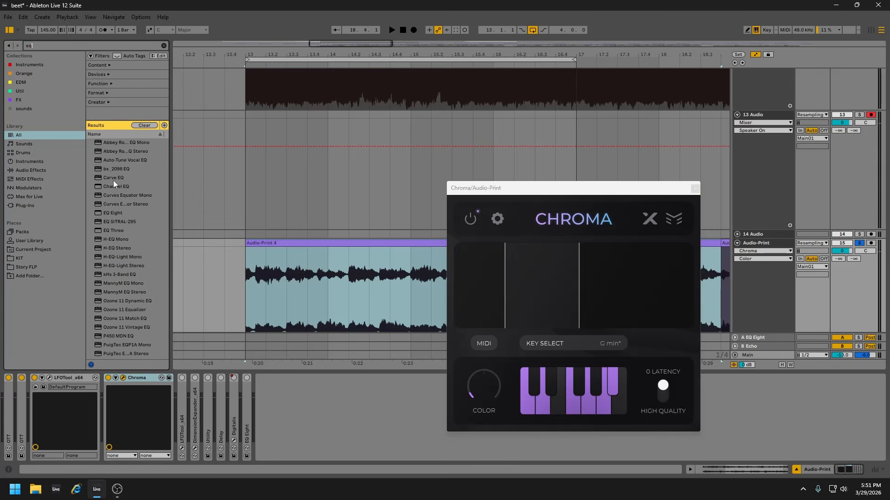
pyautogui.moveTo(111, 213); pyautogui.dragTo(285, 397)
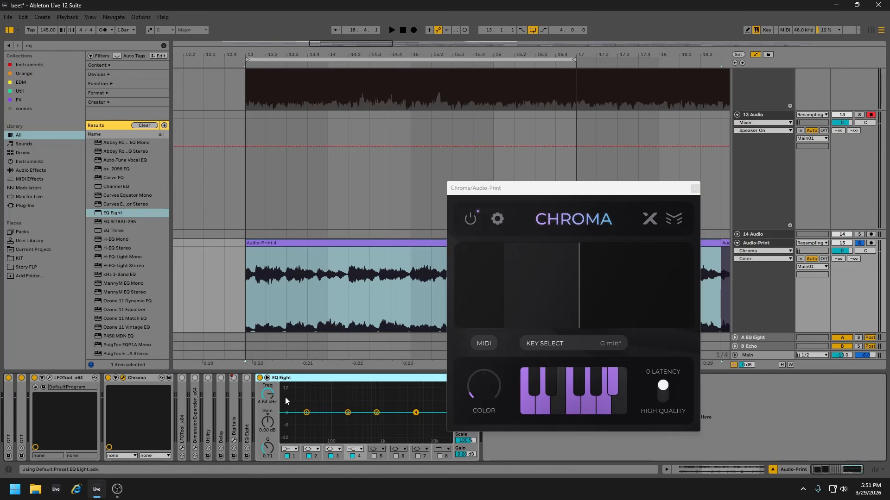
# Shape three resonant peaks in EQ Eight by boosting bands 2, 3 and 5 to 15 dB, with band 1 moved to 958 Hz.
pyautogui.moveTo(347, 413); pyautogui.dragTo(327, 385)
pyautogui.moveTo(376, 413); pyautogui.dragTo(347, 385)
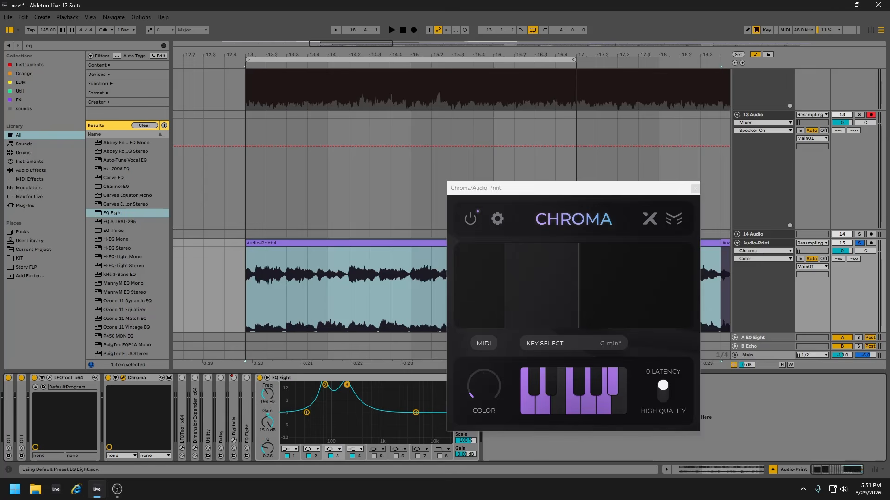
pyautogui.moveTo(307, 412); pyautogui.dragTo(382, 411)
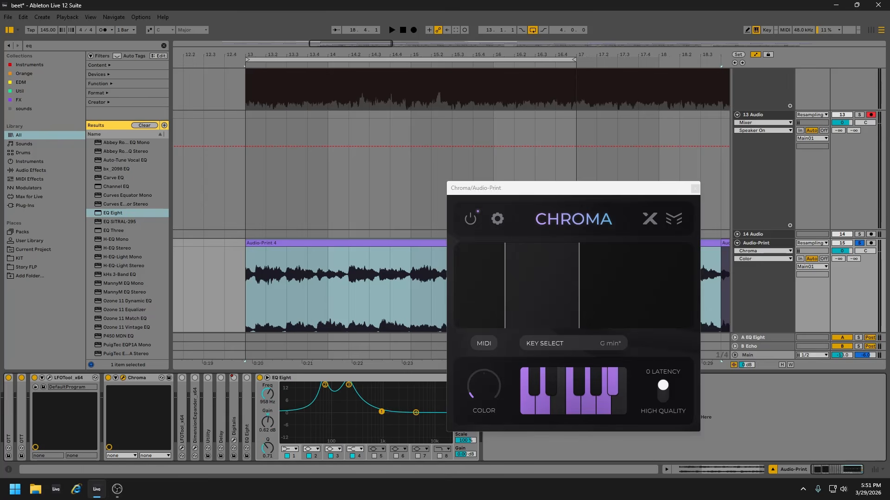
pyautogui.click(374, 456)
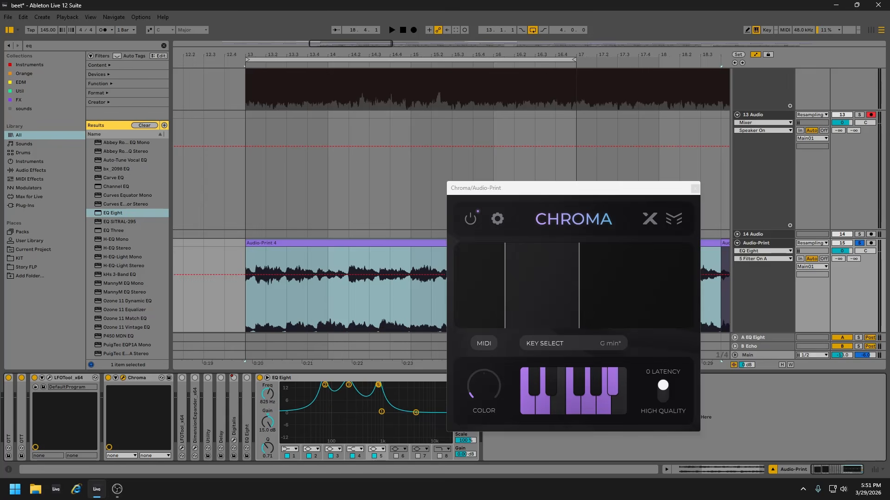
pyautogui.moveTo(339, 389); pyautogui.dragTo(345, 386)
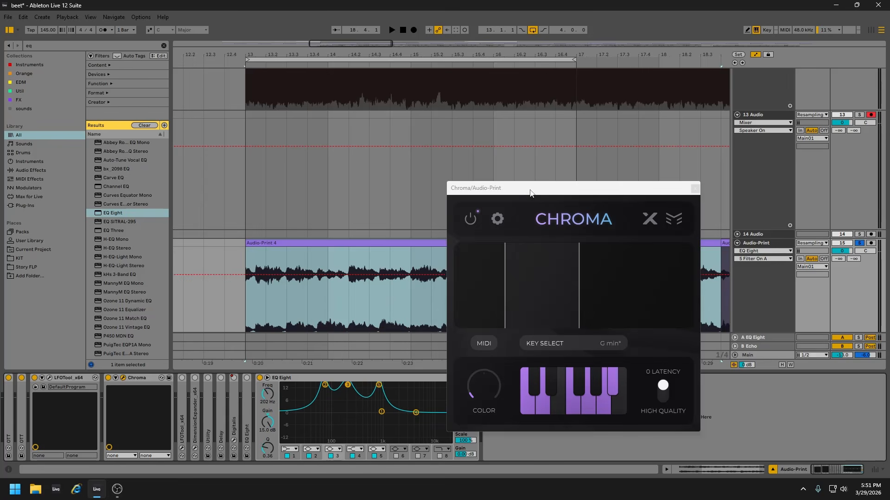
# Shift the three EQ Eight peaks to lower frequencies, with band 5 at 464 Hz, and delete the added EQ Eight.
pyautogui.moveTo(531, 192); pyautogui.dragTo(543, 130)
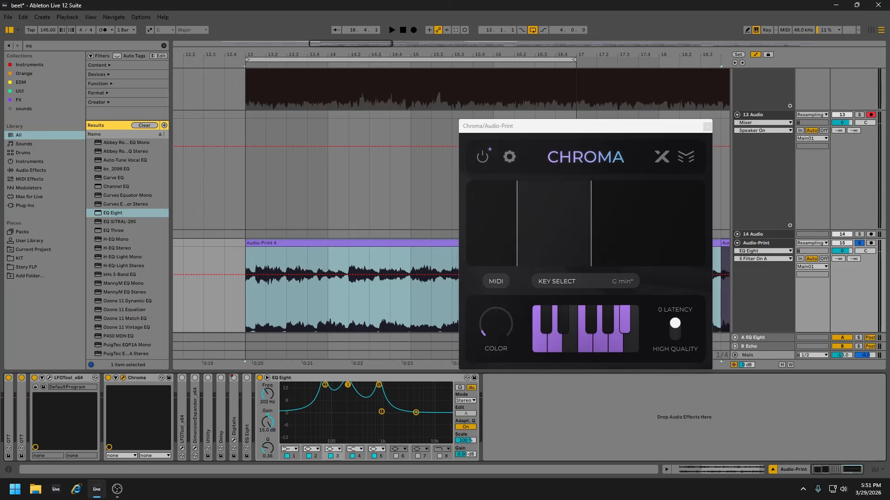
pyautogui.moveTo(325, 385); pyautogui.dragTo(361, 386)
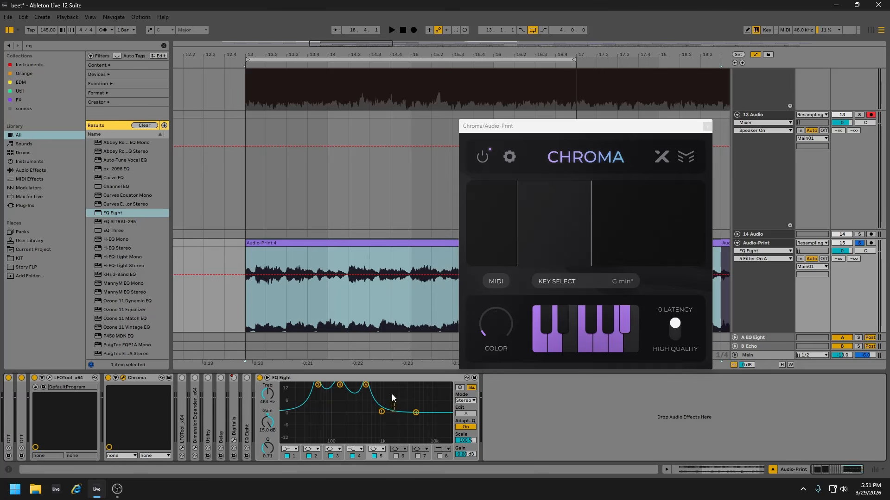
pyautogui.click(376, 381)
pyautogui.press('Delete')
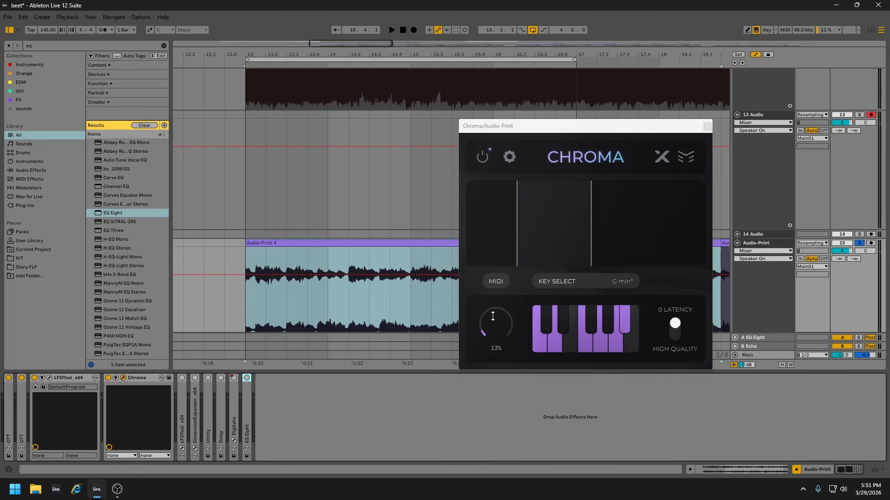
# Play the loop with Chroma's Color at maximum, widening its upper range limit to 4.00 kHz and narrowing it to about 761 Hz.
pyautogui.moveTo(493, 317); pyautogui.dragTo(492, 283)
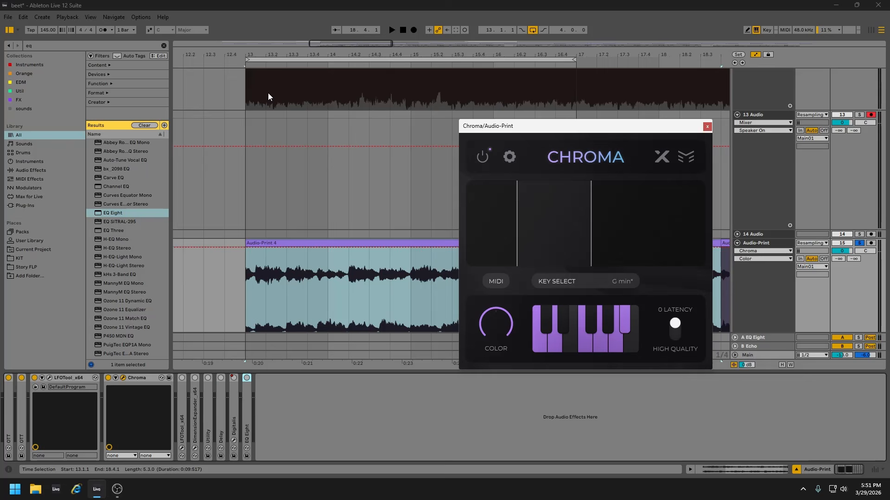
pyautogui.click(243, 67)
pyautogui.moveTo(591, 235); pyautogui.dragTo(683, 237)
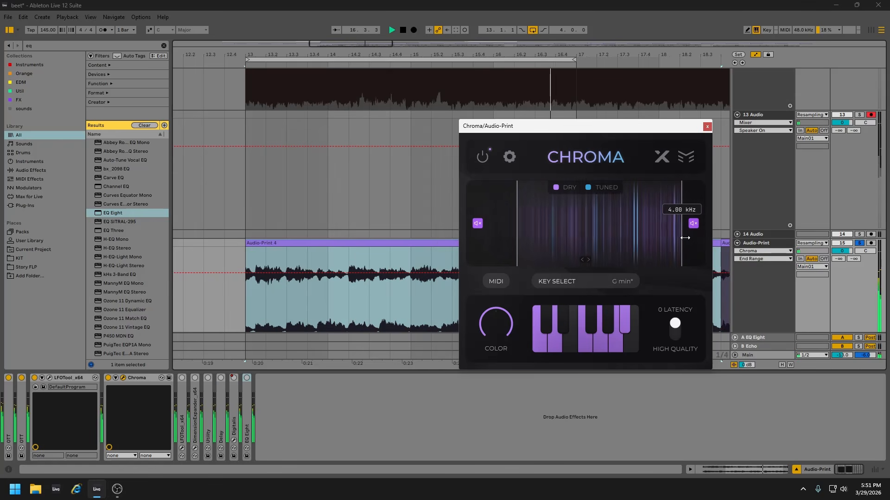
pyautogui.moveTo(684, 238); pyautogui.dragTo(577, 239)
pyautogui.press('space')
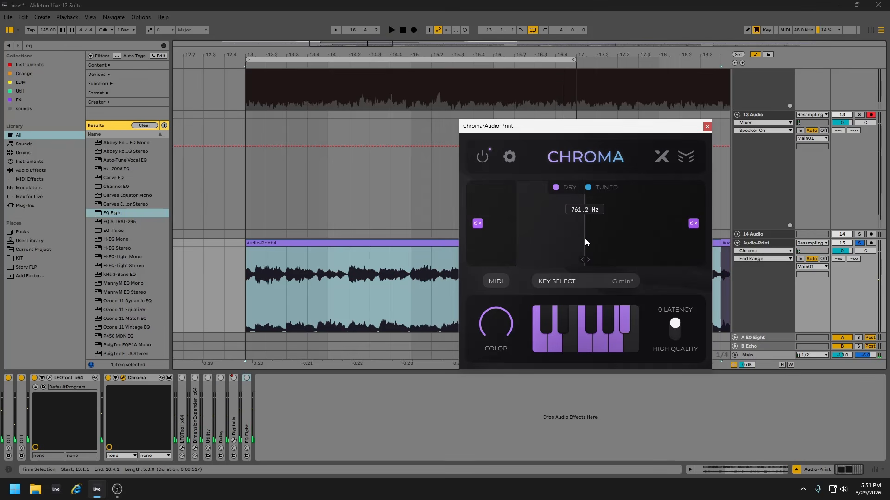
# Lower Chroma's Color to about 37% and set its upper range limit to 898.9 Hz.
pyautogui.moveTo(586, 238); pyautogui.dragTo(591, 238)
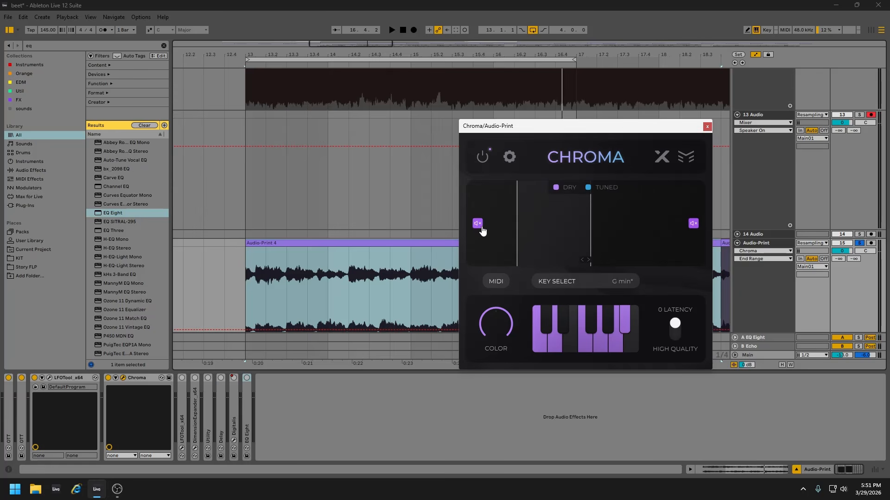
pyautogui.moveTo(498, 327); pyautogui.dragTo(501, 374)
pyautogui.doubleClick(498, 334)
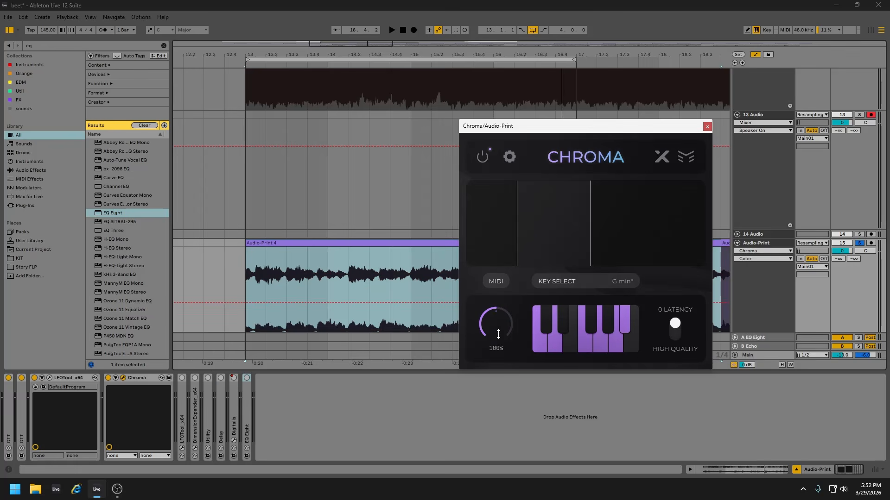
pyautogui.moveTo(500, 327); pyautogui.dragTo(498, 349)
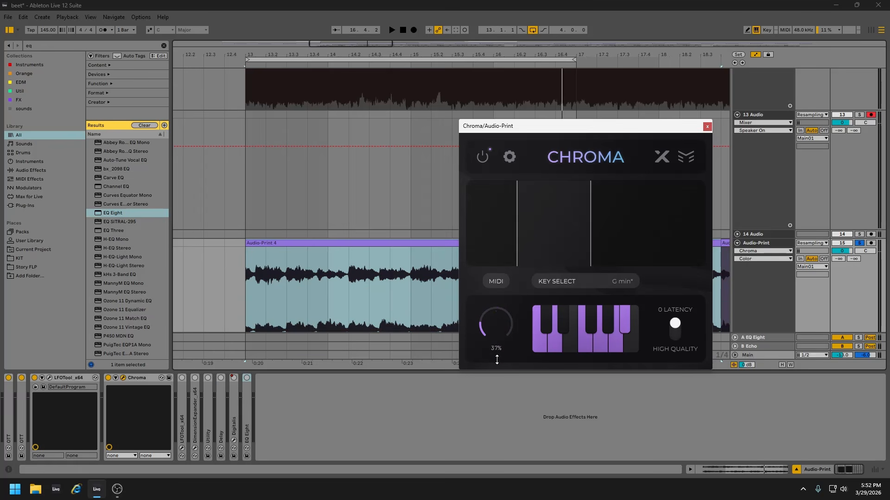
pyautogui.moveTo(593, 234); pyautogui.dragTo(594, 236)
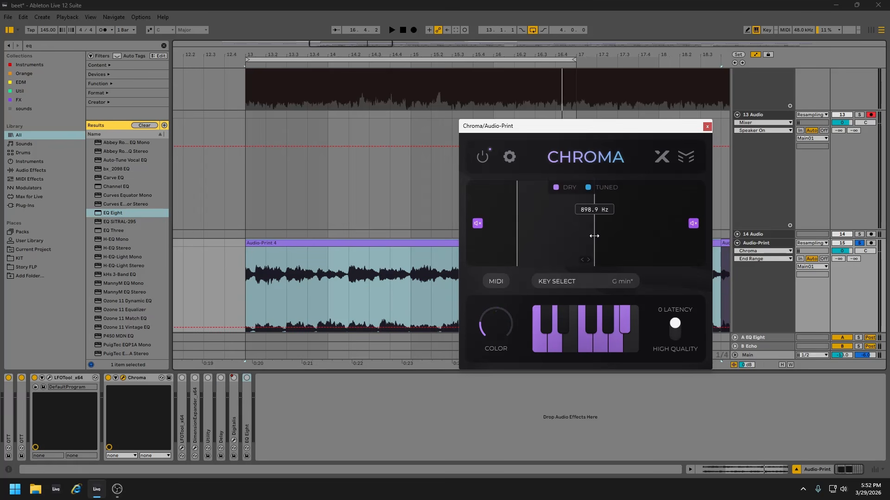
# Play the loop while toggling the mutes outside Chroma's range, leave both bands unmuted and set Color to 48%.
pyautogui.click(475, 226)
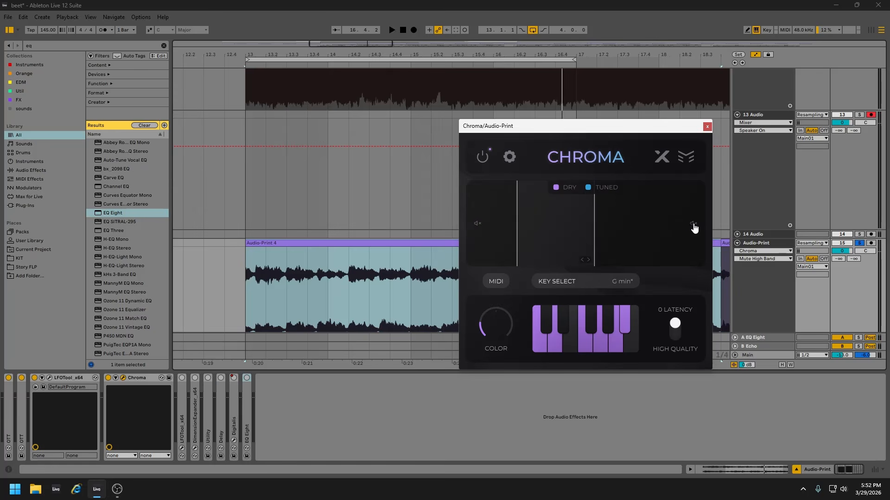
pyautogui.click(485, 320)
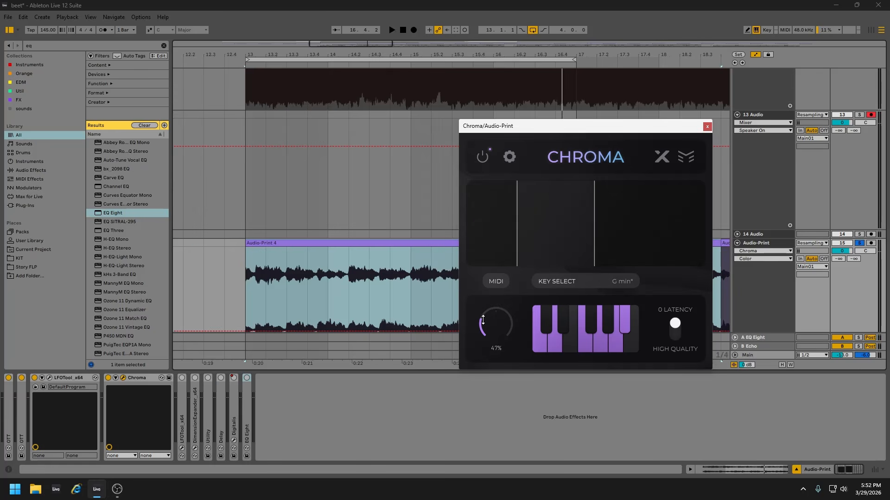
pyautogui.press('space')
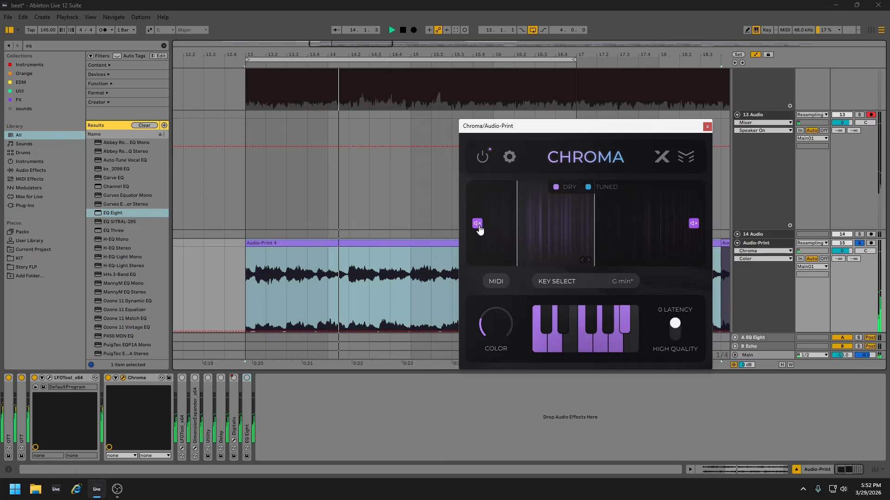
pyautogui.click(480, 227)
pyautogui.click(692, 224)
pyautogui.click(499, 328)
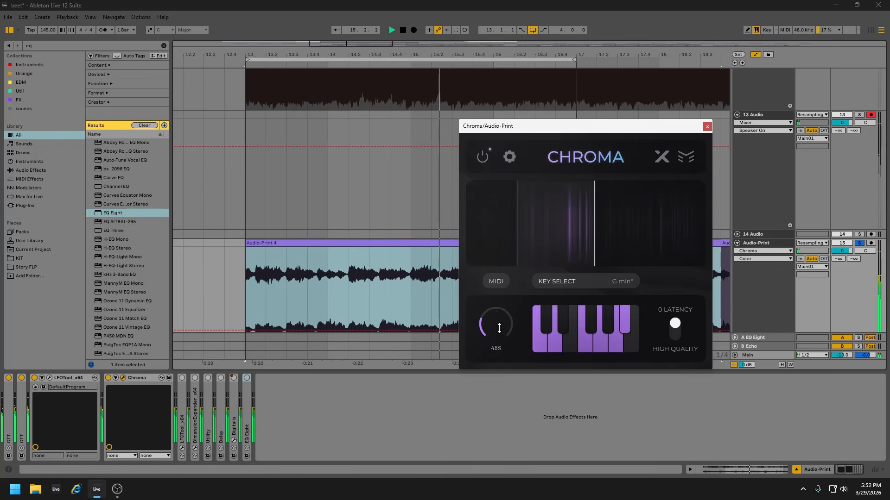
pyautogui.press('space')
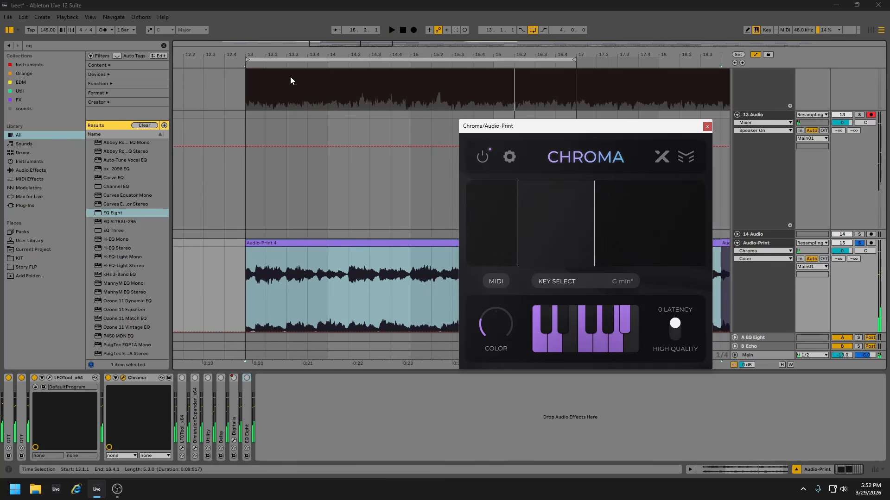
# Play the loop from just before bar 13 with Chroma switched off and on again to compare the sound.
pyautogui.scroll(-3, 280, 94)
pyautogui.click(263, 64)
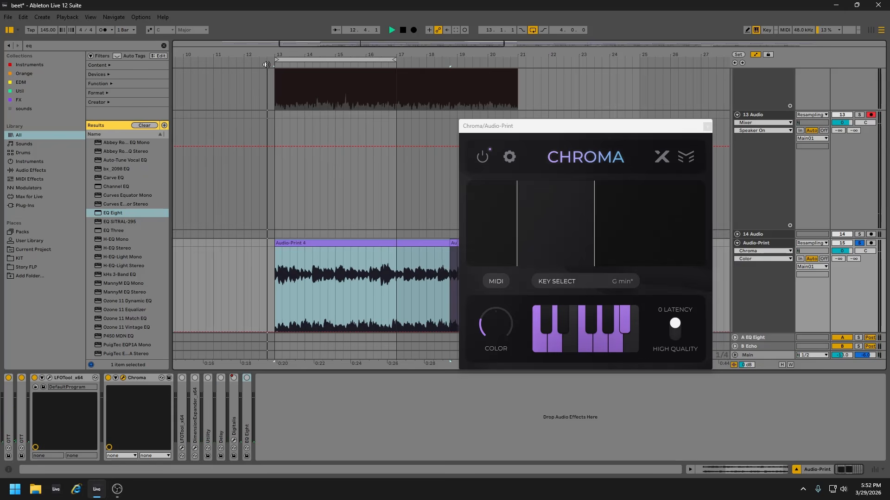
pyautogui.click(108, 378)
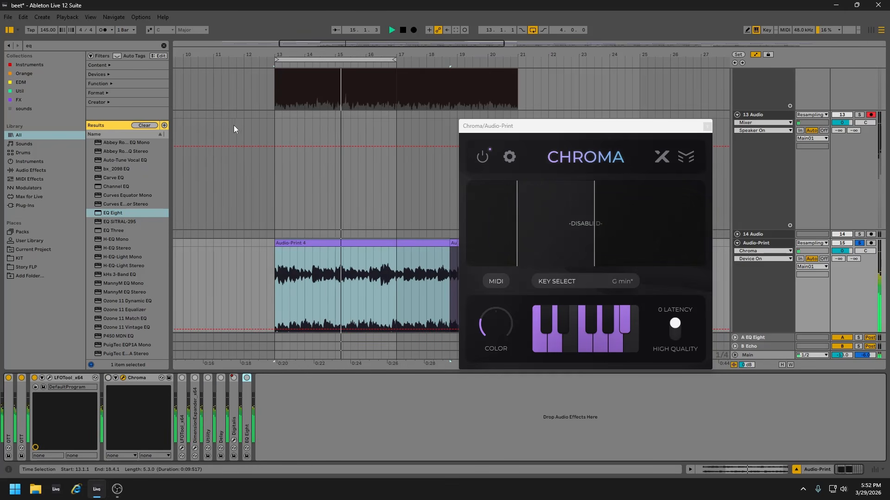
pyautogui.click(267, 63)
pyautogui.click(108, 378)
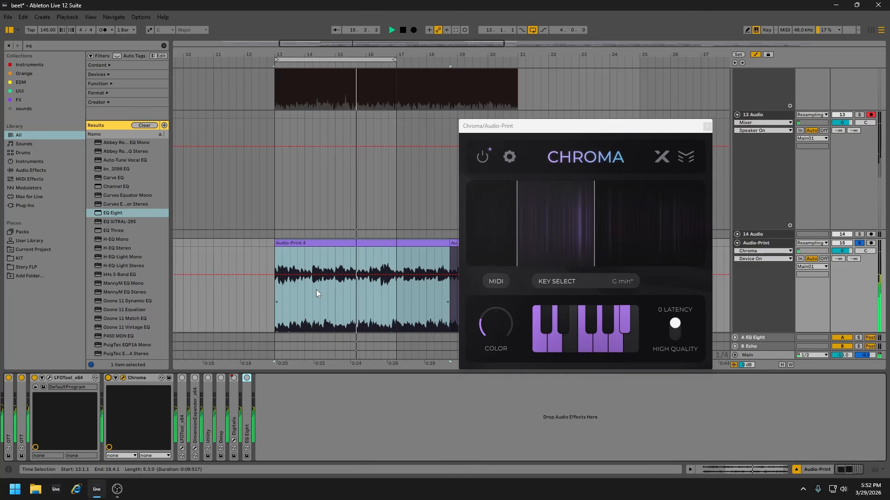
pyautogui.press('space')
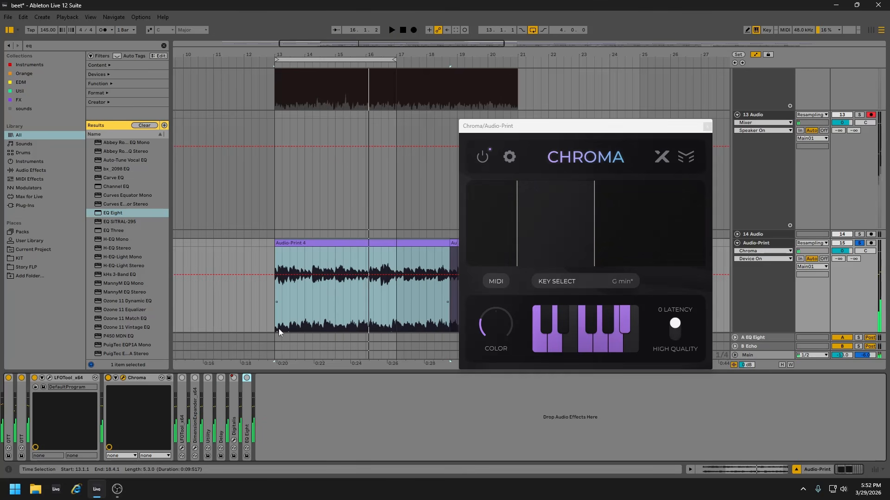
# Close Chroma, switch on the LFOTool after it and open its editor over the arrangement.
pyautogui.click(706, 125)
pyautogui.doubleClick(182, 419)
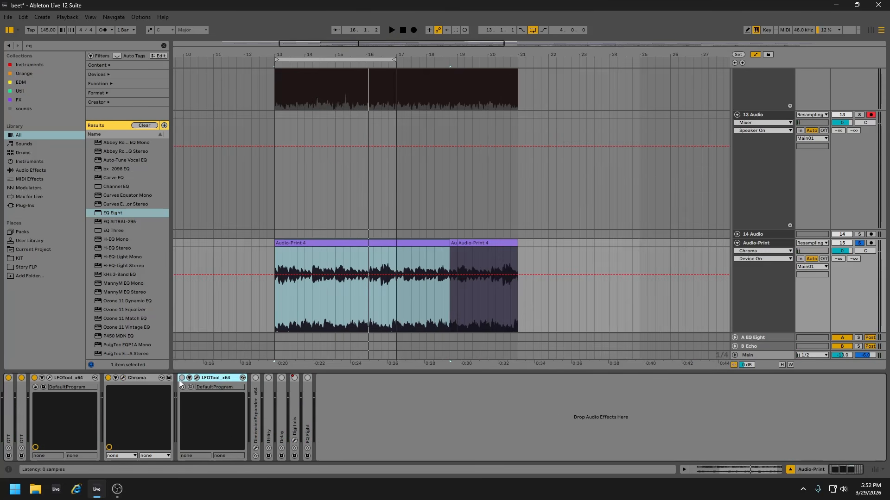
pyautogui.click(197, 378)
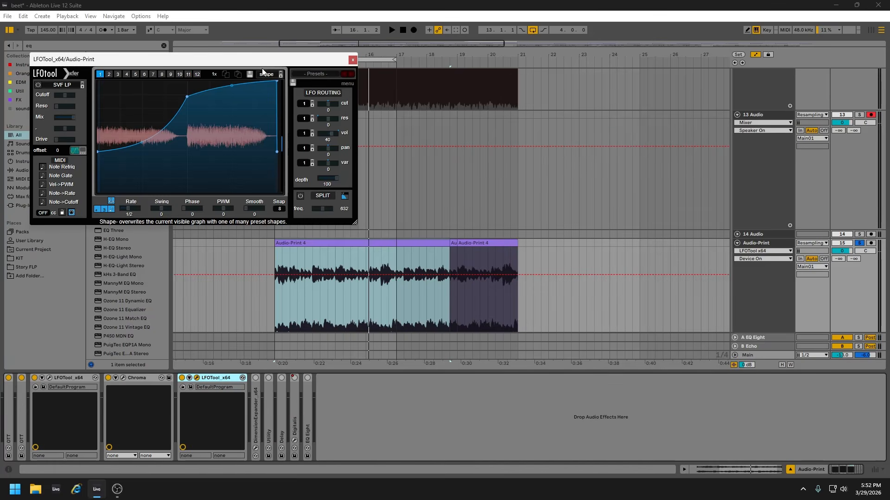
pyautogui.moveTo(287, 55); pyautogui.dragTo(298, 61)
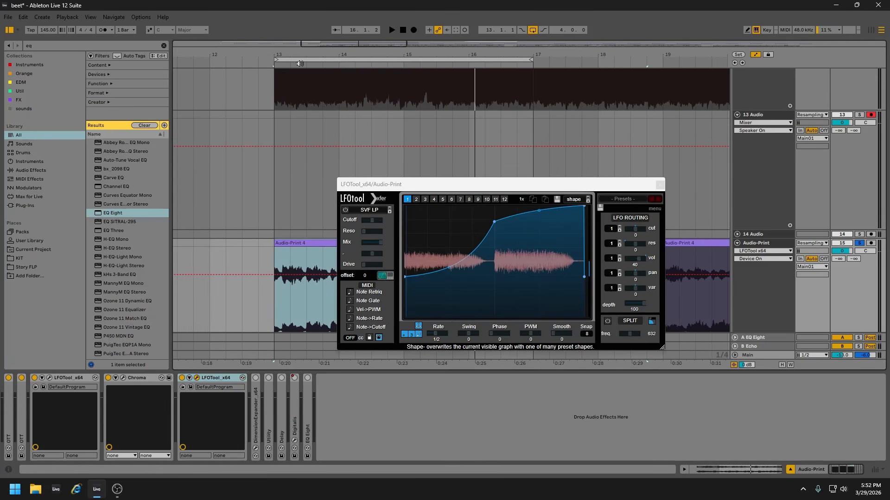
pyautogui.moveTo(408, 188); pyautogui.dragTo(369, 177)
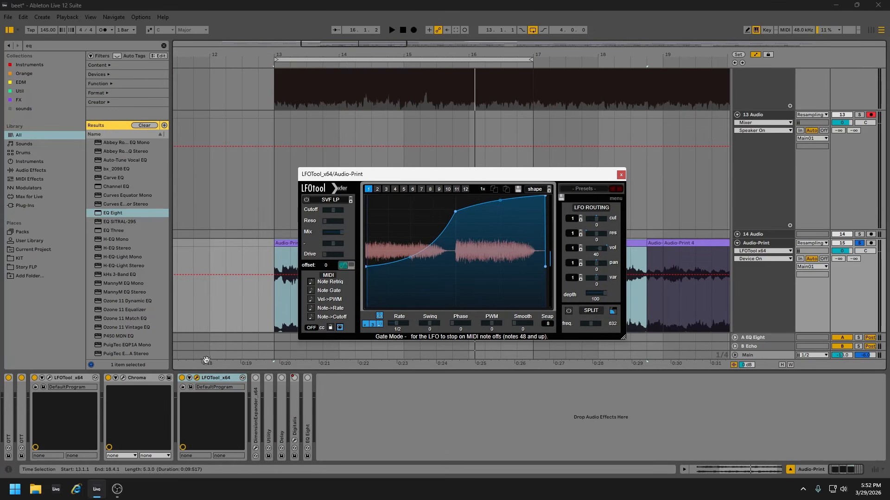
# Play the loop from bar 13 with LFOTool's volume amount raised to 100, and restore the amount to 40.
pyautogui.click(274, 67)
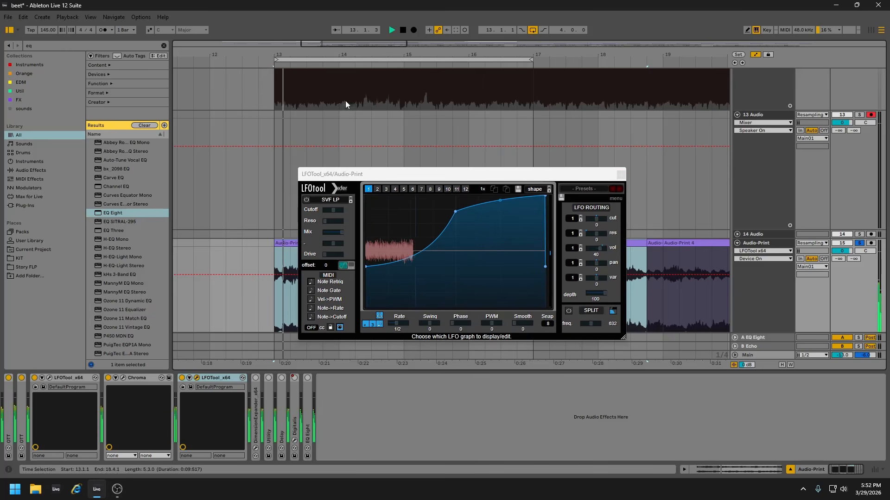
pyautogui.moveTo(597, 248); pyautogui.dragTo(639, 250)
pyautogui.click(638, 250)
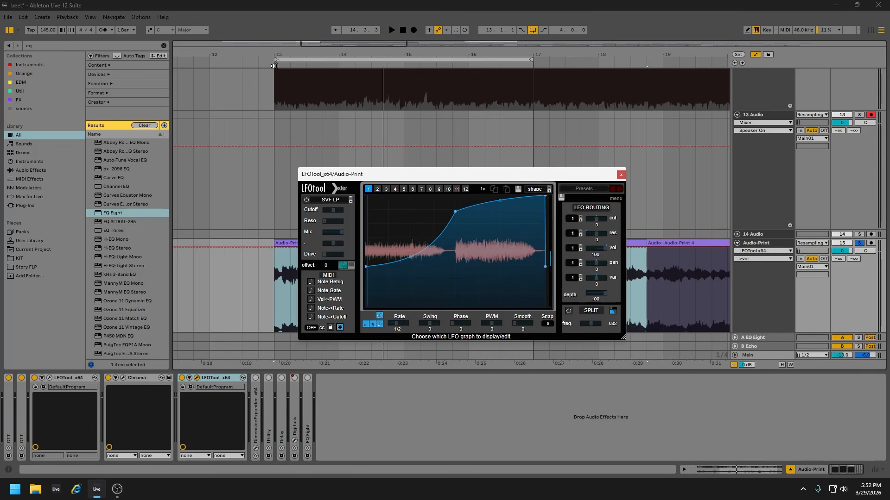
pyautogui.click(274, 66)
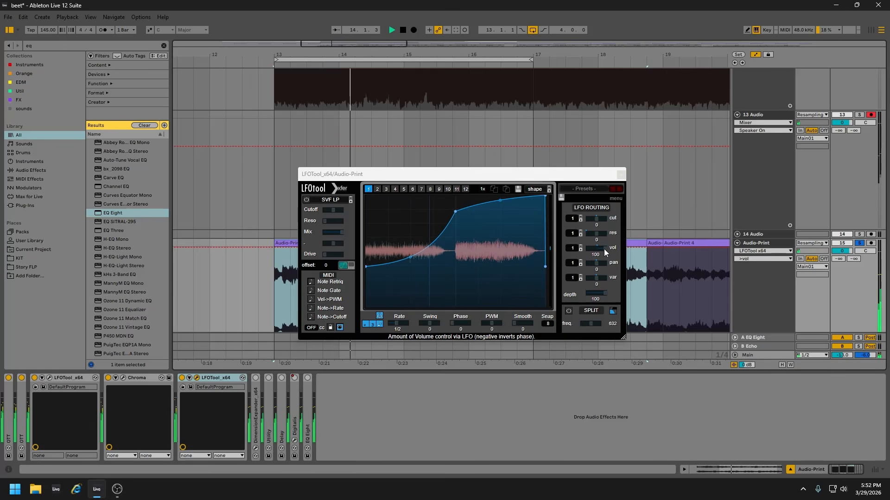
pyautogui.moveTo(605, 252); pyautogui.dragTo(585, 258)
pyautogui.press('space')
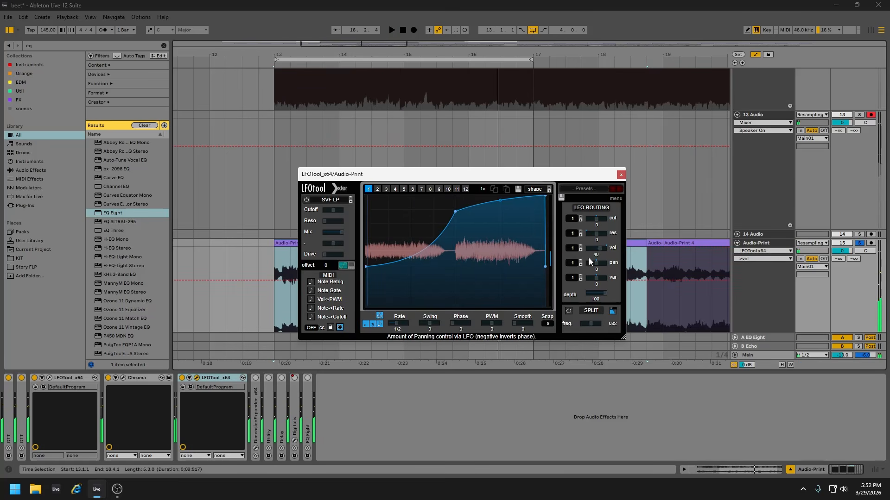
# Close the second LFOTool's editor and play the loop to hear its effect.
pyautogui.moveTo(575, 174); pyautogui.dragTo(513, 176)
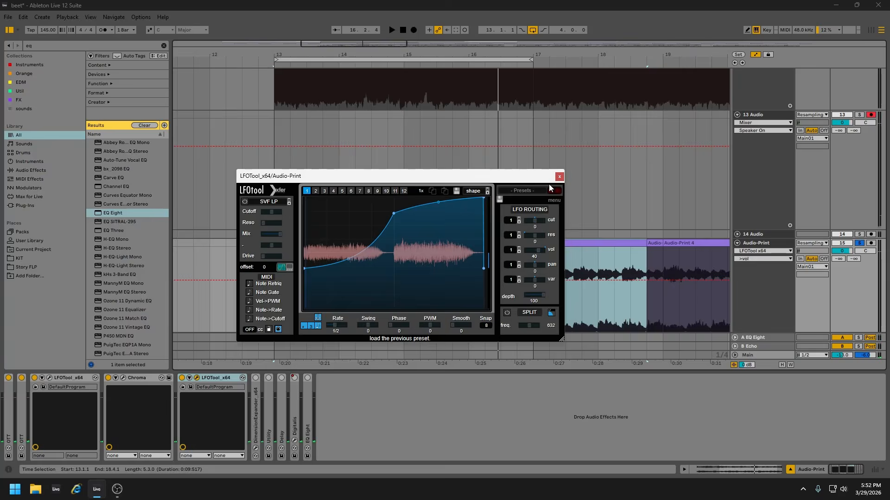
pyautogui.click(559, 177)
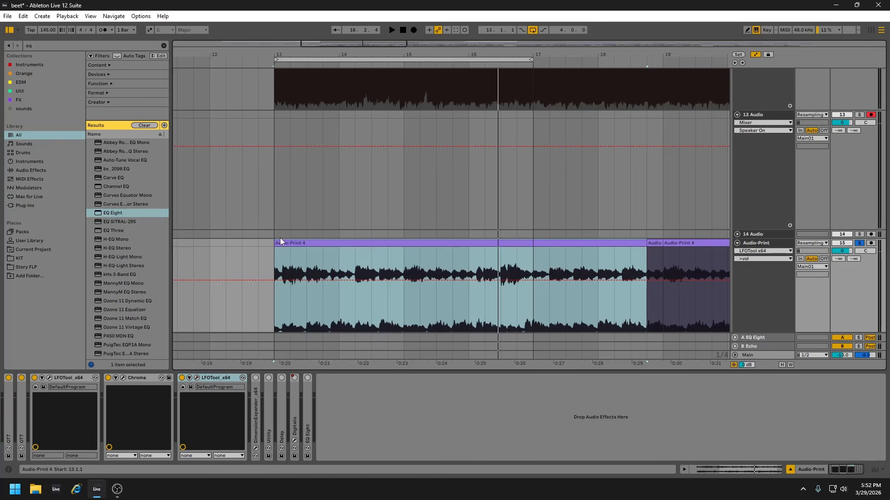
pyautogui.press('space')
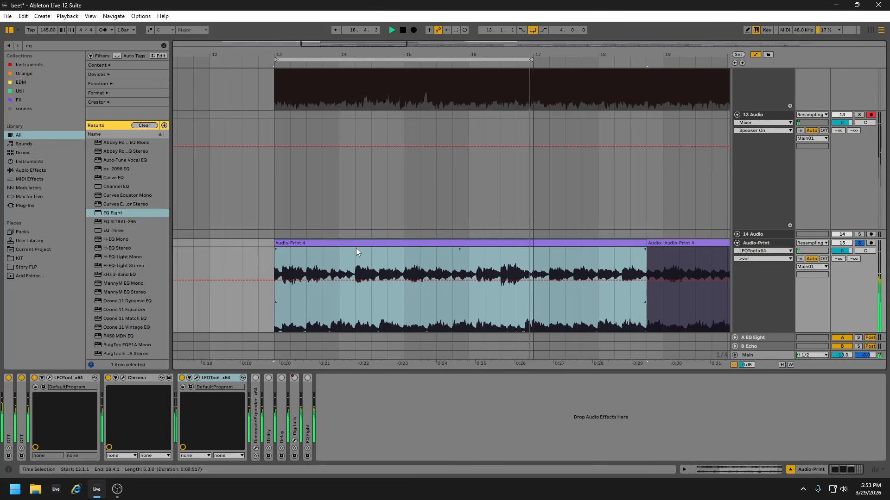
pyautogui.scroll(-2, 290, 299)
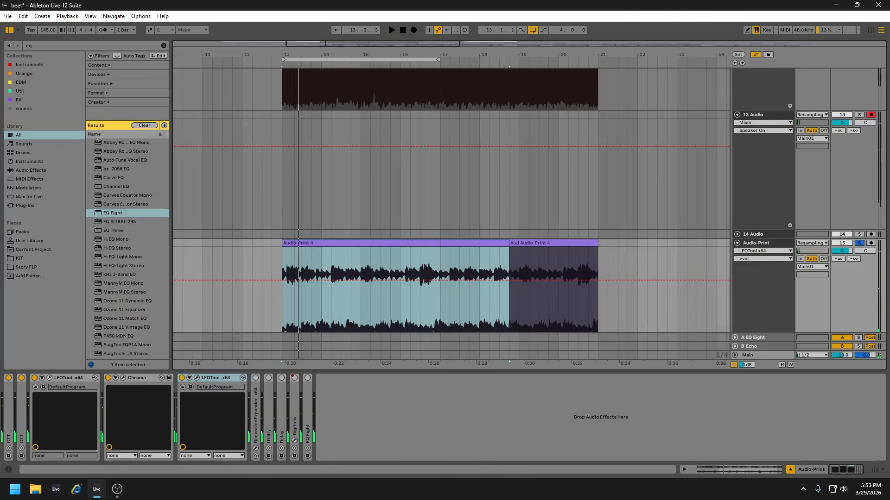
# Fold the OTTs and both LFOTools in the Audio-Print chain, leaving Chroma expanded and the LFOTool editor closed.
pyautogui.click(197, 378)
pyautogui.doubleClick(21, 419)
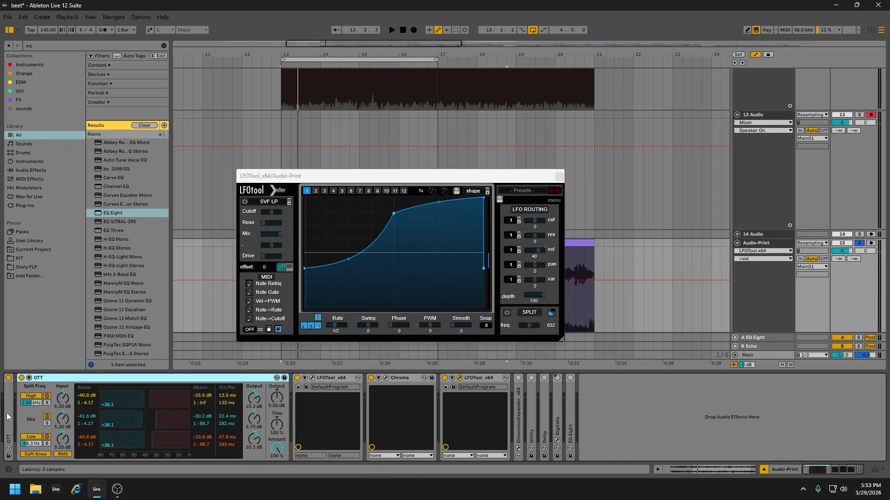
pyautogui.doubleClick(9, 415)
pyautogui.doubleClick(69, 380)
pyautogui.doubleClick(70, 379)
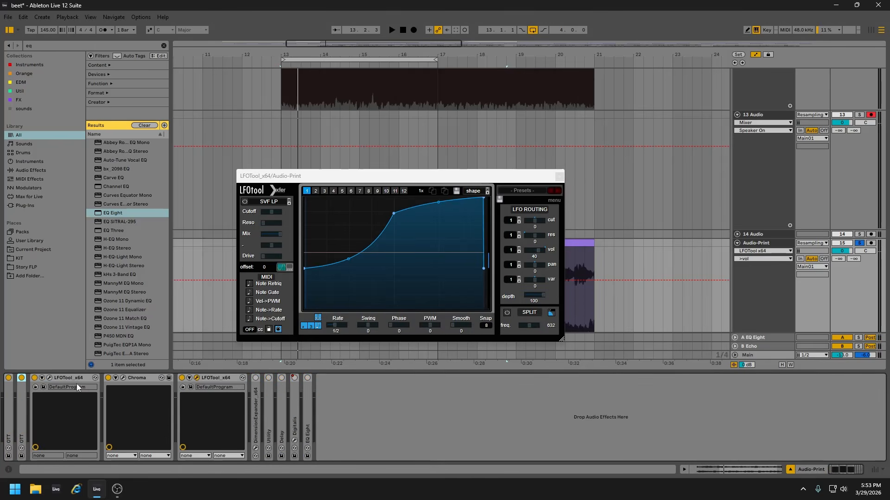
pyautogui.doubleClick(71, 379)
pyautogui.doubleClick(153, 377)
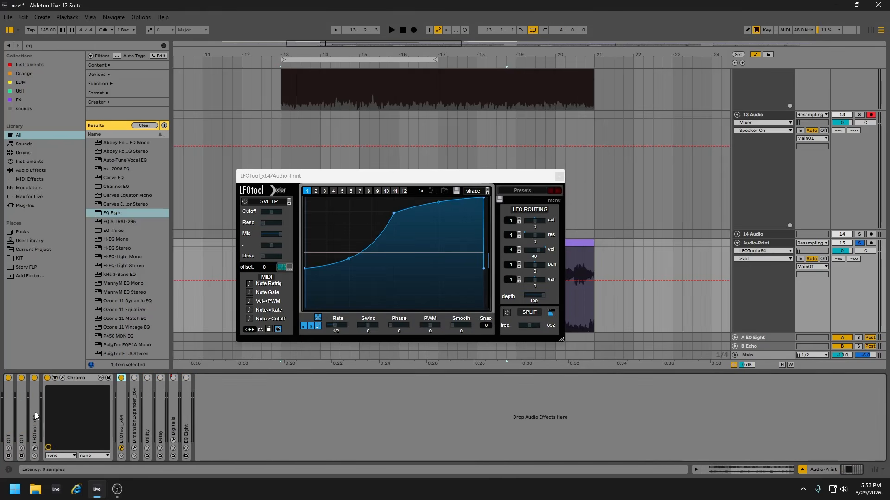
pyautogui.click(559, 176)
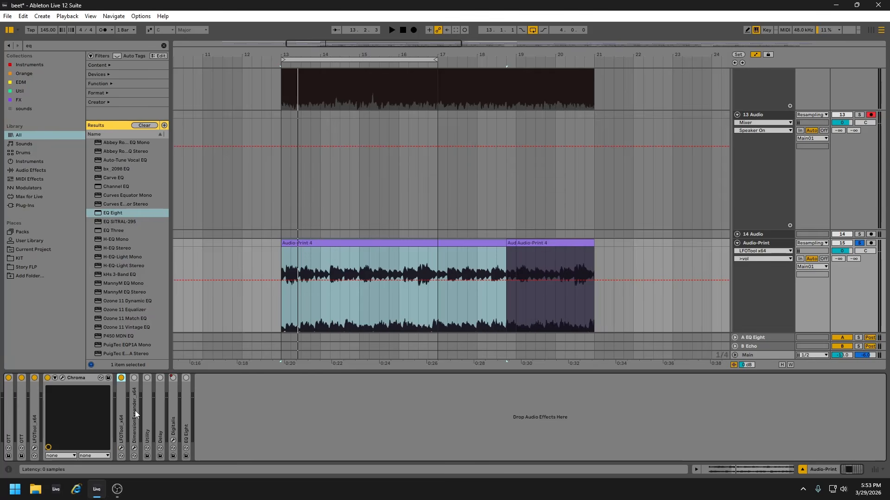
# Expand and switch on DimensionExpander and open its editor over the arrangement at bar 13.
pyautogui.click(133, 392)
pyautogui.doubleClick(132, 408)
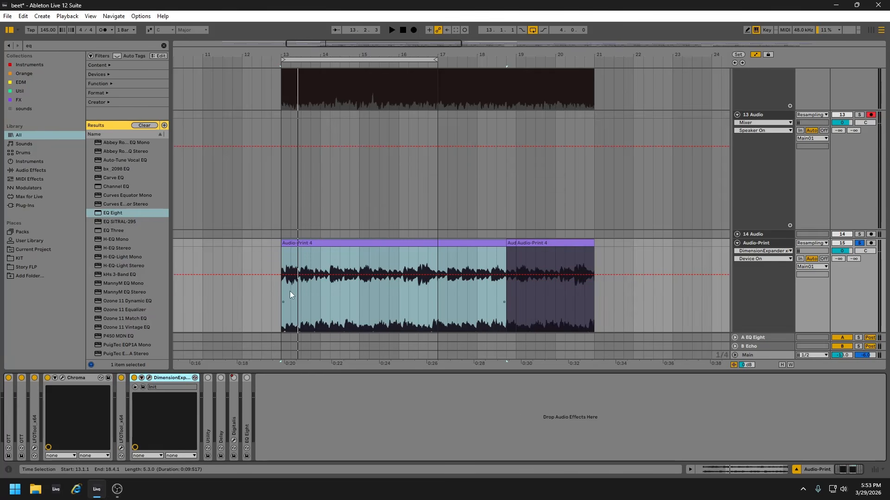
pyautogui.click(148, 379)
pyautogui.moveTo(283, 55); pyautogui.dragTo(276, 76)
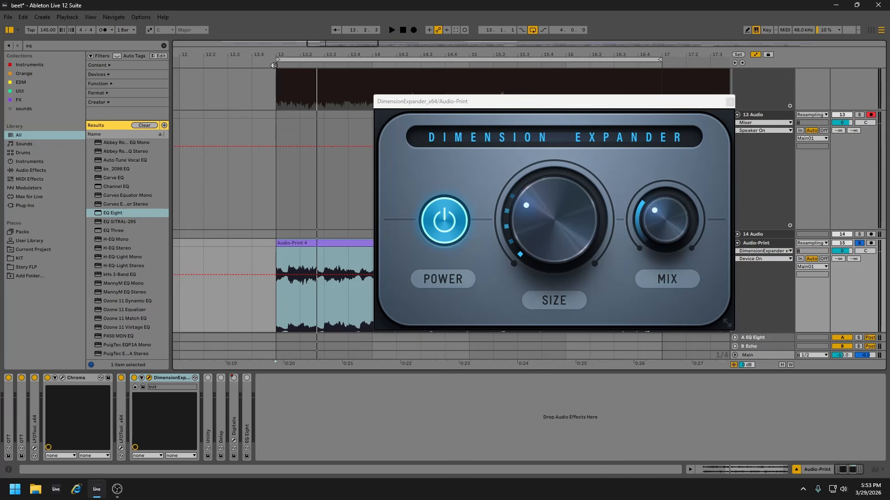
# Play the loop from bar 13 to listen to the DimensionExpander's effect.
pyautogui.press('space')
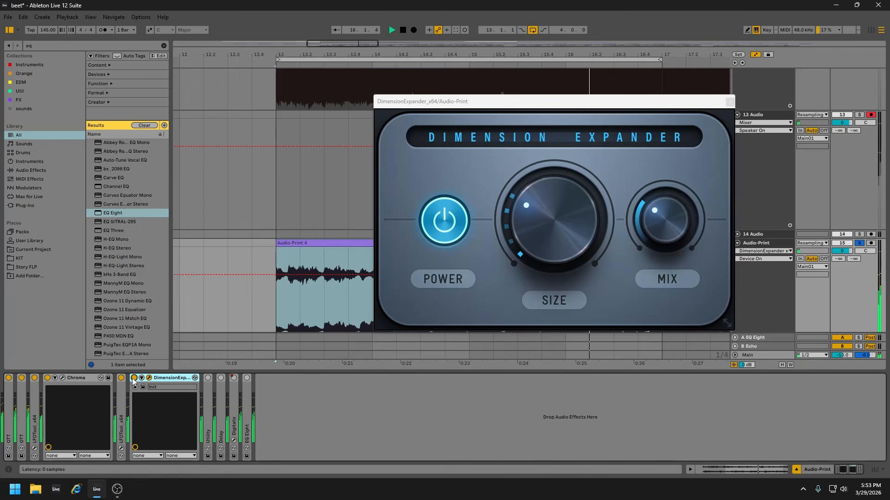
pyautogui.press('space')
pyautogui.press('space')
pyautogui.press('space')
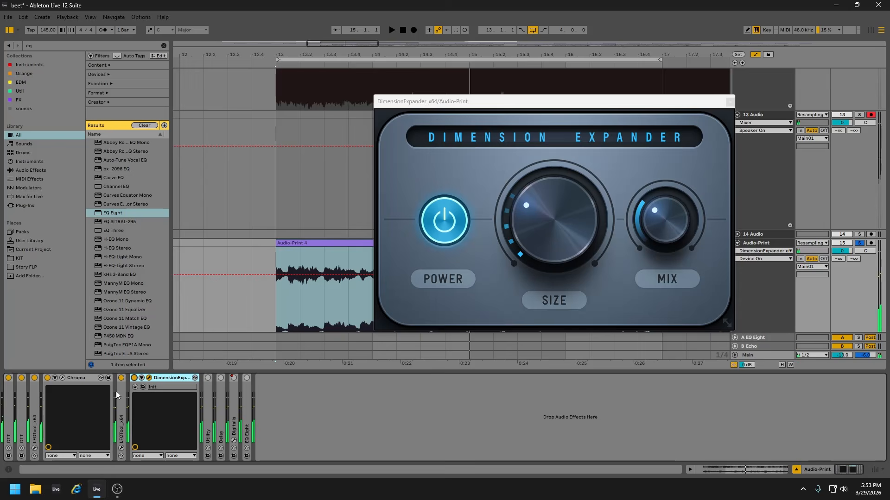
# Open the second LFOTool's editor, place it beside DimensionExpander's to examine the two together, and close both editors.
pyautogui.doubleClick(122, 394)
pyautogui.click(136, 377)
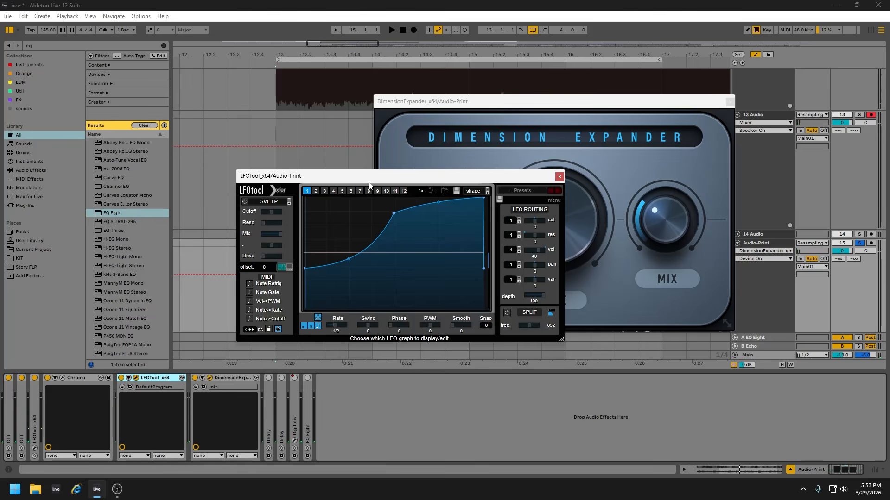
pyautogui.moveTo(375, 180); pyautogui.dragTo(206, 103)
pyautogui.moveTo(444, 101); pyautogui.dragTo(477, 90)
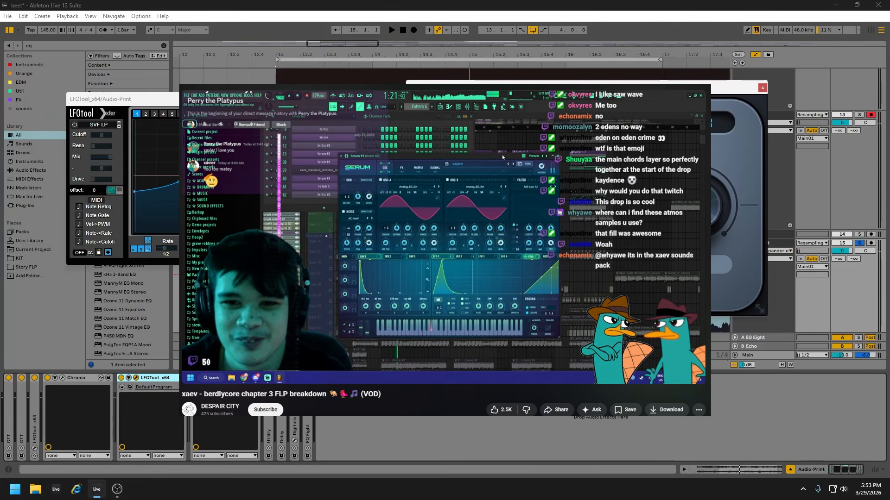
pyautogui.moveTo(424, 87); pyautogui.dragTo(402, 81)
pyautogui.moveTo(324, 99); pyautogui.dragTo(306, 81)
pyautogui.moveTo(422, 74); pyautogui.dragTo(431, 57)
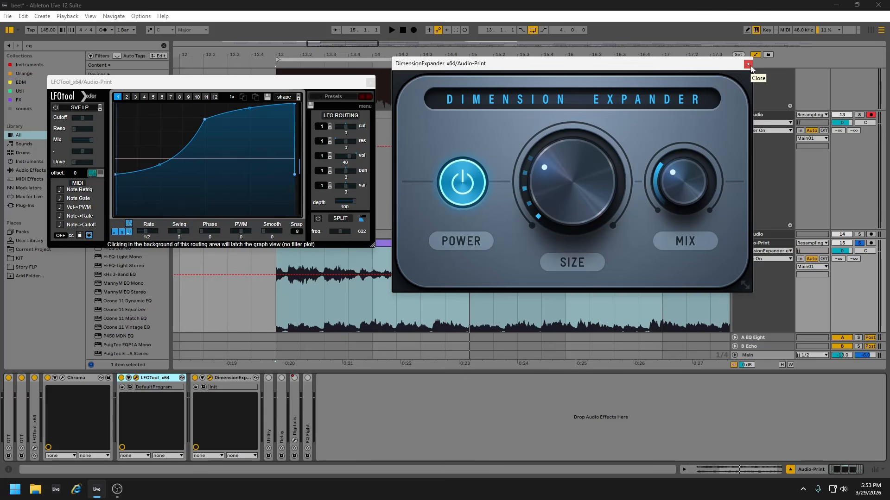
pyautogui.click(370, 83)
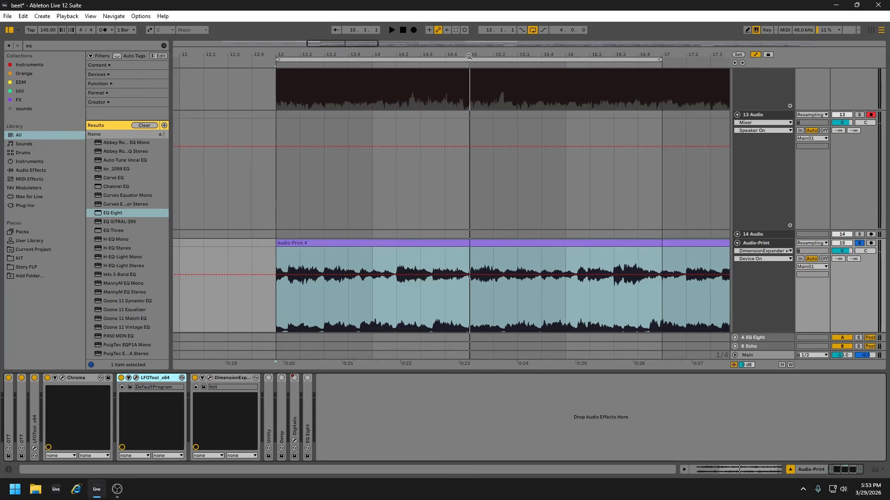
pyautogui.click(748, 64)
# Expand and switch on the Utility after DimensionExpander and show its Mute automation on the Audio-Print track.
pyautogui.scroll(-4, 498, 192)
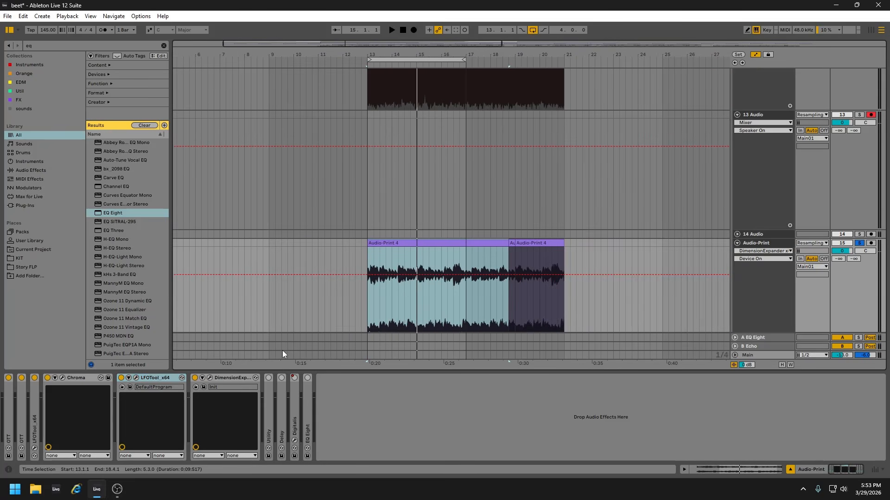
pyautogui.doubleClick(271, 421)
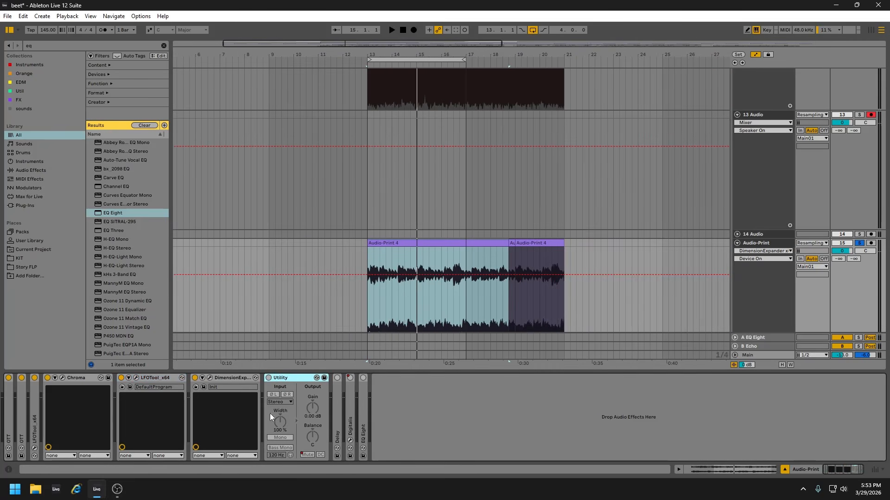
pyautogui.rightClick(307, 456)
pyautogui.click(323, 396)
pyautogui.scroll(2, 368, 88)
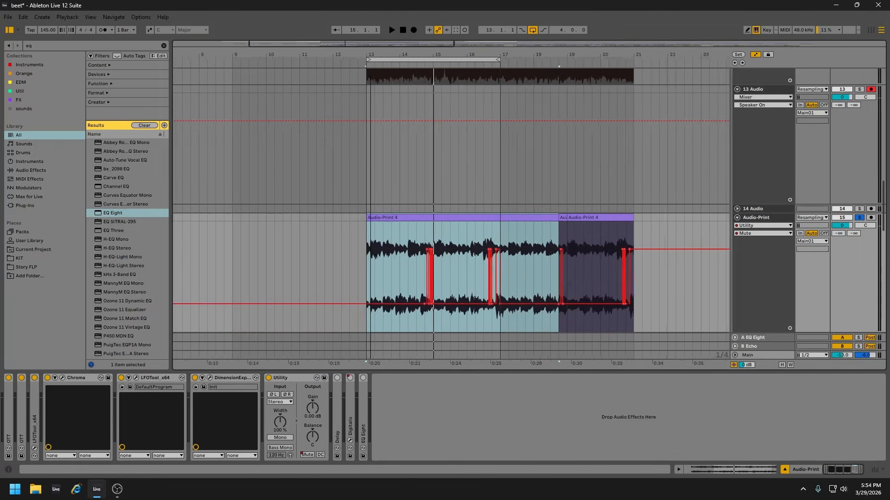
pyautogui.scroll(2, 417, 76)
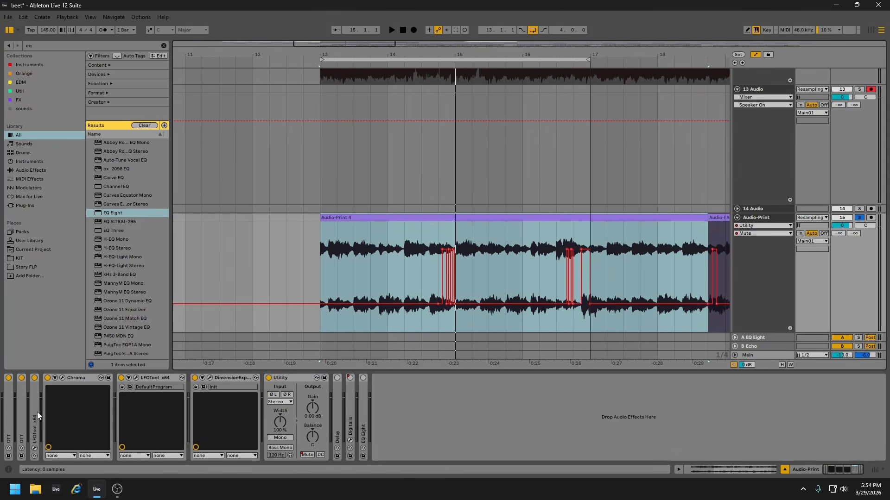
# Open the first LFOTool's editor to examine its volume curve, and close it.
pyautogui.doubleClick(38, 416)
pyautogui.click(50, 378)
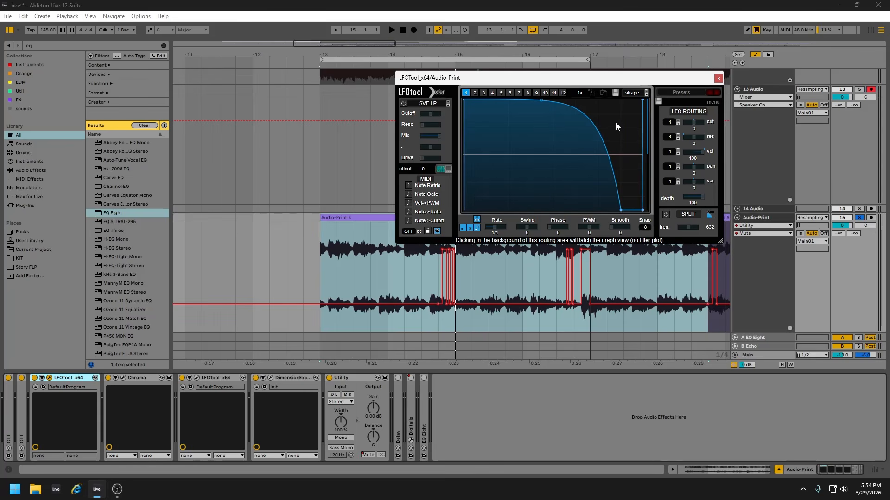
pyautogui.click(718, 78)
# Play from bar 13 with the loop extended to bar 21 to hear the Utility's mute cuts, and stop playback.
pyautogui.click(318, 65)
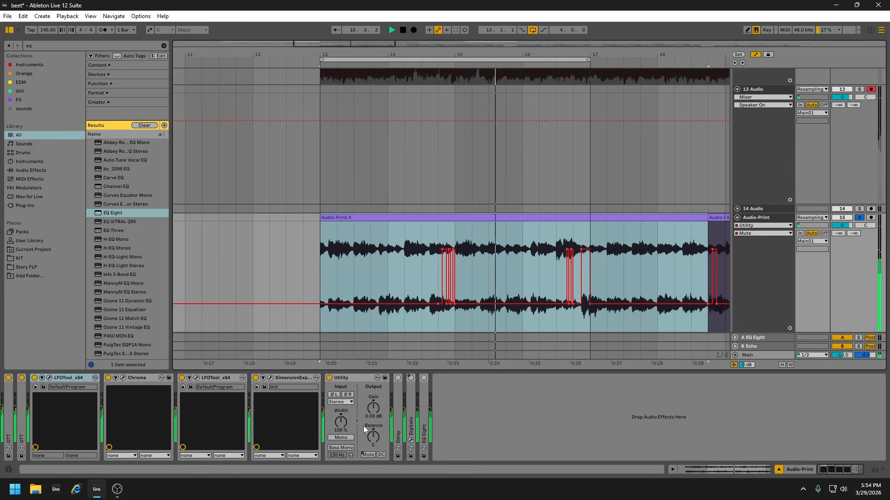
pyautogui.moveTo(542, 52); pyautogui.dragTo(675, 60)
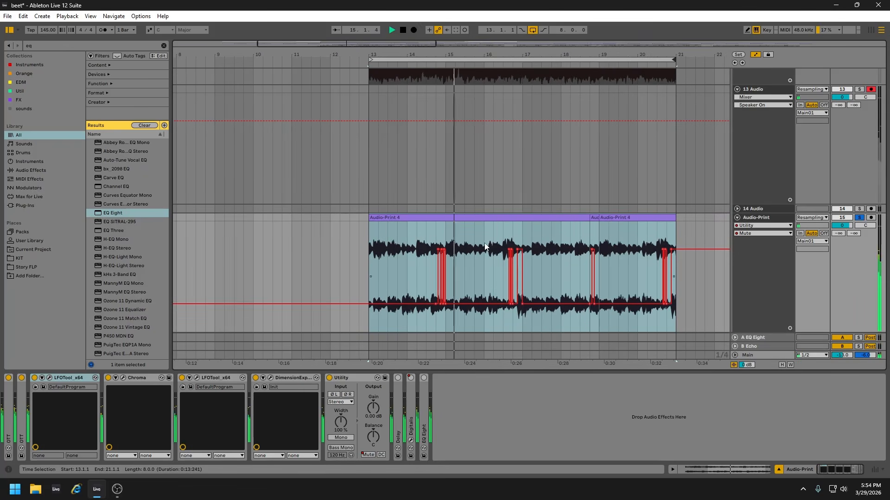
pyautogui.scroll(-2, 437, 327)
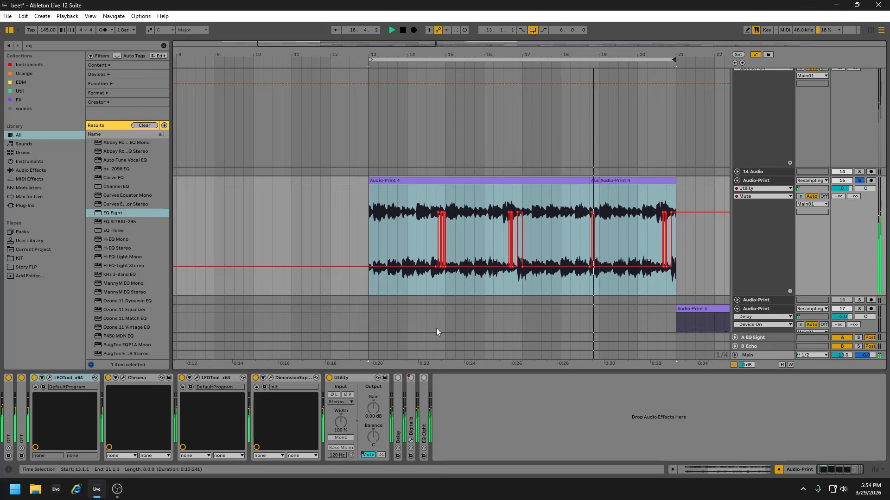
pyautogui.moveTo(399, 51); pyautogui.dragTo(355, 419)
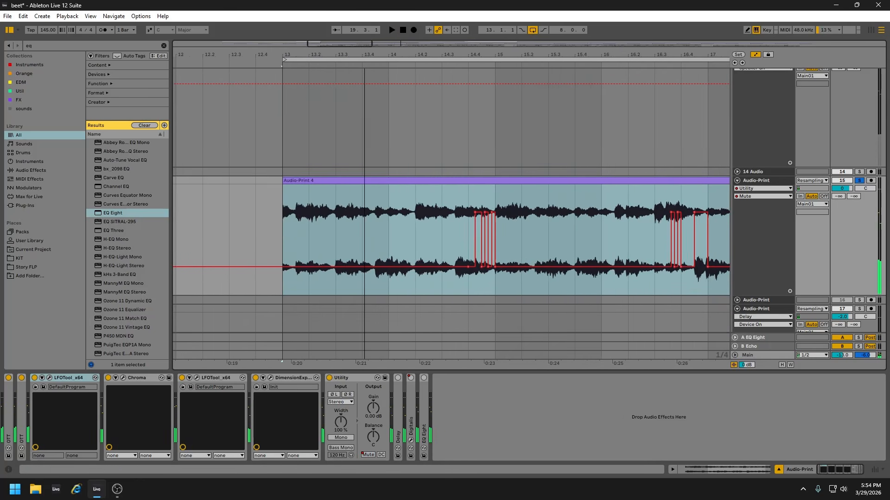
# Show the Audio-Print track's Speaker On automation and draw a one-beat off section just before bar 15.
pyautogui.rightClick(368, 455)
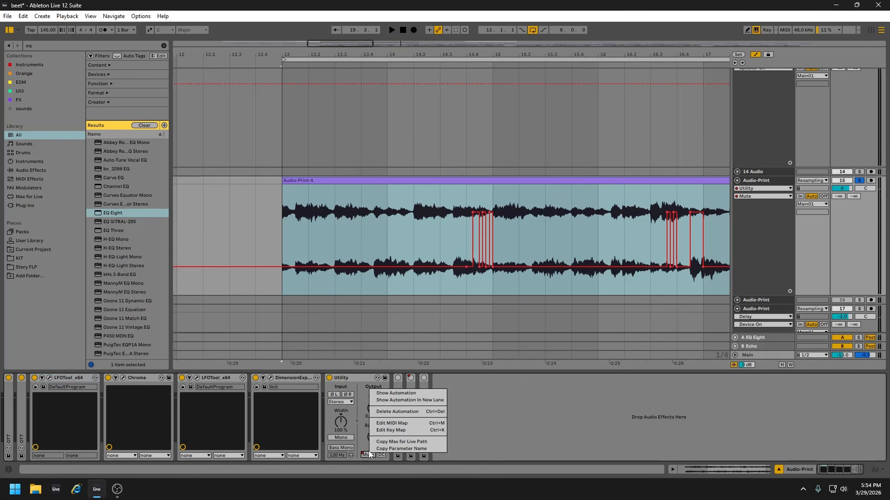
pyautogui.click(384, 393)
pyautogui.rightClick(845, 180)
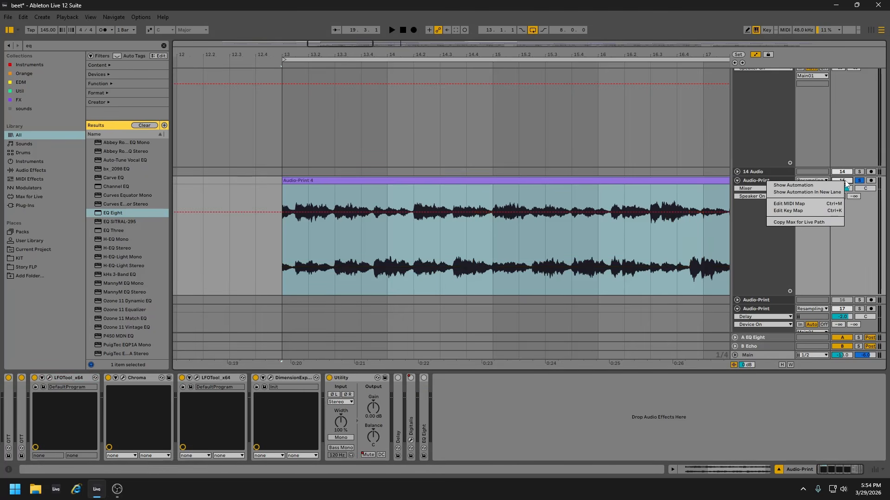
pyautogui.click(806, 187)
pyautogui.press('b')
pyautogui.click(480, 251)
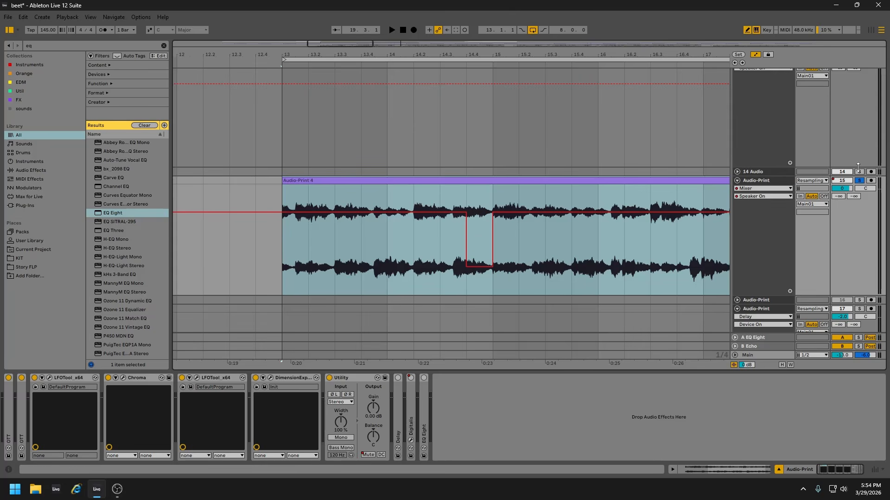
# Play through the track's drawn off section, stop, and undo the Speaker On automation.
pyautogui.press('space')
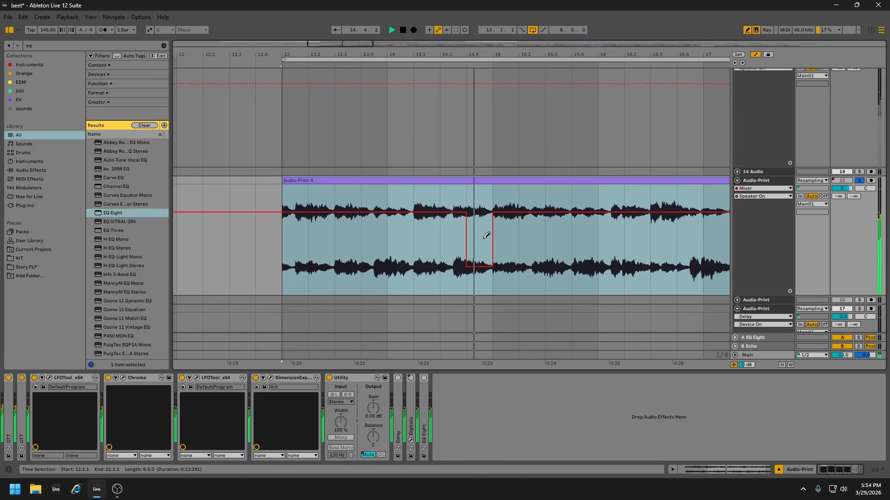
pyautogui.press('space')
pyautogui.hotkey('ctrl', 'z')
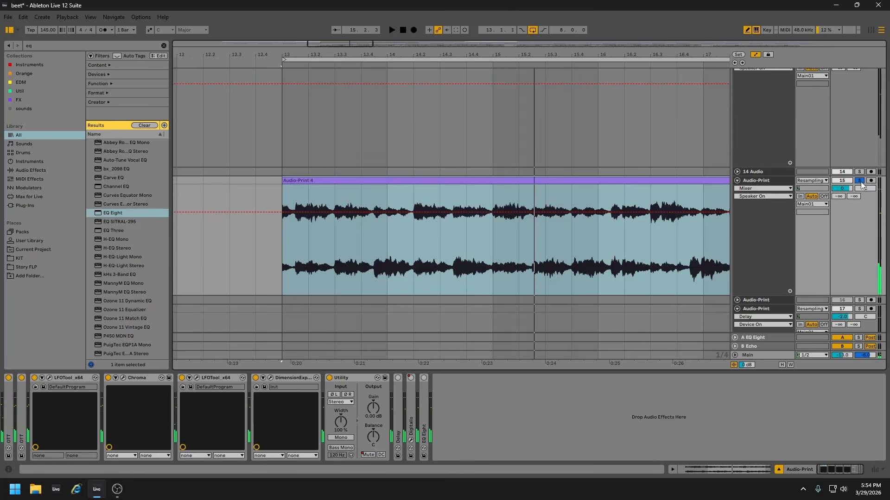
# Show the Utility's Mute automation again and examine its cuts just before bar 15.
pyautogui.doubleClick(353, 377)
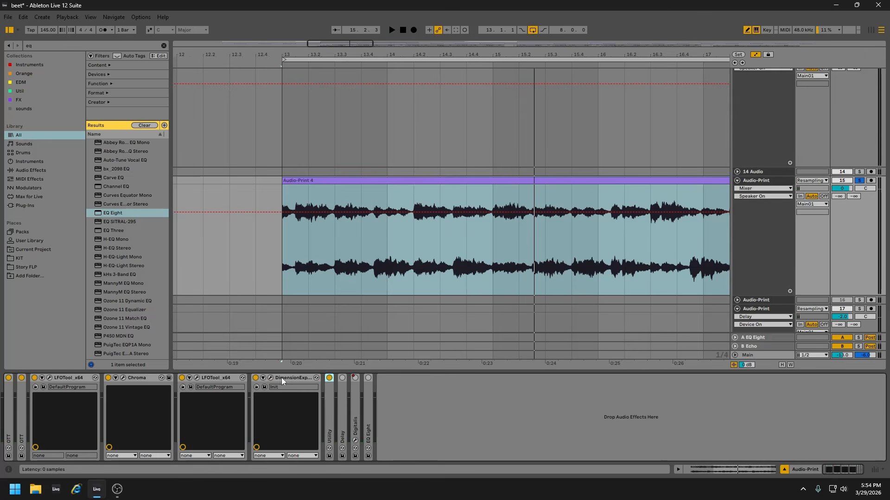
pyautogui.doubleClick(328, 407)
pyautogui.rightClick(368, 454)
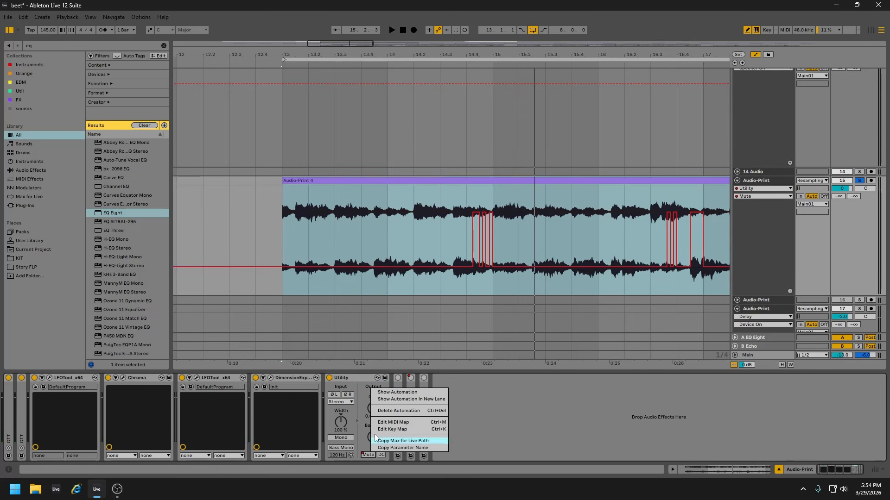
pyautogui.click(385, 394)
pyautogui.moveTo(480, 55); pyautogui.dragTo(480, 125)
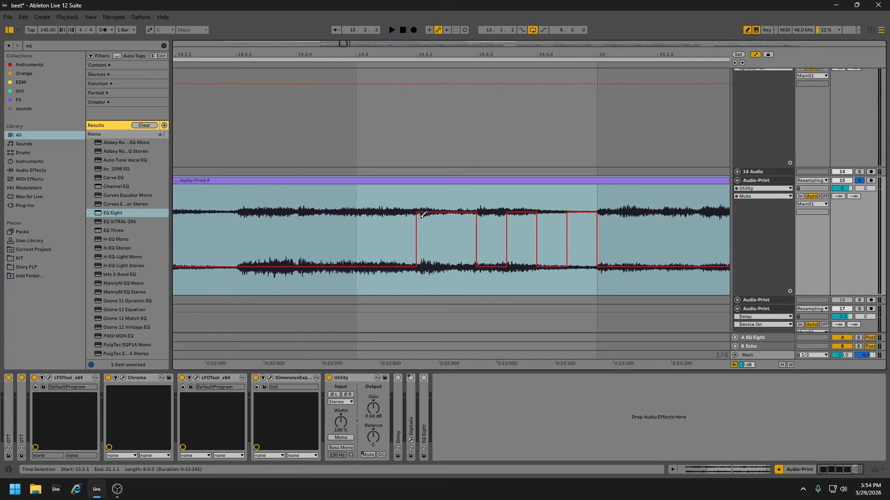
# Set the fixed grid to 1/16 and show the Utility's Gain automation on the Audio-Print track.
pyautogui.rightClick(408, 215)
pyautogui.click(443, 397)
pyautogui.rightClick(399, 211)
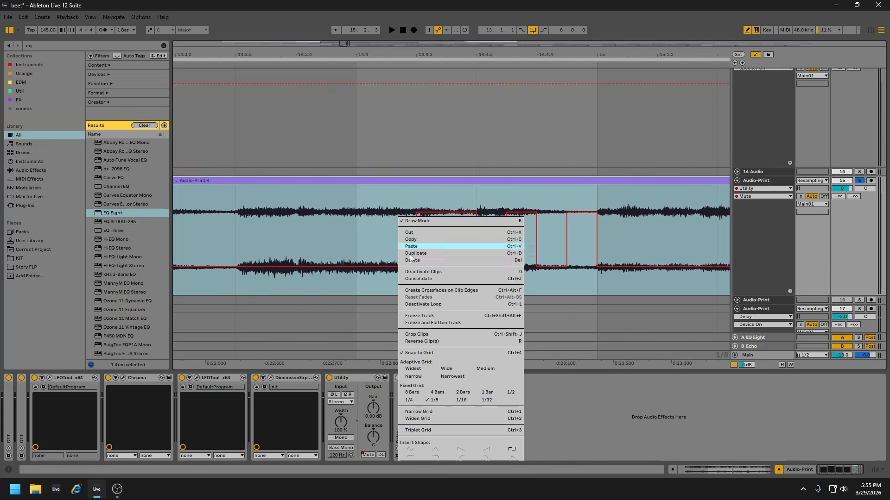
pyautogui.click(461, 397)
pyautogui.rightClick(365, 407)
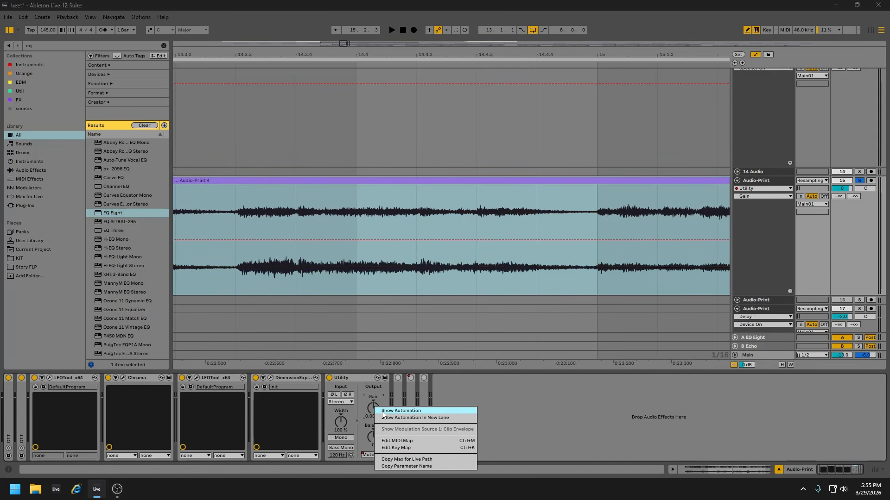
pyautogui.click(417, 410)
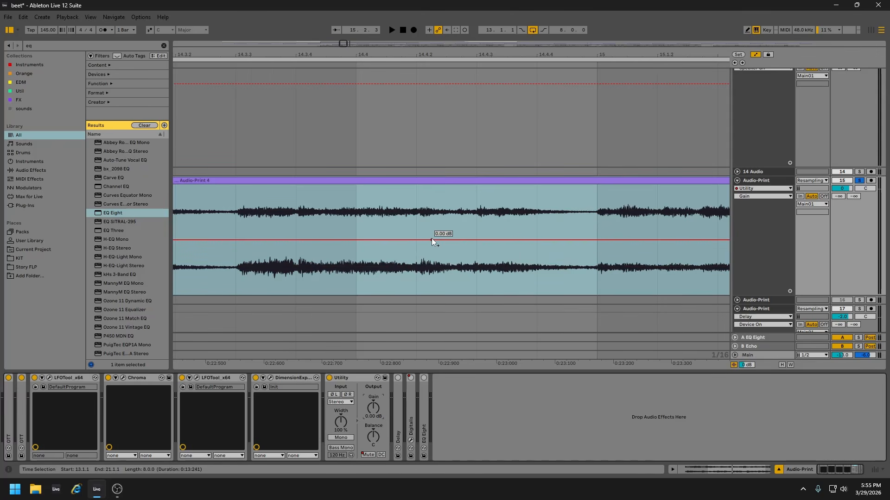
# Draw a short Utility Gain dip to -inf dB around 14.4.2 with a 1/8 grid, and undo it.
pyautogui.click(432, 238)
pyautogui.rightClick(455, 241)
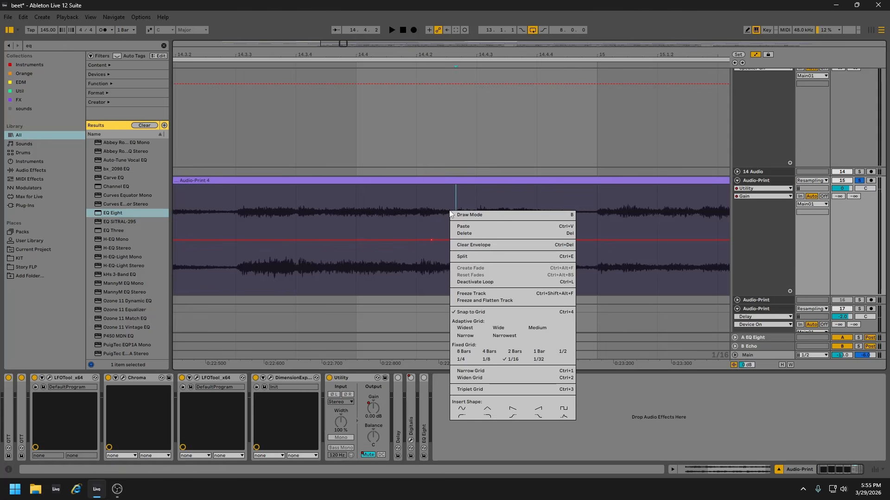
pyautogui.click(487, 359)
pyautogui.moveTo(452, 241); pyautogui.dragTo(452, 293)
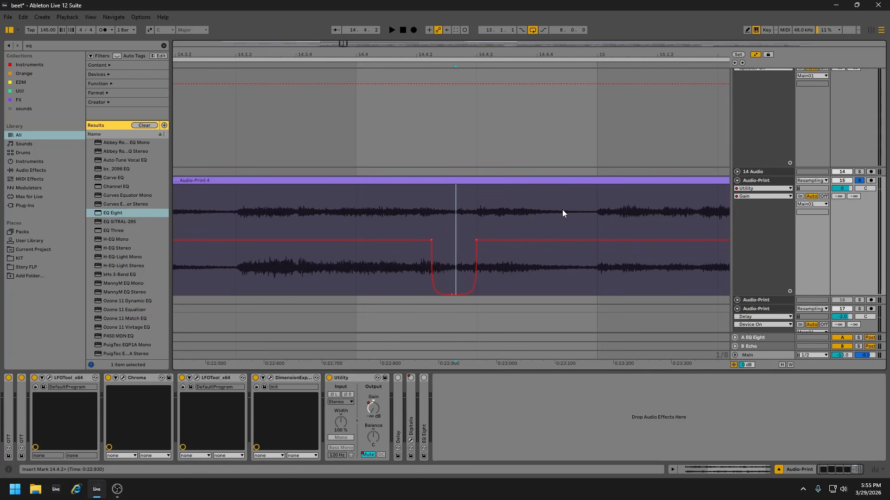
pyautogui.hotkey('ctrl', 'z')
pyautogui.hotkey('ctrl', 'z')
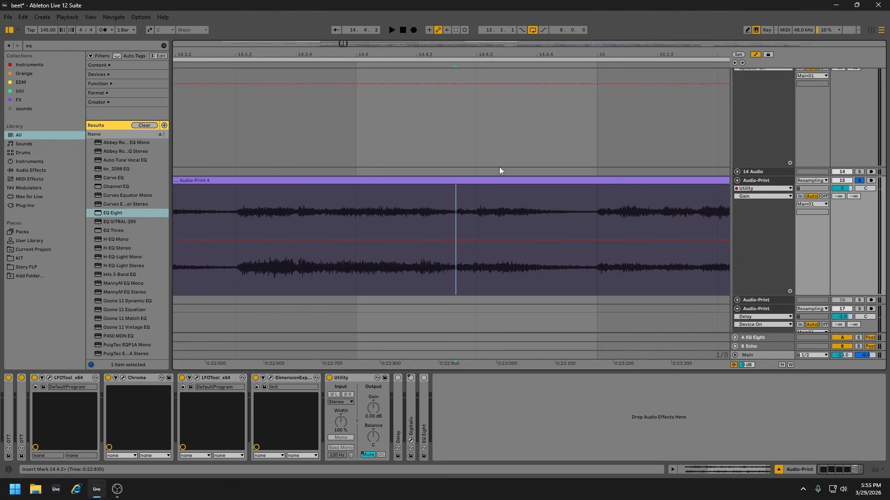
# Set the arrangement's fixed grid to 2 bars.
pyautogui.moveTo(433, 52); pyautogui.dragTo(398, 6)
pyautogui.rightClick(403, 161)
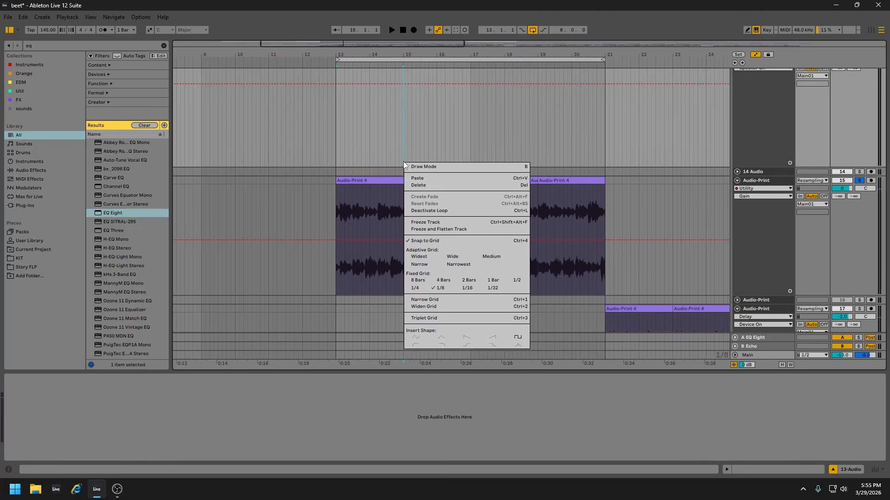
pyautogui.click(467, 281)
# Enable the Delay on the Audio-Print track, play from bar 13 to hear it, and collapse the device.
pyautogui.click(742, 184)
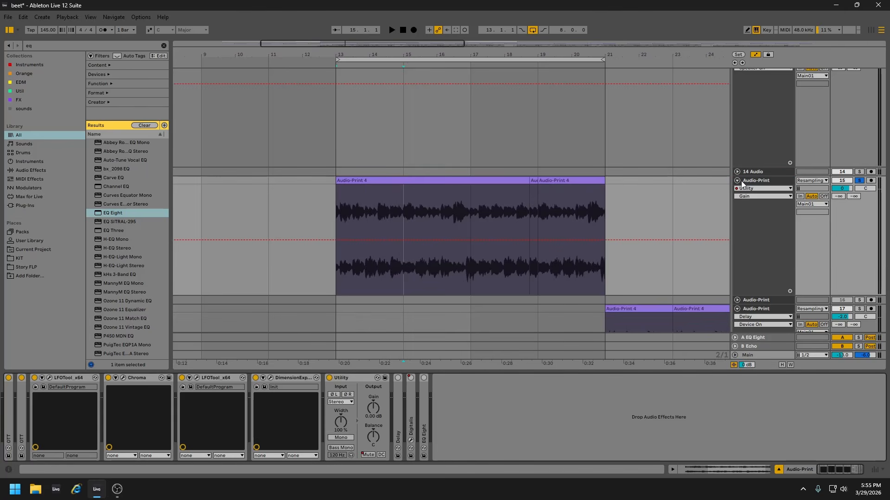
pyautogui.doubleClick(396, 405)
pyautogui.click(398, 378)
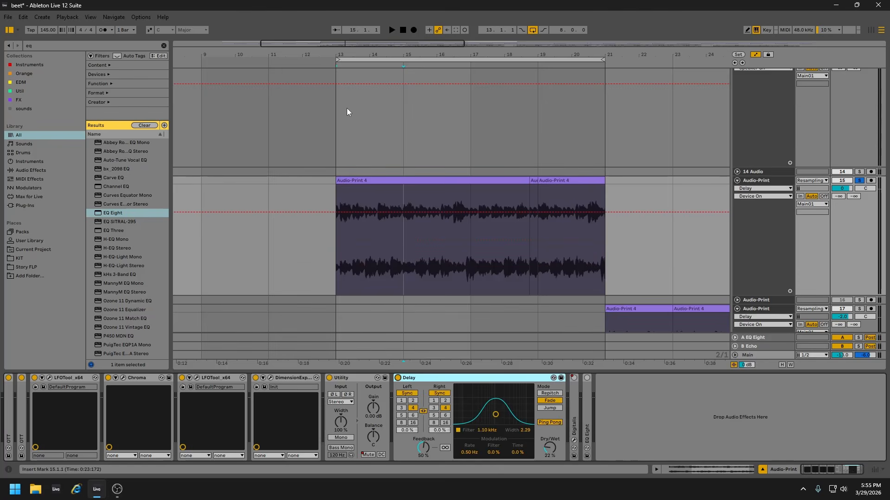
pyautogui.click(333, 64)
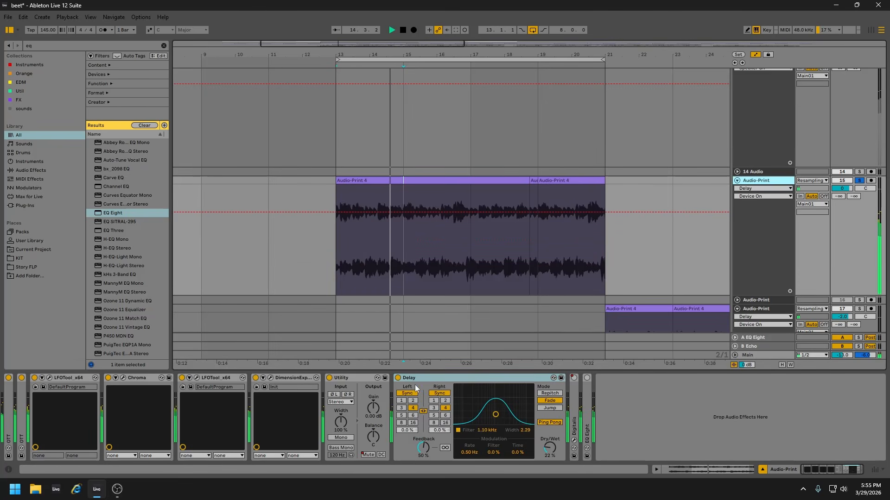
pyautogui.click(397, 379)
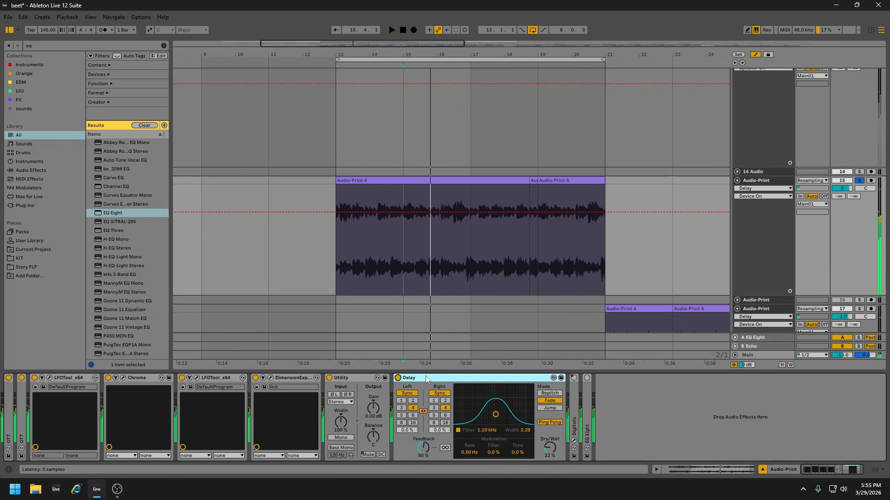
pyautogui.doubleClick(449, 379)
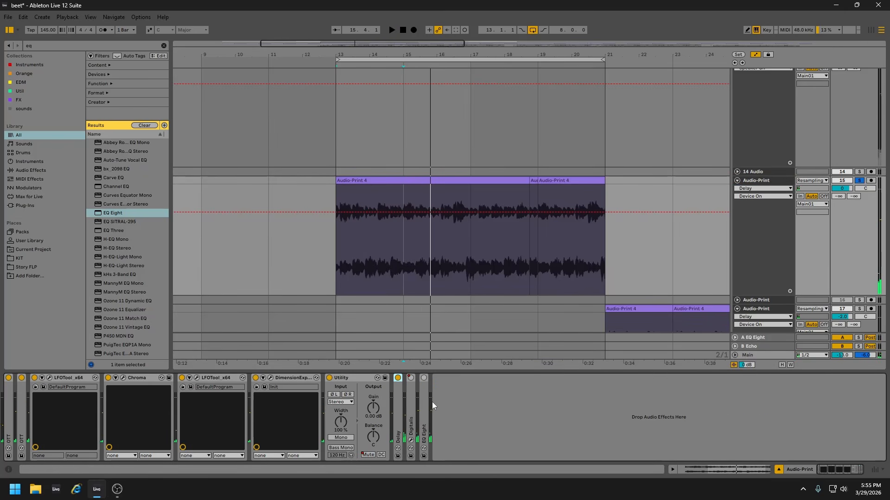
# Expand Digitalis, show its Device On automation, and play through the section where it is switched on.
pyautogui.doubleClick(411, 384)
pyautogui.rightClick(411, 378)
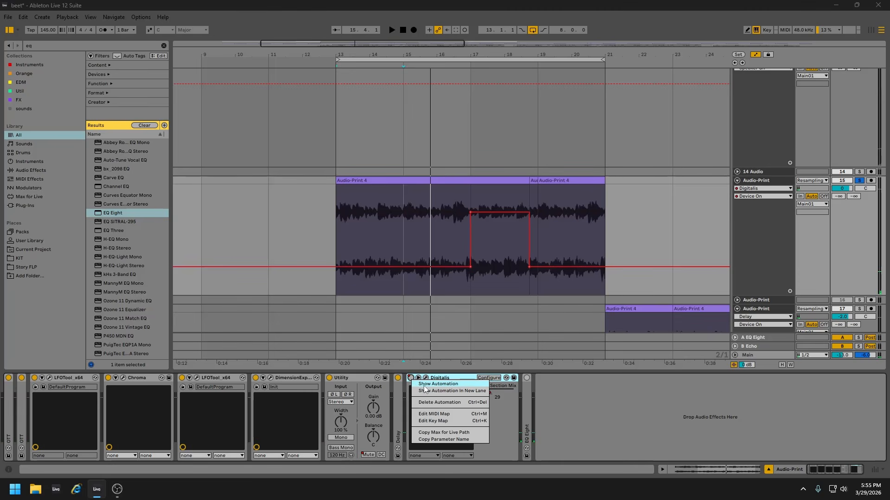
pyautogui.click(423, 386)
pyautogui.click(453, 64)
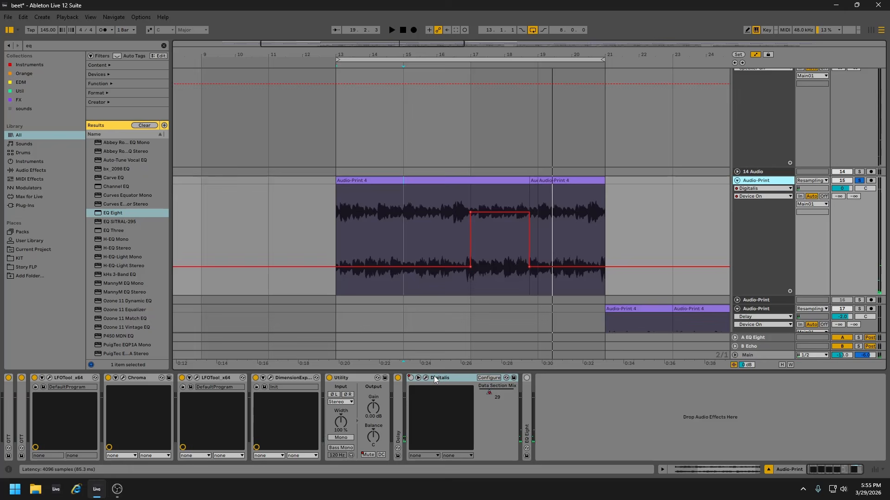
# Try Digitalis between the two OTTs, expand the second OTT, and return Digitalis to after the Delay.
pyautogui.moveTo(432, 377); pyautogui.dragTo(417, 390)
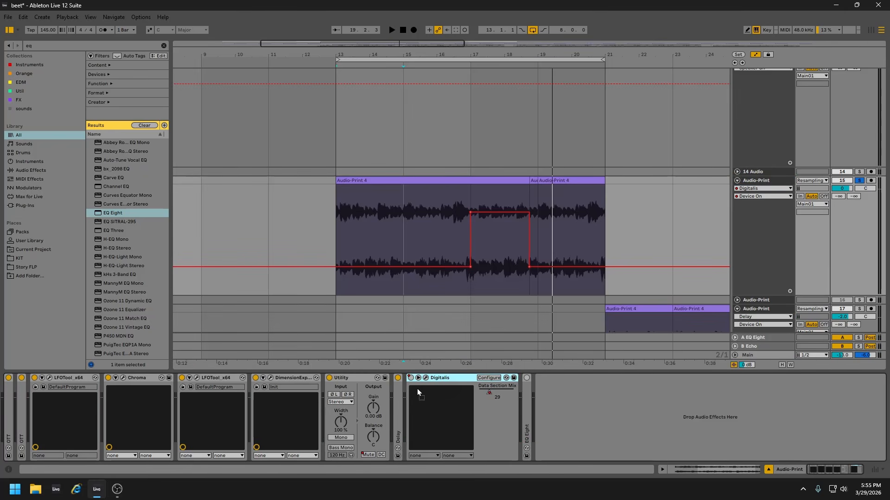
pyautogui.moveTo(0, 425); pyautogui.dragTo(24, 417)
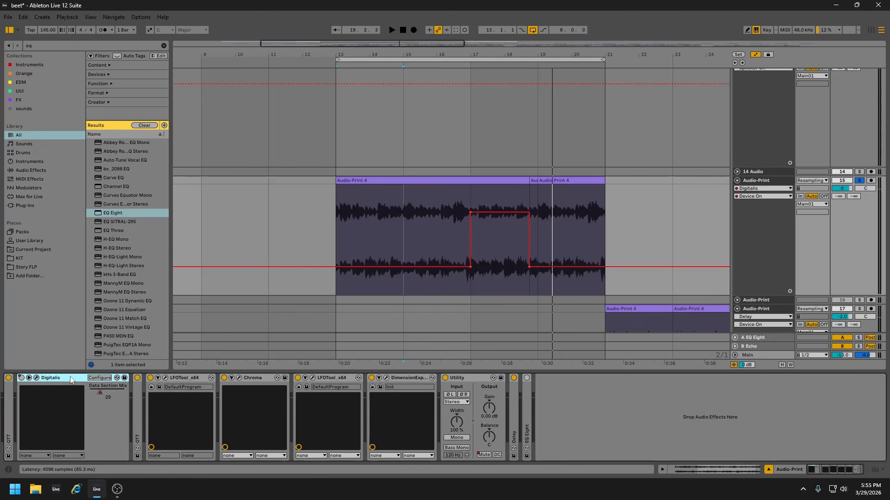
pyautogui.doubleClick(138, 413)
pyautogui.doubleClick(160, 378)
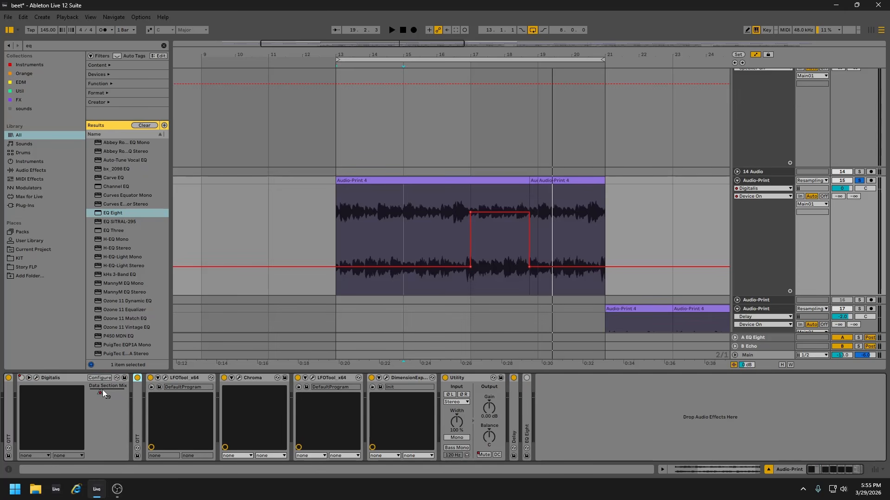
pyautogui.doubleClick(137, 409)
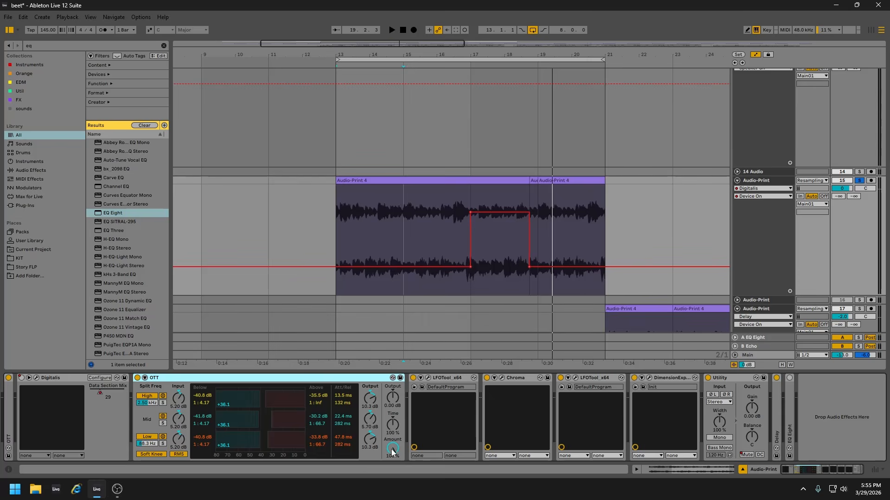
pyautogui.moveTo(61, 378); pyautogui.dragTo(779, 430)
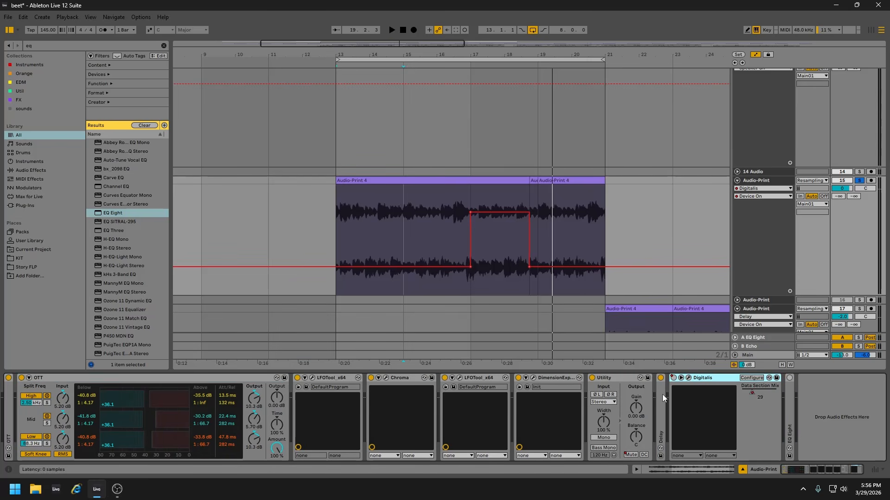
# Show the Data Section Mix automation of Digitalis and examine the plug-in's Cyber Dream settings in its window.
pyautogui.rightClick(752, 394)
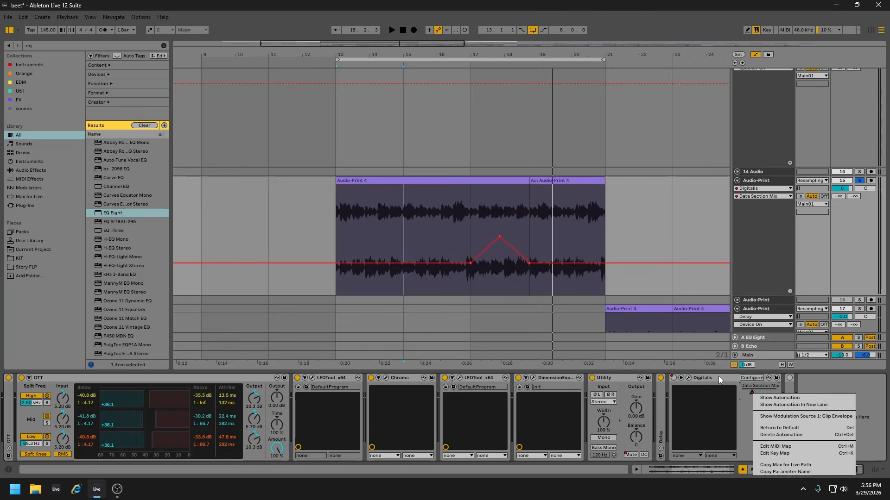
pyautogui.click(777, 415)
pyautogui.click(689, 378)
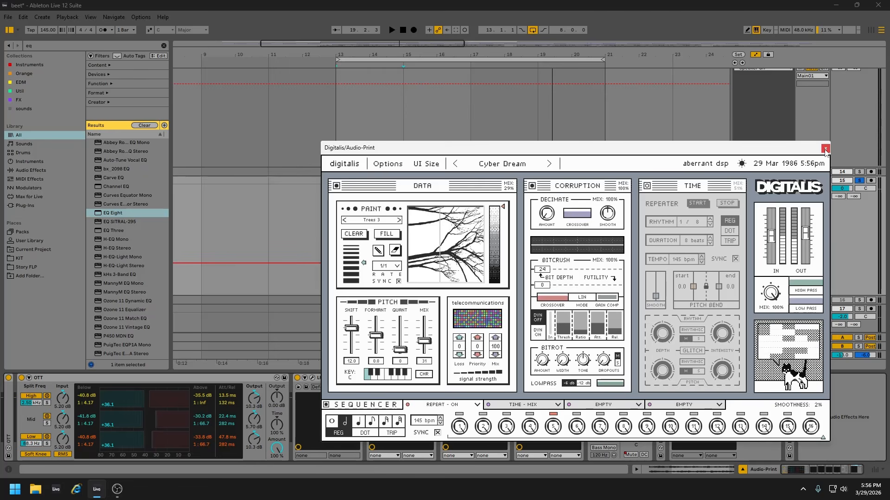
pyautogui.click(826, 149)
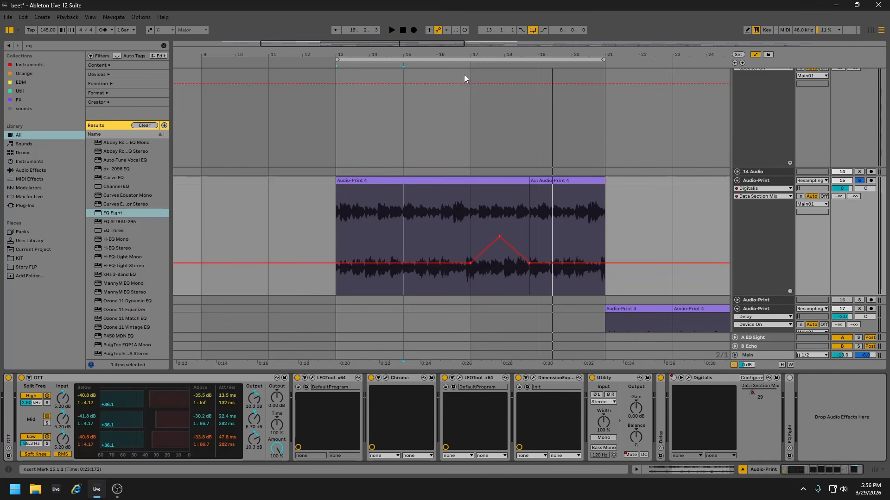
pyautogui.click(759, 181)
pyautogui.press('-')
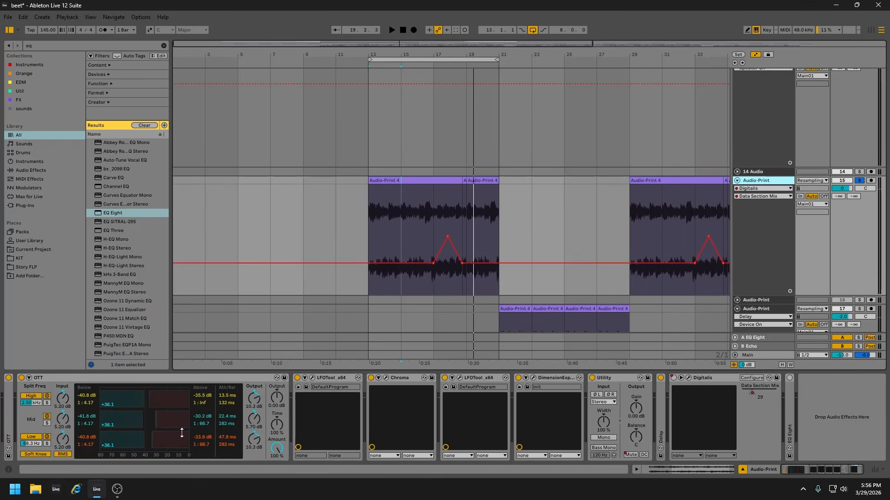
# Move Digitalis between the two OTTs again and play the Audio-Print clip from bar 13.
pyautogui.click(708, 377)
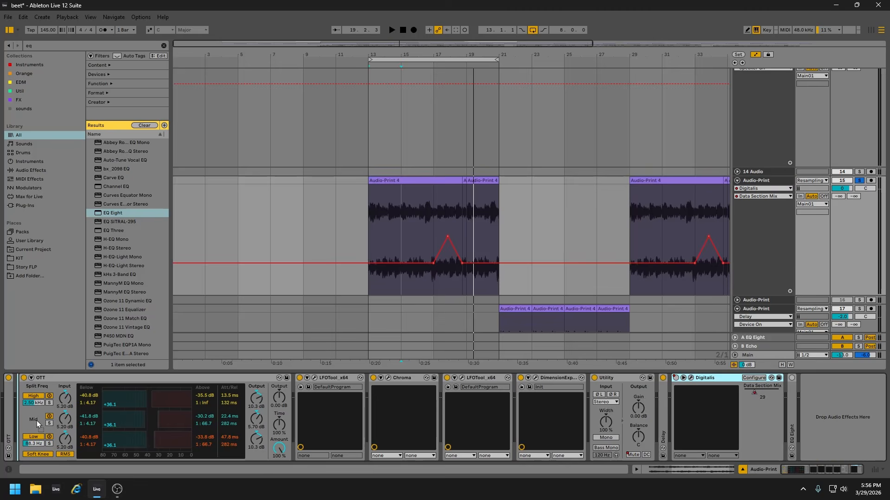
pyautogui.moveTo(22, 420); pyautogui.dragTo(22, 419)
pyautogui.click(404, 219)
pyautogui.scroll(5, 417, 219)
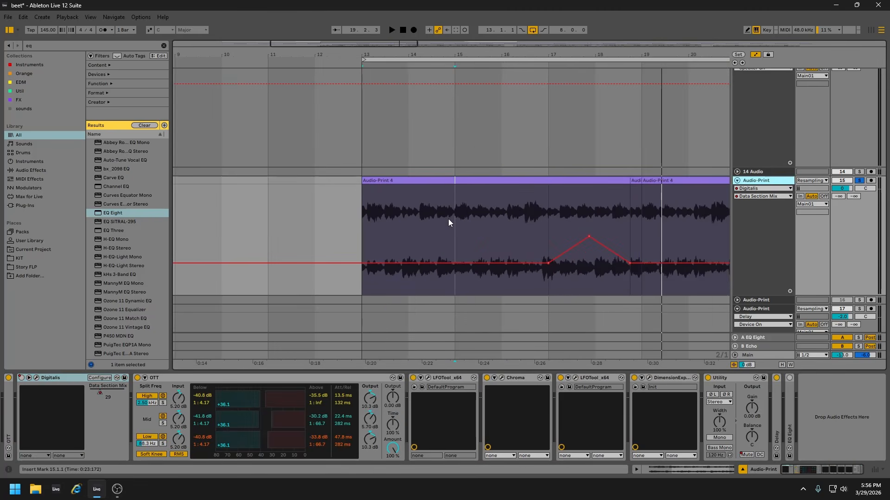
pyautogui.click(355, 65)
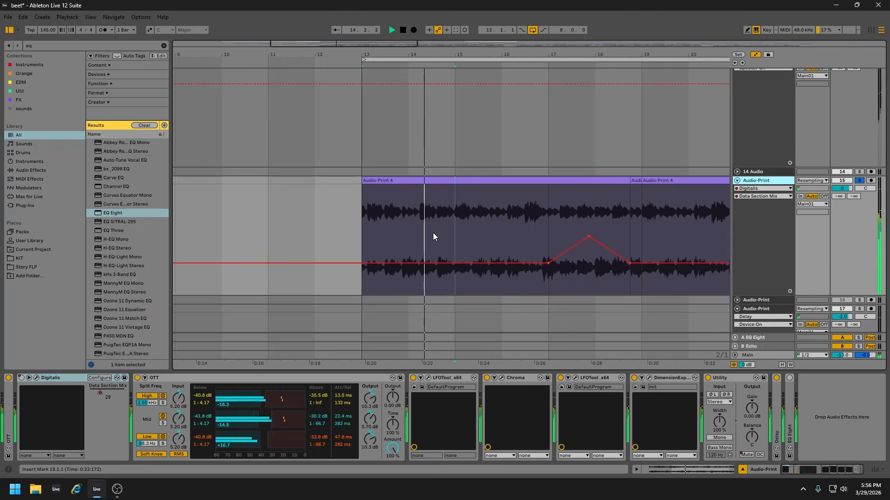
# Show the Utility's Mute automation during playback, stop, and move Digitalis back between the Delay and EQ Eight.
pyautogui.rightClick(746, 455)
pyautogui.click(760, 402)
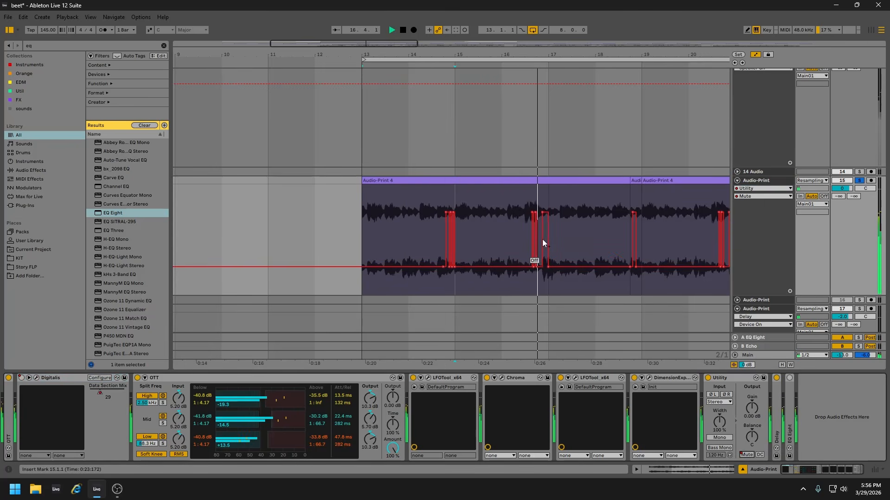
pyautogui.click(63, 376)
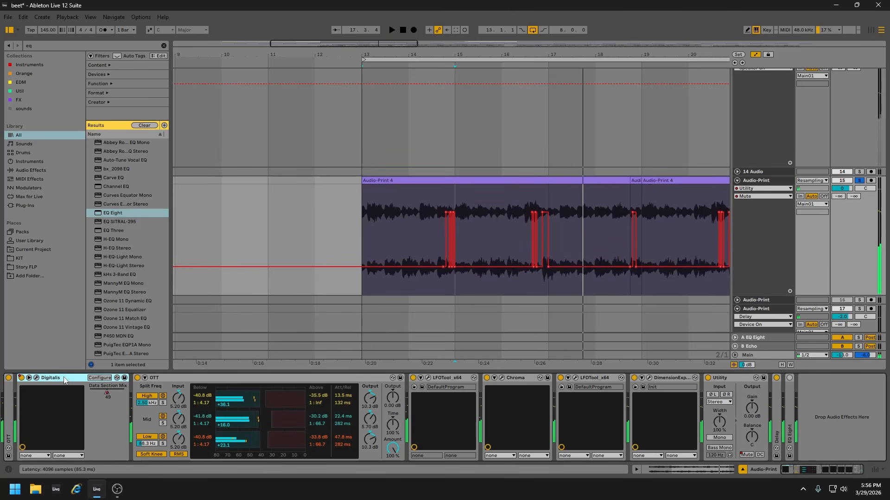
pyautogui.press('space')
pyautogui.moveTo(775, 422); pyautogui.dragTo(785, 422)
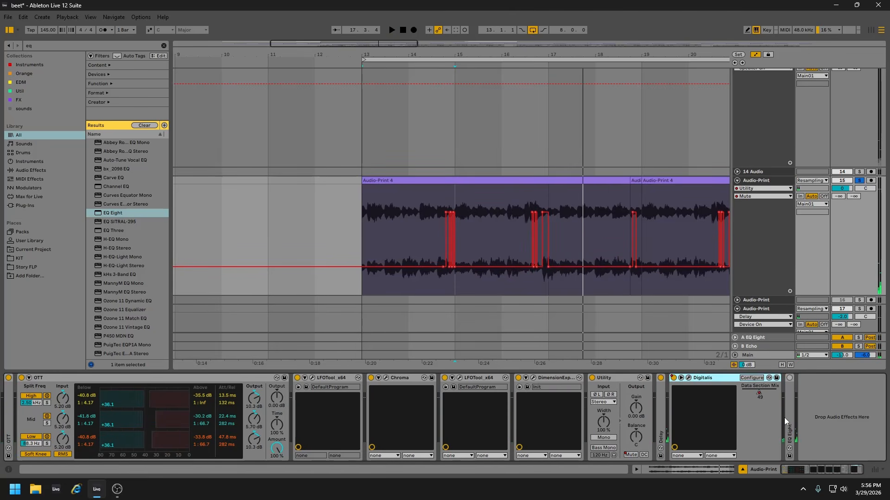
# Play from bar 13, and enable and expand the EQ Eight at the end of the chain.
pyautogui.click(359, 64)
pyautogui.moveTo(364, 58); pyautogui.dragTo(365, 54)
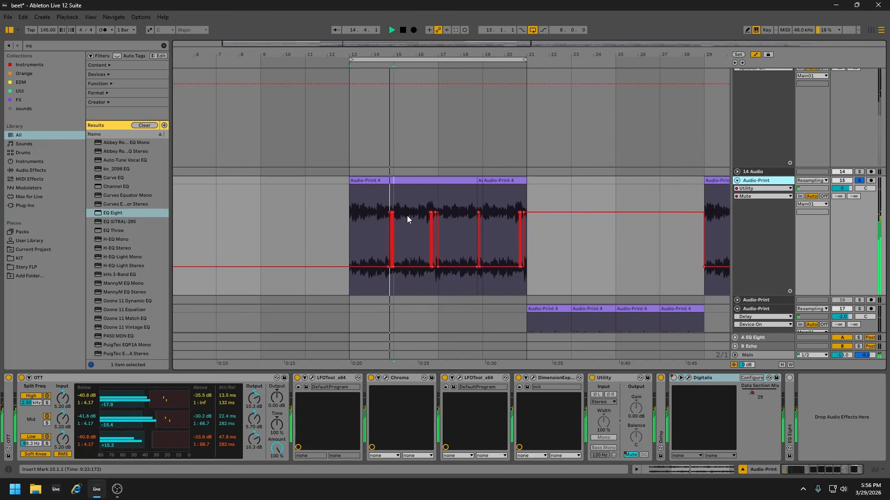
pyautogui.click(789, 378)
pyautogui.doubleClick(789, 392)
pyautogui.moveTo(827, 470); pyautogui.dragTo(848, 470)
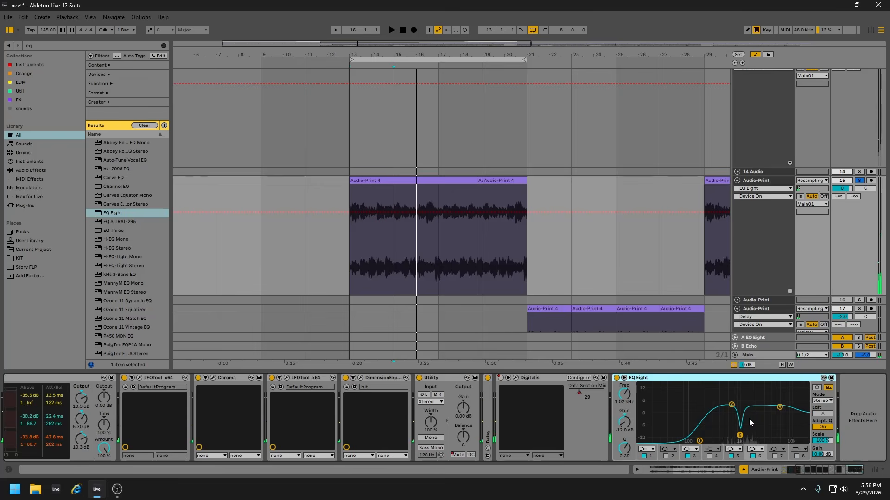
# Collapse Utility, DimensionExpander and the second OTT, move both OTTs between Digitalis and EQ Eight, and play from bar 13.
pyautogui.doubleClick(436, 378)
pyautogui.doubleClick(367, 378)
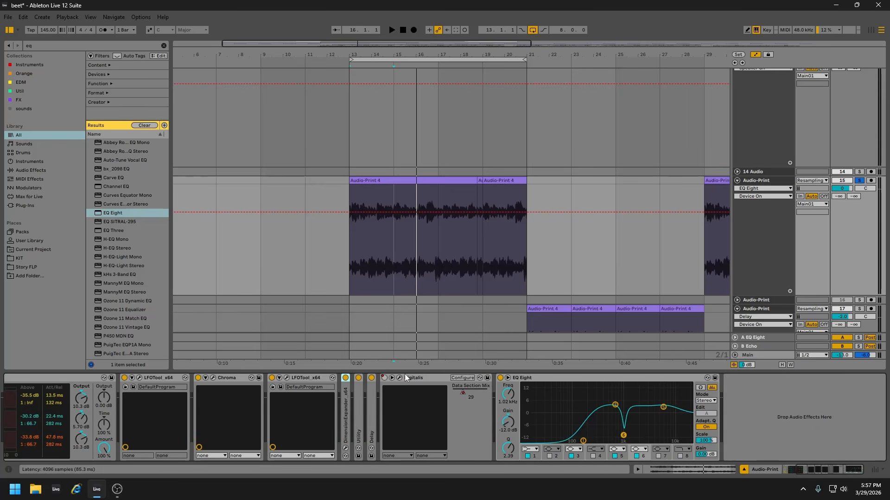
pyautogui.moveTo(812, 470); pyautogui.dragTo(756, 469)
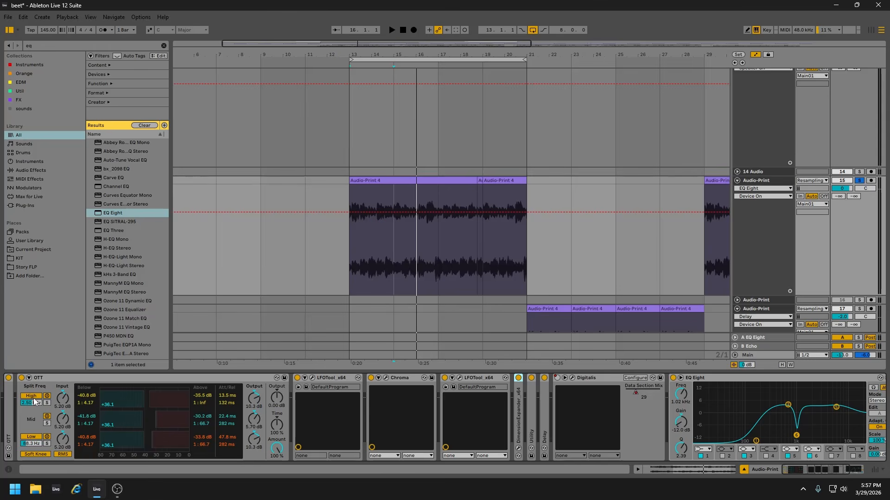
pyautogui.doubleClick(79, 379)
pyautogui.moveTo(25, 404); pyautogui.dragTo(401, 421)
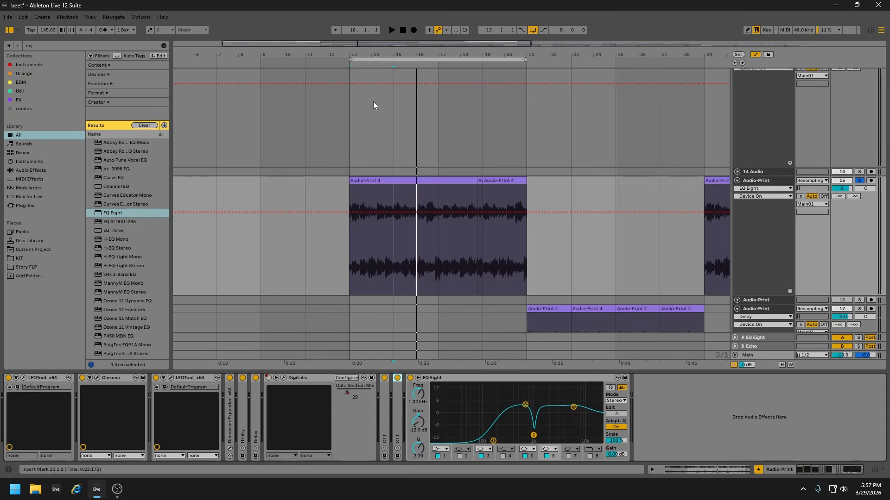
pyautogui.click(350, 66)
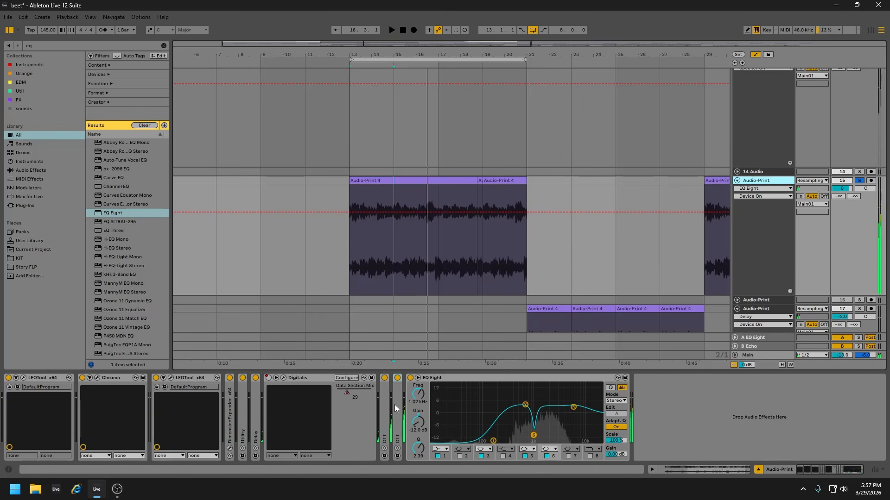
# Move both OTTs from between Digitalis and EQ Eight to the start of the chain, ahead of the first LFOTool.
pyautogui.moveTo(396, 411); pyautogui.dragTo(4, 411)
pyautogui.click(399, 421)
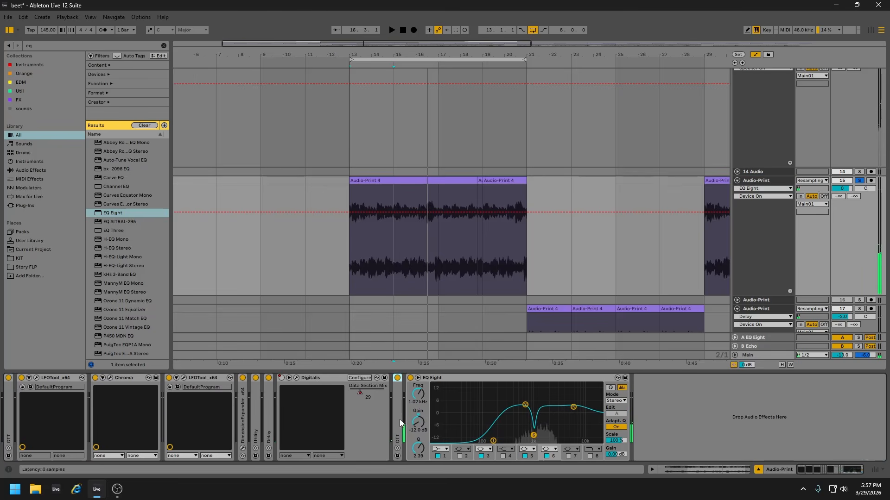
pyautogui.moveTo(400, 423); pyautogui.dragTo(26, 412)
# Expand the Delay and the second OTT in turn to review their settings, collapsing each again.
pyautogui.doubleClick(279, 424)
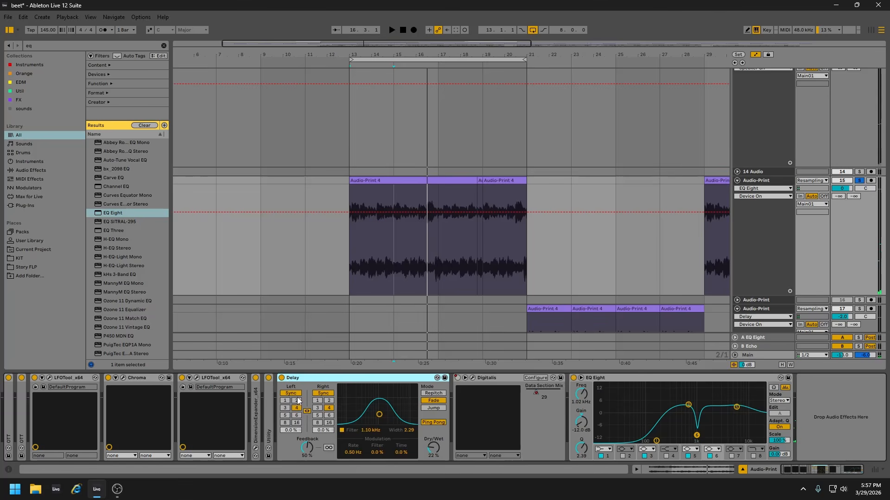
pyautogui.doubleClick(301, 379)
pyautogui.doubleClick(19, 419)
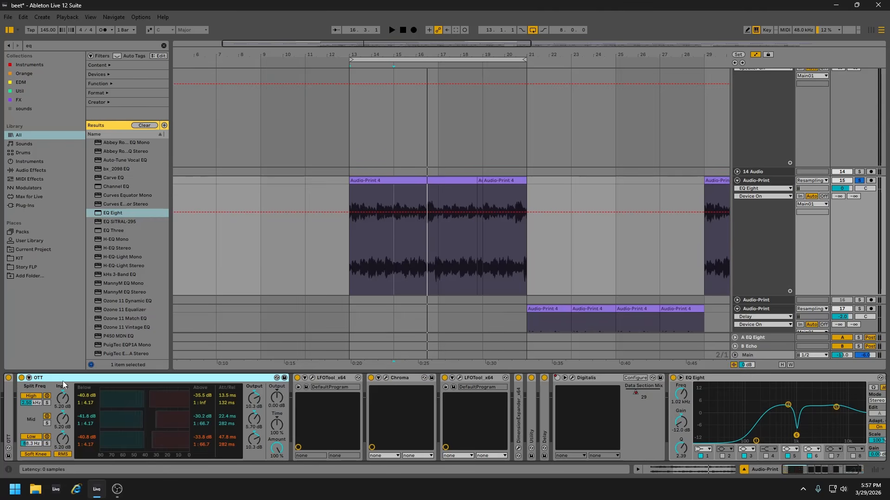
pyautogui.doubleClick(119, 382)
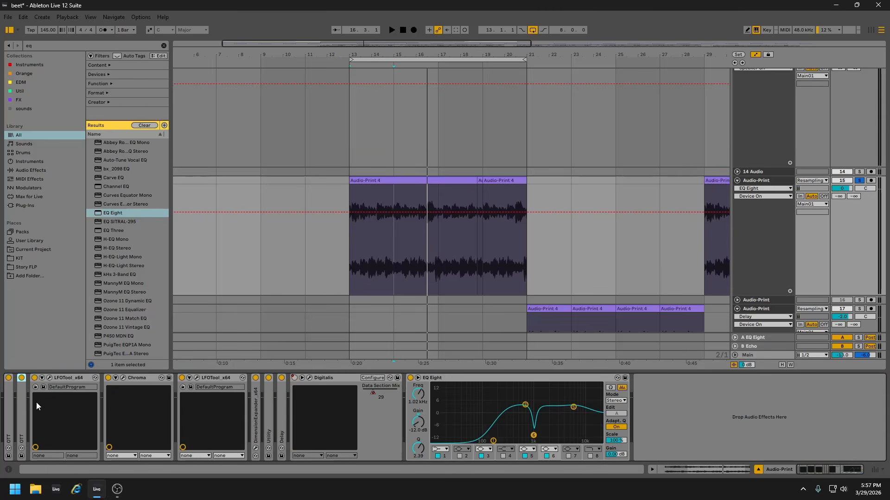
pyautogui.doubleClick(24, 403)
pyautogui.doubleClick(46, 377)
# Open the first LFOTool's plug-in window, examine its volume curve, and close the window.
pyautogui.click(49, 378)
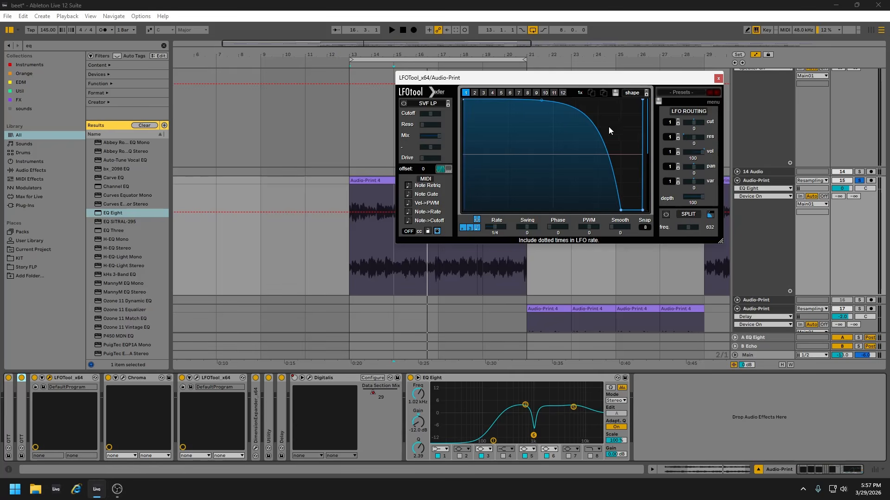
pyautogui.moveTo(556, 77); pyautogui.dragTo(397, 138)
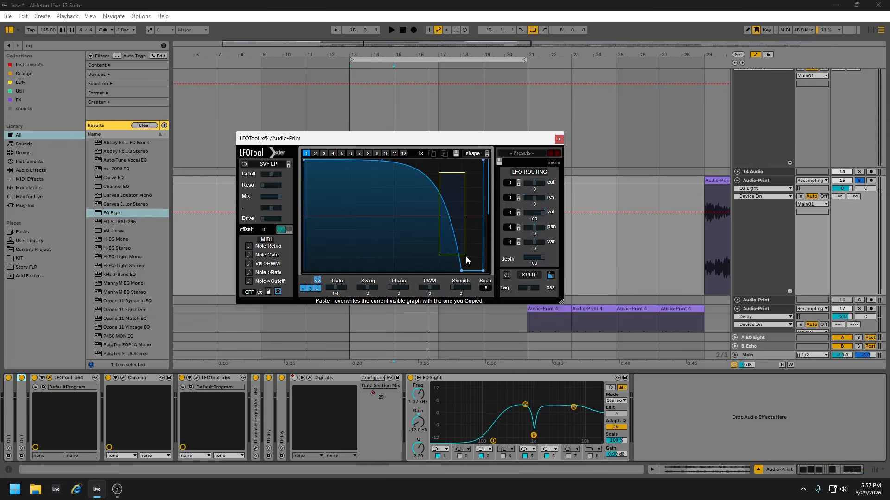
pyautogui.click(559, 139)
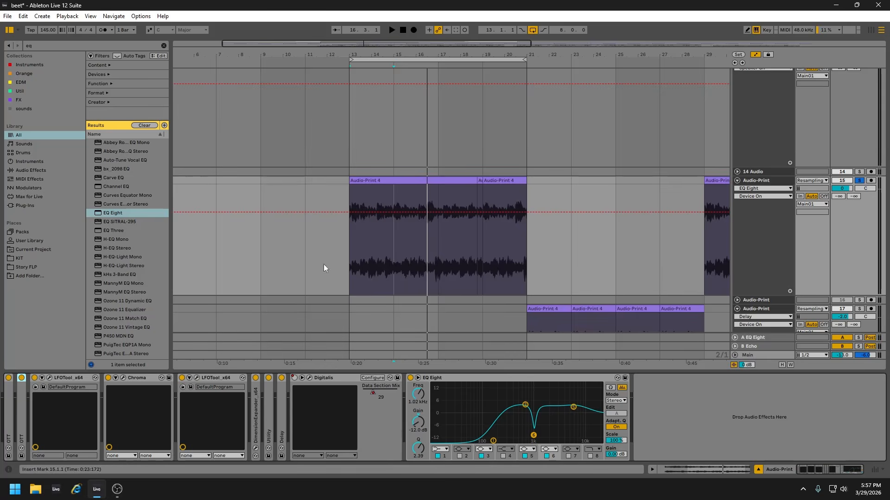
# Collapse the first LFOTool, Chroma and the second LFOTool, and briefly expand the Delay to review it.
pyautogui.doubleClick(68, 379)
pyautogui.doubleClick(76, 379)
pyautogui.doubleClick(91, 379)
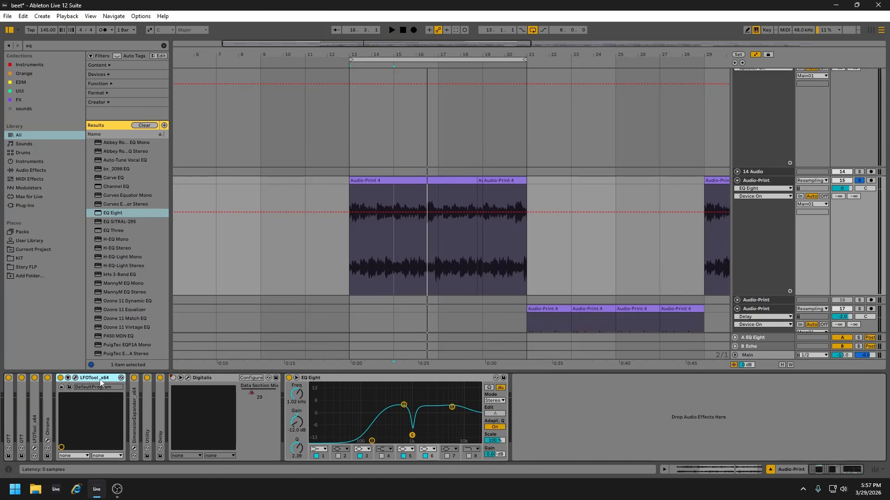
pyautogui.doubleClick(97, 410)
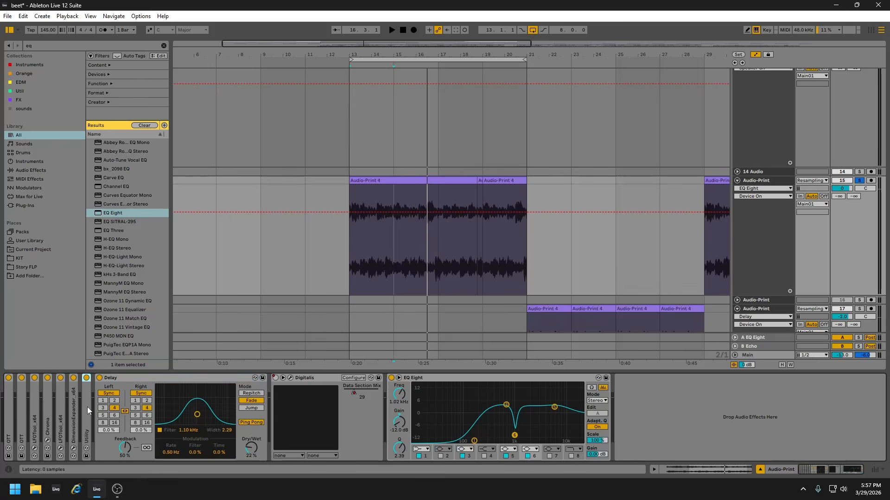
pyautogui.doubleClick(119, 378)
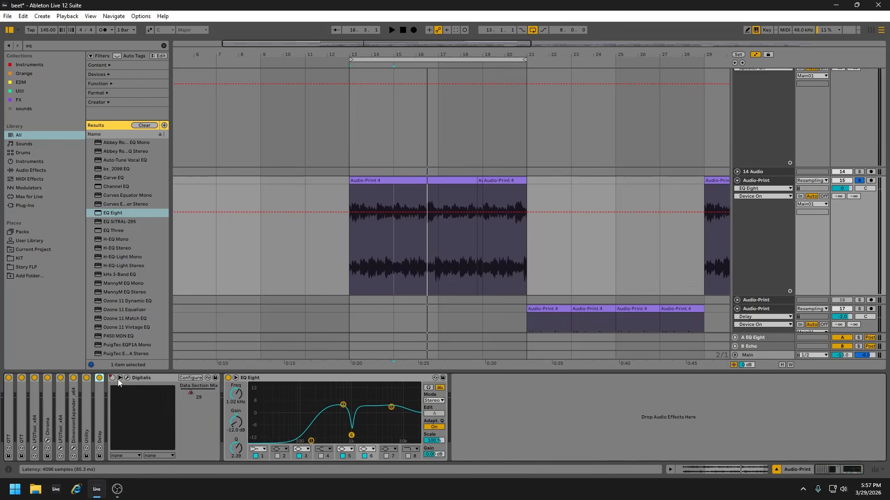
pyautogui.doubleClick(98, 403)
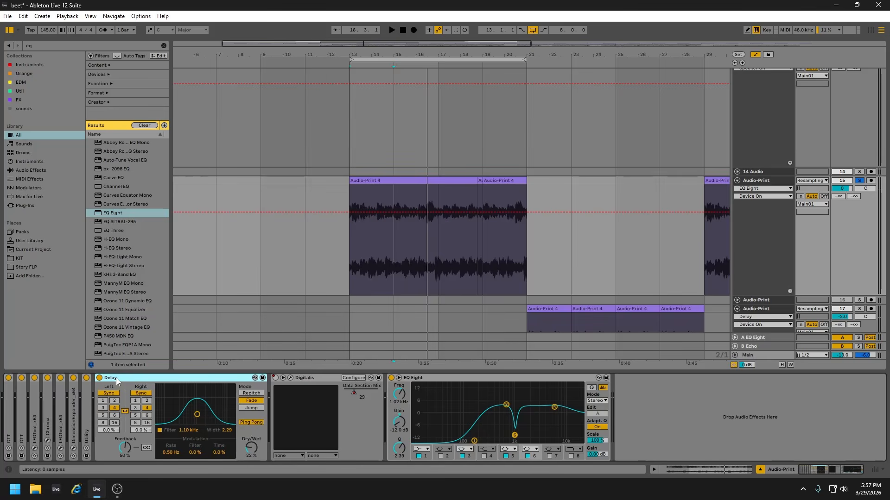
pyautogui.doubleClick(116, 378)
# Add a second EQ Eight at the end of the chain and set its band 1 to a steep low cut at 186 Hz.
pyautogui.click(163, 46)
pyautogui.write('eq')
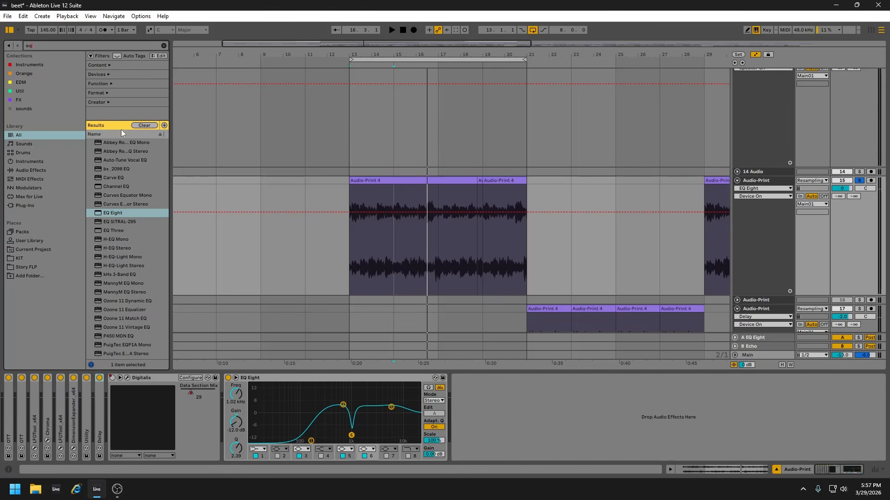
pyautogui.moveTo(113, 214); pyautogui.dragTo(464, 387)
pyautogui.click(487, 448)
pyautogui.click(485, 394)
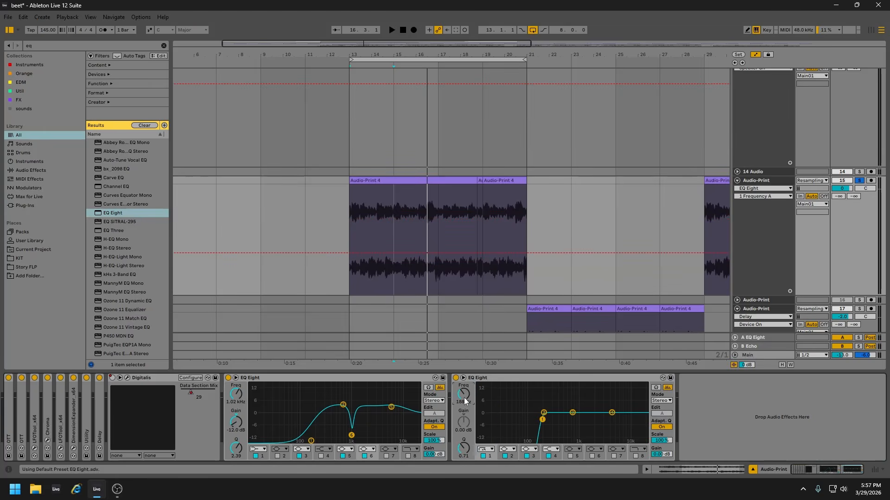
pyautogui.click(311, 441)
pyautogui.click(481, 381)
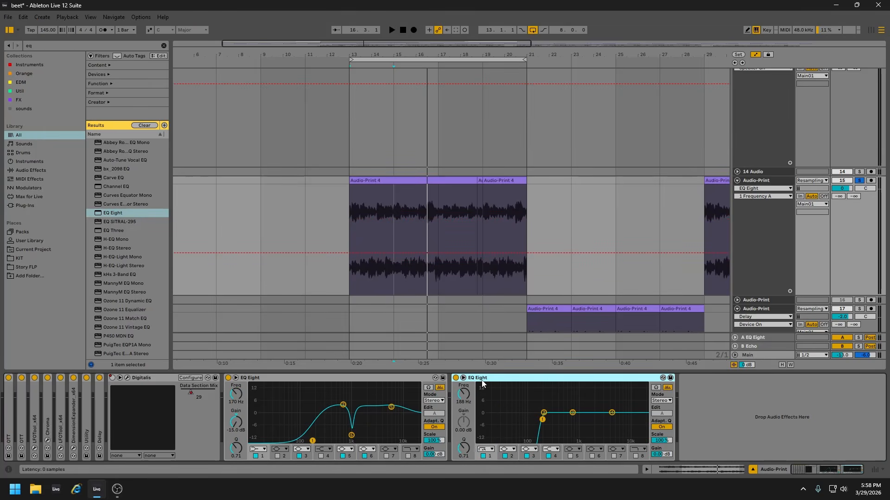
# Lower the new EQ Eight's band 1 low cut to 36.7 Hz with a Q of 1.77.
pyautogui.moveTo(471, 388); pyautogui.dragTo(471, 396)
pyautogui.moveTo(400, 55)
pyautogui.mouseDown()
pyautogui.moveTo(399, 77)
pyautogui.moveTo(397, 59)
pyautogui.moveTo(411, 44)
pyautogui.mouseUp()
pyautogui.scroll(-6, 443, 250)
pyautogui.scroll(2, 442, 247)
pyautogui.scroll(3, 450, 216)
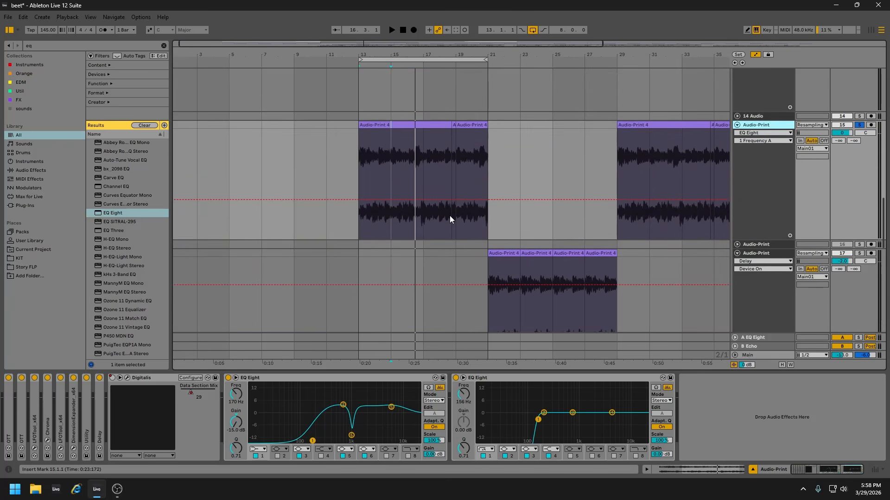
pyautogui.click(504, 380)
pyautogui.moveTo(536, 416); pyautogui.dragTo(507, 422)
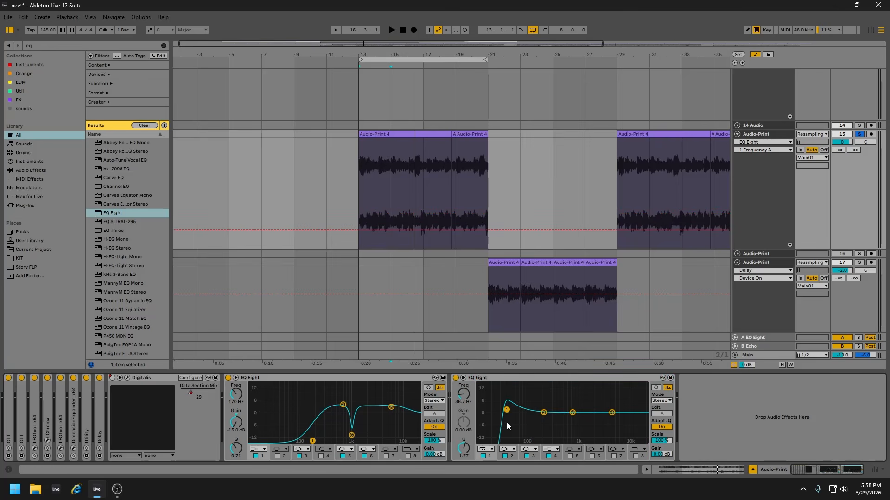
# Change the new EQ Eight's band 1 to a low shelf at 144 Hz and -15 dB, with Q reset to its default 0.71.
pyautogui.click(489, 449)
pyautogui.click(482, 409)
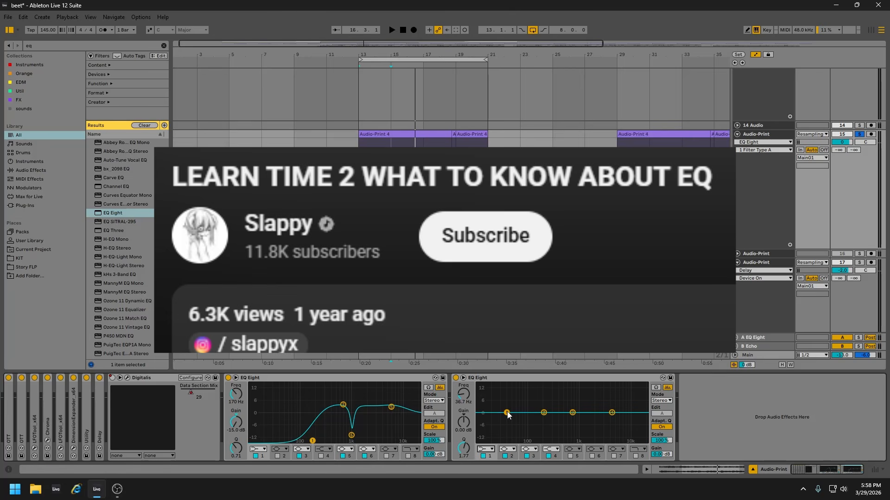
pyautogui.moveTo(507, 413); pyautogui.dragTo(540, 441)
pyautogui.rightClick(467, 451)
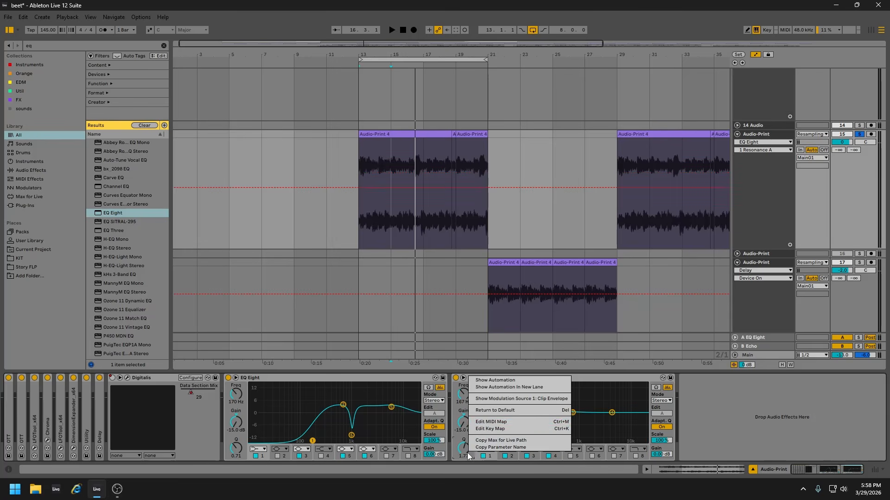
pyautogui.click(488, 411)
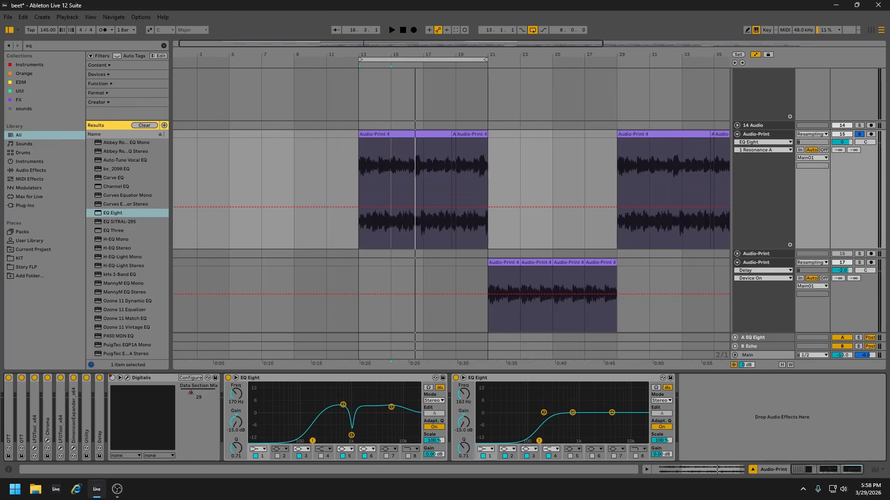
pyautogui.moveTo(540, 441); pyautogui.dragTo(536, 439)
# Delete the second EQ Eight from the end of the chain and collapse the remaining one.
pyautogui.click(513, 382)
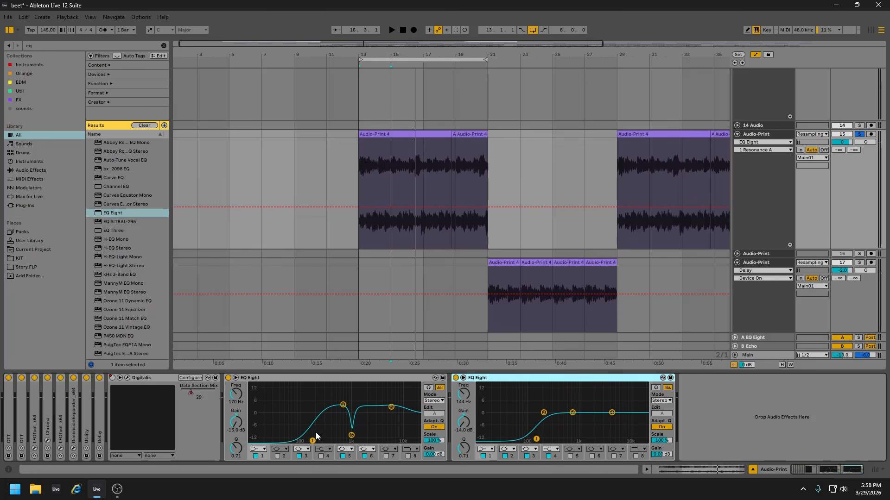
pyautogui.press('Delete')
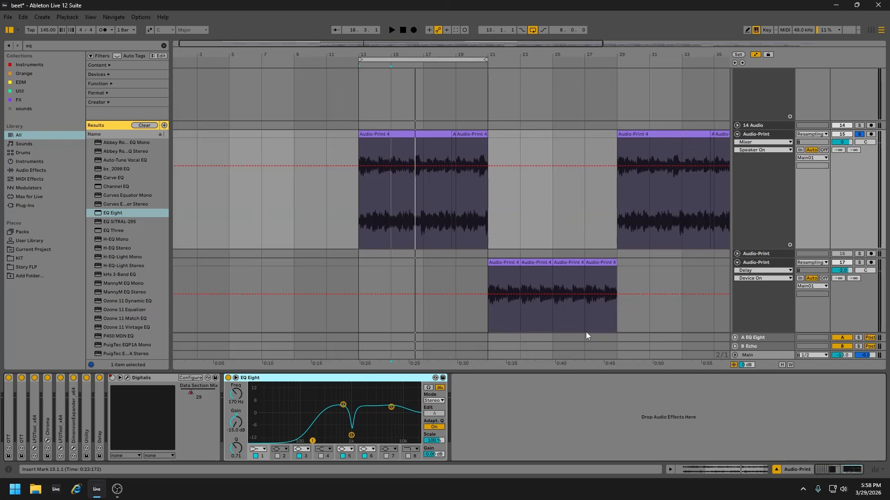
pyautogui.doubleClick(372, 381)
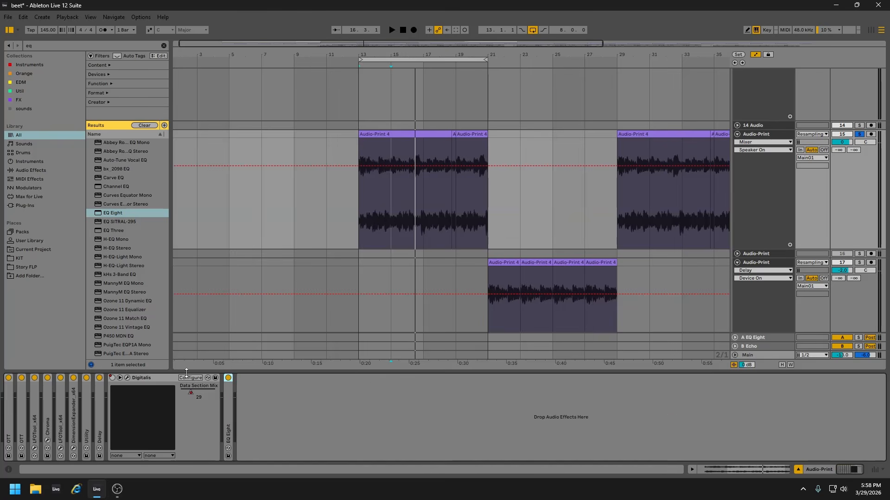
# Select the Audio-Print clips from bar 13 to bar 21 on track 15 and expand the EQ Eight.
pyautogui.scroll(-1, 491, 248)
pyautogui.moveTo(430, 55); pyautogui.dragTo(366, 101)
pyautogui.scroll(3, 404, 186)
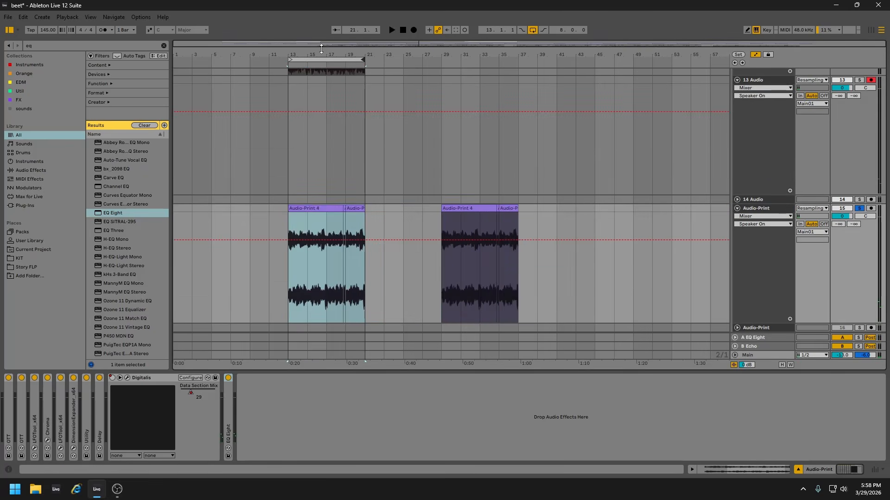
pyautogui.moveTo(321, 49); pyautogui.dragTo(338, 91)
pyautogui.doubleClick(228, 433)
pyautogui.scroll(-2, 404, 260)
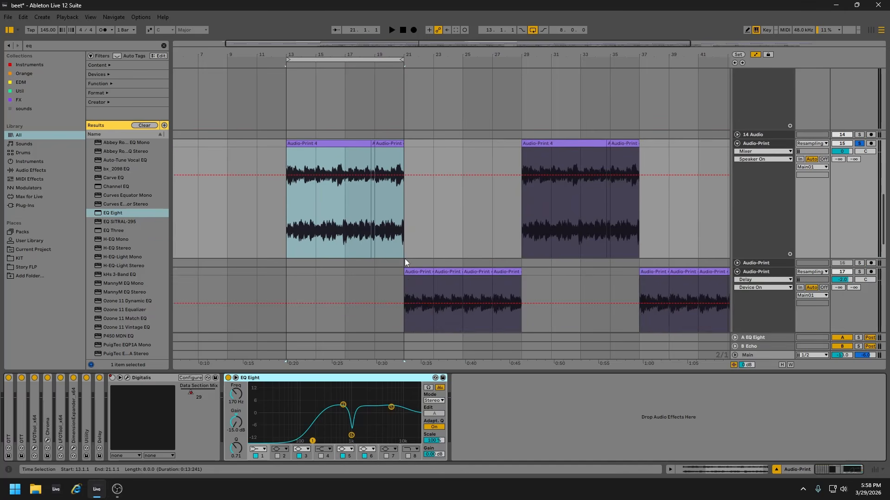
# Select the first Audio-Print 4 clip at bar 13 on track 15 and play it.
pyautogui.scroll(-4, 405, 259)
pyautogui.moveTo(356, 53); pyautogui.dragTo(339, 37)
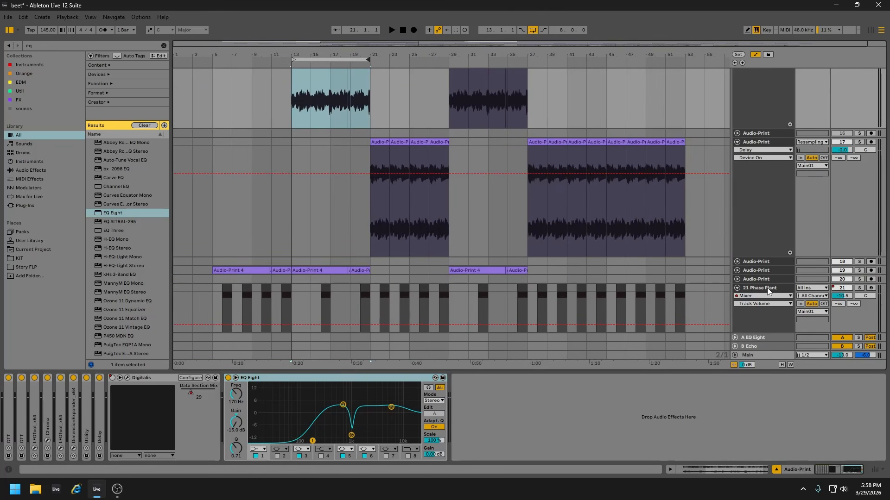
pyautogui.scroll(3, 304, 213)
pyautogui.click(326, 116)
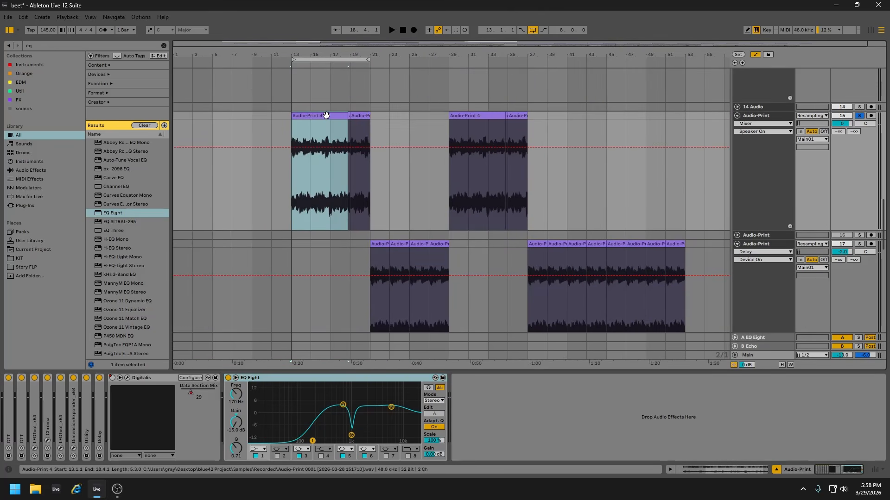
pyautogui.press('+')
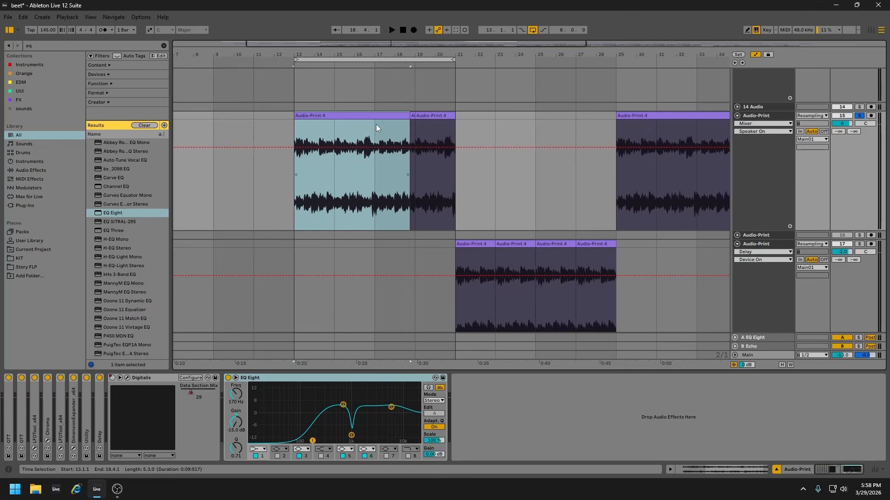
pyautogui.press('space')
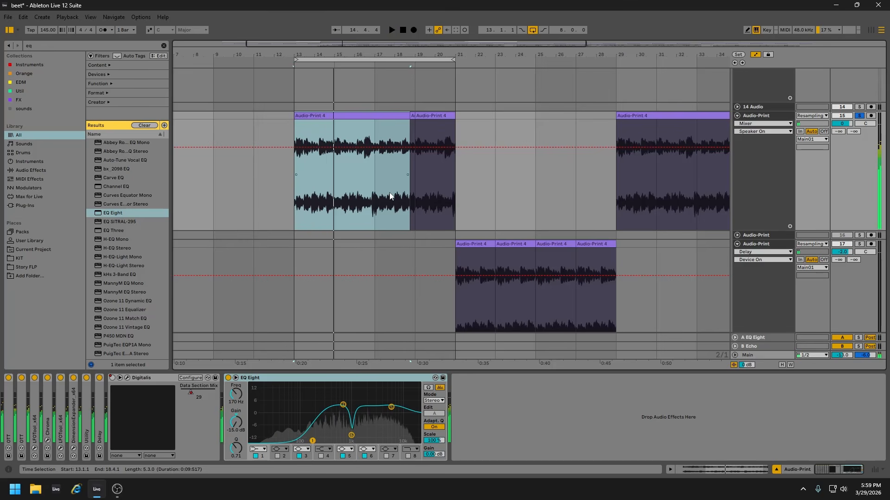
# Unfold Audio-Print track 19, show its device chain, and solo the track.
pyautogui.scroll(-2, 394, 214)
pyautogui.scroll(-3, 396, 216)
pyautogui.click(737, 261)
pyautogui.scroll(-2, 762, 255)
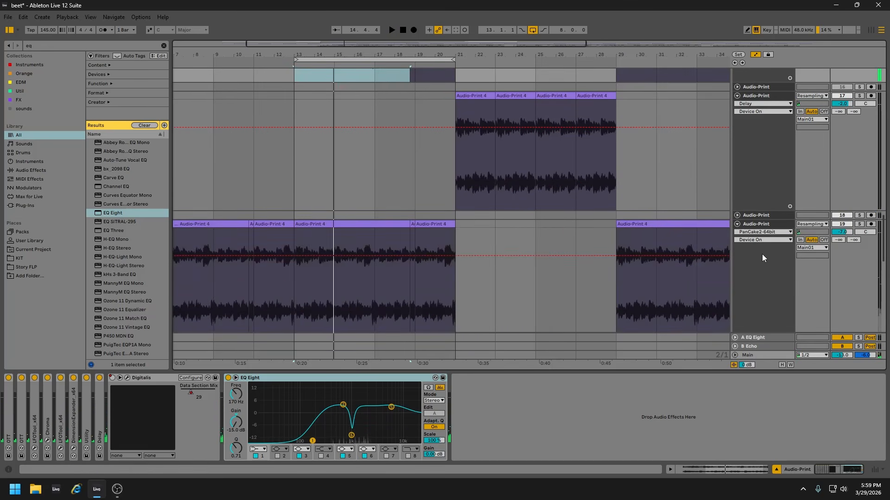
pyautogui.click(760, 226)
pyautogui.click(860, 223)
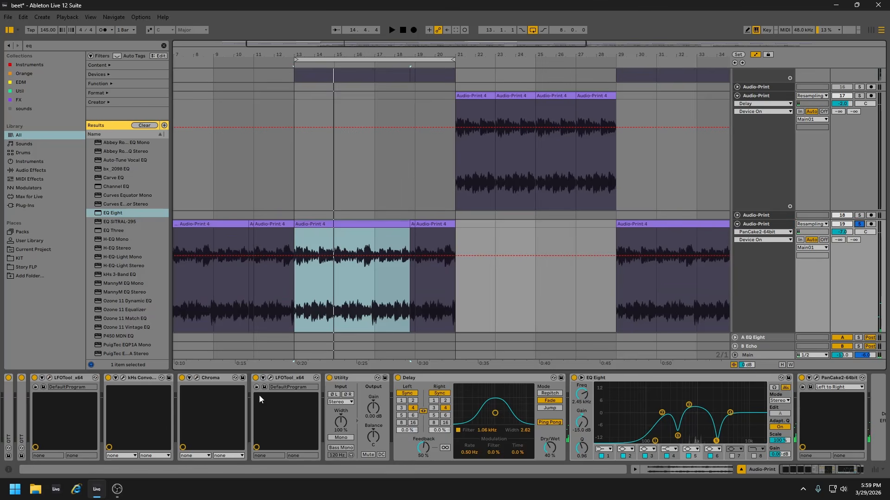
# Collapse the first LFOTool, kHs Convolver, Chroma and the second LFOTool in track 19's chain.
pyautogui.doubleClick(54, 380)
pyautogui.doubleClick(76, 378)
pyautogui.doubleClick(82, 377)
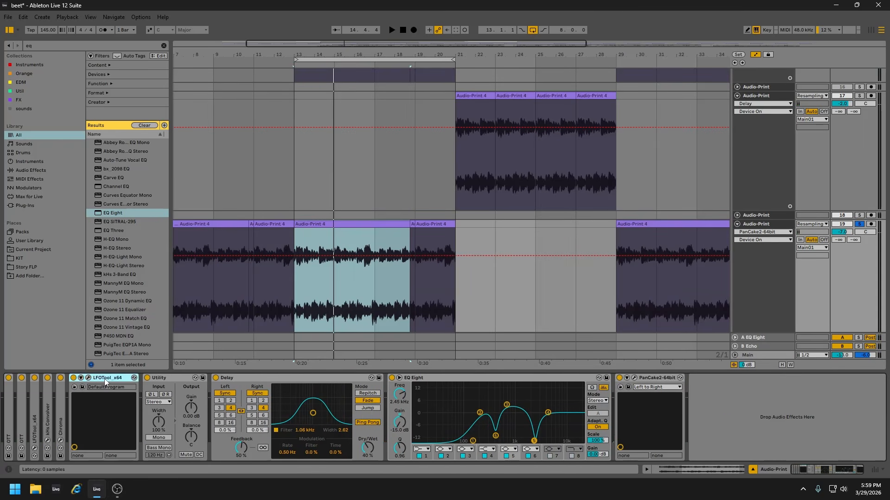
pyautogui.doubleClick(88, 378)
# Expand Chroma on track 19, open its plug-in window to review the key and range settings, and close it.
pyautogui.doubleClick(59, 419)
pyautogui.click(75, 378)
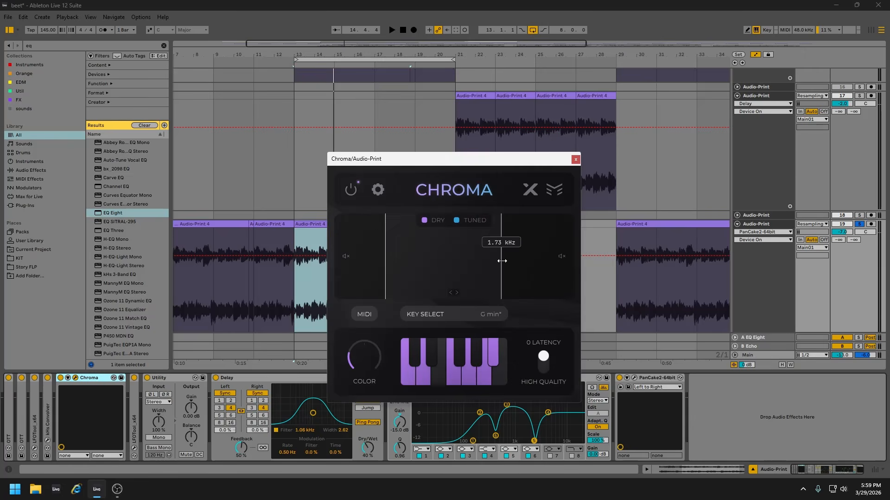
pyautogui.click(576, 159)
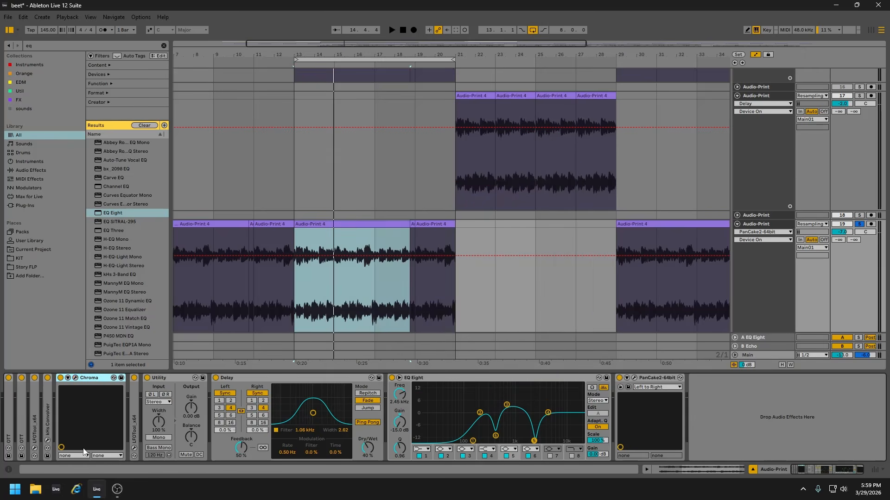
# Expand kHs Convolver, open its plug-in window clear of the selected clip, and play track 19 from bar 13.
pyautogui.doubleClick(48, 432)
pyautogui.click(73, 385)
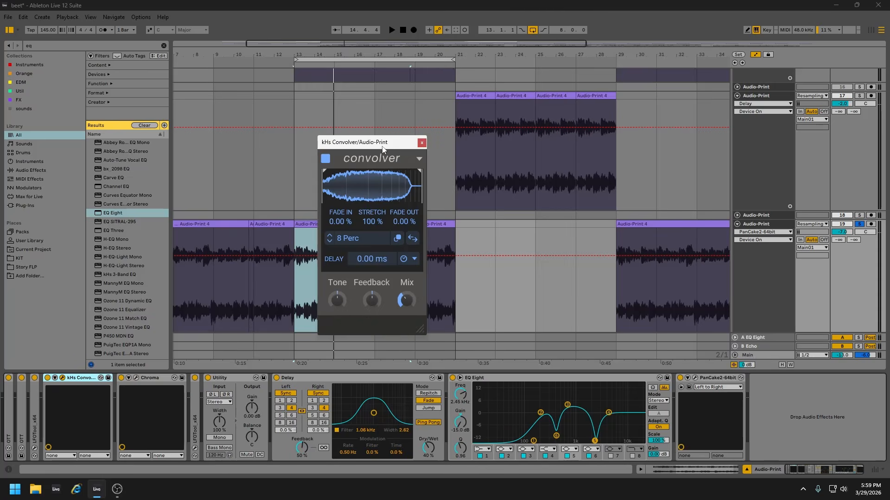
pyautogui.moveTo(382, 149); pyautogui.dragTo(551, 170)
pyautogui.press('space')
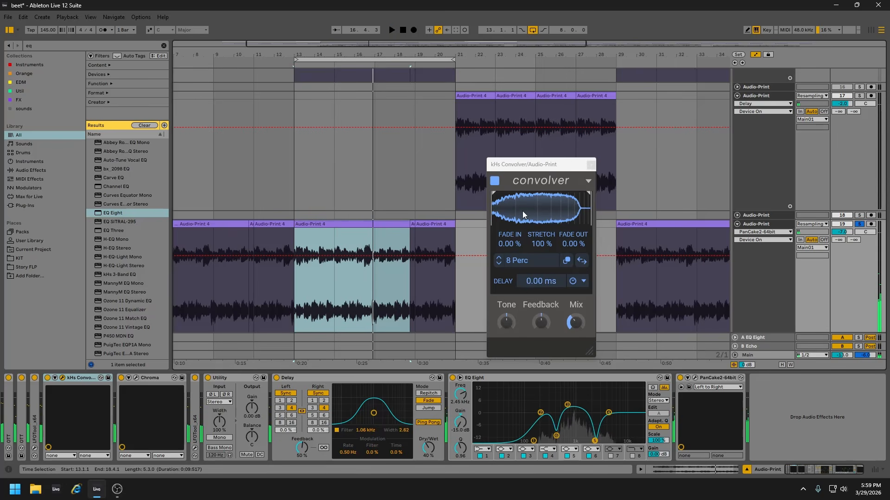
# Search the browser for "8 perc" and preview the 8 Perc.wav sample used as kHs Convolver's impulse response.
pyautogui.moveTo(532, 169); pyautogui.dragTo(451, 151)
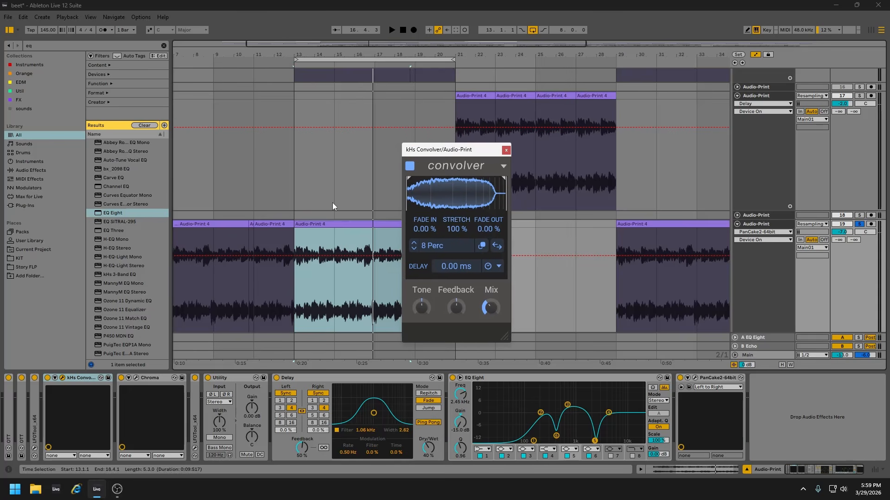
pyautogui.click(163, 46)
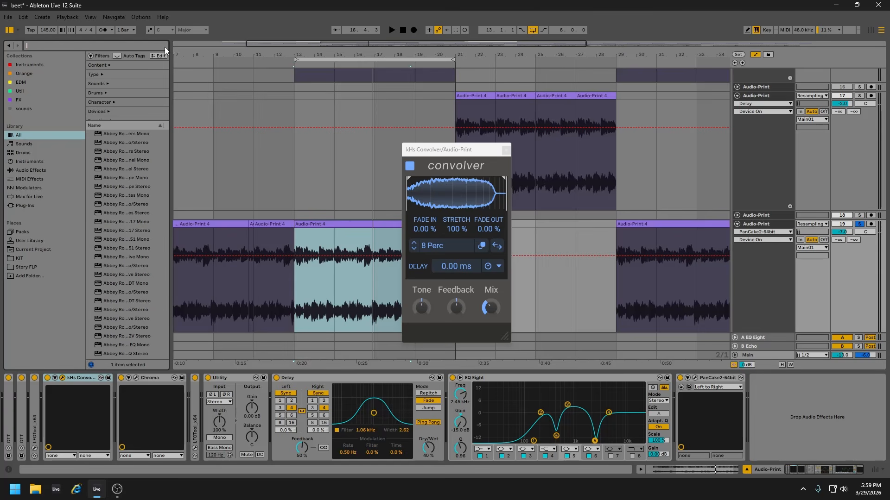
pyautogui.write('8 perc')
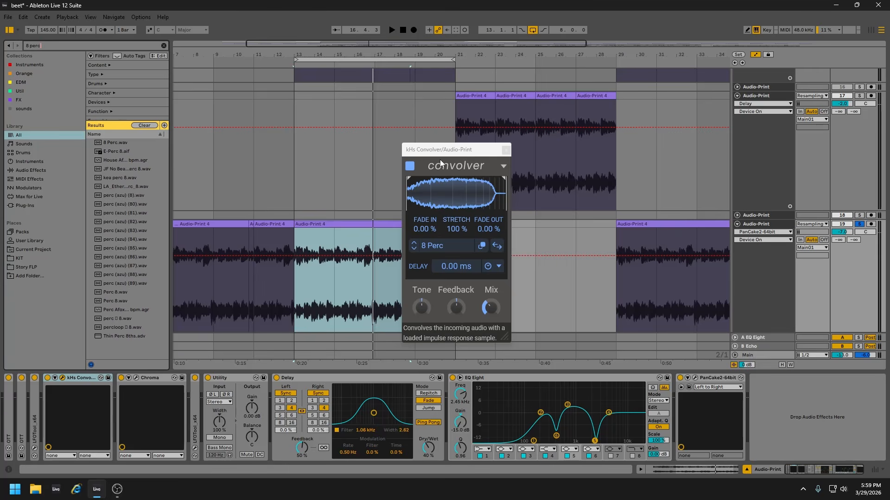
pyautogui.moveTo(440, 151); pyautogui.dragTo(411, 164)
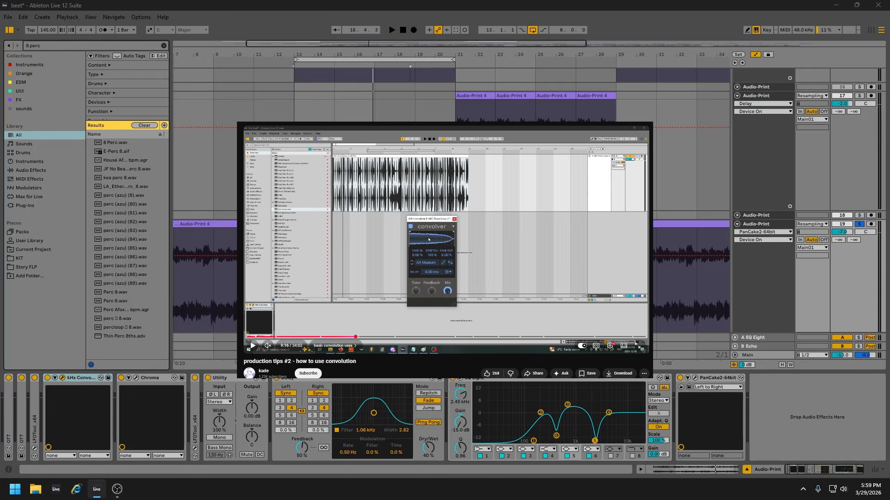
pyautogui.click(112, 144)
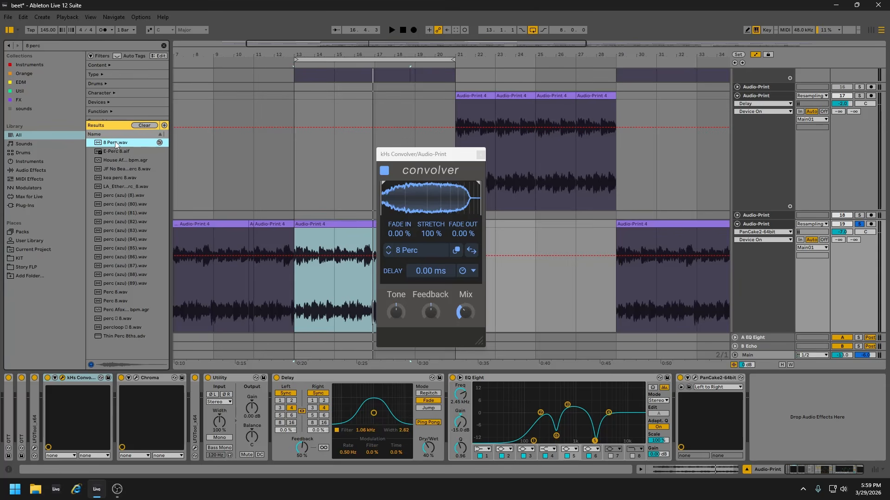
pyautogui.moveTo(433, 155); pyautogui.dragTo(481, 144)
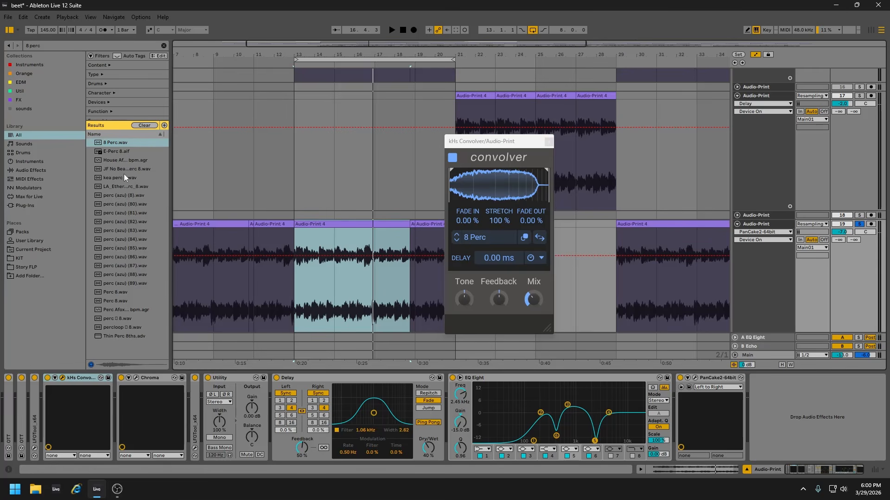
pyautogui.click(117, 144)
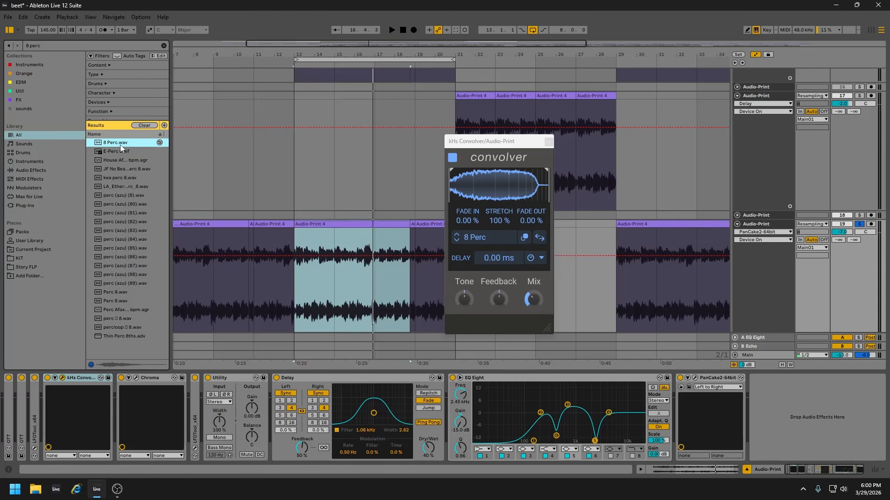
# Play track 19 from bar 13 to check kHs Convolver's Mix control, stop playback, and close the plug-in window.
pyautogui.click(499, 150)
pyautogui.moveTo(499, 150); pyautogui.dragTo(434, 214)
pyautogui.press('space')
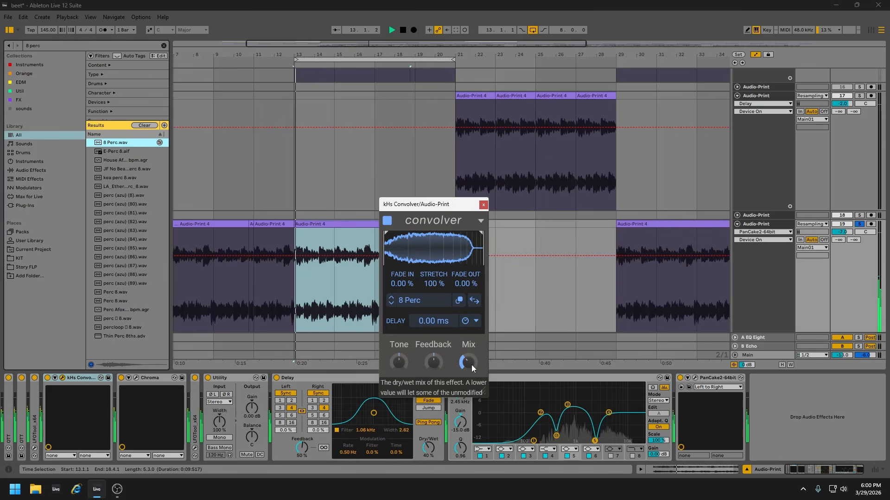
pyautogui.click(72, 386)
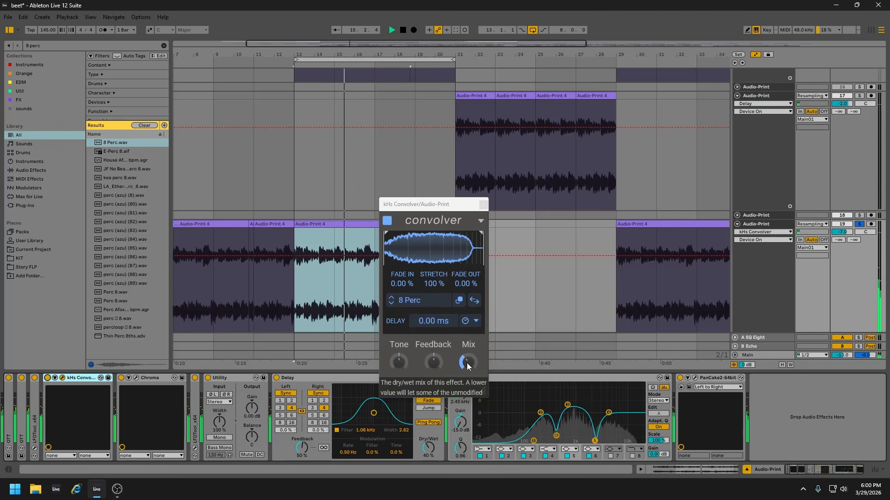
pyautogui.moveTo(467, 362)
pyautogui.mouseDown()
pyautogui.moveTo(467, 340)
pyautogui.moveTo(468, 369)
pyautogui.mouseUp()
pyautogui.press('space')
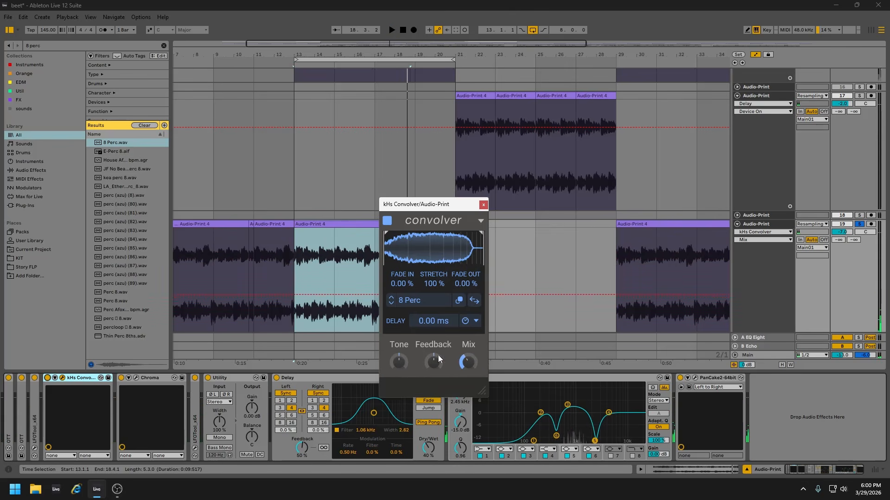
pyautogui.click(484, 205)
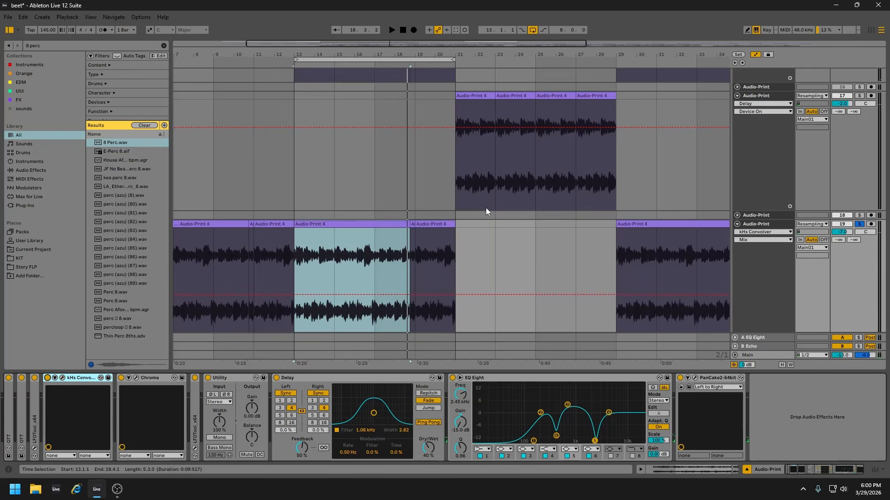
# Expand the second LFOTool on track 19 briefly, and collapse it together with Utility and Delay.
pyautogui.doubleClick(196, 424)
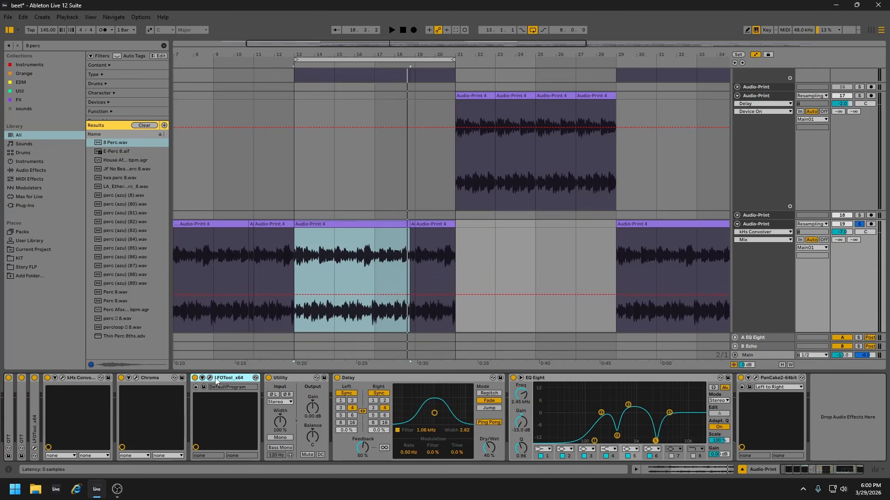
pyautogui.doubleClick(244, 379)
pyautogui.doubleClick(248, 379)
pyautogui.doubleClick(262, 382)
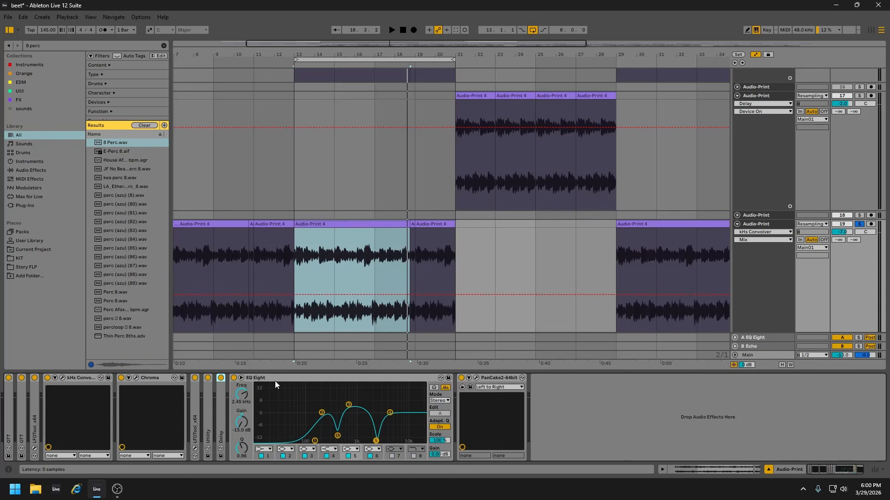
# Audition PanCake2 on track 19 with its Mix raised to 100%, and return the Mix to about 42%.
pyautogui.click(477, 377)
pyautogui.moveTo(180, 88); pyautogui.dragTo(582, 108)
pyautogui.press('space')
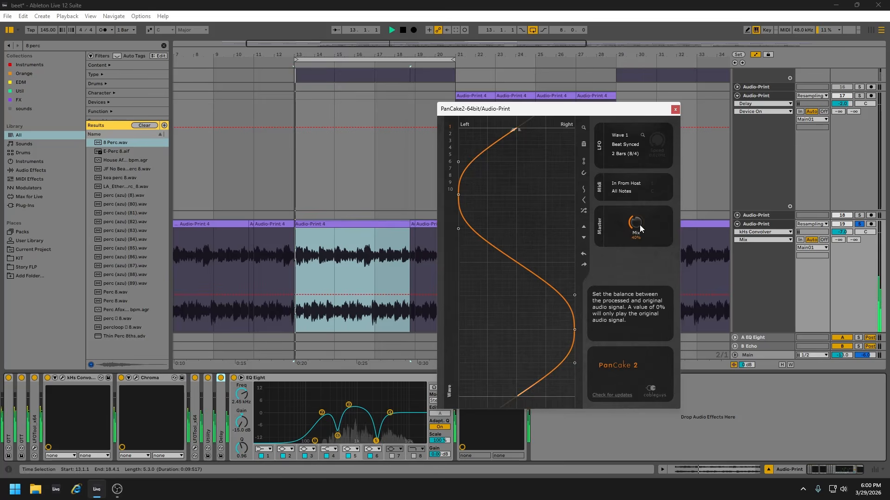
pyautogui.moveTo(637, 223); pyautogui.dragTo(636, 193)
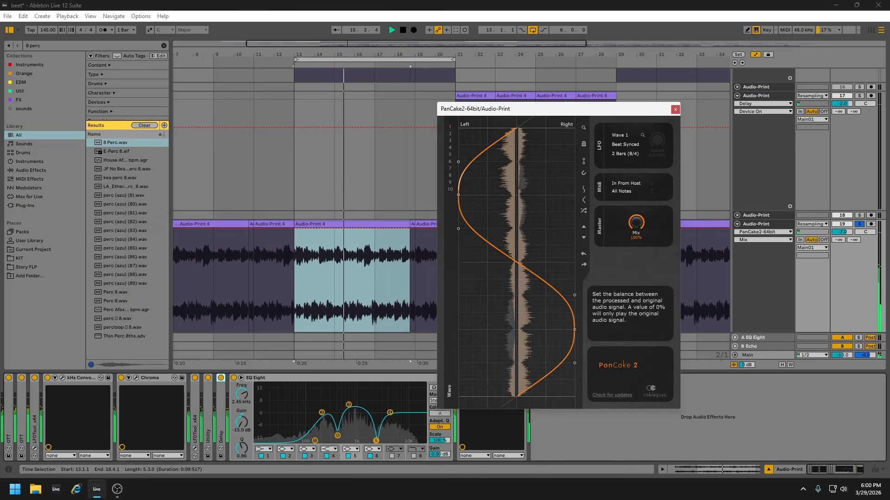
pyautogui.moveTo(637, 193); pyautogui.dragTo(637, 226)
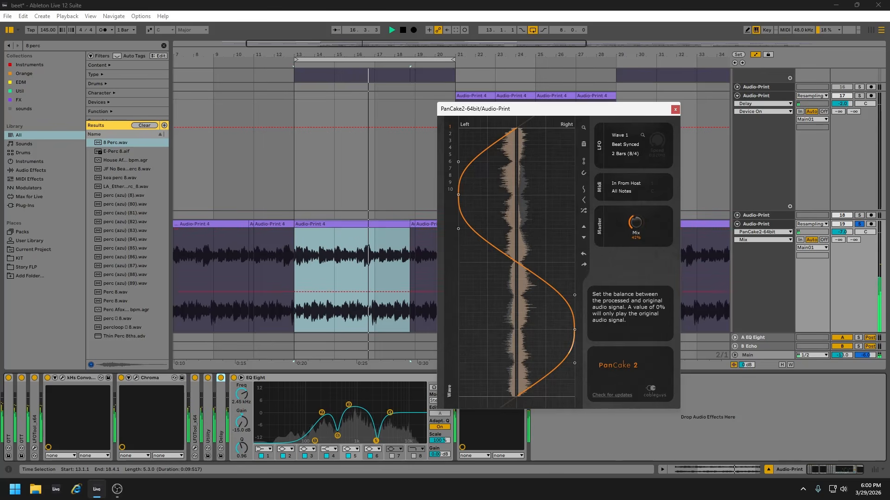
pyautogui.click(675, 110)
pyautogui.press('space')
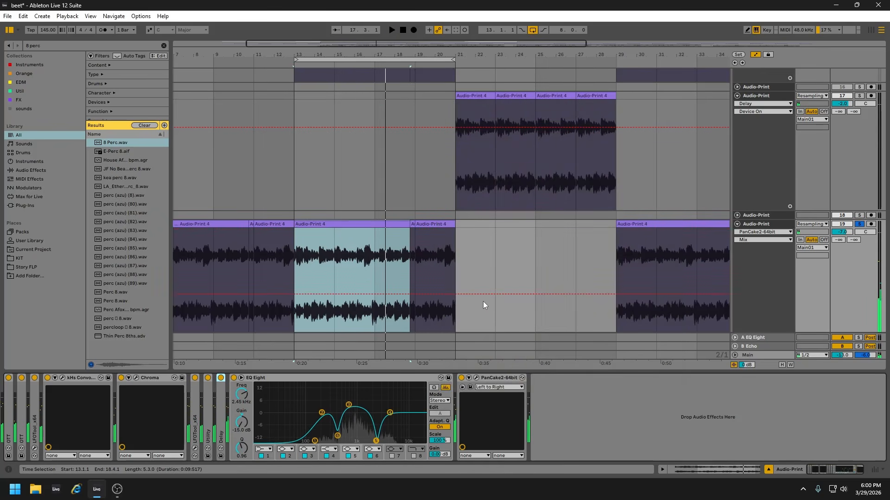
# Unfold the Delay devices on Audio-Print tracks 19 and 15 to examine their settings.
pyautogui.scroll(2, 483, 301)
pyautogui.doubleClick(222, 437)
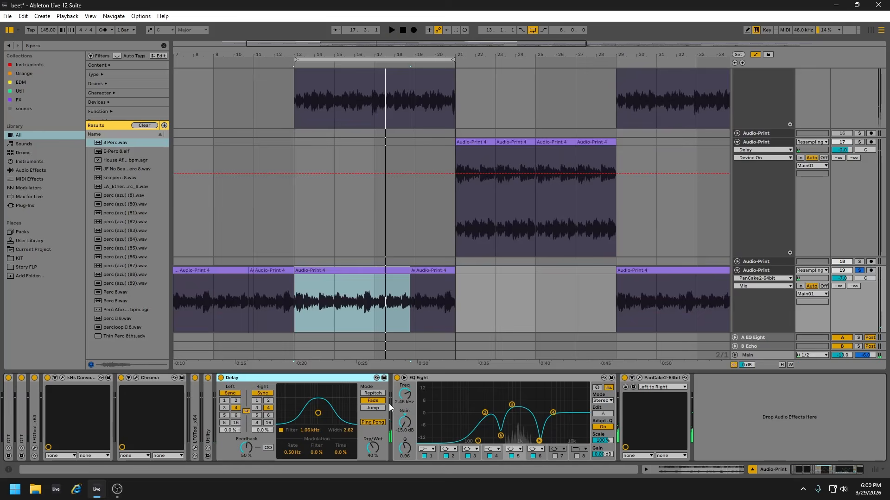
pyautogui.scroll(4, 403, 134)
pyautogui.click(398, 116)
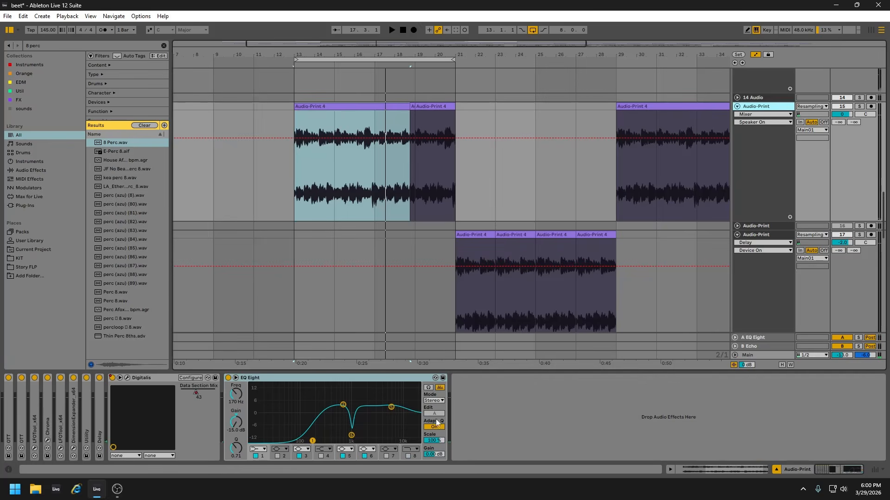
pyautogui.doubleClick(100, 435)
pyautogui.scroll(-3, 631, 263)
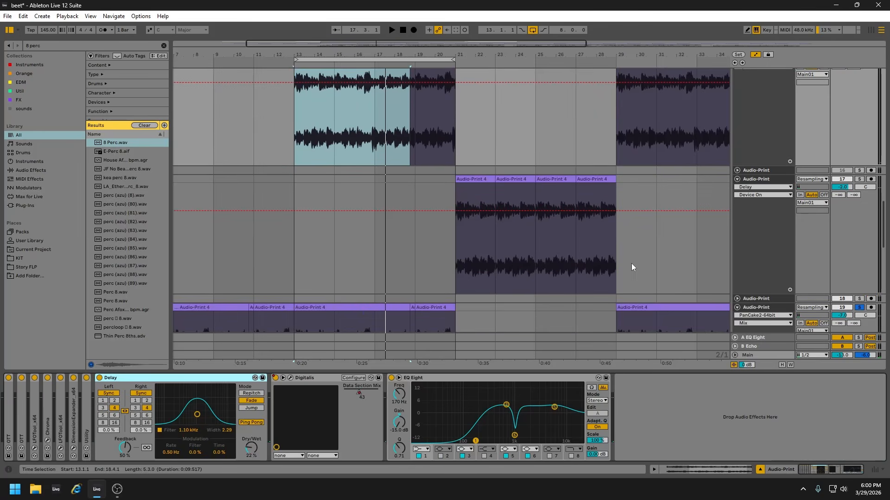
# Solo Audio-Print track 15 together with track 19 and listen to the loop from bar 13.
pyautogui.scroll(4, 631, 263)
pyautogui.click(859, 125)
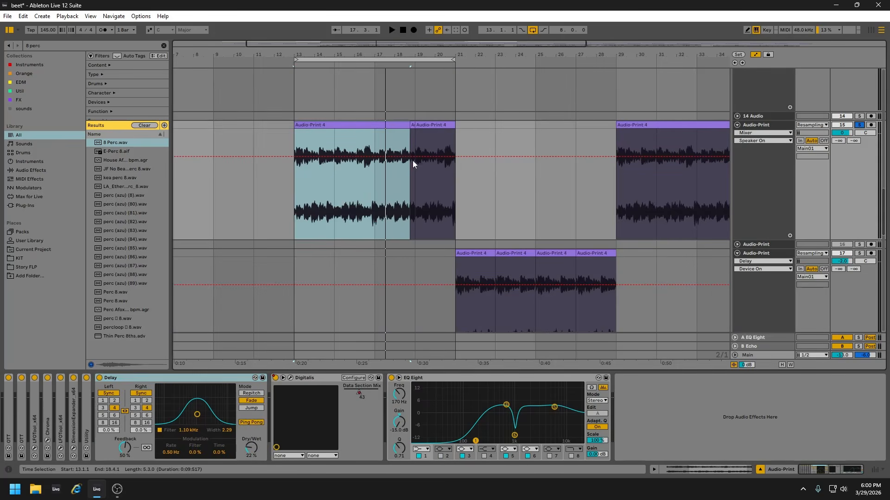
pyautogui.press('space')
pyautogui.scroll(-2, 431, 223)
pyautogui.scroll(-1, 431, 221)
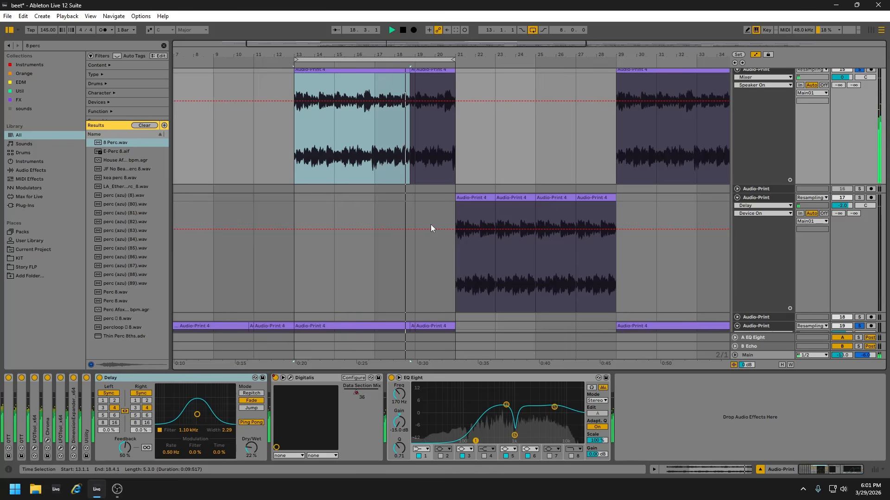
pyautogui.scroll(2, 431, 228)
pyautogui.scroll(1, 430, 225)
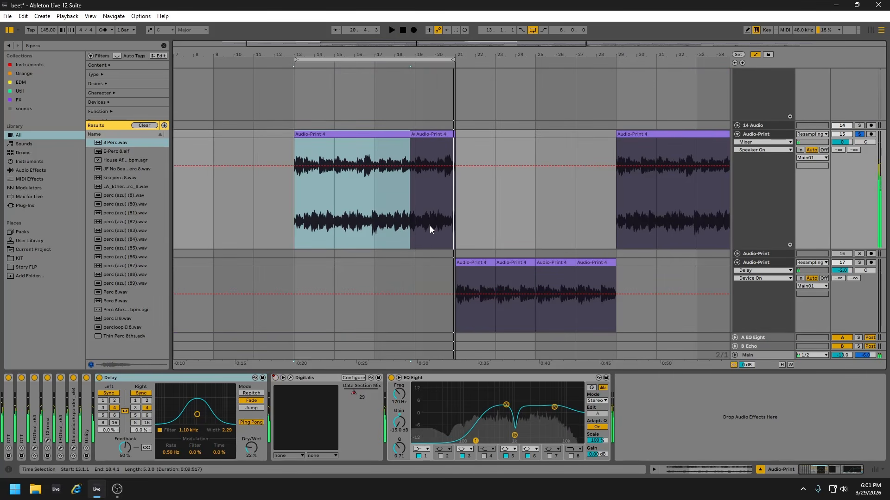
pyautogui.press('space')
pyautogui.moveTo(454, 60); pyautogui.dragTo(615, 84)
pyautogui.scroll(-4, 502, 274)
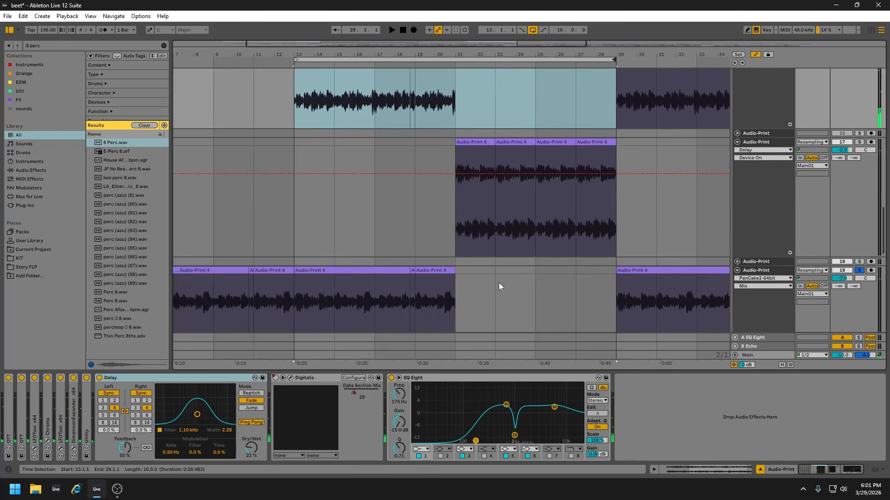
pyautogui.click(757, 263)
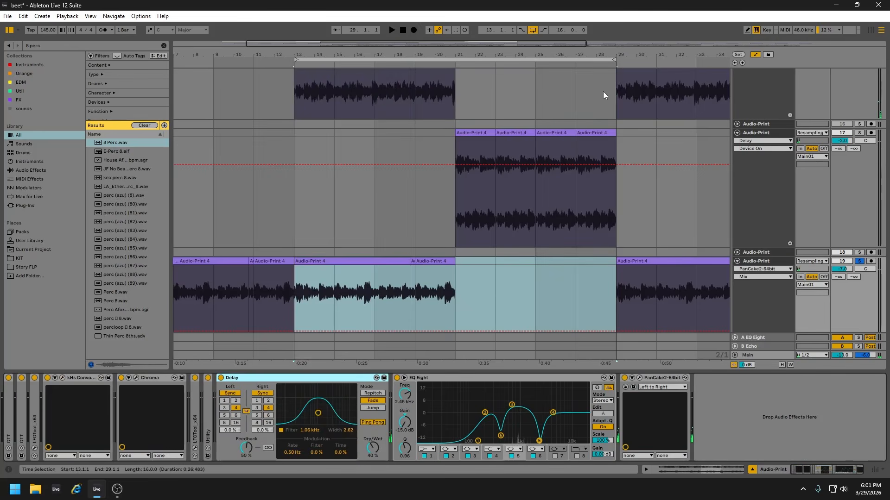
pyautogui.moveTo(614, 59); pyautogui.dragTo(461, 115)
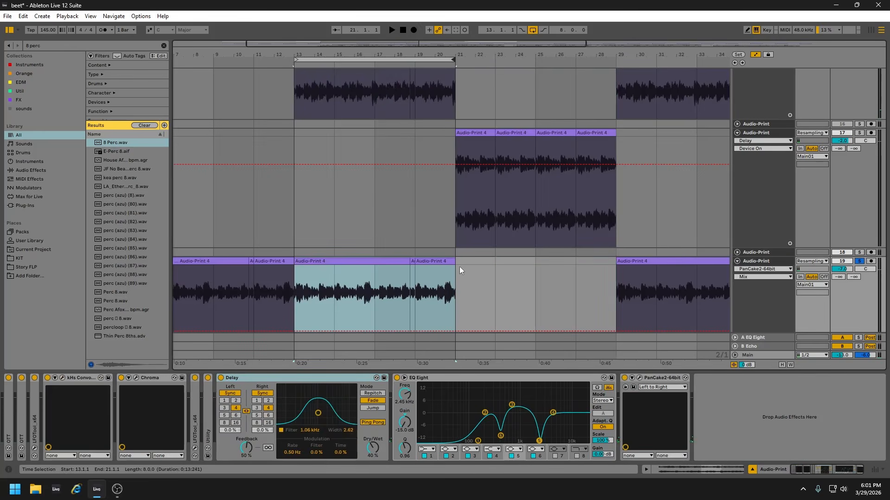
# Inspect the kHs Convolver settings on Audio-Print track 19.
pyautogui.click(297, 260)
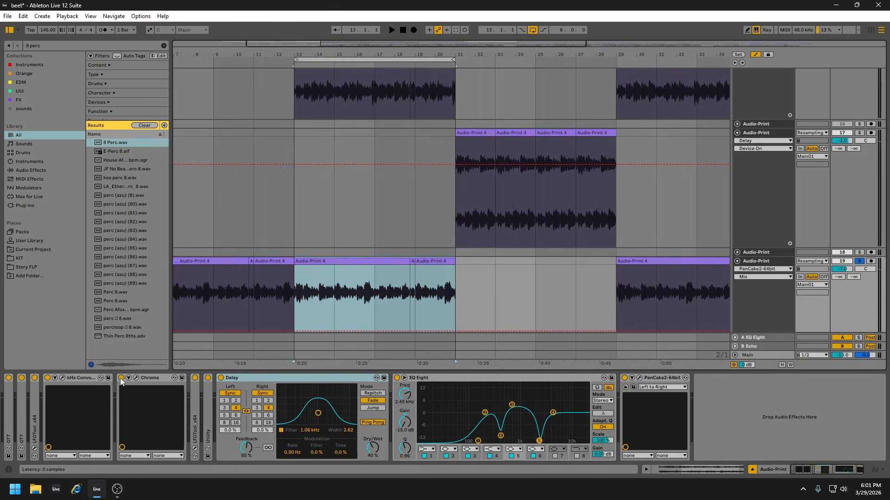
pyautogui.click(63, 378)
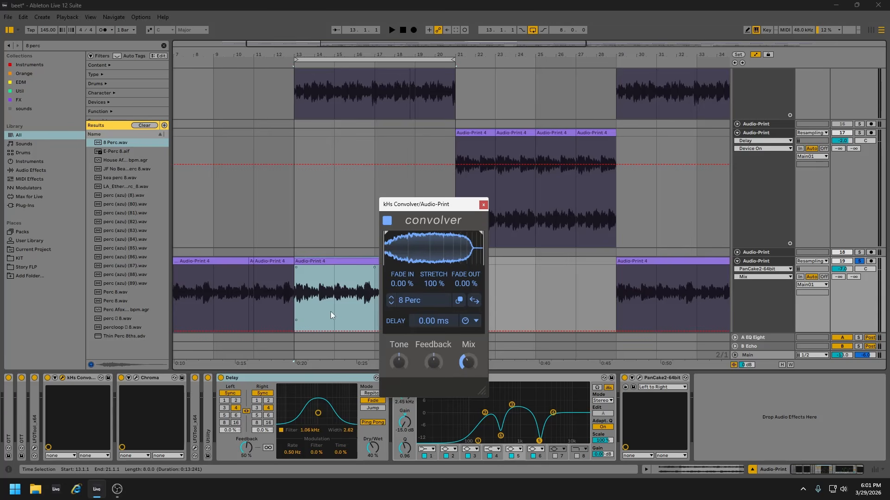
pyautogui.click(483, 205)
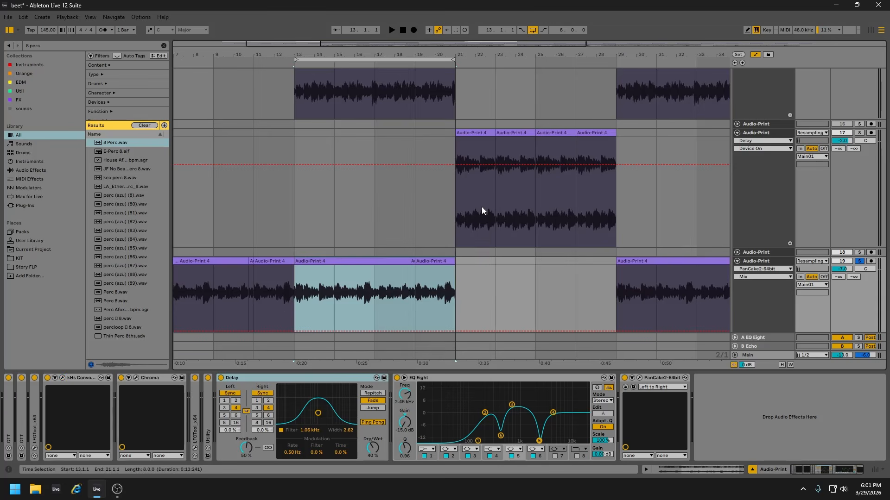
# Select the clips in bars 13 to 21 on track 15 and on track 19 to compare their device chains.
pyautogui.scroll(5, 391, 282)
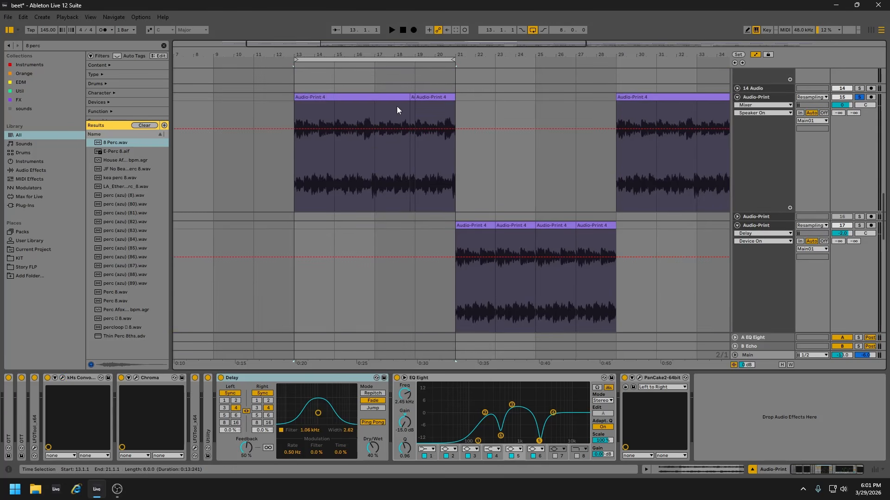
pyautogui.click(397, 106)
pyautogui.keyDown('shift'); pyautogui.click(445, 105); pyautogui.keyUp('shift')
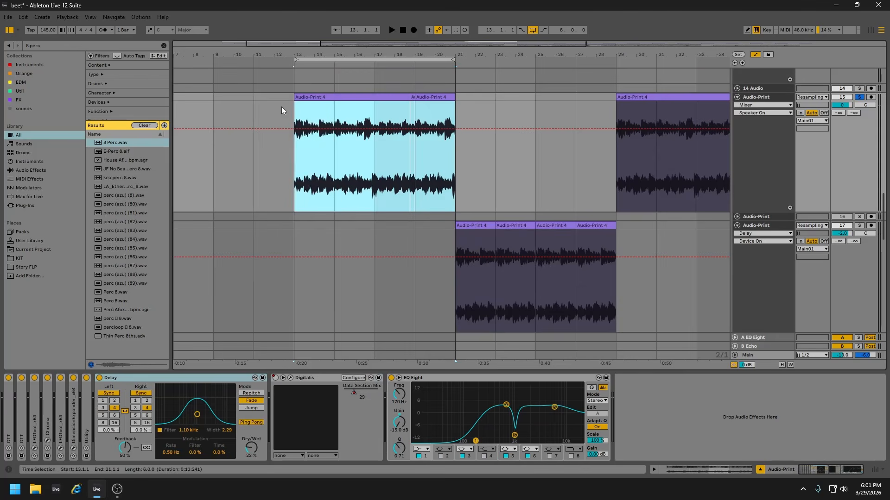
pyautogui.click(310, 96)
pyautogui.scroll(-4, 368, 275)
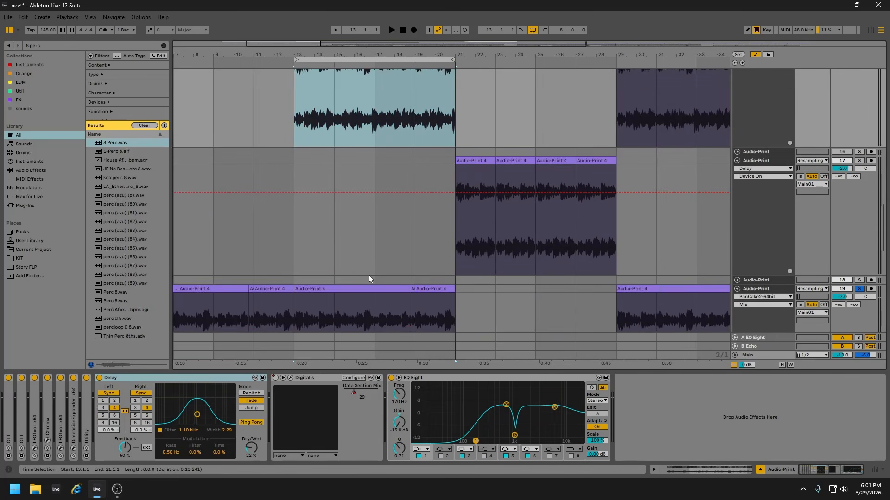
pyautogui.moveTo(470, 241); pyautogui.dragTo(306, 236)
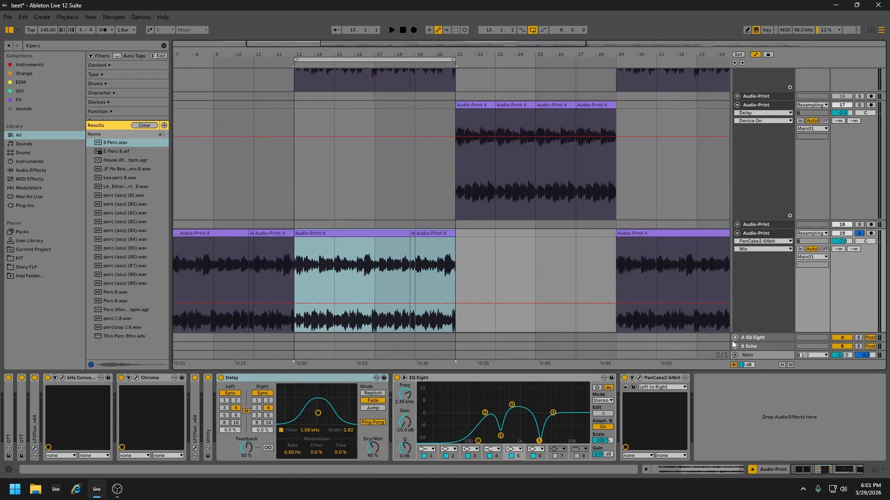
# Select the A EQ Eight return track and unfold it.
pyautogui.scroll(-2, 736, 343)
pyautogui.click(758, 338)
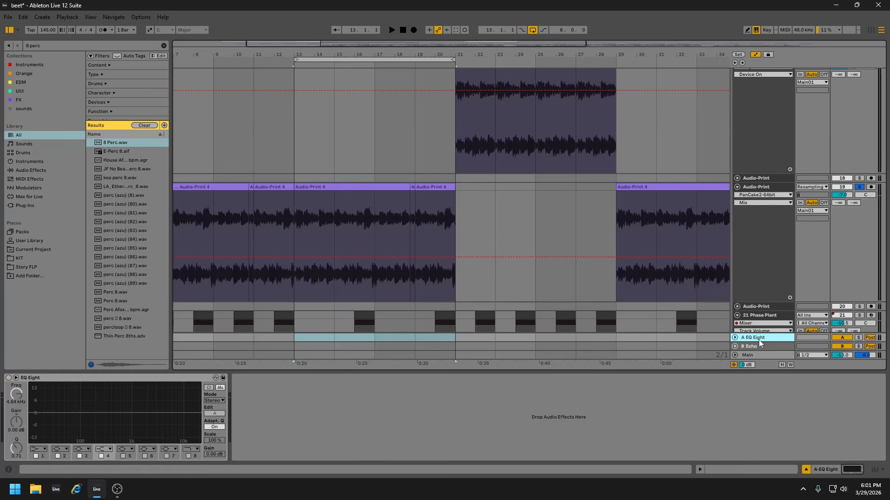
pyautogui.click(735, 338)
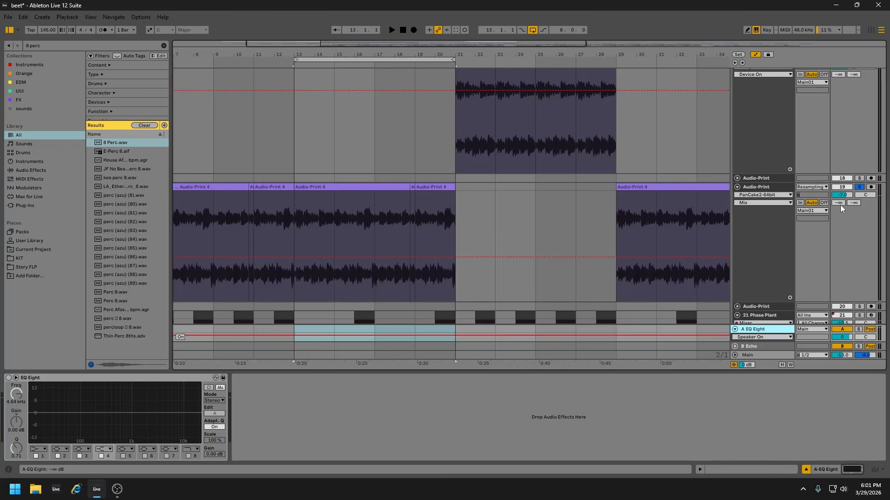
# Move the arrangement loop so it covers bars 21 to 29.
pyautogui.scroll(5, 460, 188)
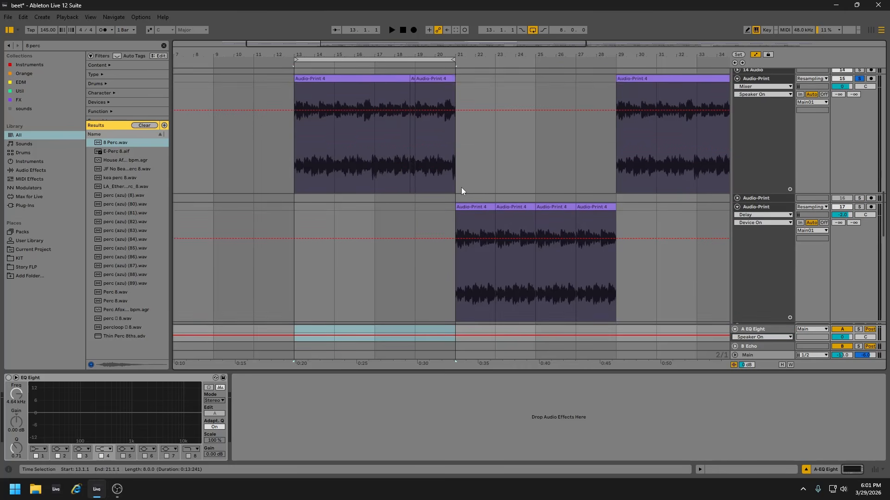
pyautogui.scroll(1, 462, 187)
pyautogui.moveTo(453, 60); pyautogui.dragTo(614, 60)
pyautogui.scroll(-2, 586, 225)
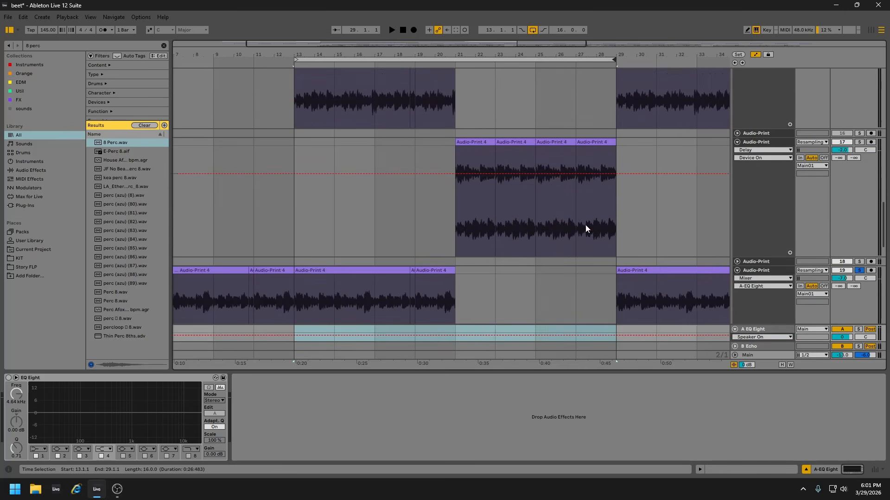
pyautogui.scroll(-2, 587, 229)
pyautogui.click(765, 197)
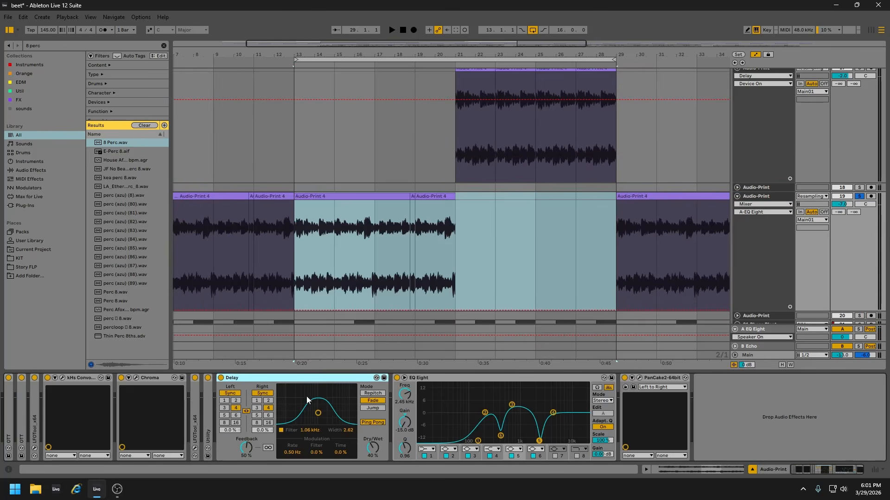
pyautogui.moveTo(438, 56); pyautogui.dragTo(438, 24)
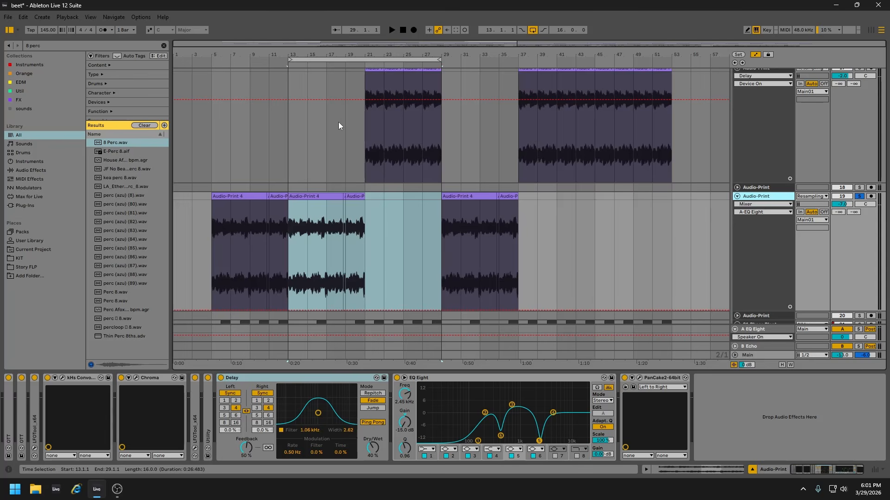
pyautogui.moveTo(288, 62); pyautogui.dragTo(365, 61)
# Solo Audio-Print track 17 for its clips in bars 21 to 29.
pyautogui.scroll(2, 397, 217)
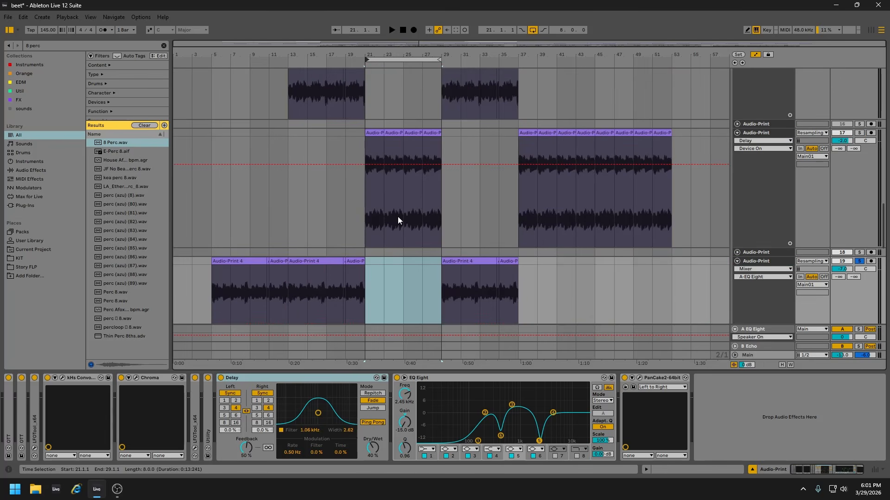
pyautogui.click(785, 134)
pyautogui.click(860, 134)
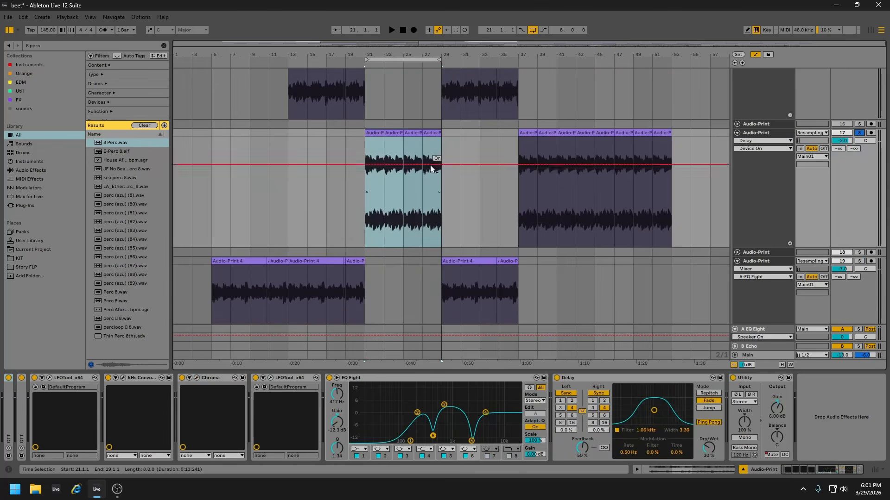
pyautogui.moveTo(376, 54); pyautogui.dragTo(313, 66)
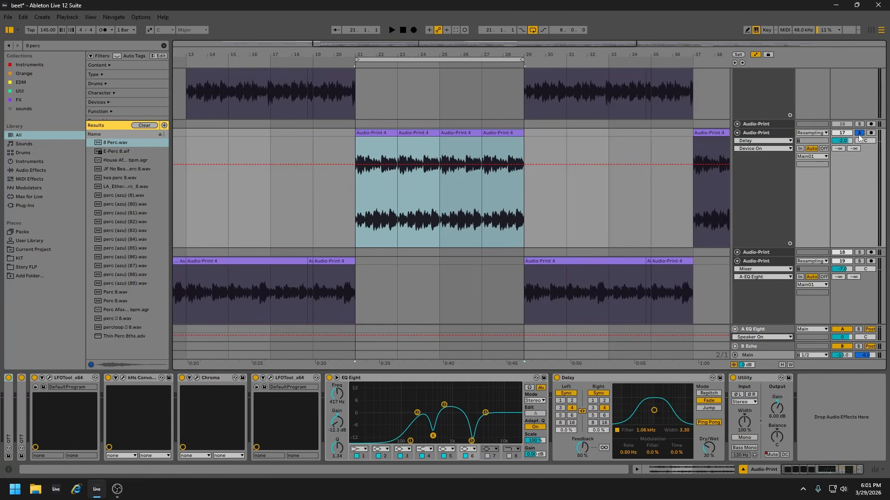
# Play the arrangement without solos from about bar 20 into the loop, and select the track 17 clip starting at bar 25.
pyautogui.scroll(10, 749, 190)
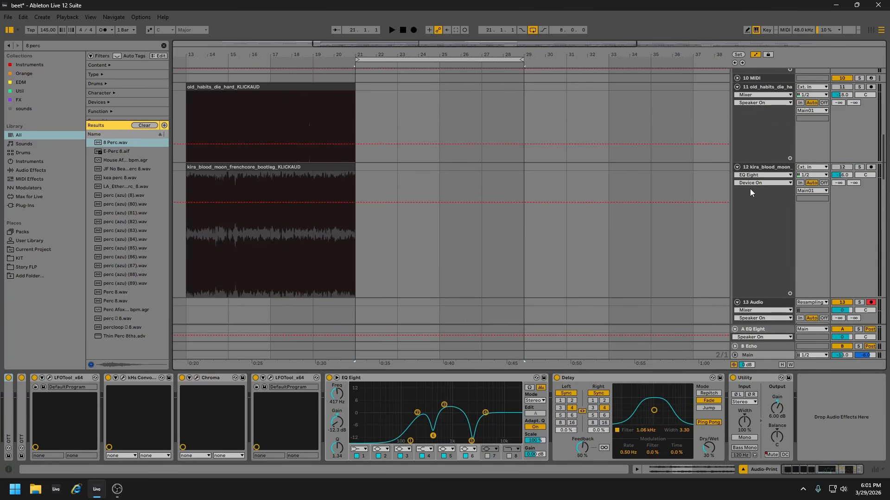
pyautogui.click(751, 142)
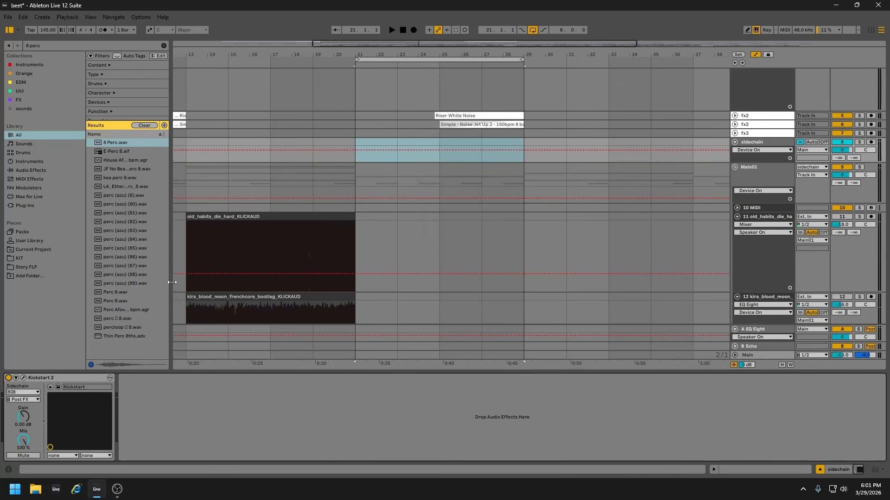
pyautogui.click(335, 65)
pyautogui.scroll(-8, 433, 266)
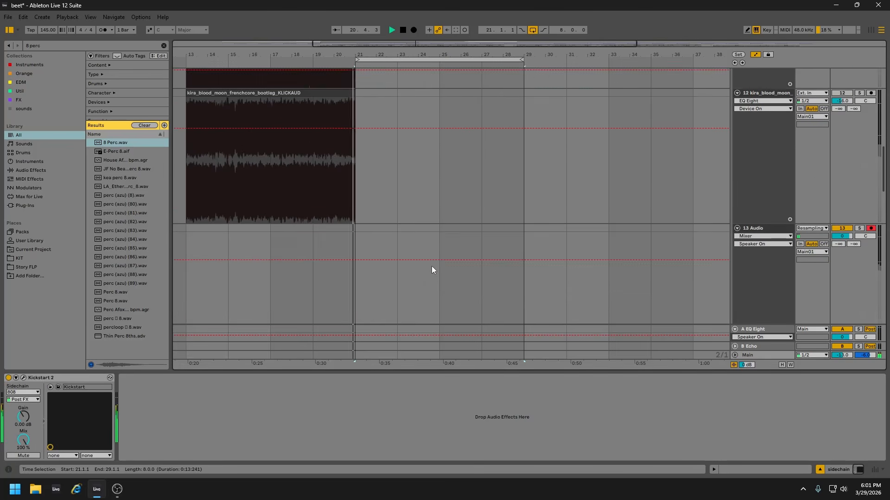
pyautogui.scroll(-5, 432, 267)
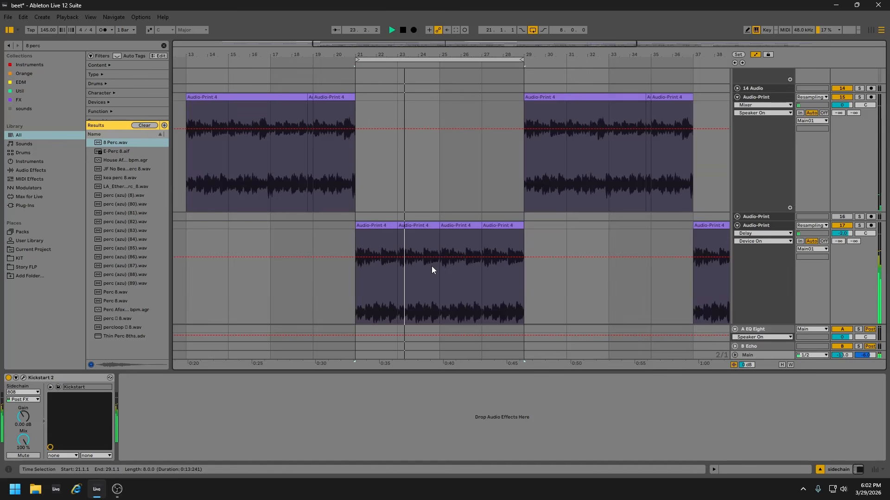
pyautogui.scroll(-1, 432, 270)
pyautogui.scroll(-2, 432, 270)
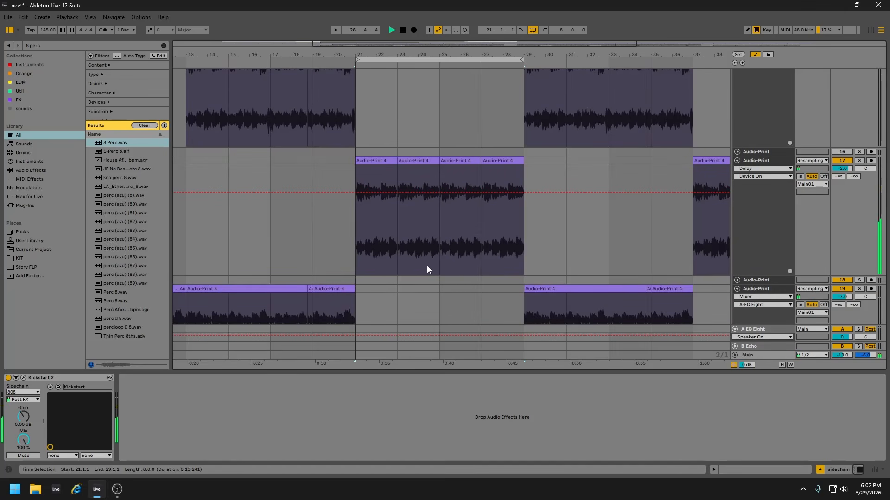
pyautogui.click(475, 170)
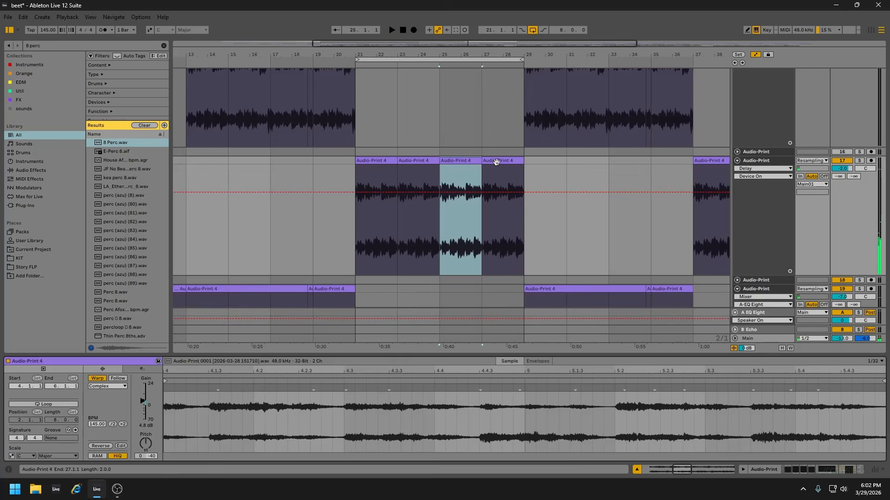
# Solo Audio-Print track 17 and show its effect chain.
pyautogui.click(860, 161)
pyautogui.moveTo(436, 54); pyautogui.dragTo(436, 37)
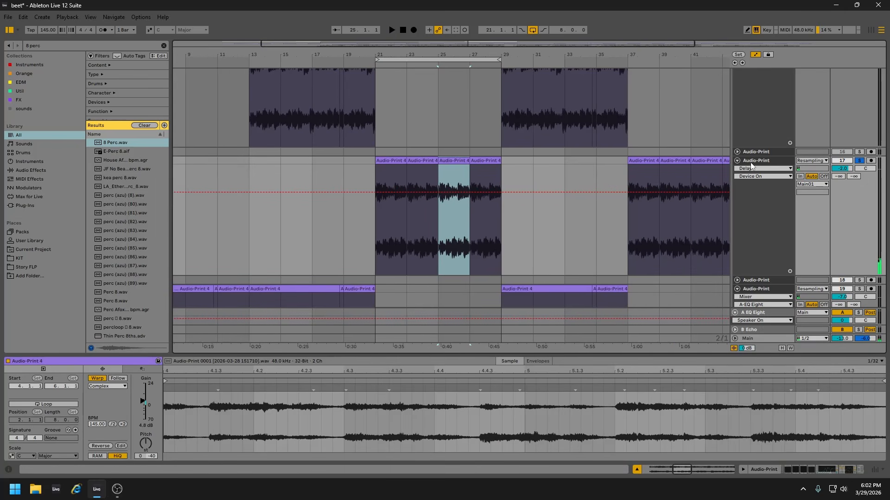
pyautogui.doubleClick(753, 161)
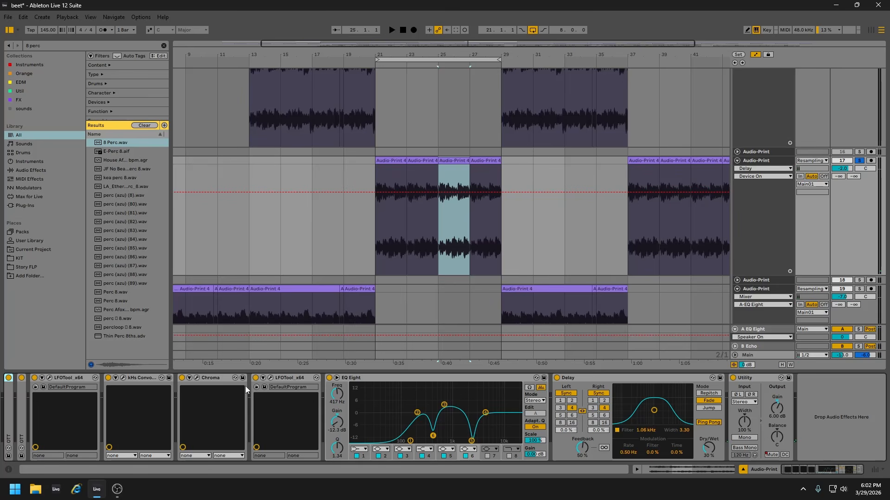
# Open the first LFOTool on track 17, bypass the second one, and show the first LFOTool's Rate parameter.
pyautogui.click(49, 377)
pyautogui.moveTo(283, 45); pyautogui.dragTo(286, 137)
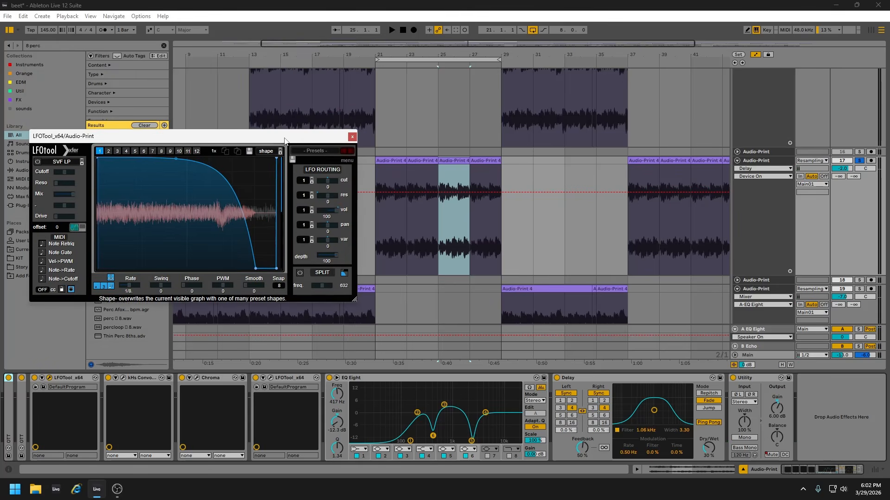
pyautogui.click(256, 377)
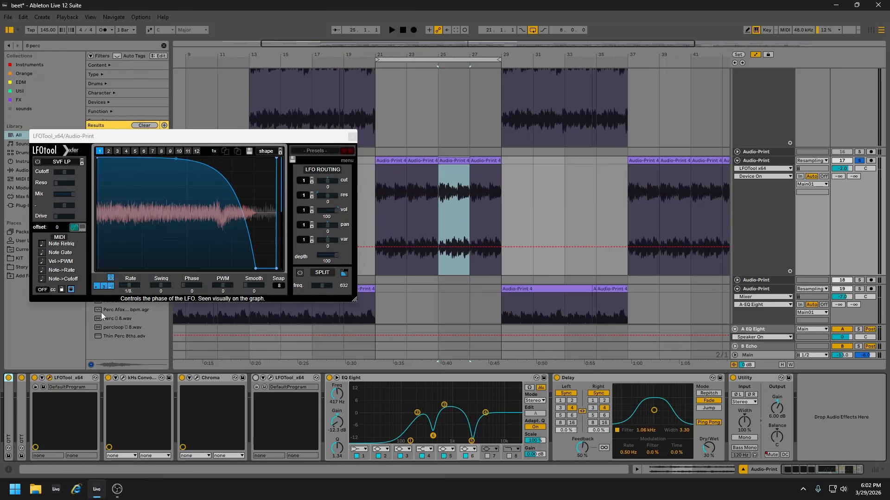
pyautogui.click(127, 286)
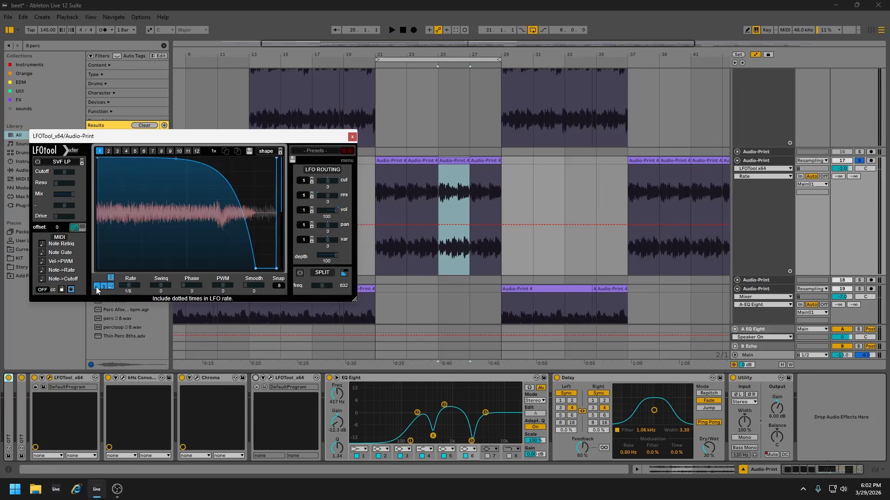
# Play the soloed track 17 from bar 21 with its second LFOTool bypassed.
pyautogui.moveTo(383, 59); pyautogui.dragTo(367, 66)
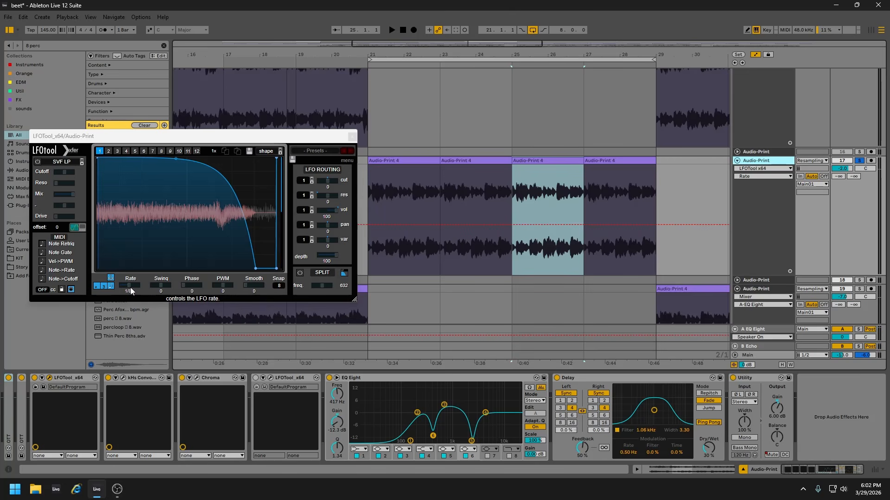
pyautogui.click(364, 65)
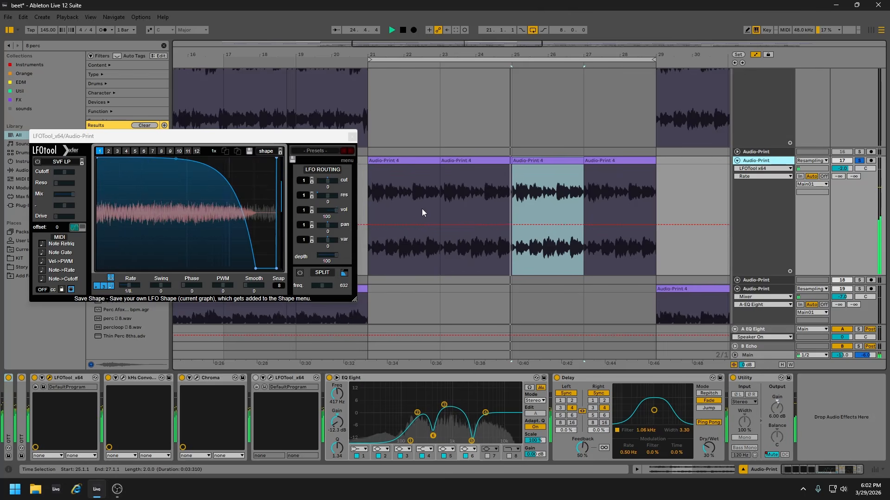
pyautogui.press('space')
# Select the track 17 clip at bar 21, unsolo the track, and play the full mix from that bar.
pyautogui.click(387, 161)
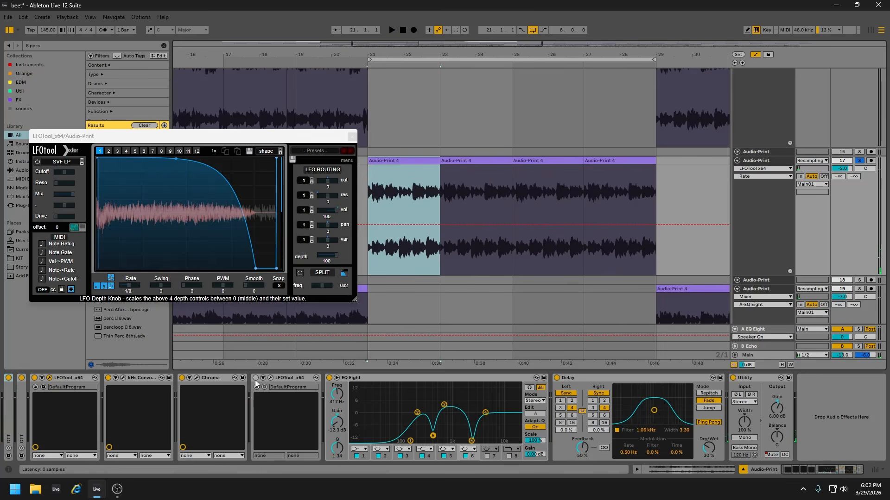
pyautogui.scroll(-3, 794, 151)
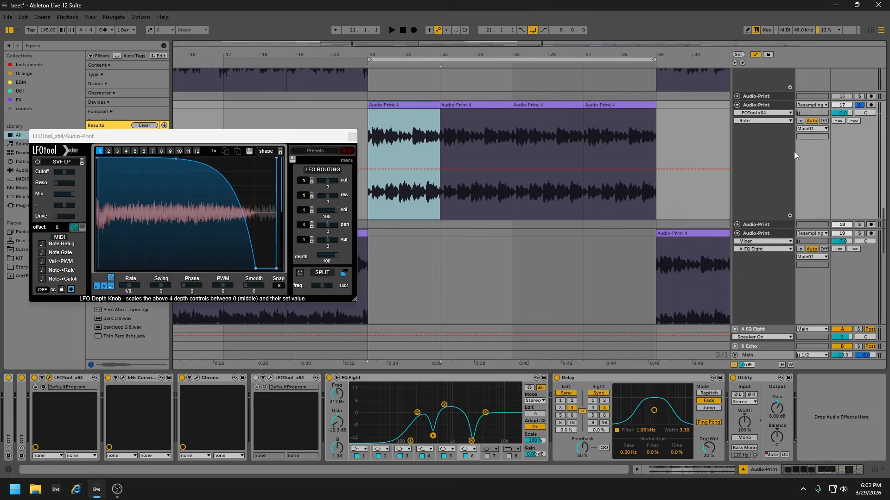
pyautogui.click(858, 105)
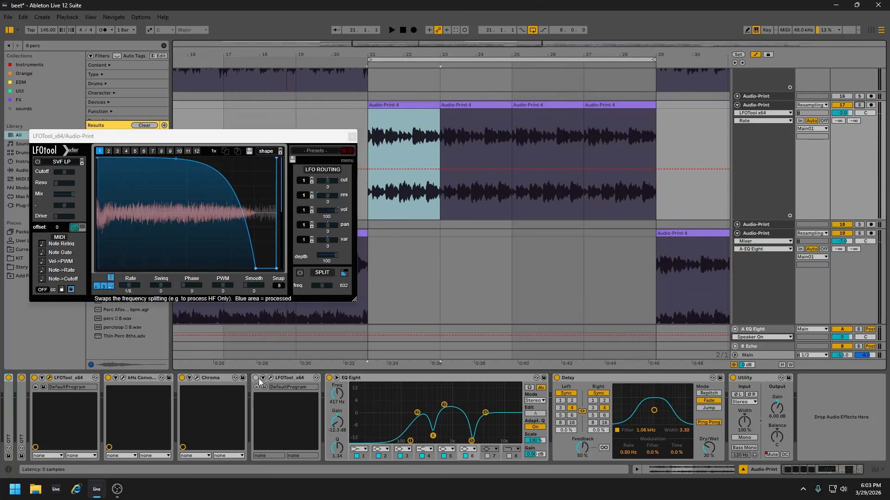
pyautogui.click(366, 66)
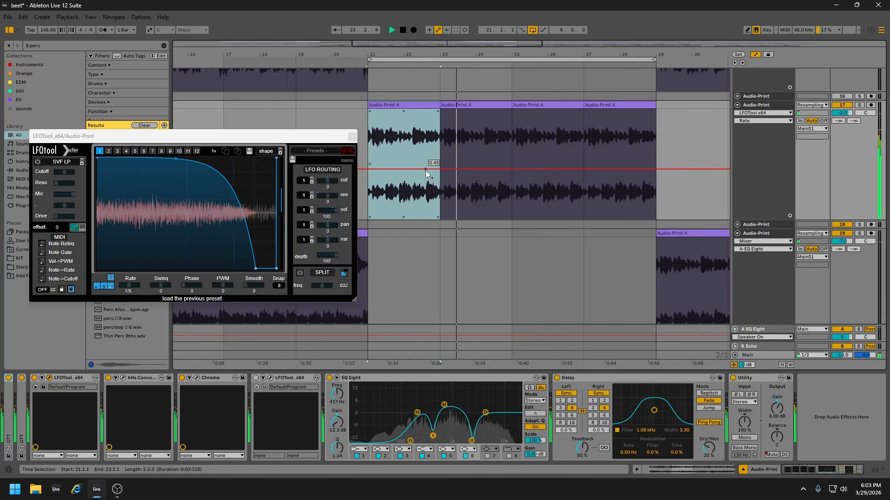
pyautogui.press('space')
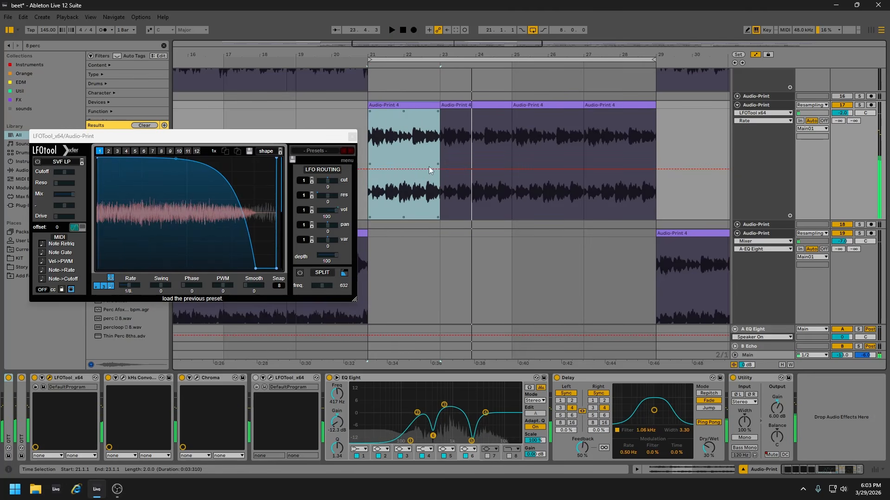
# Re-enable the second LFOTool on track 17 and place its open window beside the first LFOTool's window.
pyautogui.click(255, 379)
pyautogui.click(271, 378)
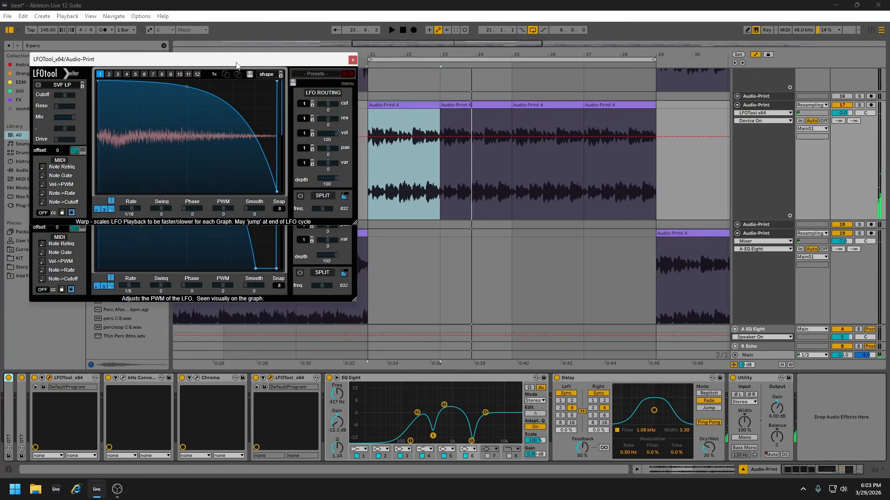
pyautogui.moveTo(237, 65); pyautogui.dragTo(469, 145)
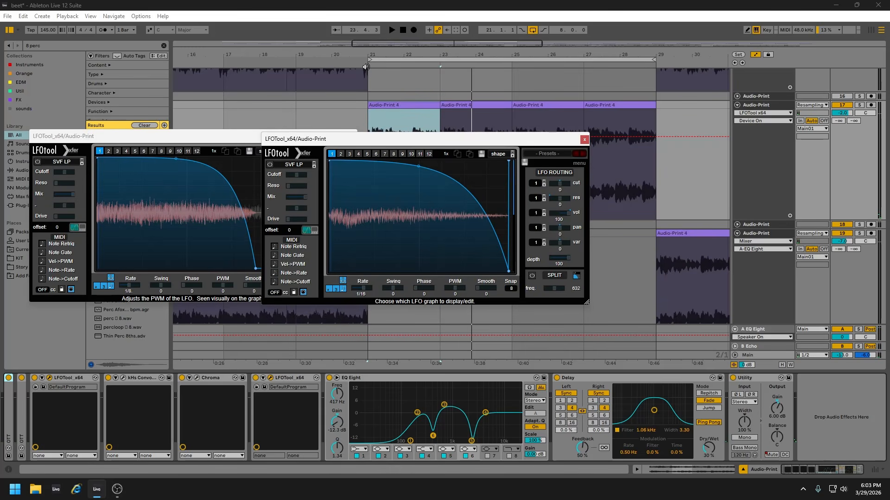
# Solo track 17, play it from bar 21 with both LFOTools active, and close both plug-in windows.
pyautogui.click(859, 105)
pyautogui.press('space')
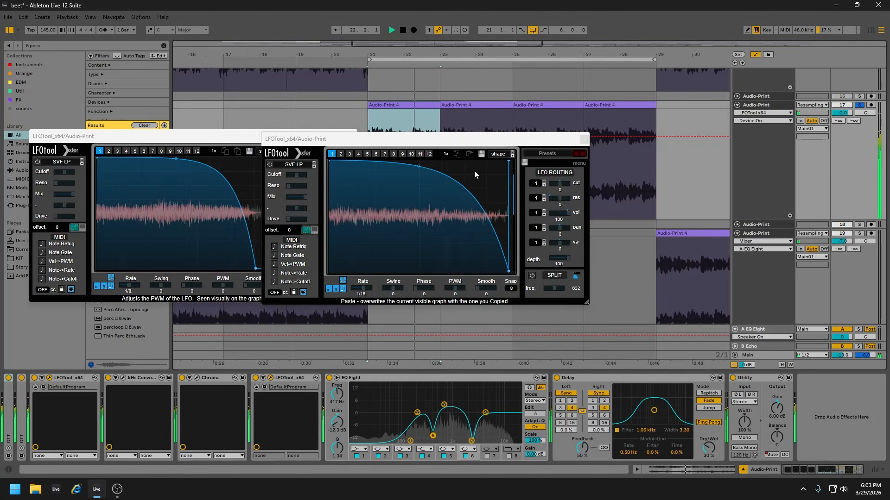
pyautogui.click(584, 141)
pyautogui.click(351, 136)
# Solo hat track 33 together with Audio-Print track 17 and play both from bar 21.
pyautogui.scroll(-5, 668, 179)
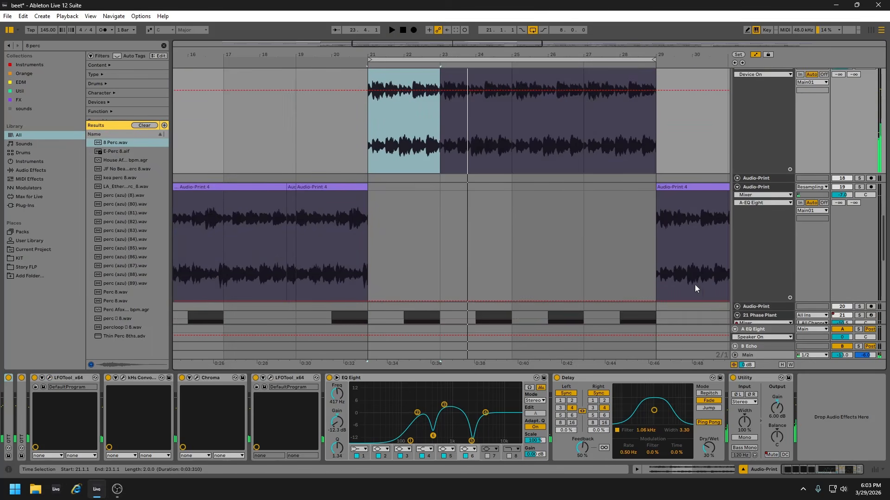
pyautogui.scroll(-6, 560, 311)
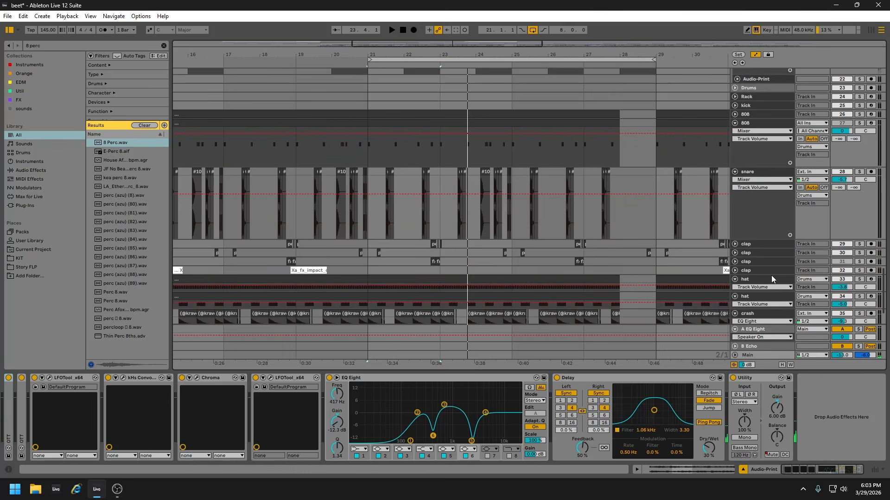
pyautogui.click(860, 280)
pyautogui.scroll(3, 361, 163)
pyautogui.press('space')
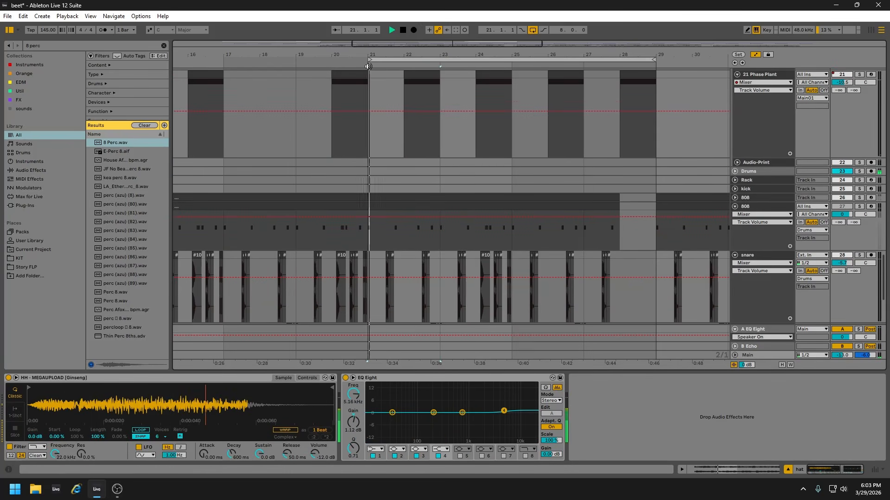
pyautogui.scroll(2, 457, 289)
pyautogui.scroll(2, 457, 291)
pyautogui.scroll(2, 456, 288)
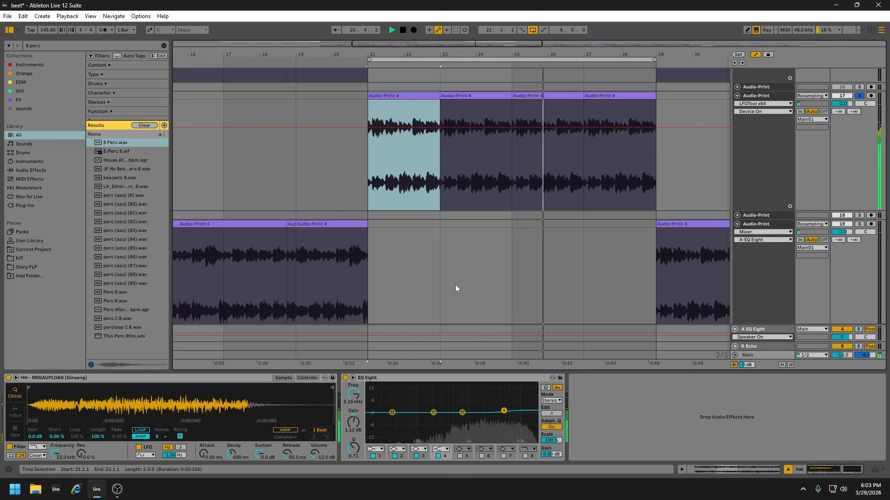
pyautogui.press('space')
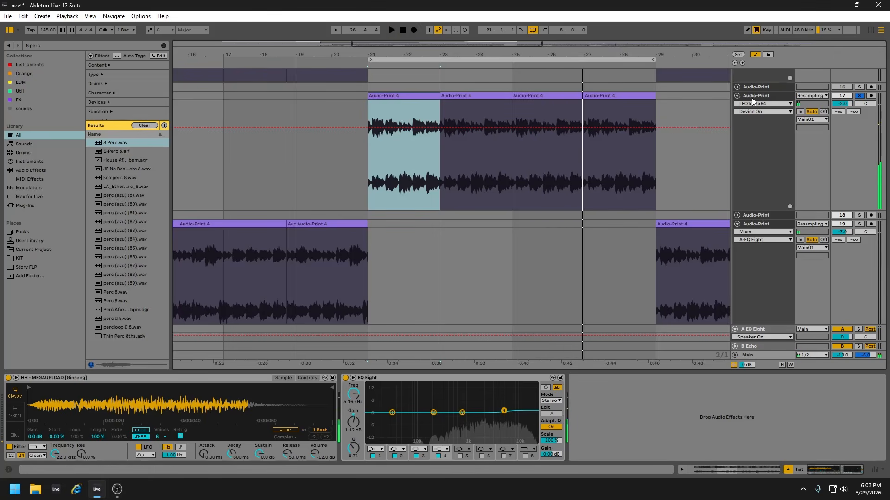
# Return to Audio-Print track 17 without solos and show the Mute automation of its Utility device.
pyautogui.click(752, 98)
pyautogui.scroll(-3, 524, 313)
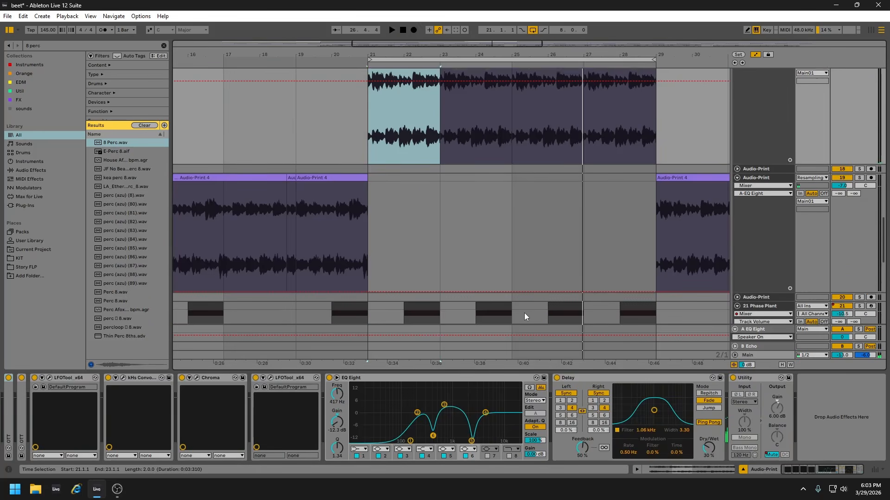
pyautogui.scroll(5, 647, 330)
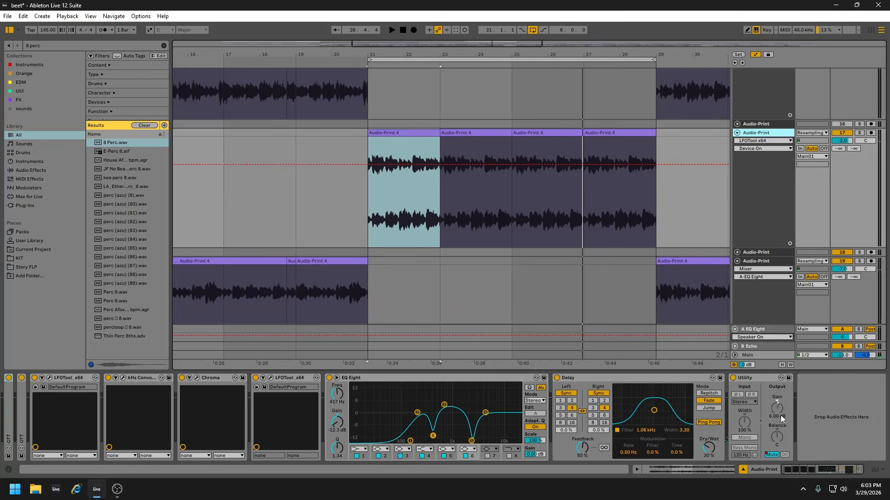
pyautogui.rightClick(771, 458)
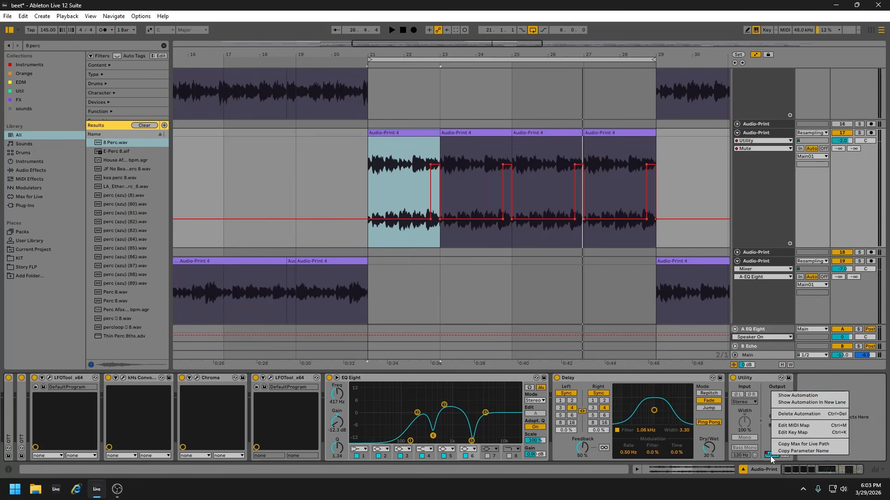
pyautogui.click(780, 399)
# Play the full mix from bar 21, and solo Audio-Print track 17 again.
pyautogui.click(372, 65)
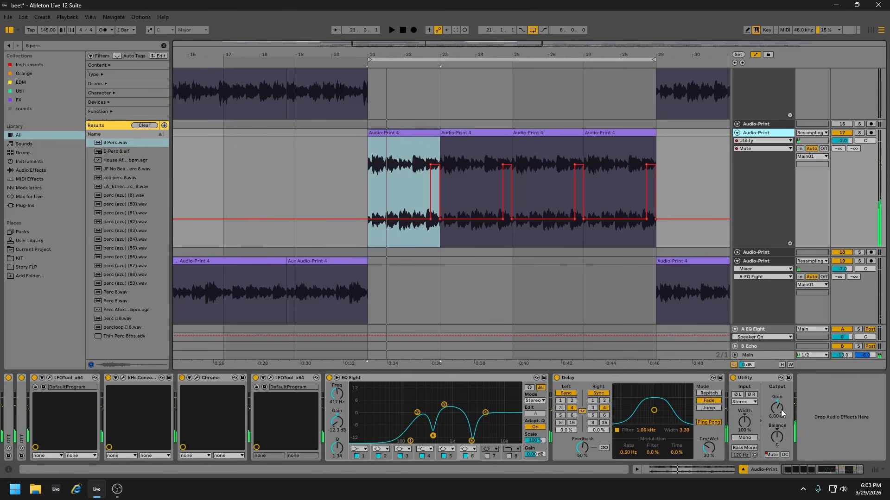
pyautogui.moveTo(413, 55); pyautogui.dragTo(401, 7)
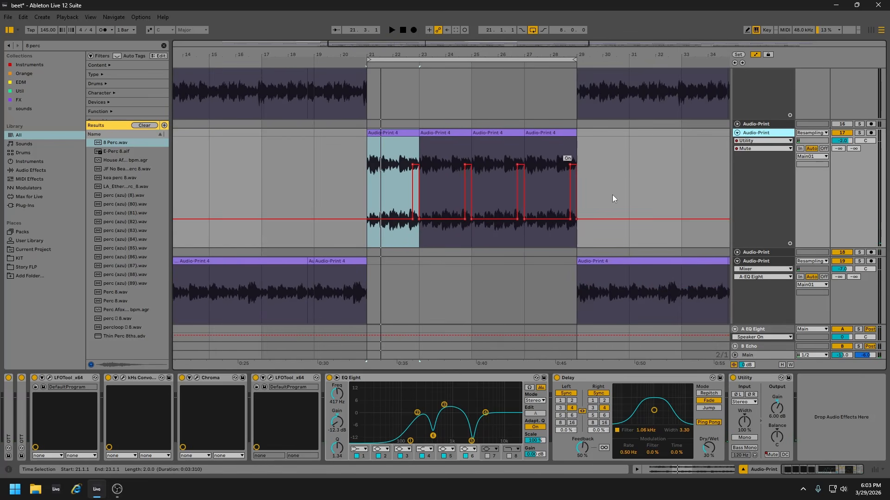
pyautogui.click(859, 134)
pyautogui.moveTo(397, 55); pyautogui.dragTo(443, 47)
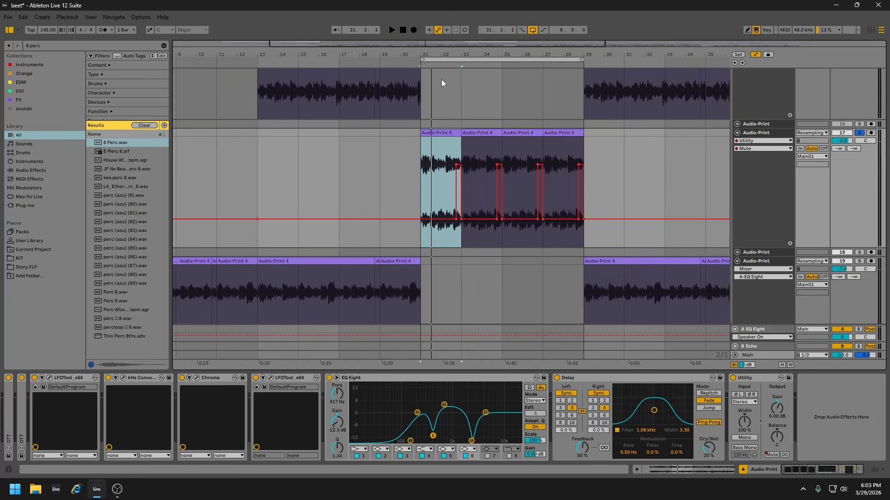
# Unfold the Utility on Audio-Print track 15 and show its Mute automation, examining the mutes just before bar 21.
pyautogui.scroll(2, 440, 157)
pyautogui.click(747, 98)
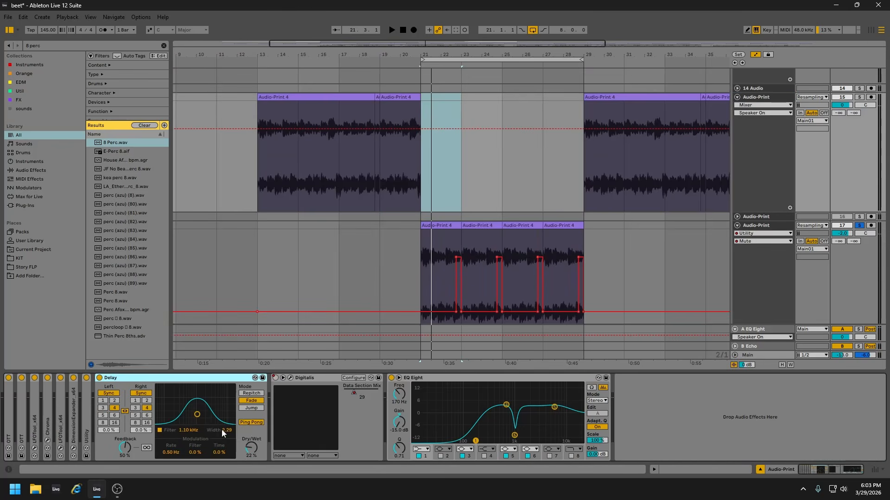
pyautogui.doubleClick(87, 440)
pyautogui.rightClick(124, 455)
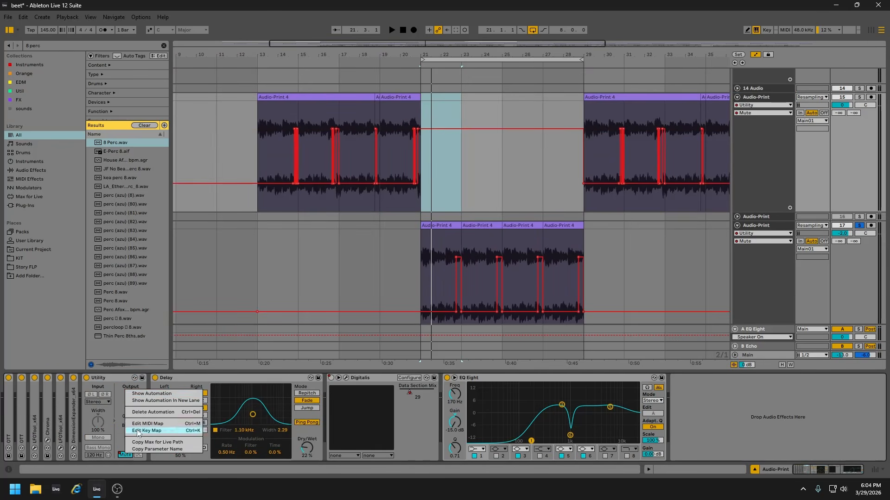
pyautogui.click(158, 397)
pyautogui.moveTo(398, 46); pyautogui.dragTo(435, 138)
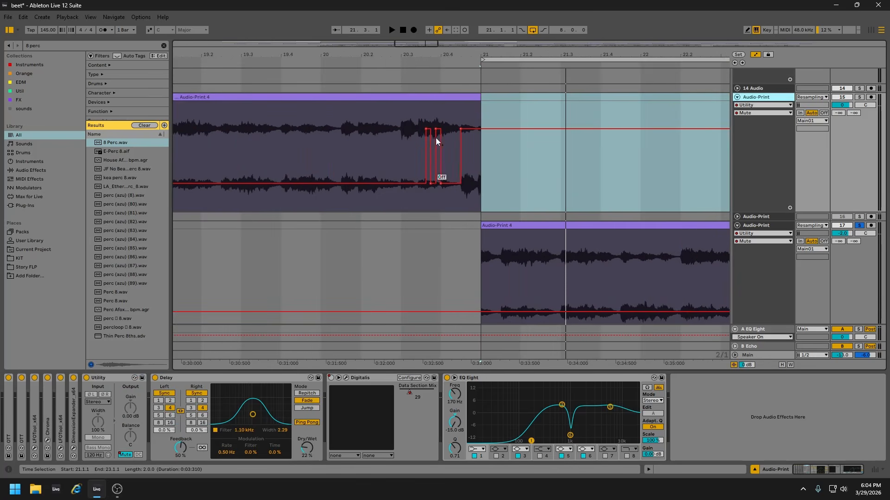
pyautogui.moveTo(439, 55); pyautogui.dragTo(384, 2)
# Play the soloed track 17 from just before bar 22 to hear its Mute automation.
pyautogui.scroll(-1, 644, 260)
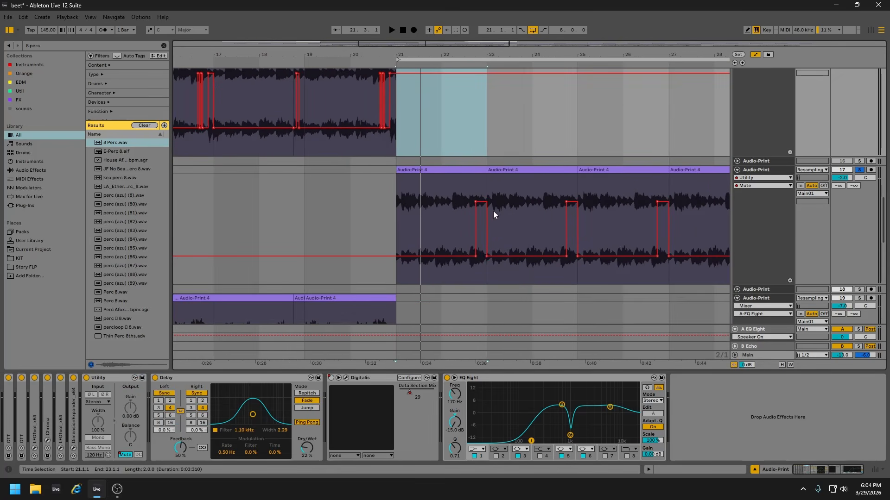
pyautogui.click(435, 65)
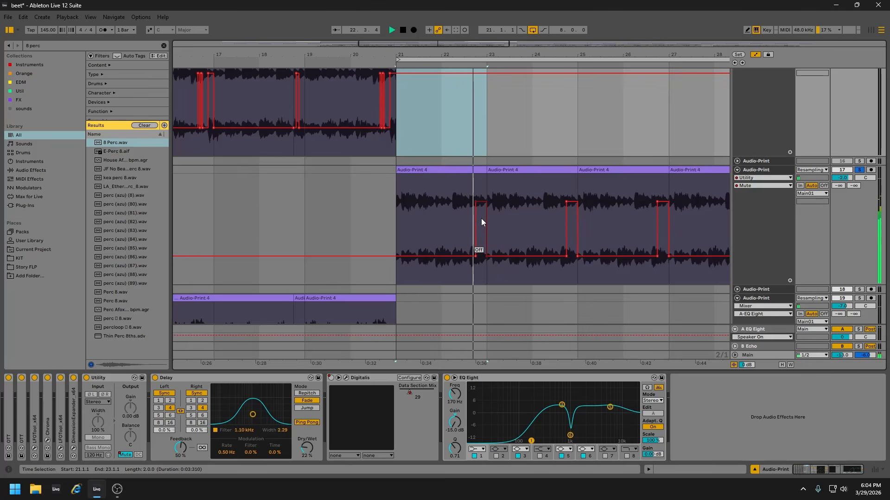
pyautogui.scroll(-1, 489, 249)
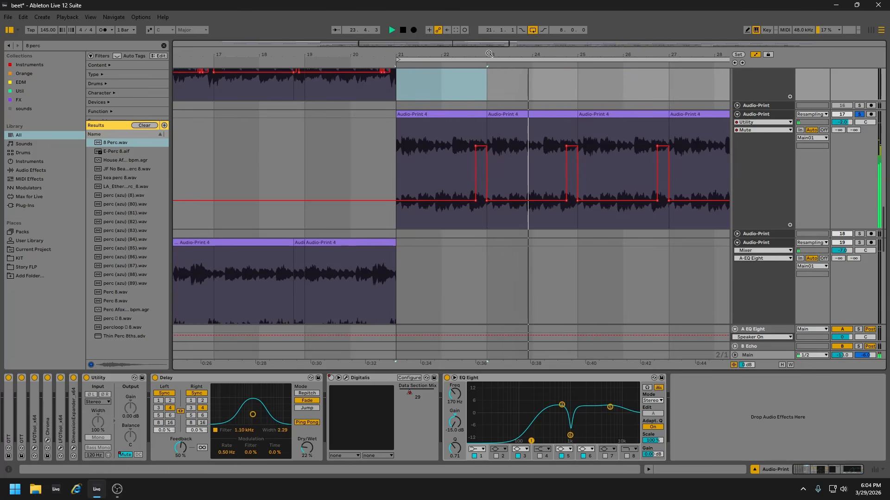
pyautogui.press('space')
# Open the Phase Plant instrument on track 21 and bring up its preset browser.
pyautogui.moveTo(463, 55); pyautogui.dragTo(456, 5)
pyautogui.scroll(-1, 438, 293)
pyautogui.hotkey('ctrl', 'z')
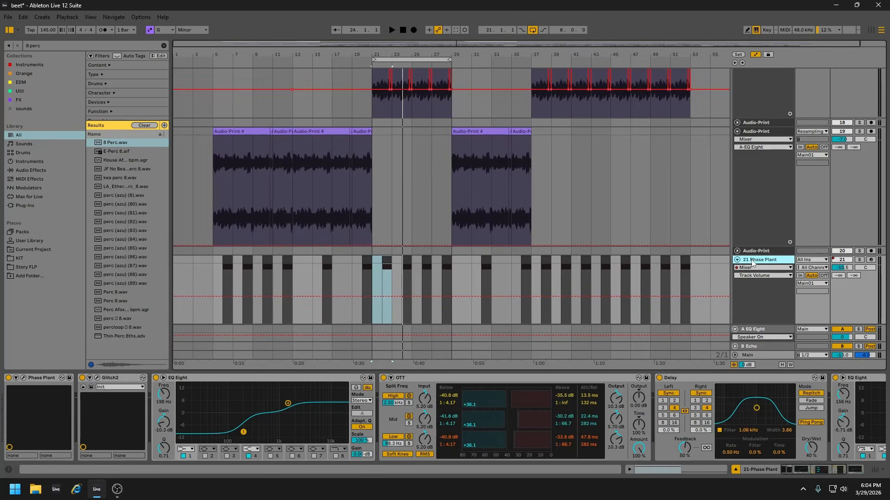
pyautogui.click(23, 378)
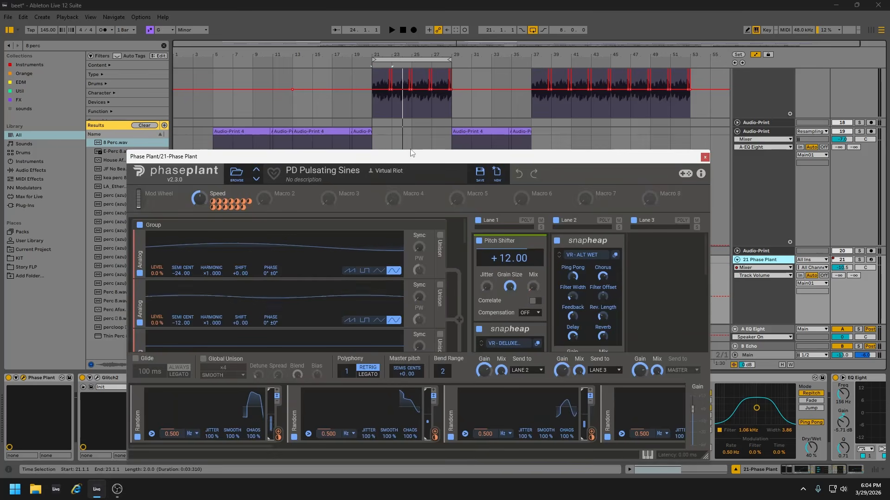
pyautogui.moveTo(374, 156); pyautogui.dragTo(458, 117)
pyautogui.click(320, 136)
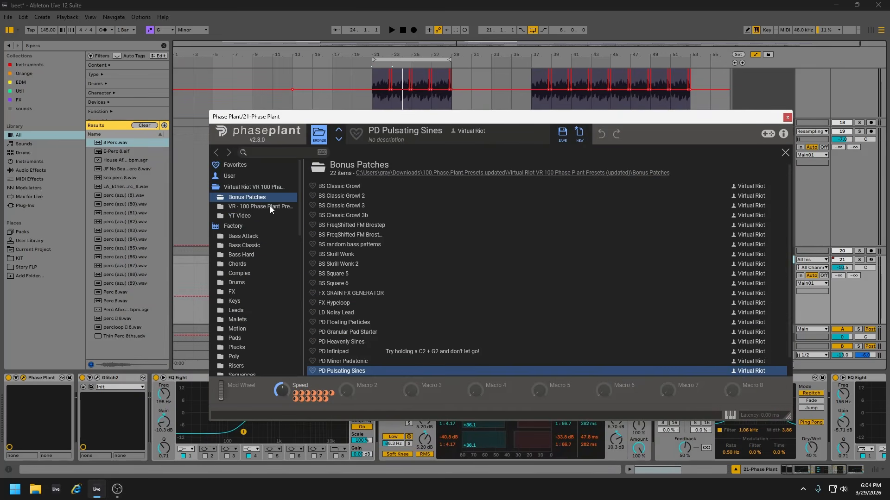
# Leave the preset browser, examine the stacked sine oscillators of the Phase Plant patch, and close the instrument window.
pyautogui.click(319, 136)
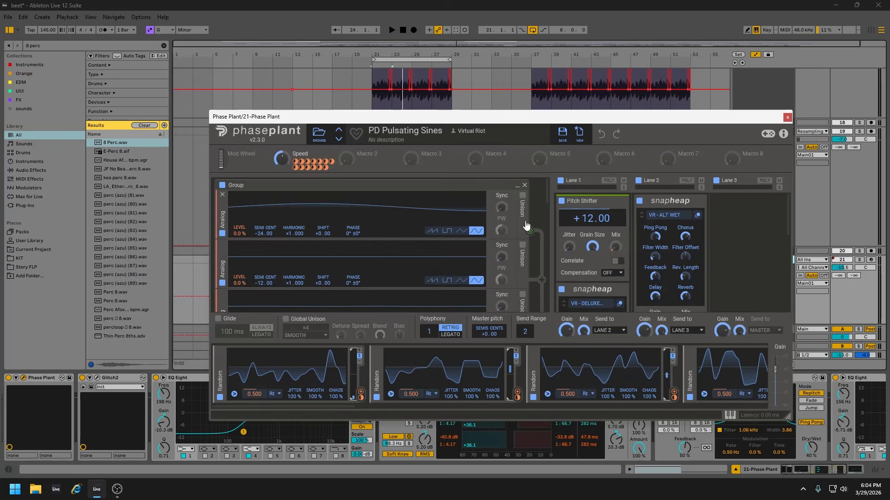
pyautogui.scroll(3, 330, 230)
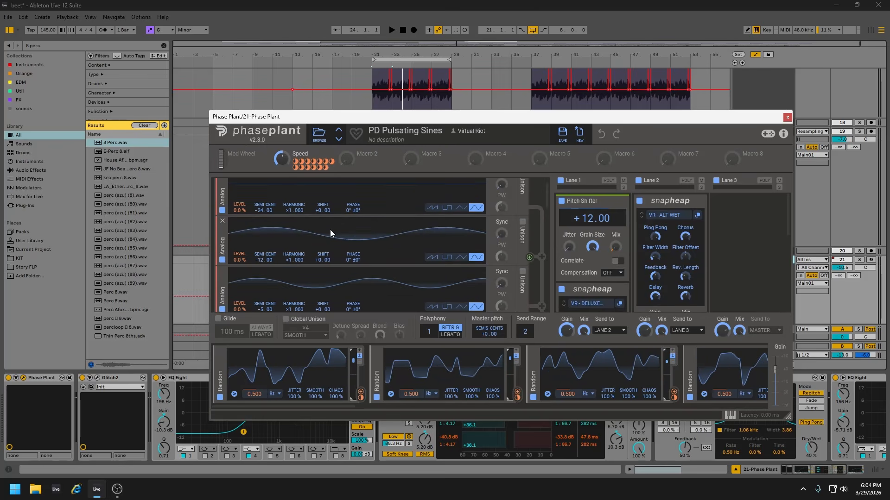
pyautogui.scroll(-10, 320, 247)
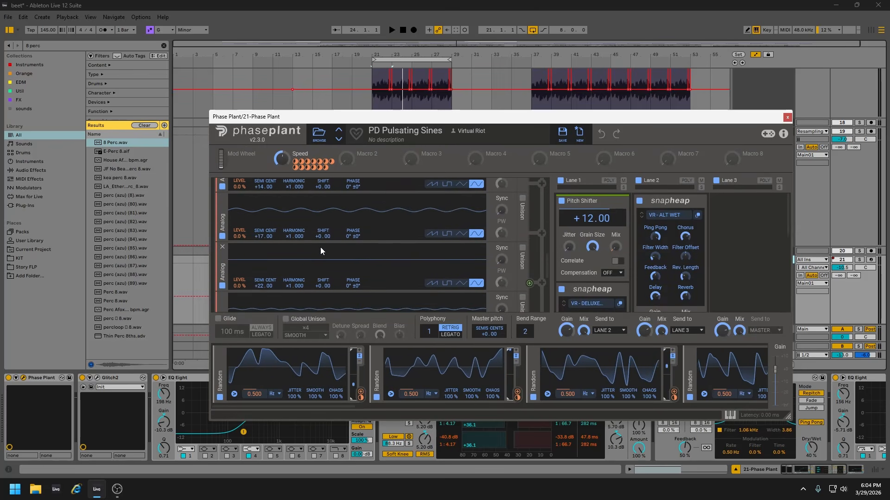
pyautogui.click(786, 117)
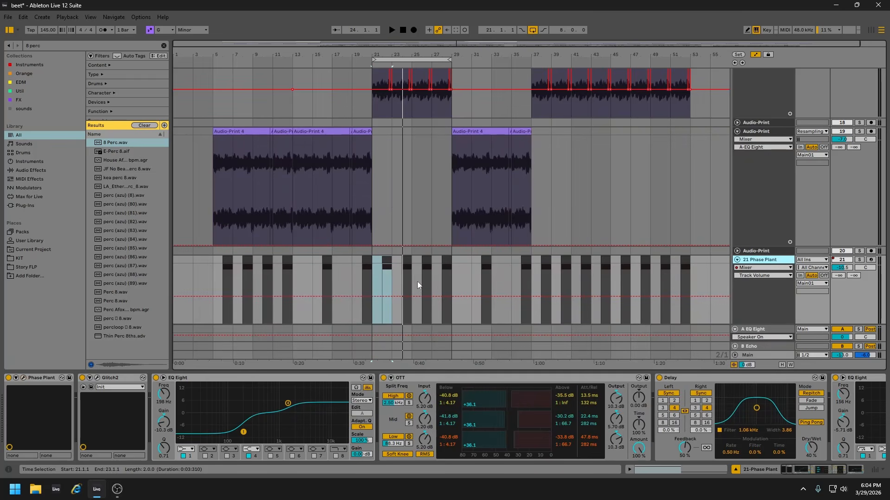
# Reopen Phase Plant on track 21, inspect its effect lanes and the Lane 2 Snap Heap's Reverb amount, and close it.
pyautogui.click(24, 377)
pyautogui.scroll(5, 464, 246)
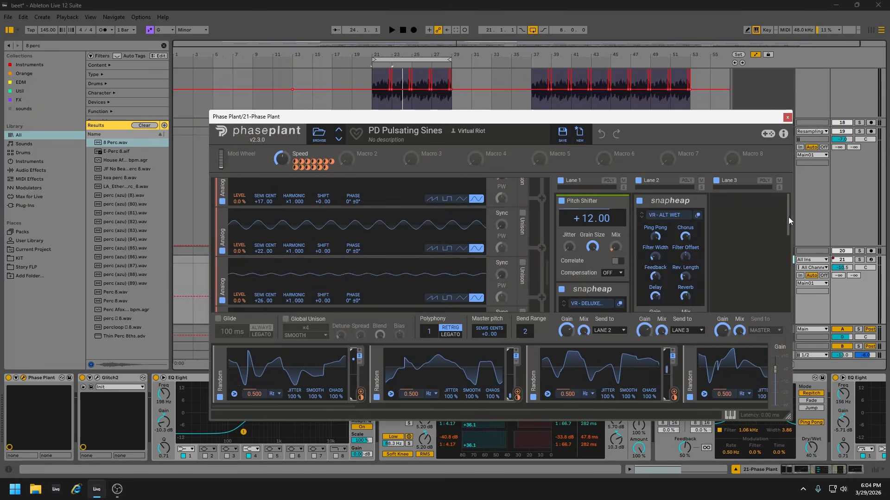
pyautogui.scroll(-5, 783, 241)
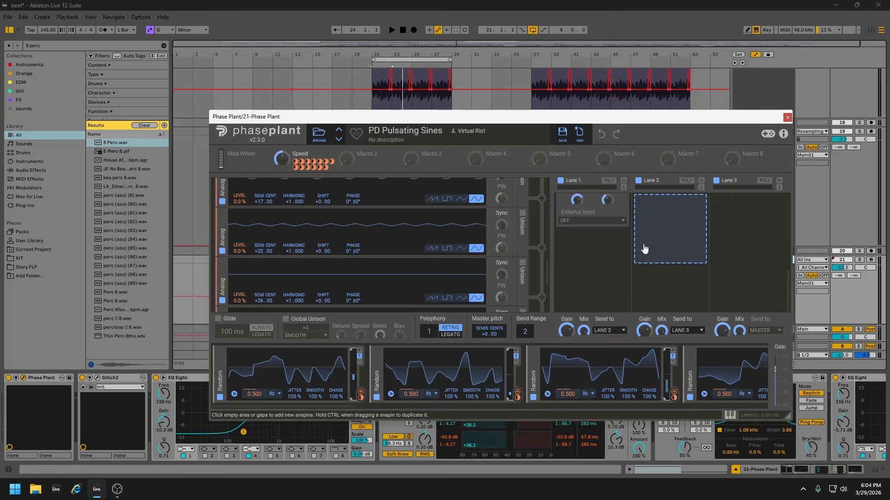
pyautogui.scroll(5, 639, 274)
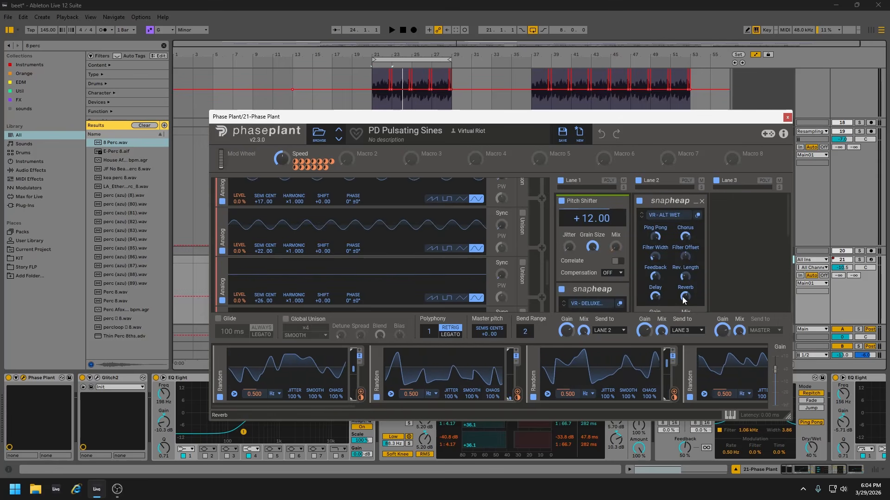
pyautogui.moveTo(685, 296); pyautogui.dragTo(686, 297)
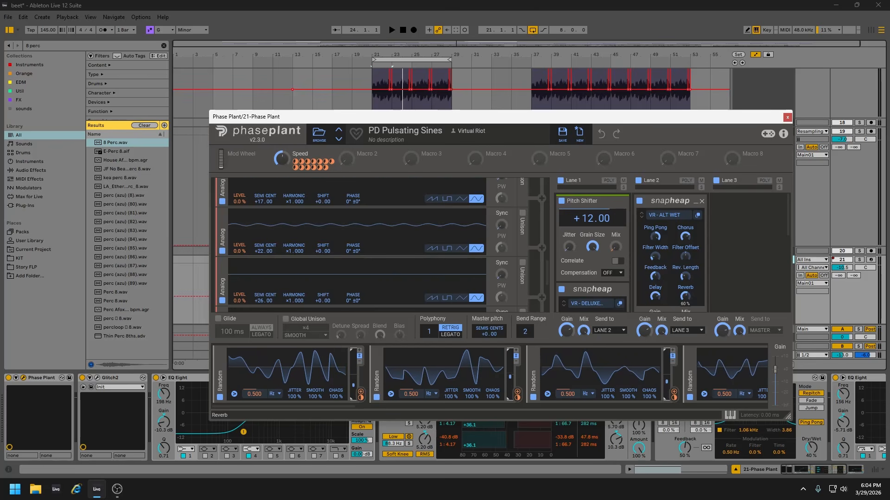
pyautogui.click(787, 117)
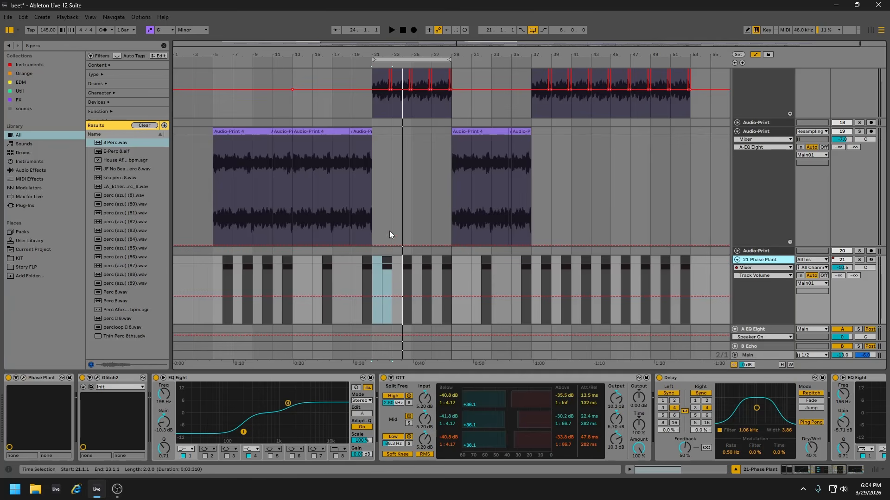
# Select the Phase Plant clips from bar 21 to 29 and bypass Glitch2, both EQ Eights, OTT and Delay on track 21.
pyautogui.moveTo(383, 261); pyautogui.dragTo(450, 263)
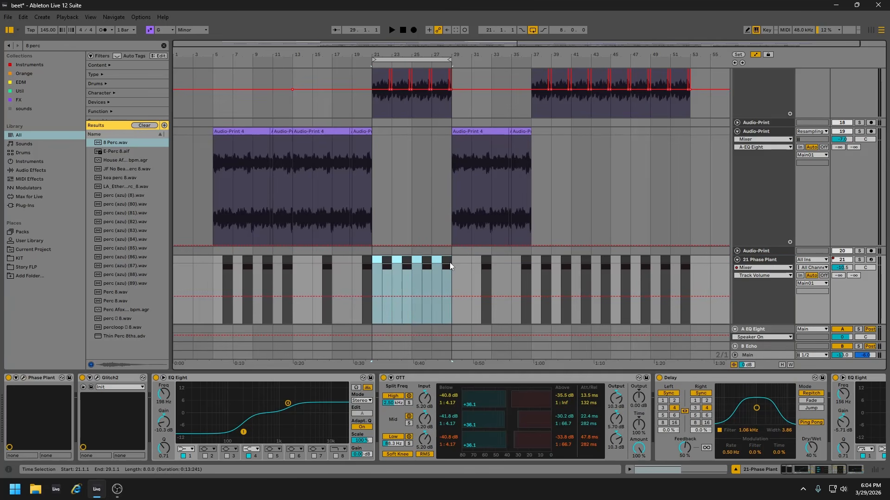
pyautogui.click(156, 377)
pyautogui.click(383, 378)
pyautogui.click(659, 378)
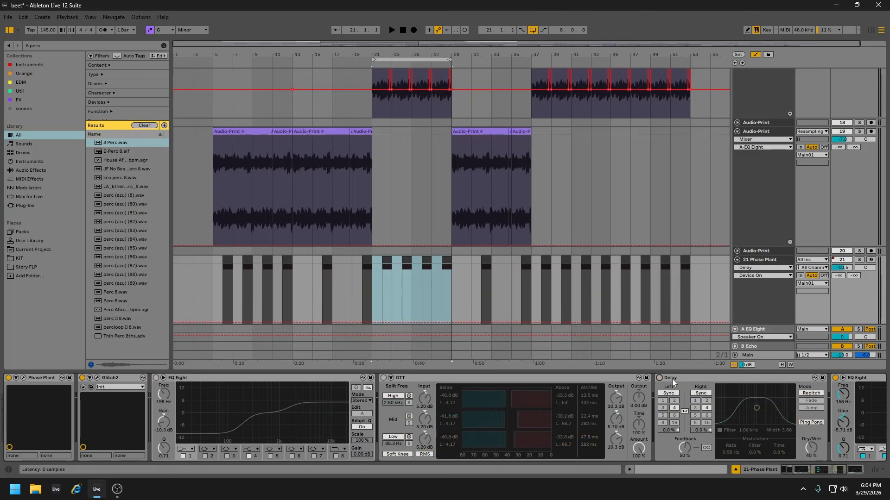
pyautogui.click(833, 378)
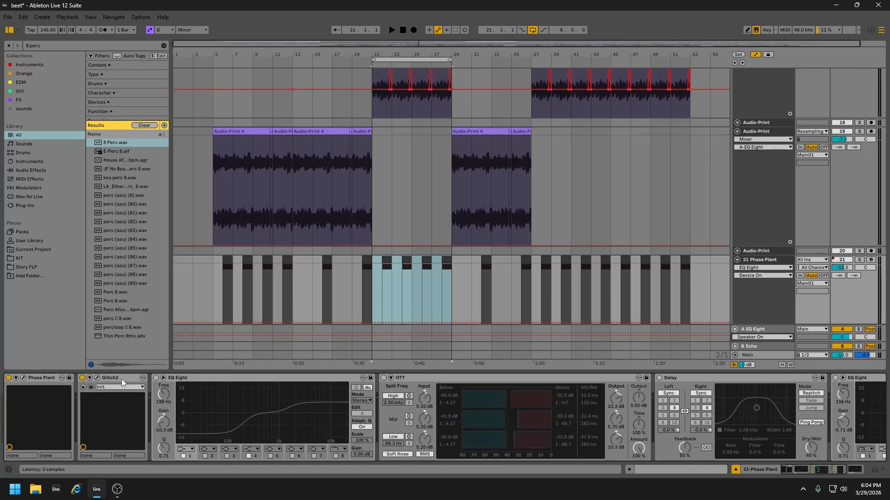
# Solo the Phase Plant track 21 and play it from bar 21 with its effects bypassed.
pyautogui.press('space')
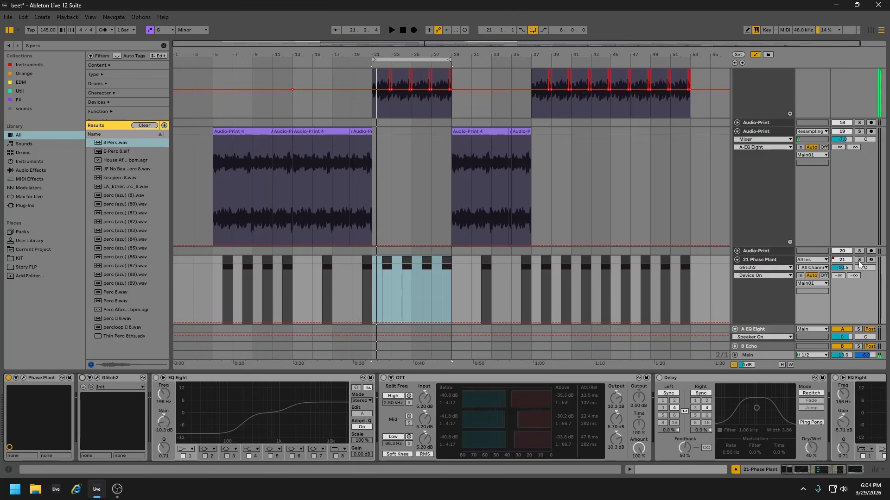
pyautogui.click(859, 260)
pyautogui.click(859, 261)
pyautogui.press('space')
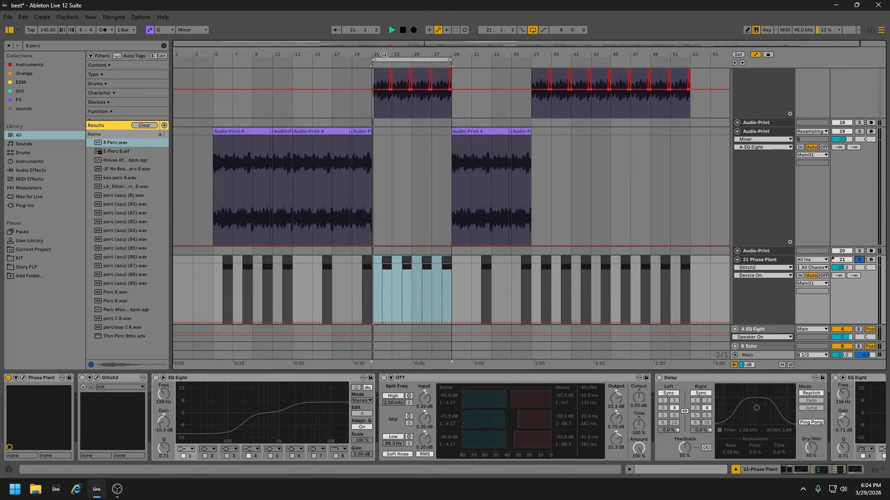
pyautogui.scroll(4, 398, 259)
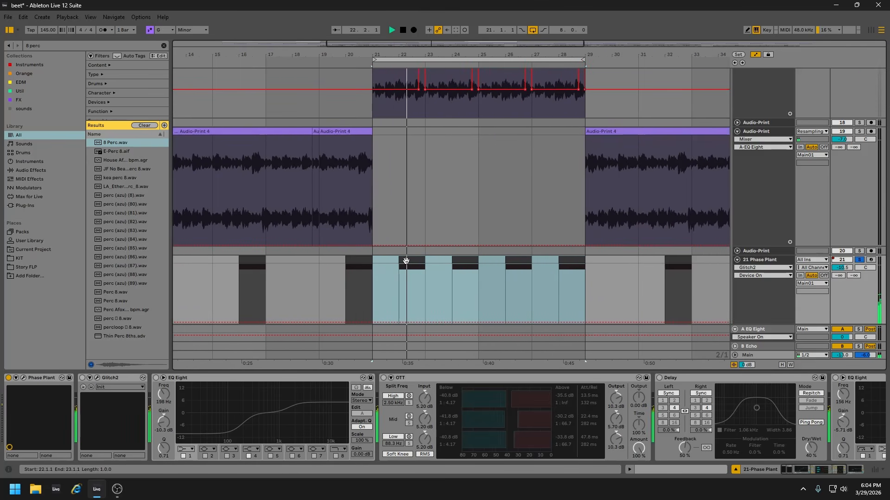
# Open the Phase Plant clip at bar 22 in an enlarged note editor to examine its notes, return to the arrangement and stop playback.
pyautogui.click(407, 291)
pyautogui.moveTo(425, 355); pyautogui.dragTo(363, 57)
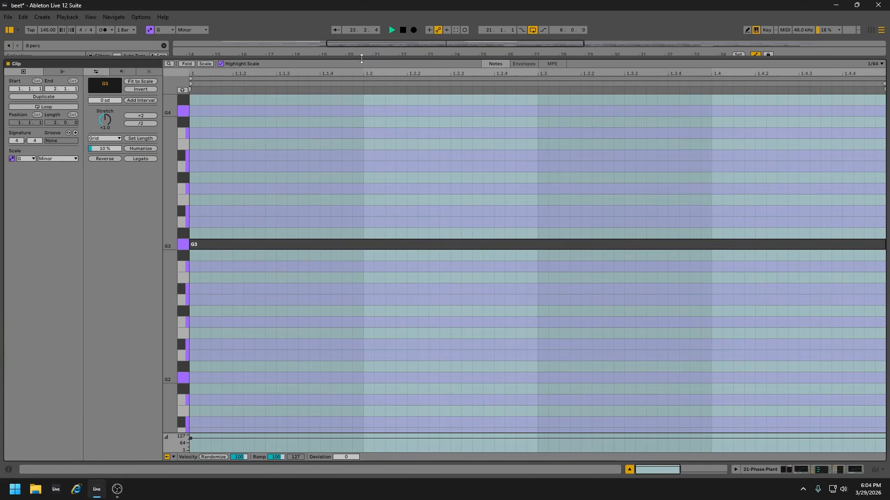
pyautogui.press('space')
pyautogui.press('space')
pyautogui.moveTo(282, 58); pyautogui.dragTo(395, 165)
pyautogui.hotkey('ctrl', 'alt', 'l')
pyautogui.scroll(2, 407, 155)
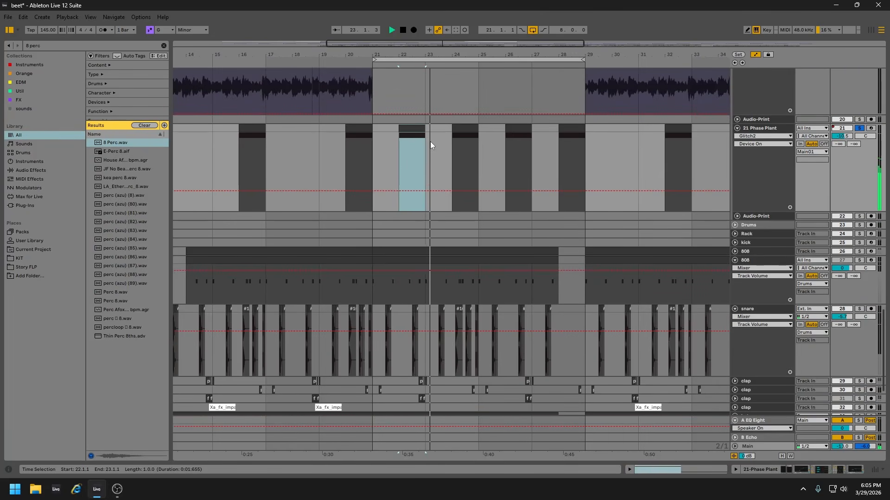
pyautogui.press('space')
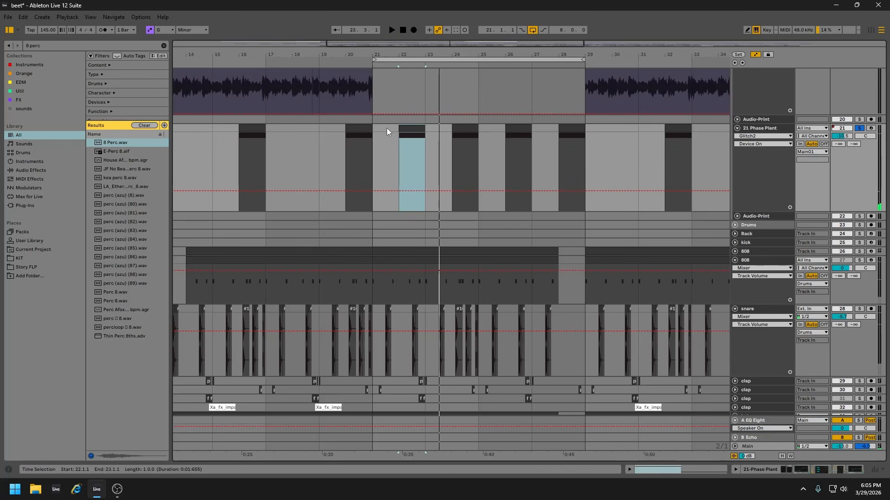
# Select the Phase Plant clips from bar 21 to 25 and audition the soloed, unprocessed track from bar 21.
pyautogui.moveTo(387, 129); pyautogui.dragTo(480, 132)
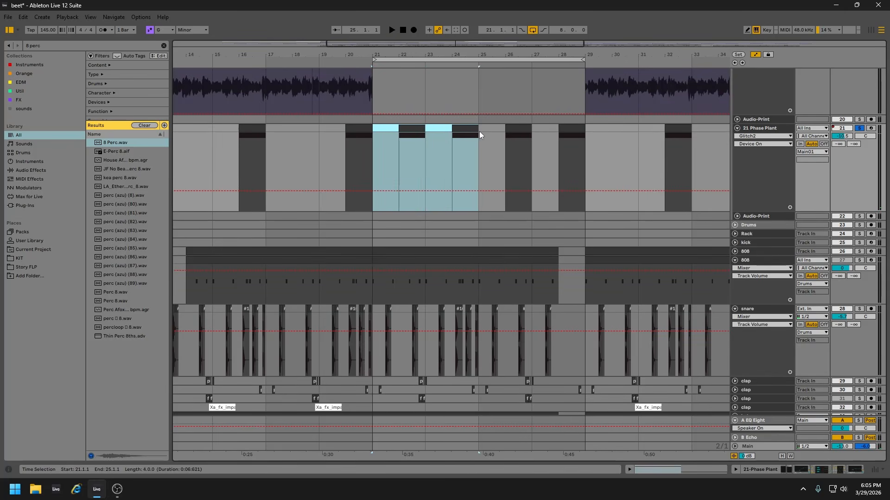
pyautogui.press('z')
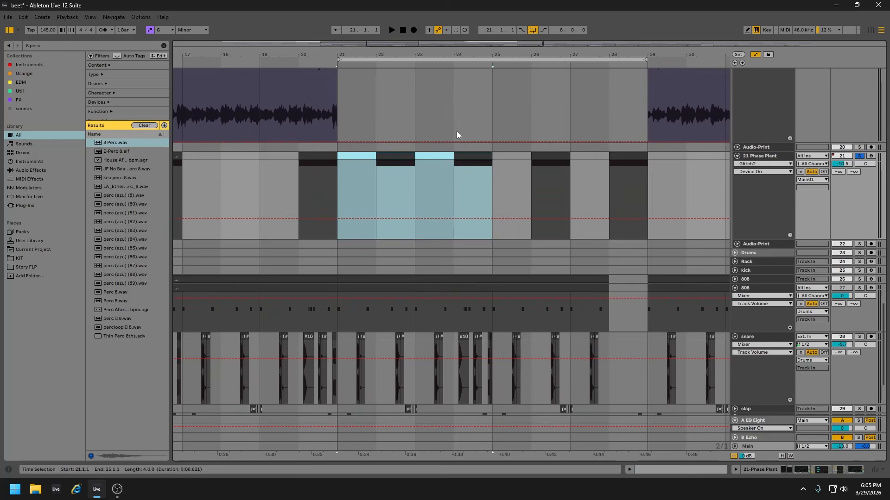
pyautogui.click(375, 64)
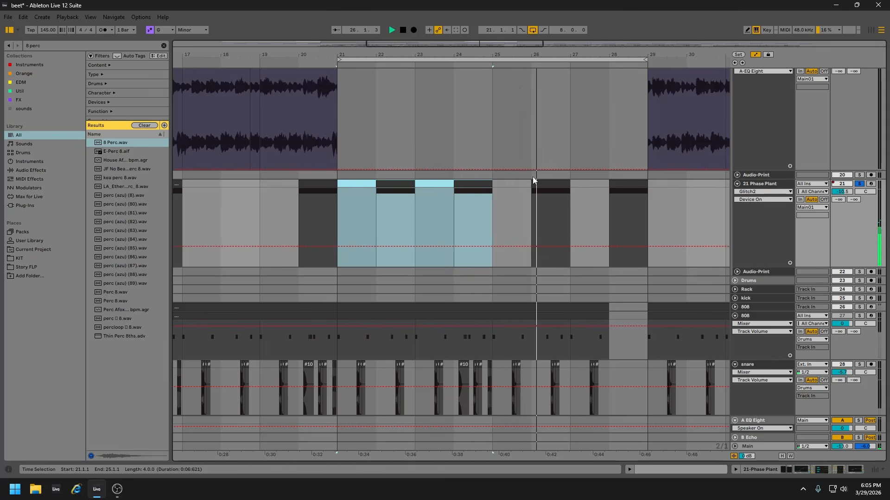
pyautogui.moveTo(520, 54); pyautogui.dragTo(494, 28)
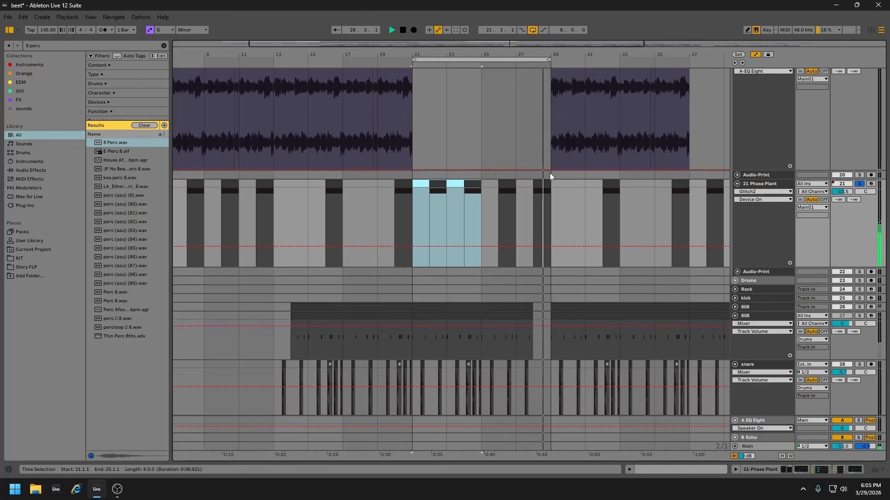
# Show track 21's device chain, re-enable Glitch2 and open its plug-in window beside the arrangement.
pyautogui.doubleClick(770, 185)
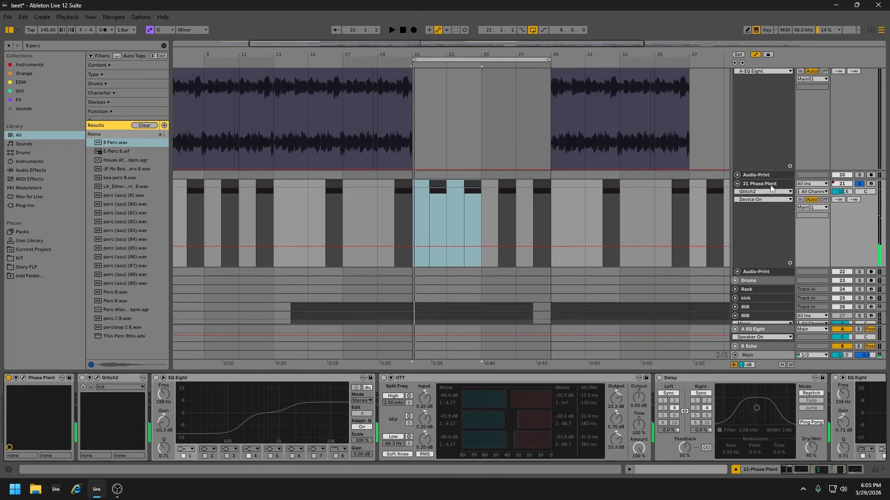
pyautogui.click(82, 378)
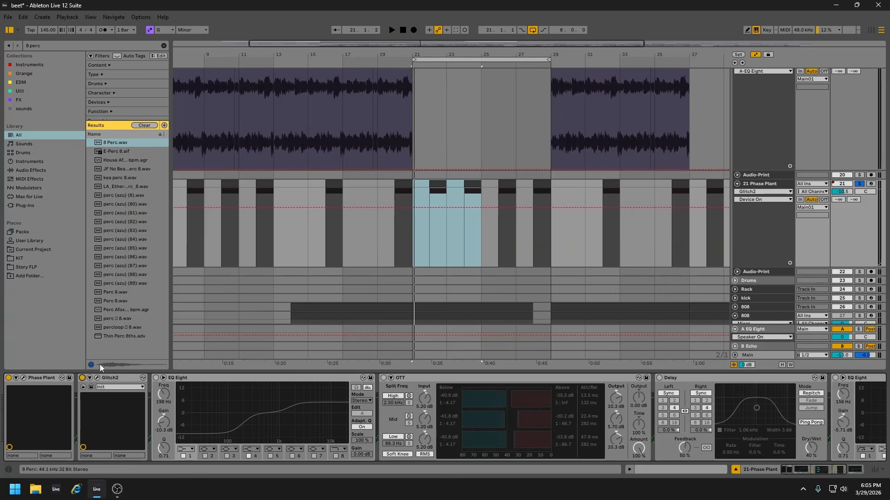
pyautogui.click(97, 378)
pyautogui.moveTo(391, 195); pyautogui.dragTo(724, 133)
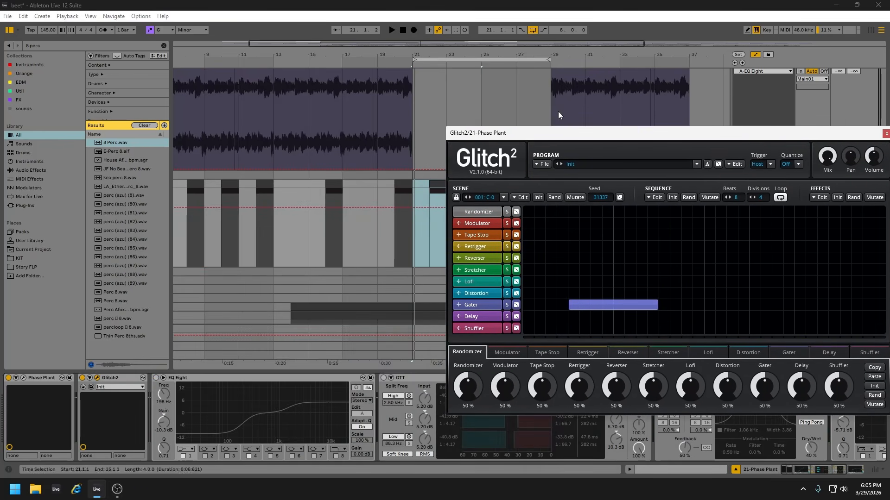
# Play the soloed track from bar 21 to hear the Glitch2 Gater pattern, and close the Glitch2 window.
pyautogui.click(419, 65)
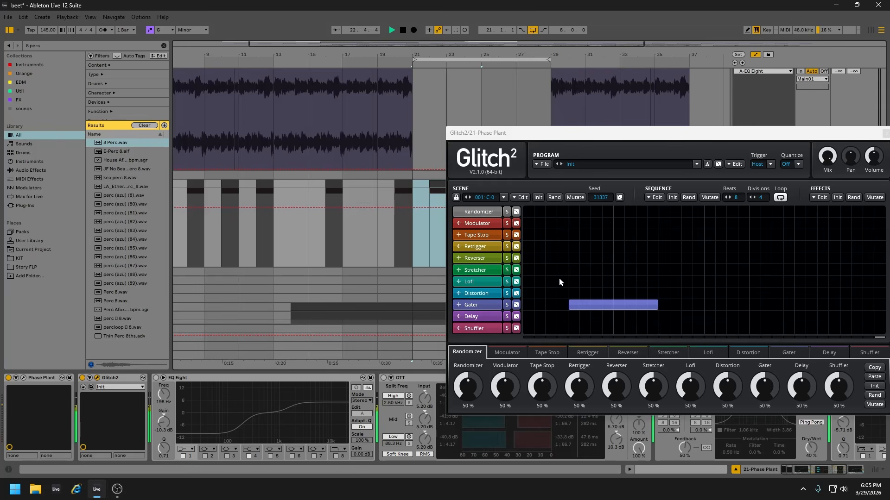
pyautogui.moveTo(614, 132); pyautogui.dragTo(430, 175)
pyautogui.click(701, 175)
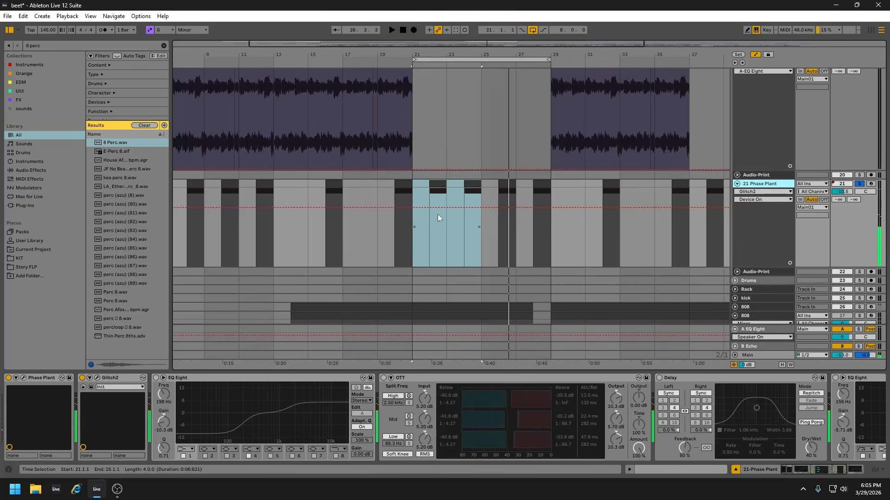
# Examine the clips and Mute automation of Audio-Print tracks 15, 17 and 19, and return to the Phase Plant track.
pyautogui.moveTo(404, 50); pyautogui.dragTo(363, 35)
pyautogui.scroll(8, 365, 227)
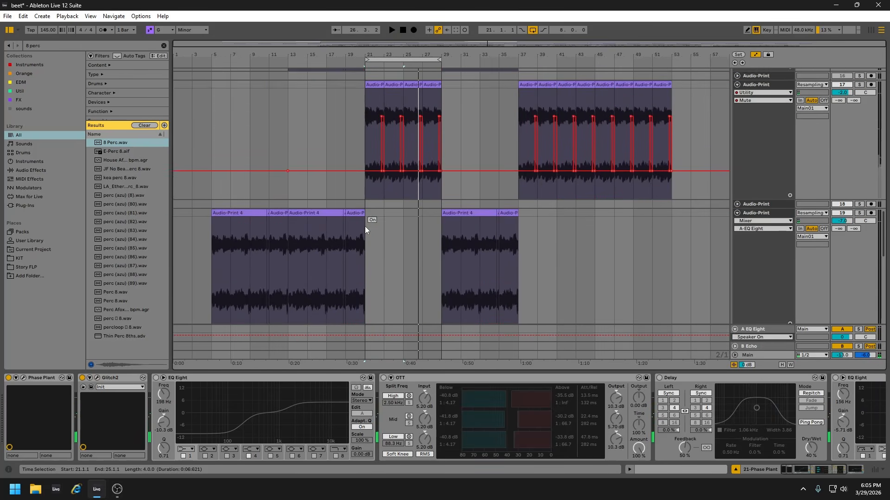
pyautogui.scroll(6, 365, 227)
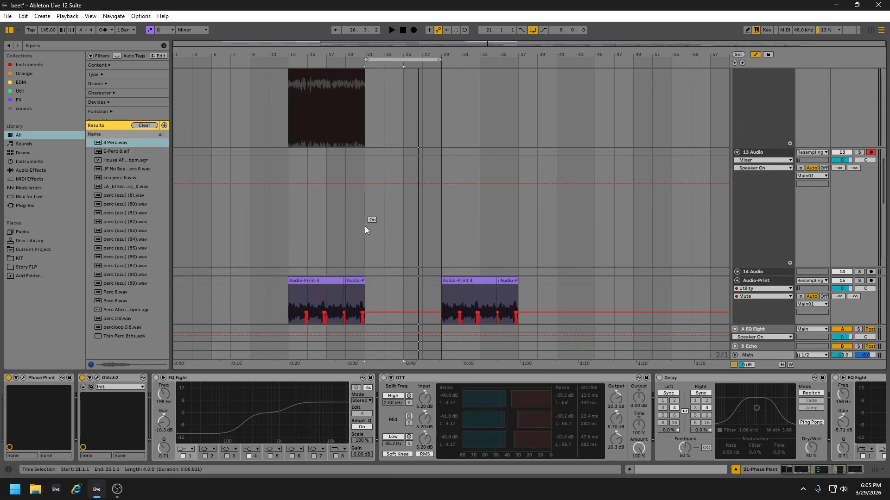
pyautogui.scroll(-8, 365, 226)
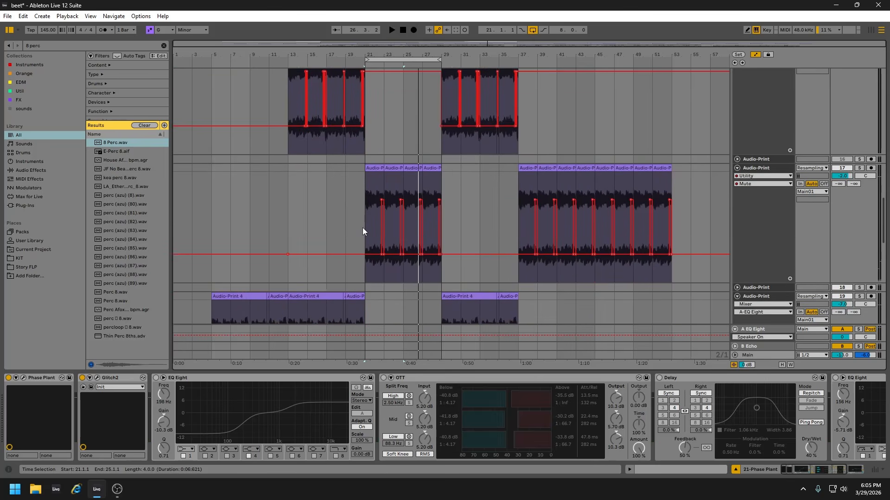
pyautogui.scroll(-6, 361, 228)
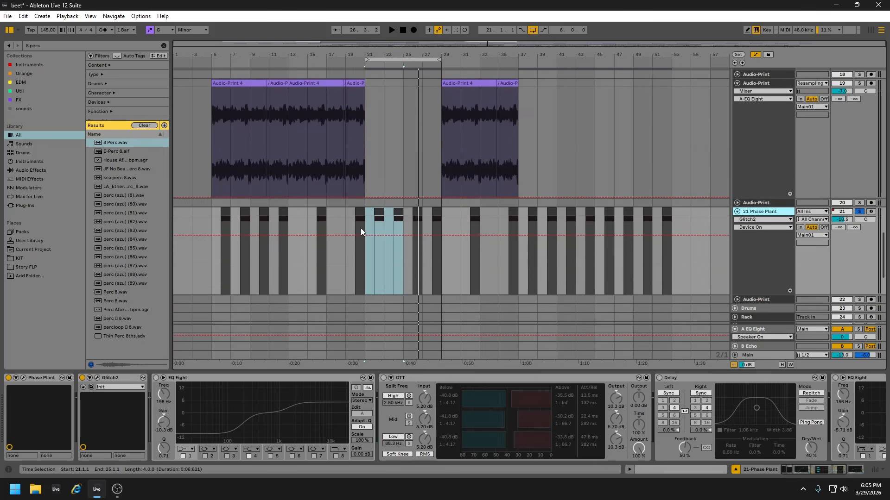
# Select the looped range from bar 21 to 29 across Audio-Print track 20 and Phase Plant track 21.
pyautogui.moveTo(359, 56); pyautogui.dragTo(412, 71)
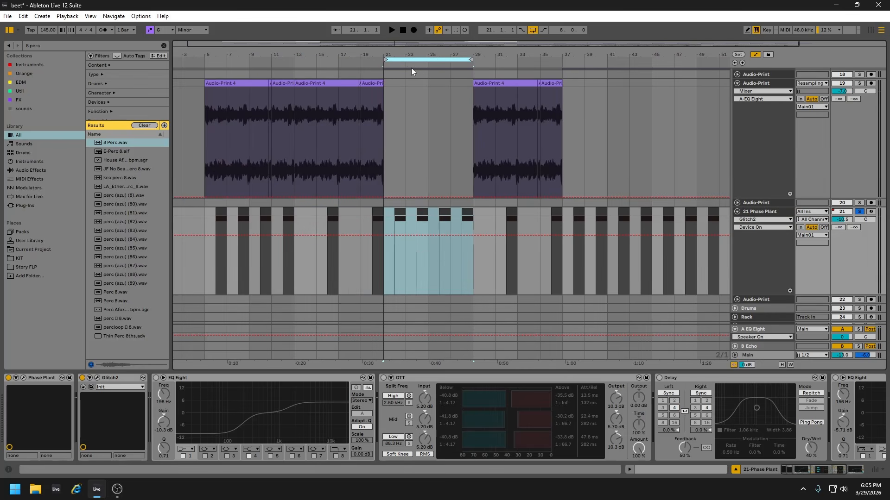
pyautogui.moveTo(330, 53); pyautogui.dragTo(330, 70)
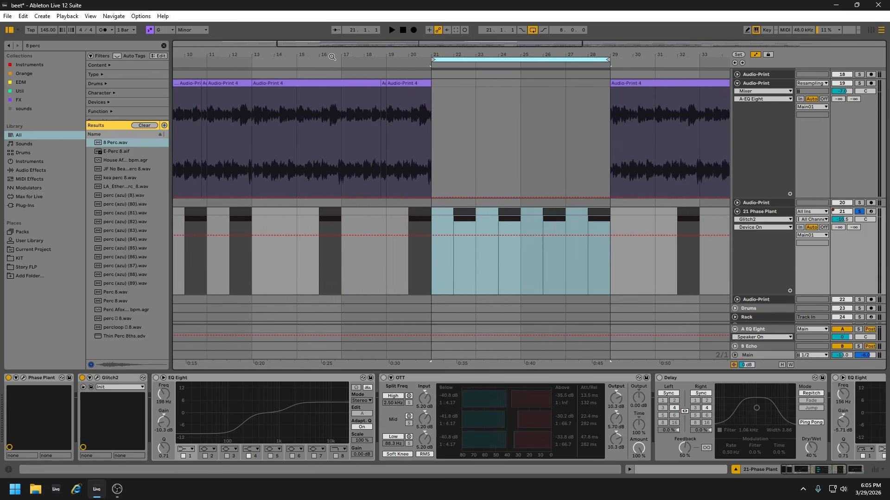
pyautogui.doubleClick(747, 214)
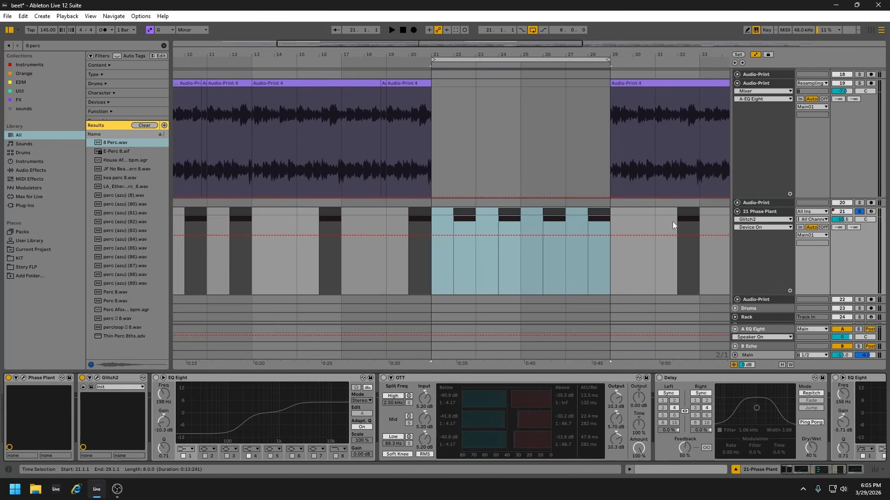
pyautogui.click(460, 211)
pyautogui.moveTo(621, 211); pyautogui.dragTo(453, 109)
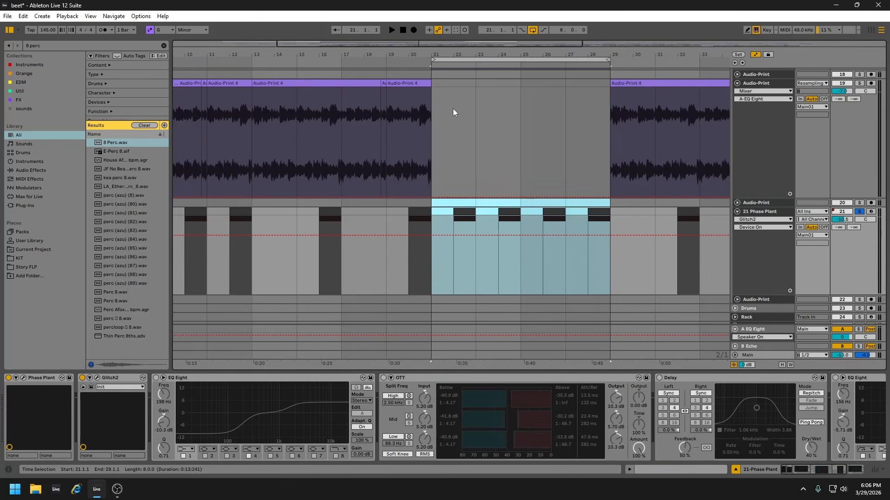
# Open the recent Live Set ok.als from the blue42 project without saving changes to the current set.
pyautogui.scroll(-3, 418, 226)
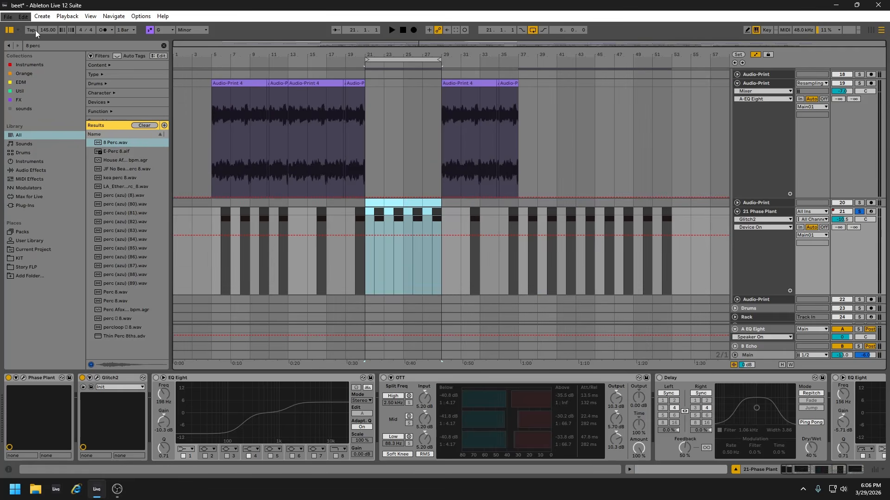
pyautogui.click(8, 17)
pyautogui.moveTo(69, 48)
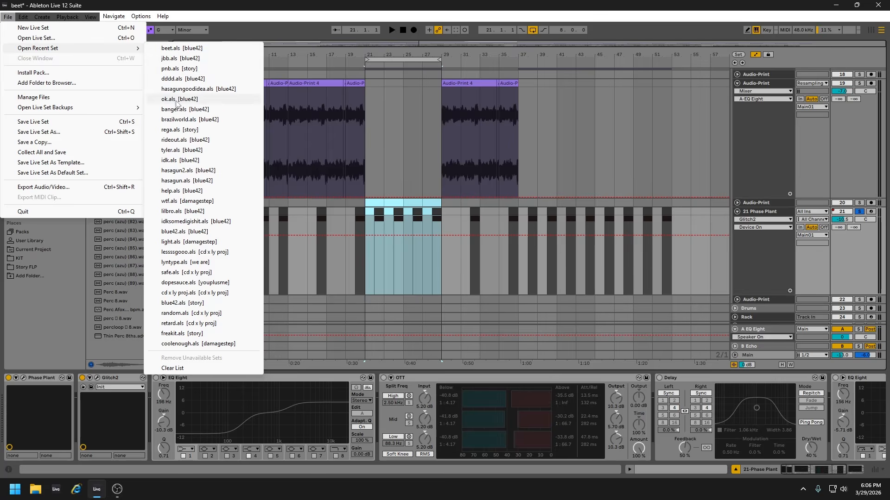
pyautogui.click(176, 99)
pyautogui.click(439, 255)
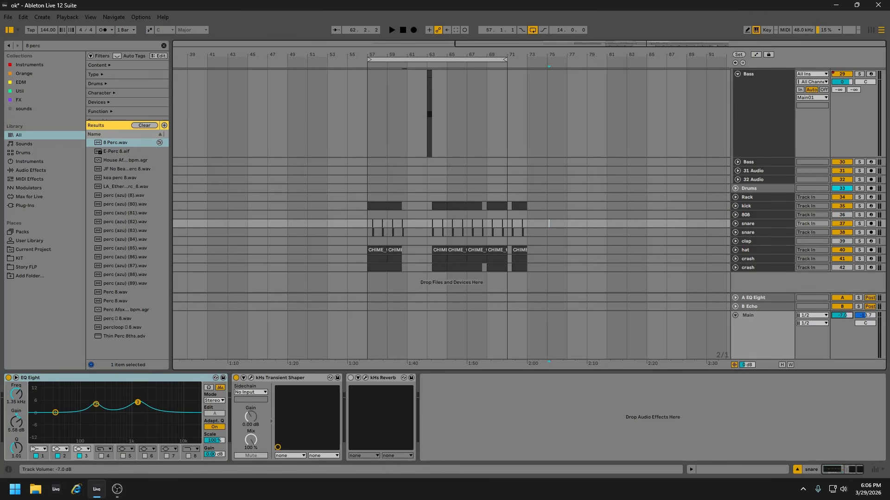
# Play the bass section from the loop at bar 57 and unfold Bass tracks 27 and 28 to view their clips.
pyautogui.scroll(3, 444, 177)
pyautogui.moveTo(400, 55); pyautogui.dragTo(512, 99)
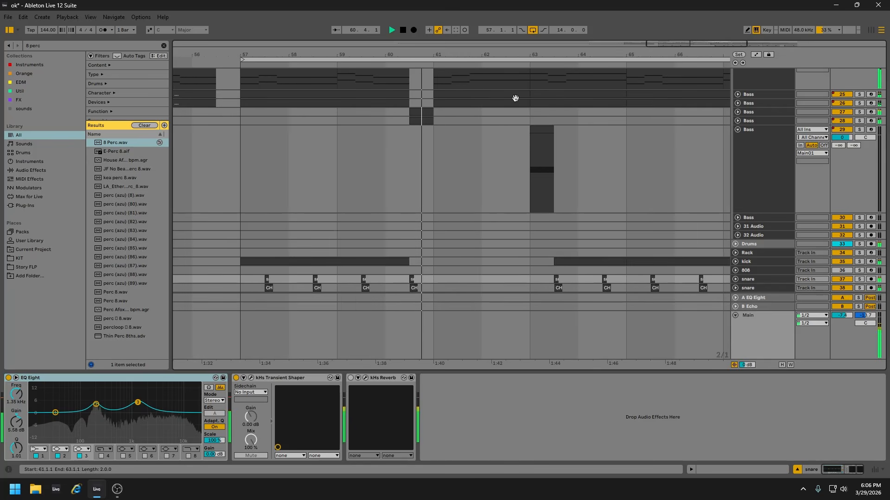
pyautogui.click(737, 121)
pyautogui.click(737, 112)
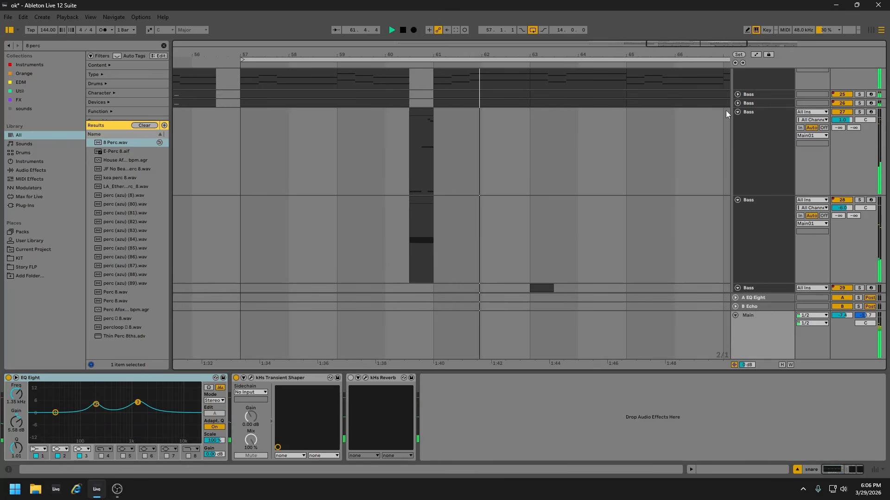
pyautogui.scroll(-3, 554, 121)
pyautogui.moveTo(527, 55); pyautogui.dragTo(510, 43)
pyautogui.scroll(4, 541, 75)
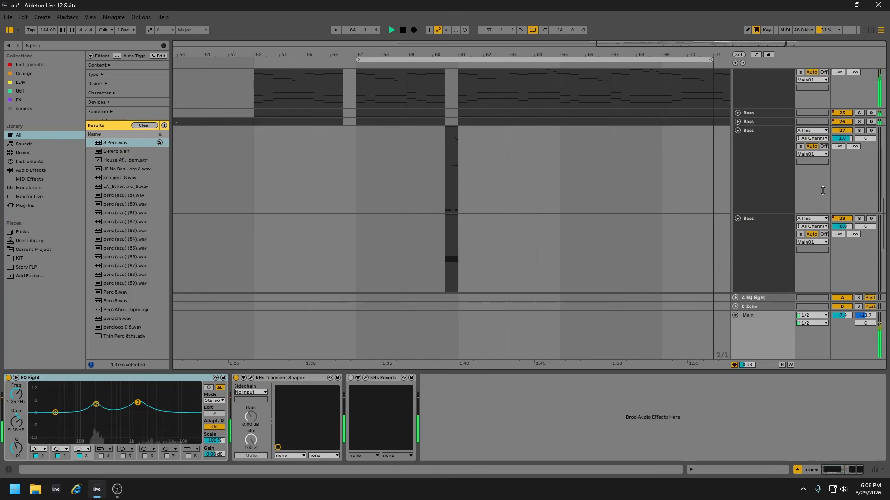
# Audition Bass tracks 27 and 28 around bar 60, soloing one after the other.
pyautogui.click(859, 131)
pyautogui.click(442, 65)
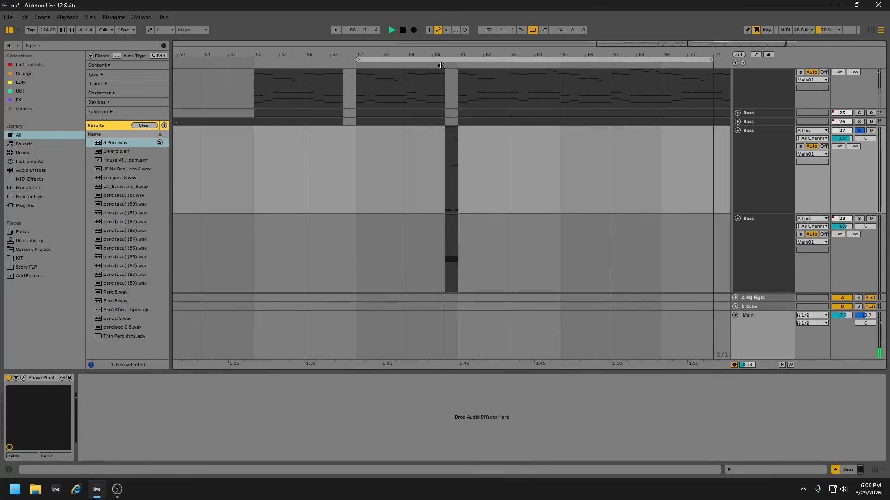
pyautogui.moveTo(445, 55); pyautogui.dragTo(447, 70)
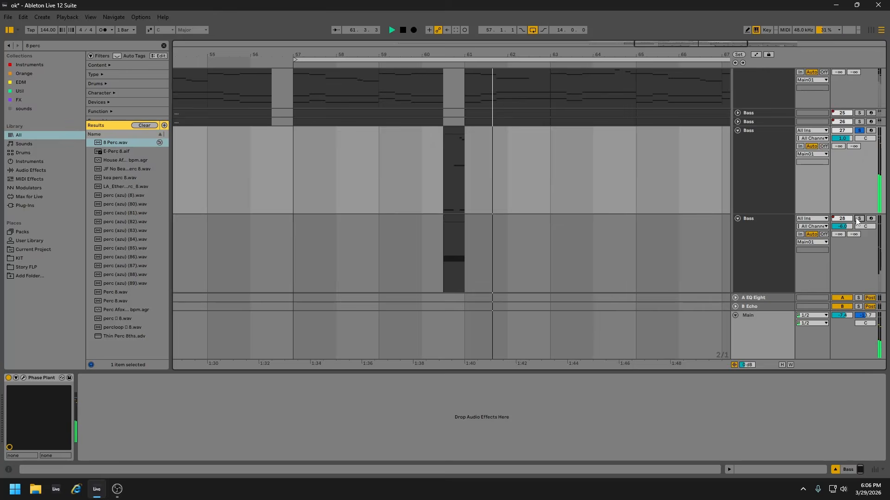
pyautogui.click(859, 219)
# Solo Bass track 29, listen to it at bar 63, and select its clip there.
pyautogui.scroll(-3, 468, 134)
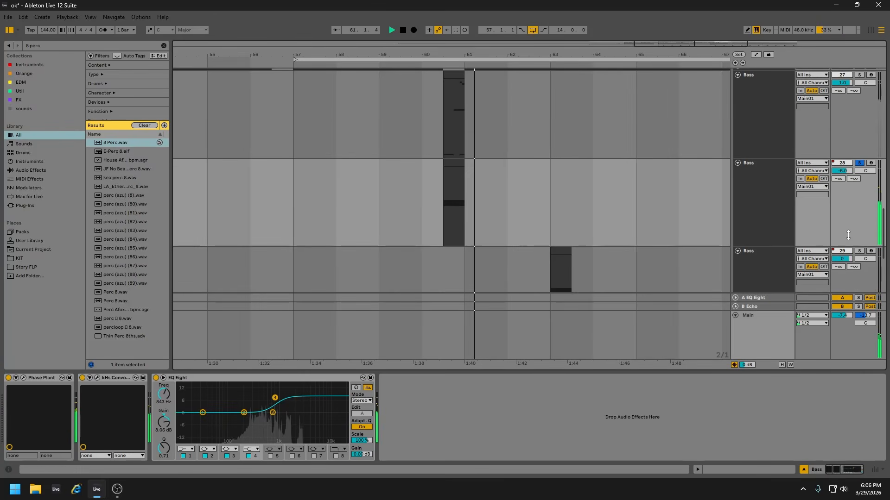
pyautogui.click(859, 251)
pyautogui.click(544, 65)
pyautogui.press('space')
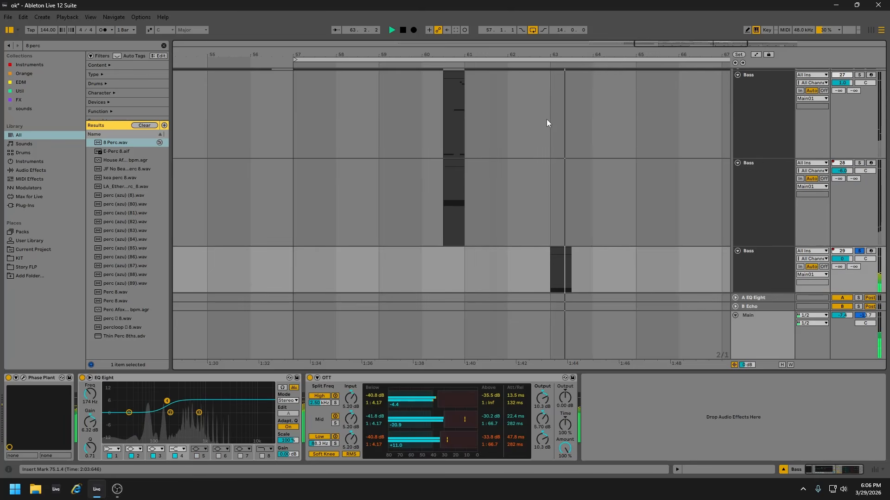
pyautogui.scroll(-2, 558, 151)
pyautogui.click(561, 218)
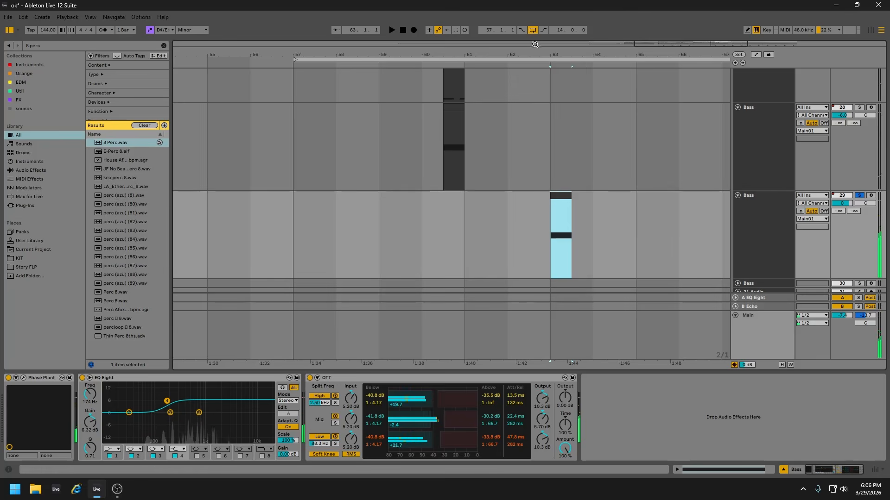
# Set the loop to eight bars from bar 63 and select bars 63 to 65 on Bass track 29.
pyautogui.moveTo(533, 45); pyautogui.dragTo(461, 50)
pyautogui.moveTo(331, 61); pyautogui.dragTo(470, 61)
pyautogui.click(476, 195)
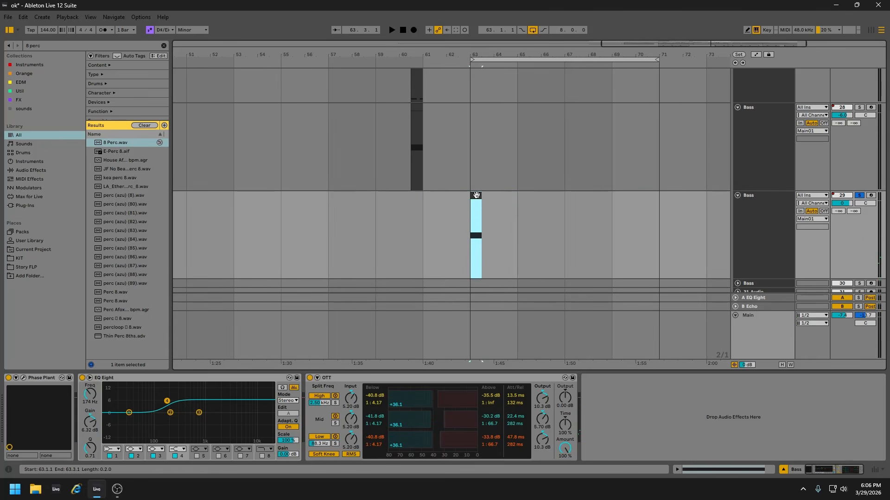
pyautogui.keyDown('shift'); pyautogui.click(510, 201); pyautogui.keyUp('shift')
pyautogui.click(756, 216)
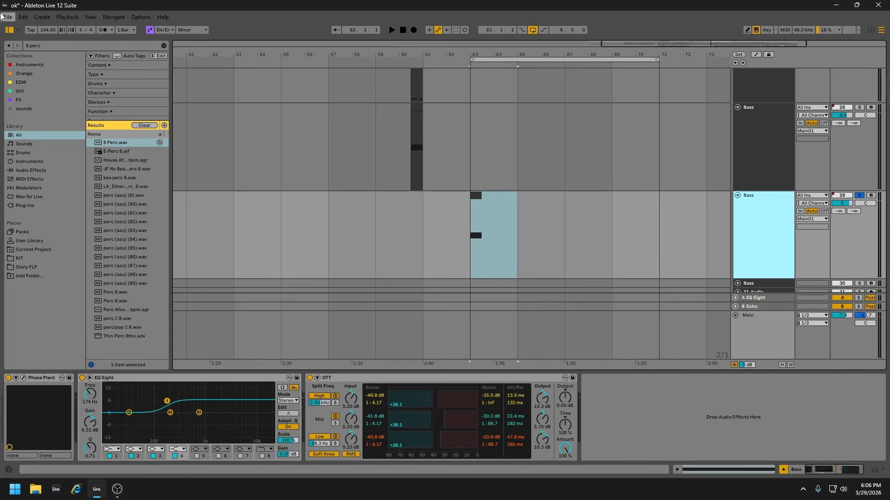
# Shorten the loop to two bars starting at bar 63, around the clip on Bass track 29.
pyautogui.moveTo(468, 54); pyautogui.dragTo(493, 187)
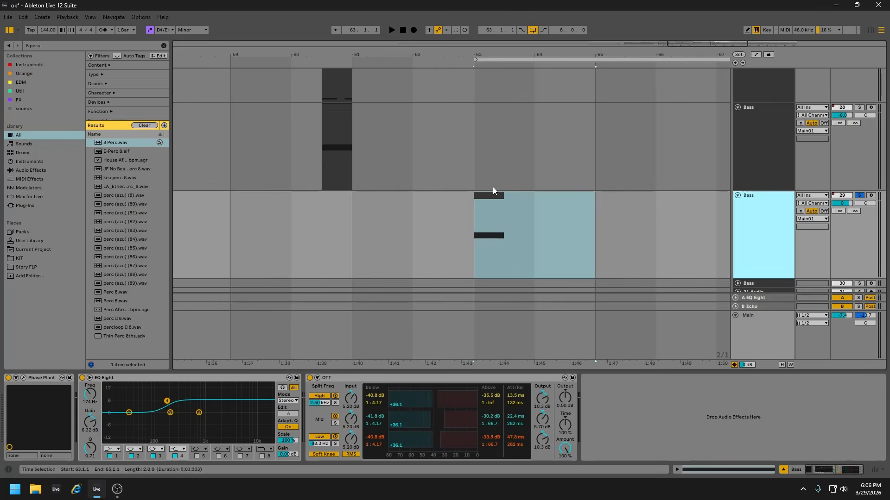
pyautogui.click(500, 195)
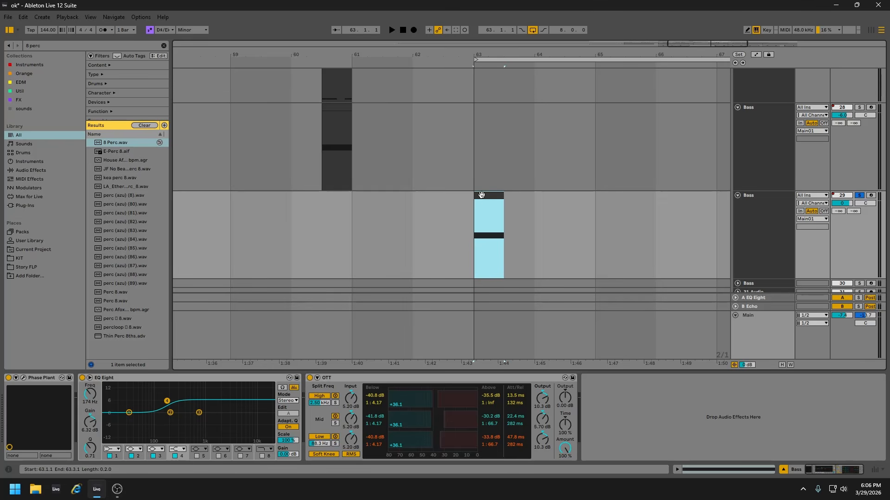
pyautogui.moveTo(509, 54); pyautogui.dragTo(446, 61)
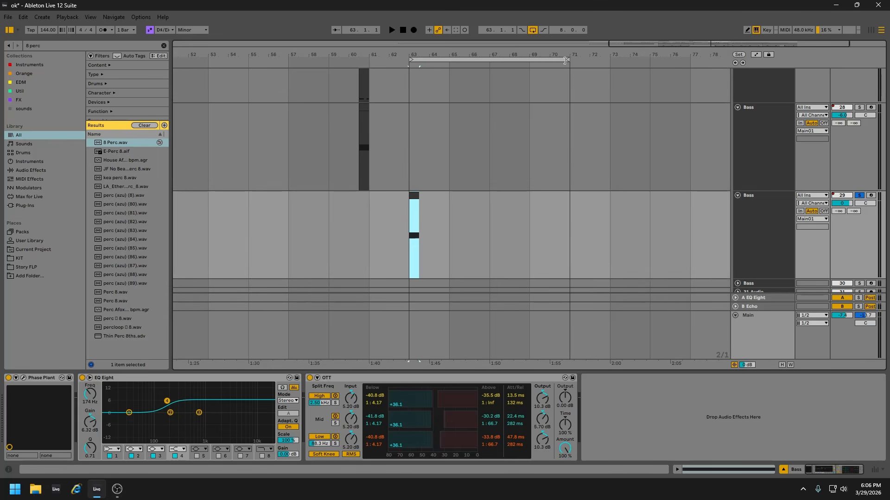
pyautogui.moveTo(565, 60); pyautogui.dragTo(448, 61)
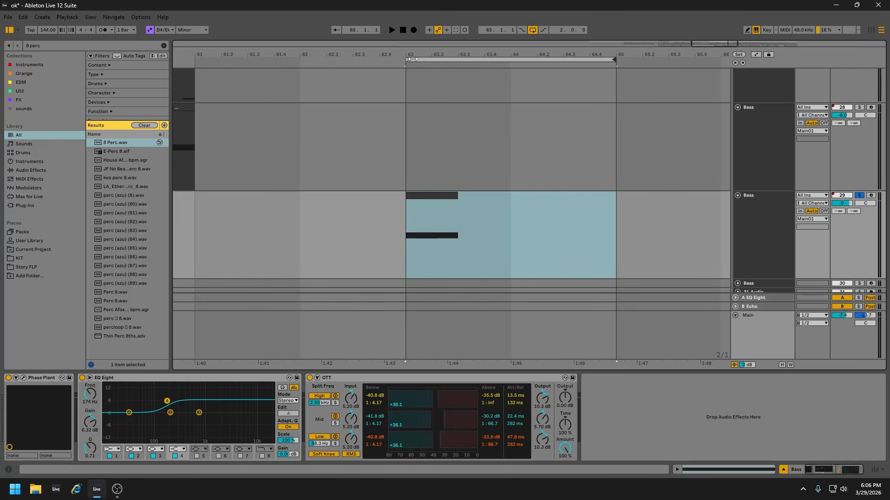
# Select the bar 63 clip on soloed Bass track 29 and play the two-bar loop.
pyautogui.click(463, 196)
pyautogui.click(424, 196)
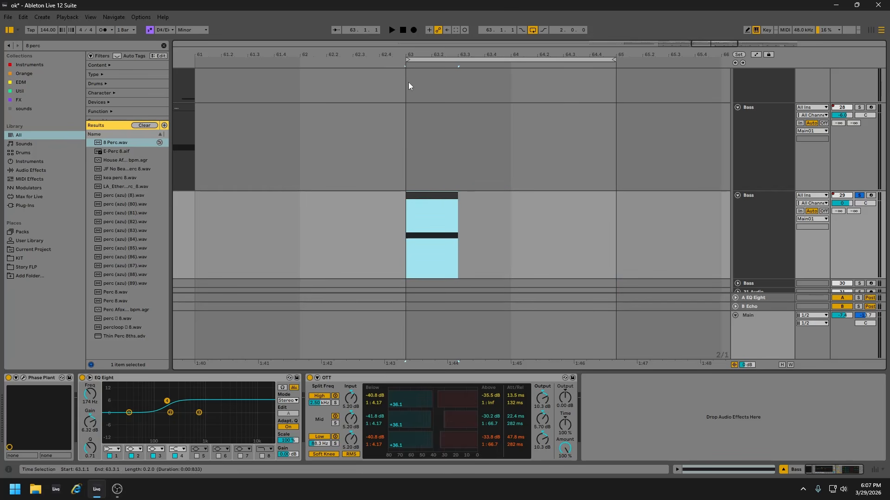
pyautogui.moveTo(399, 54); pyautogui.dragTo(417, 31)
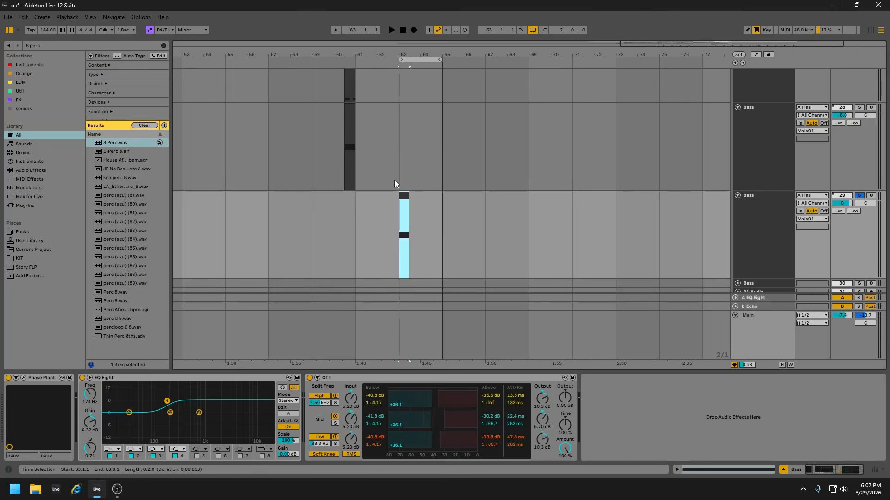
pyautogui.press('space')
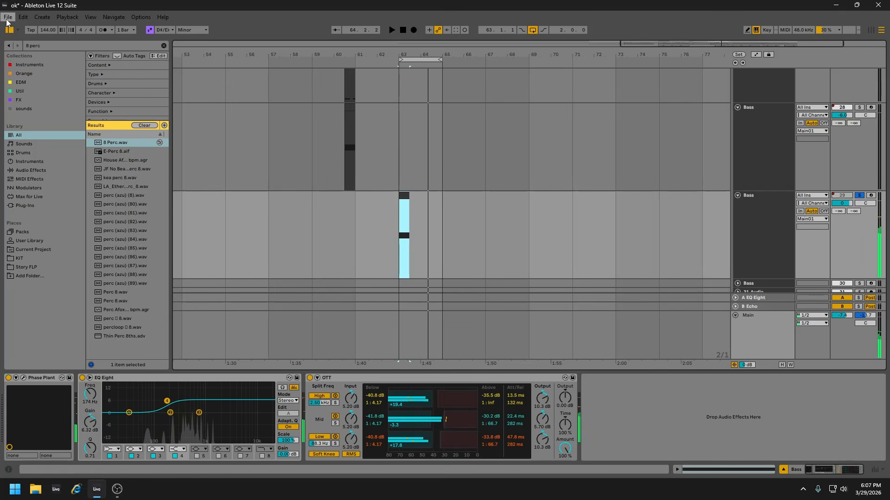
# Reopen the recent Live Set beet.als from the blue42 project without saving changes to ok.als.
pyautogui.hotkey('alt', 'f')
pyautogui.moveTo(51, 48)
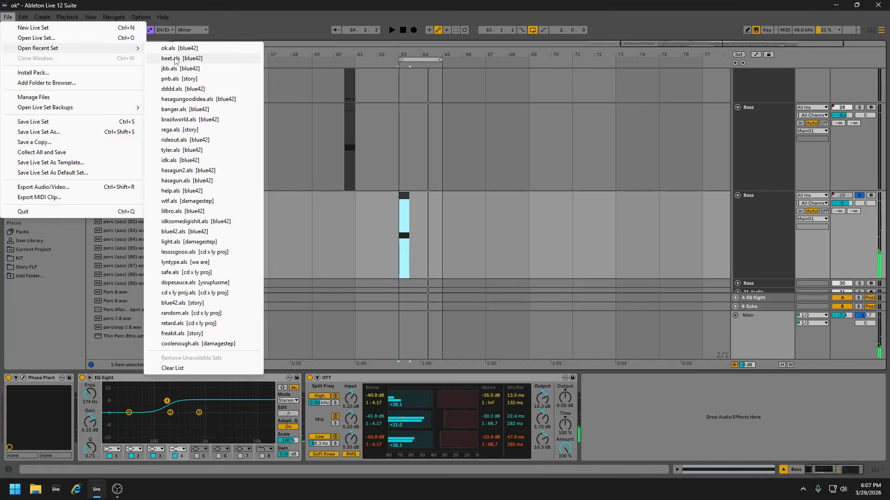
pyautogui.click(176, 55)
pyautogui.click(439, 256)
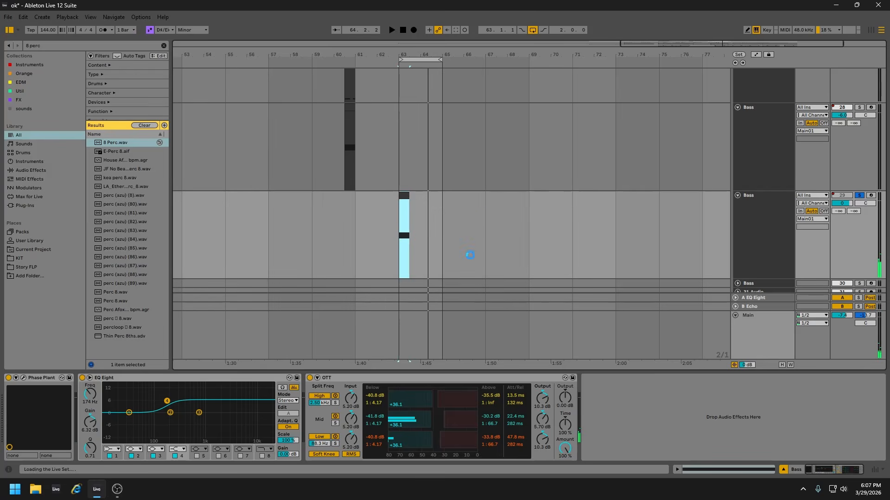
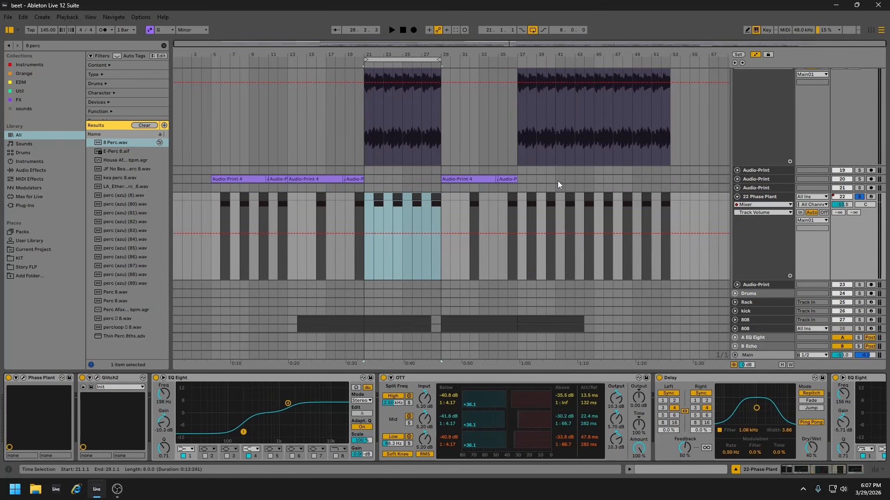
# Solo Audio-Print track 18 together with Phase Plant track 22, select bars 21 to 23 and play the layers.
pyautogui.scroll(2, 421, 153)
pyautogui.keyDown('ctrl'); pyautogui.click(858, 116); pyautogui.keyUp('ctrl')
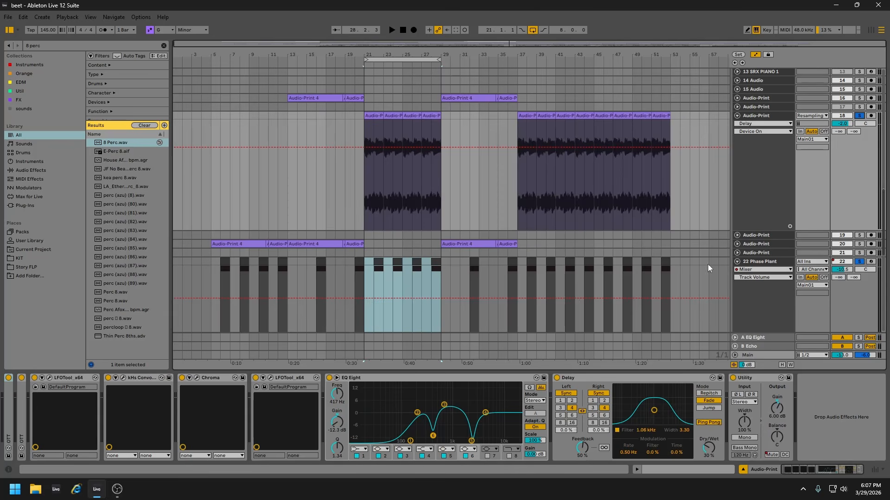
pyautogui.keyDown('ctrl'); pyautogui.scroll(3, 398, 134); pyautogui.keyUp('ctrl')
pyautogui.click(389, 261)
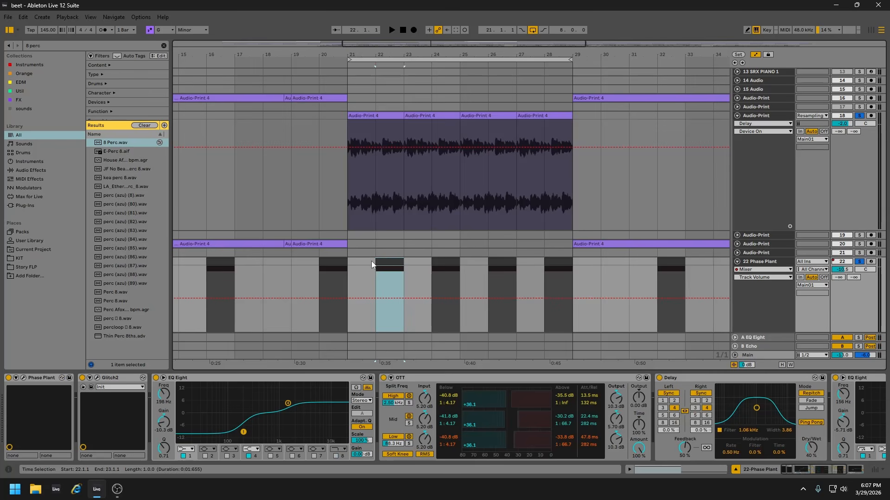
pyautogui.moveTo(355, 262); pyautogui.dragTo(404, 254)
pyautogui.click(390, 116)
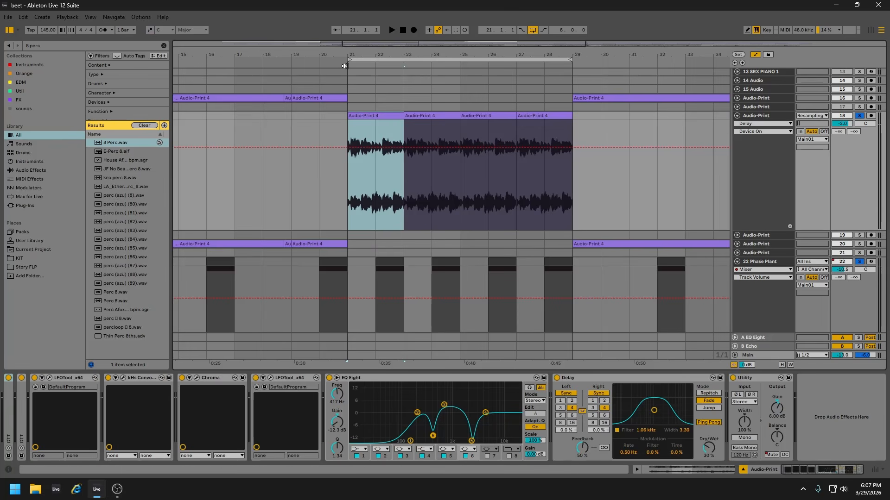
pyautogui.press('space')
# Unsolo Phase Plant track 22 and play Audio-Print track 18 on its own from bar 21.
pyautogui.scroll(-2, 433, 196)
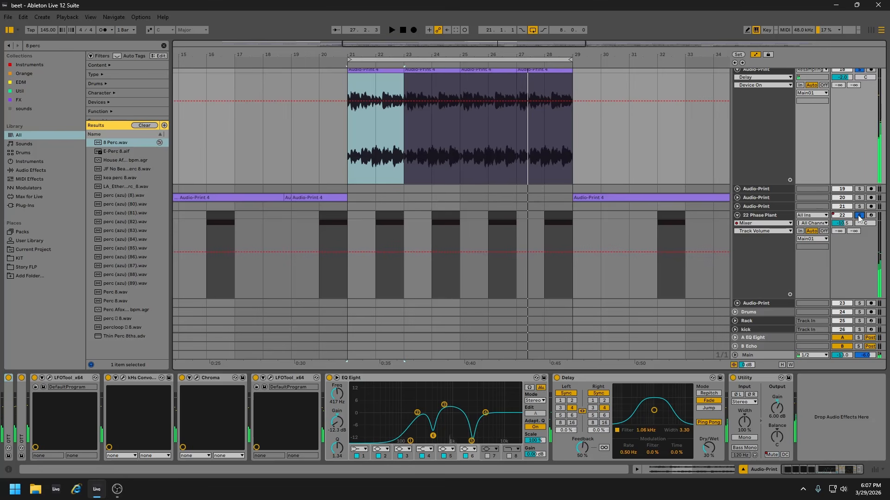
pyautogui.scroll(3, 502, 180)
pyautogui.press('space')
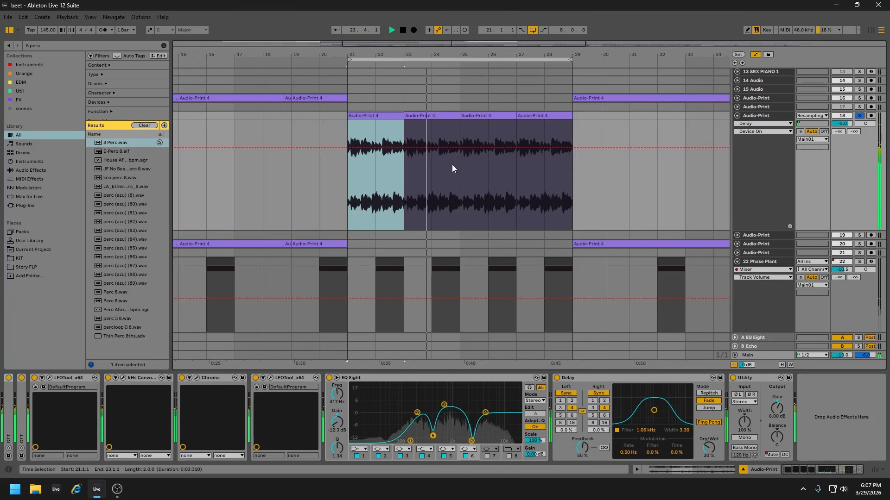
pyautogui.press('space')
# Show the device chain of Phase Plant track 22 and keep its clip lane unfolded.
pyautogui.moveTo(438, 54); pyautogui.dragTo(437, 19)
pyautogui.scroll(-2, 432, 219)
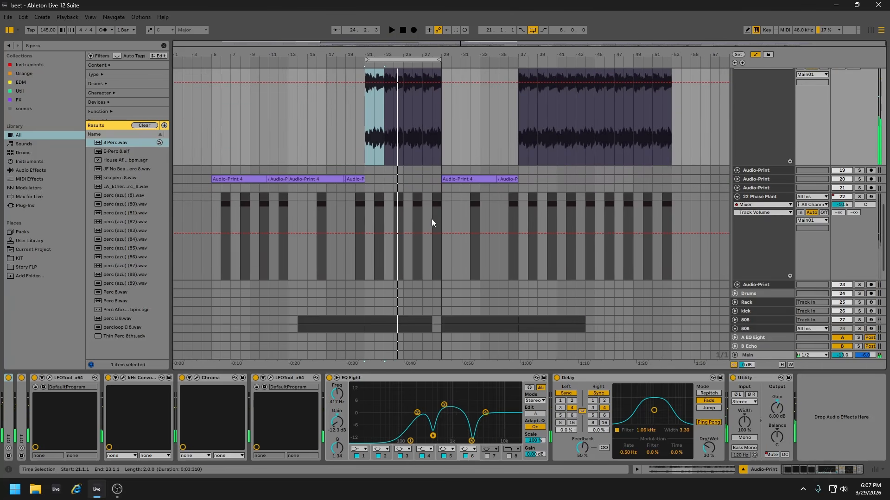
pyautogui.click(737, 196)
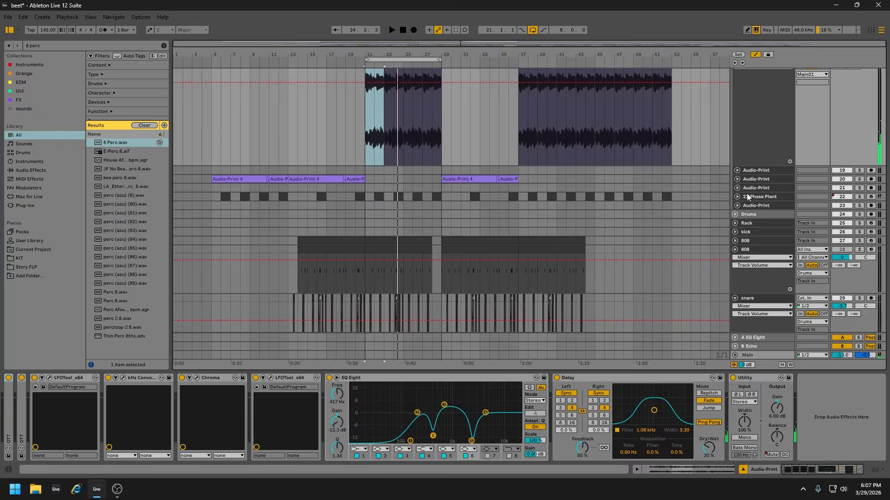
pyautogui.click(746, 196)
pyautogui.click(737, 196)
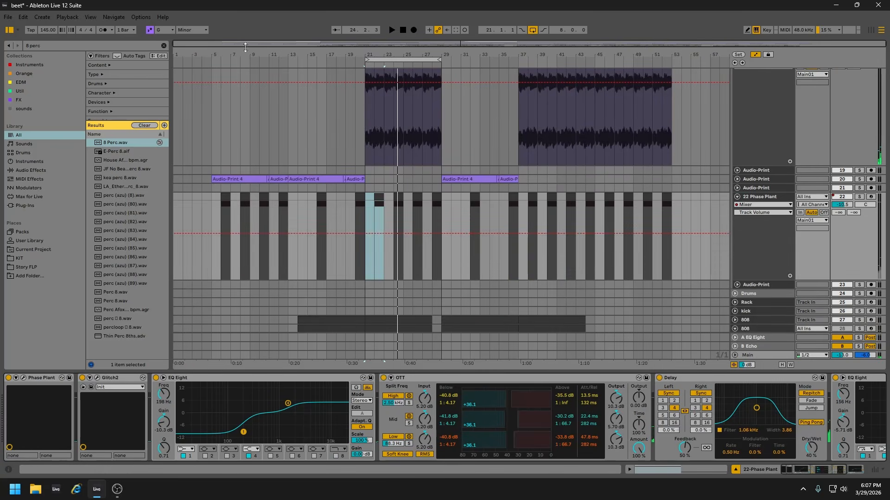
# Examine the Phase Plant clips and gaps from bar 5 onward, selecting the gap from bar 7 to 8.
pyautogui.moveTo(228, 55); pyautogui.dragTo(310, 79)
pyautogui.moveTo(265, 198); pyautogui.dragTo(339, 200)
pyautogui.click(274, 199)
pyautogui.click(320, 196)
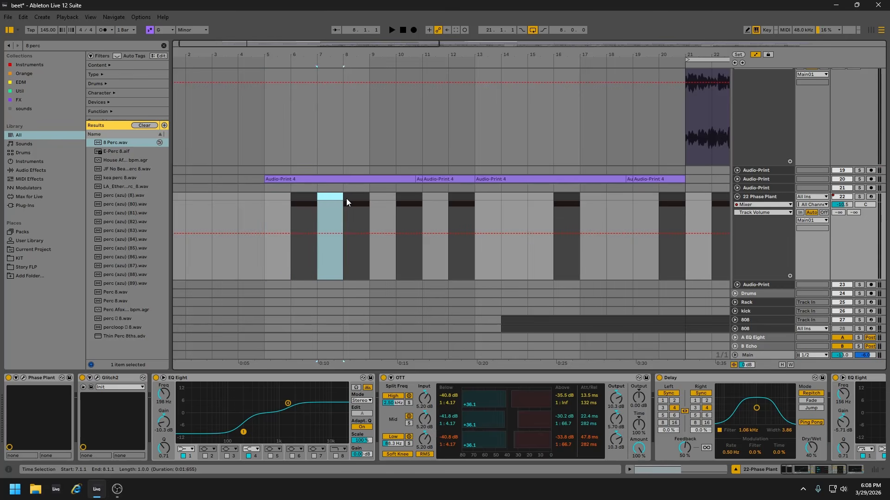
pyautogui.moveTo(382, 50); pyautogui.dragTo(382, 14)
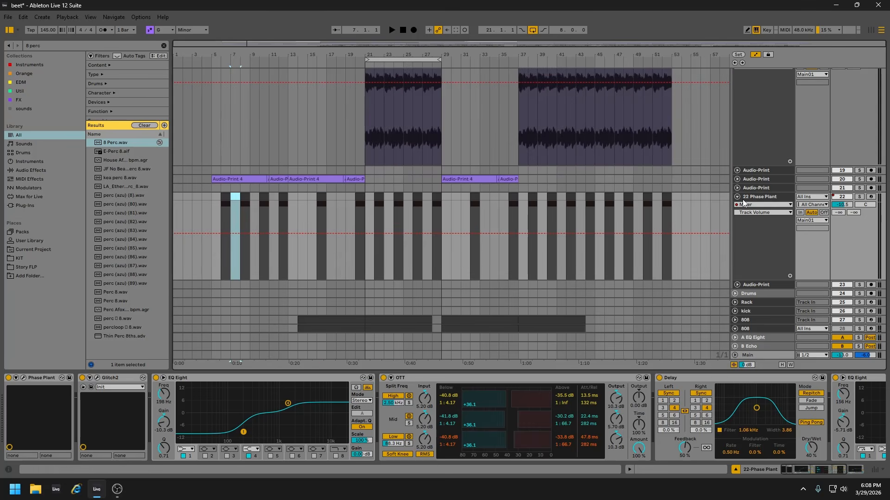
# Fold Phase Plant track 22 and collapse the first EQ Eight and the OTT in its device chain.
pyautogui.click(737, 197)
pyautogui.scroll(3, 738, 211)
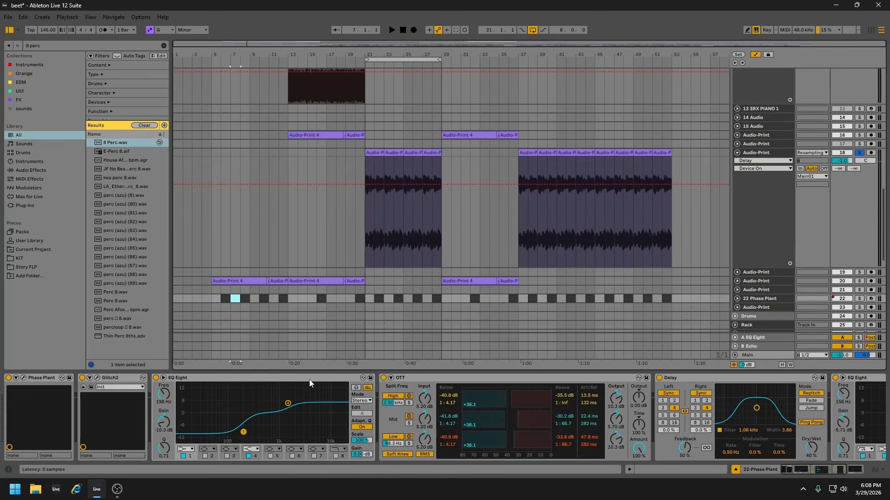
pyautogui.doubleClick(191, 376)
pyautogui.doubleClick(217, 377)
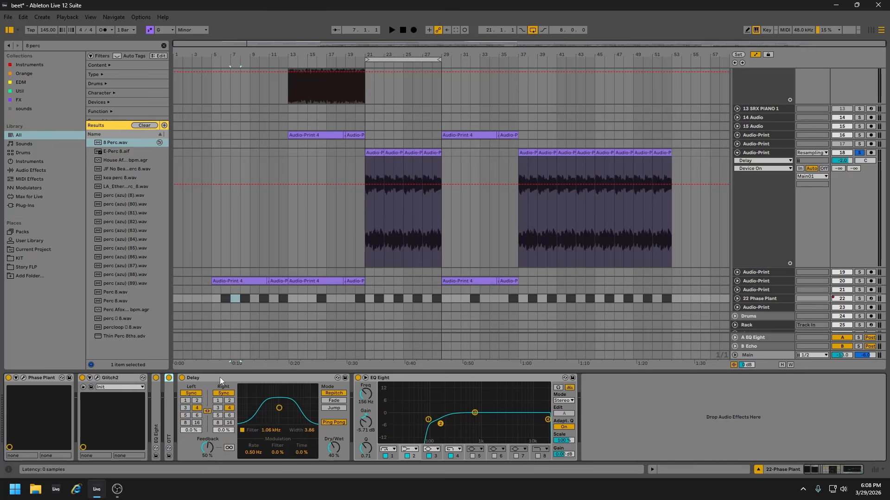
# Collapse the Delay and the last EQ Eight in Phase Plant track 22's device chain.
pyautogui.doubleClick(220, 377)
pyautogui.doubleClick(265, 378)
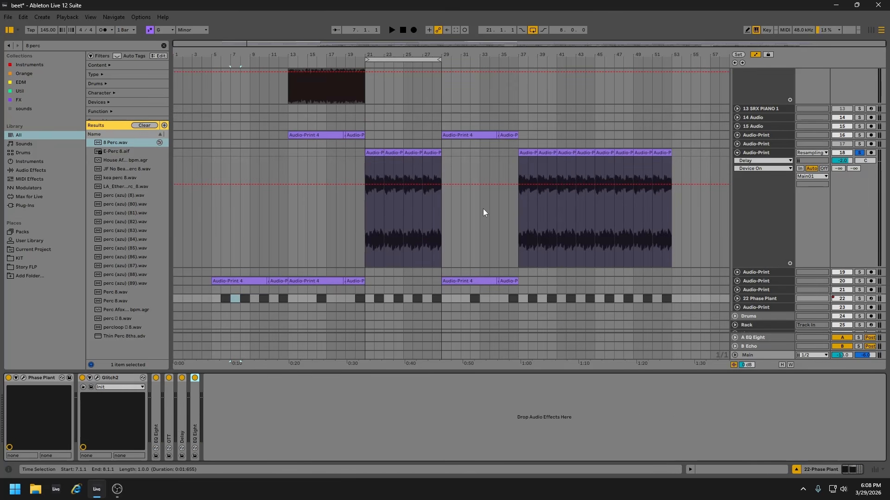
# Fold the snare track in the Drums group.
pyautogui.scroll(-5, 492, 206)
pyautogui.scroll(2, 777, 181)
pyautogui.scroll(2, 777, 181)
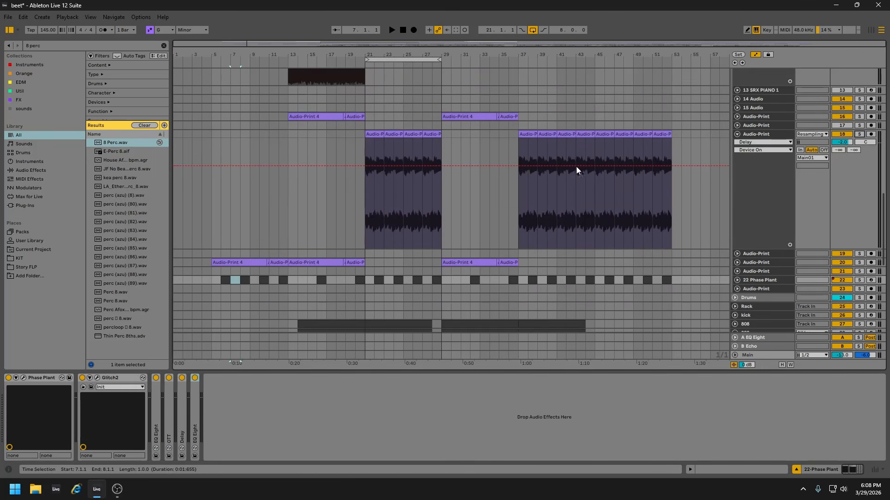
pyautogui.scroll(-6, 576, 166)
pyautogui.click(735, 129)
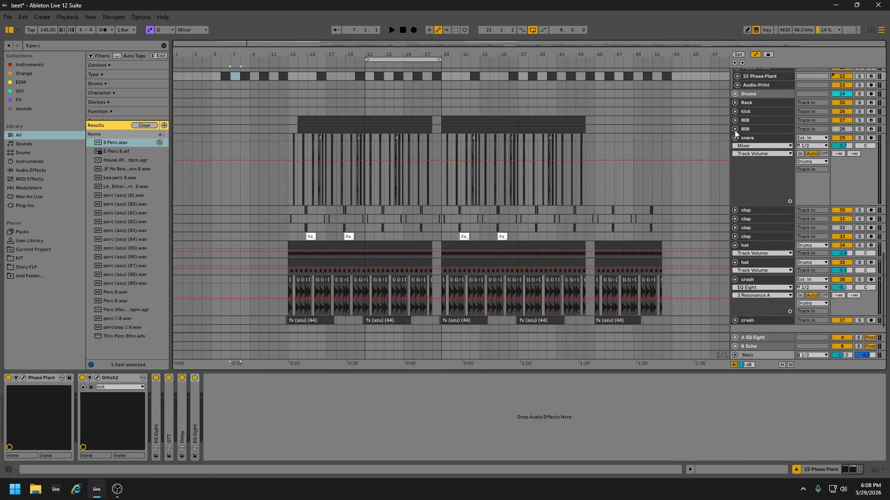
pyautogui.scroll(4, 420, 141)
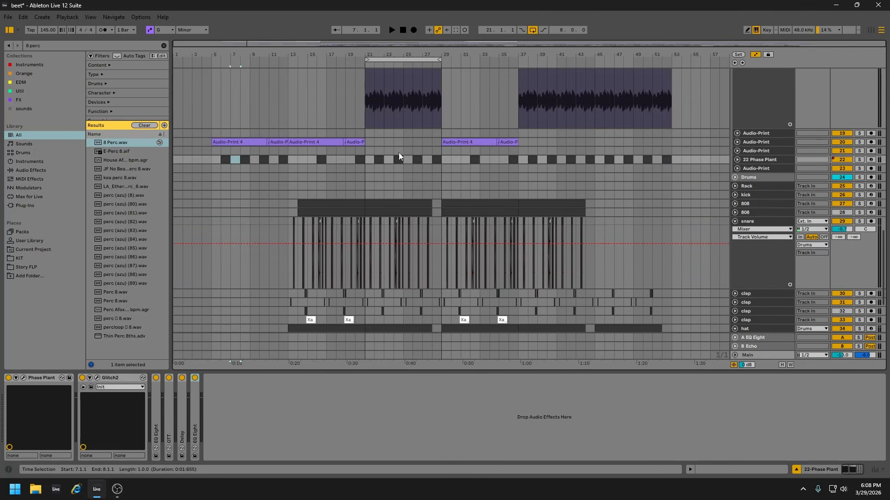
pyautogui.scroll(-3, 464, 158)
pyautogui.click(735, 157)
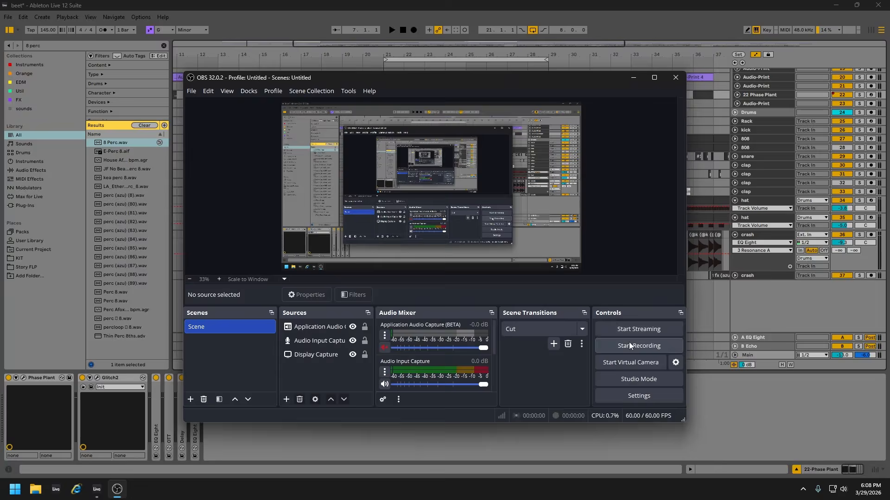
# Return to the arrangement and unfold Phase Plant track 22 and both 808 tracks, 27 and 28.
pyautogui.click(740, 304)
pyautogui.scroll(2, 369, 256)
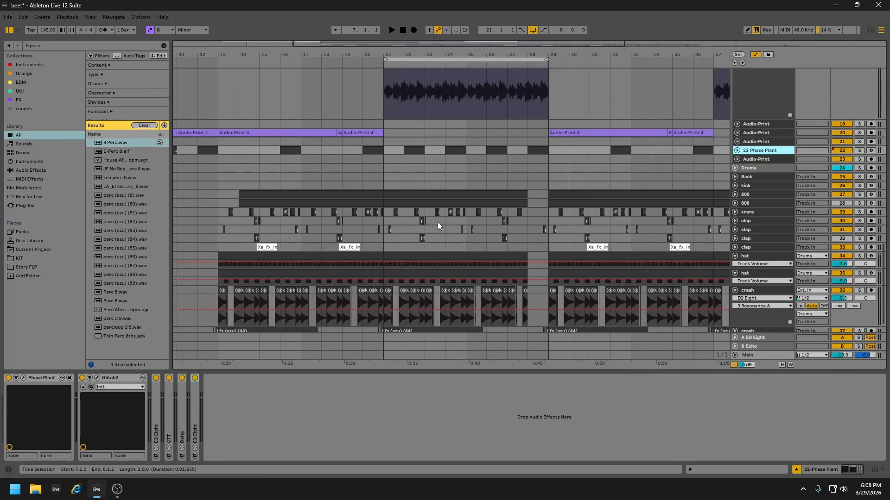
pyautogui.click(734, 194)
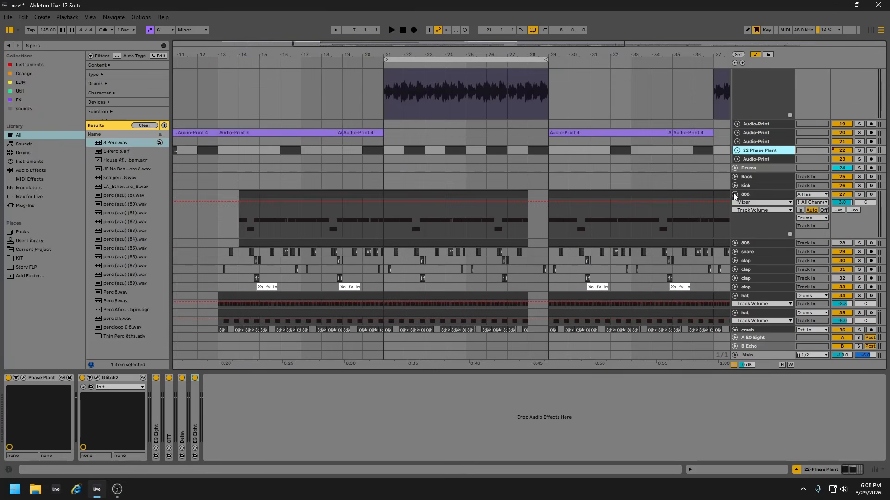
pyautogui.moveTo(394, 54)
pyautogui.mouseDown()
pyautogui.moveTo(391, 39)
pyautogui.moveTo(396, 72)
pyautogui.mouseUp()
pyautogui.click(737, 150)
pyautogui.scroll(-2, 443, 220)
pyautogui.click(735, 266)
pyautogui.scroll(-2, 510, 200)
# Solo 808 track 27 and play it from bar 21 and with bars 14 to 29 looped.
pyautogui.click(468, 163)
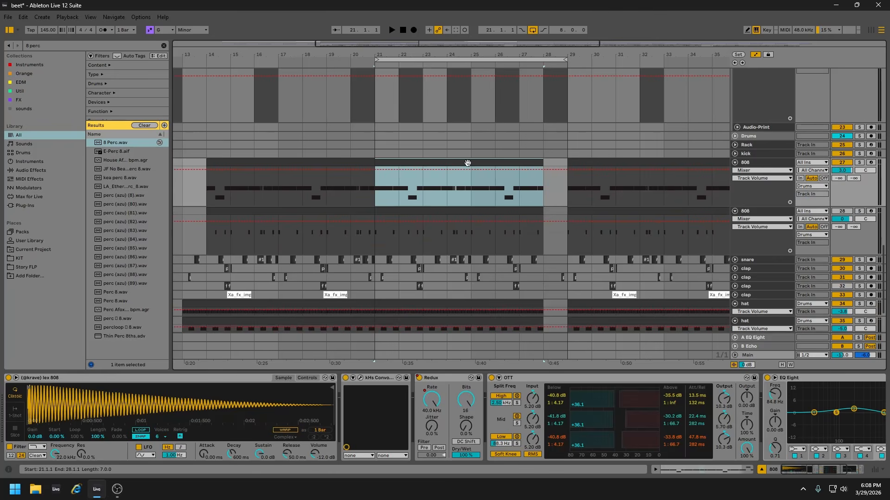
pyautogui.click(859, 163)
pyautogui.press('space')
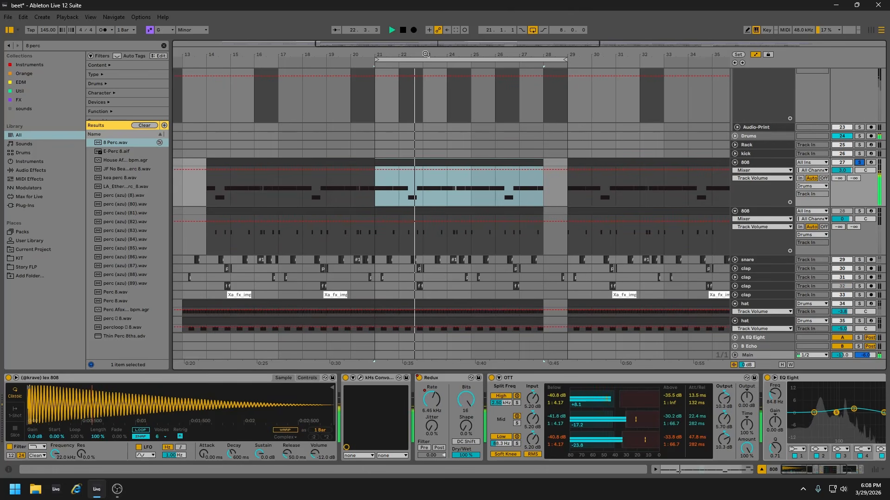
pyautogui.moveTo(428, 55); pyautogui.dragTo(290, 60)
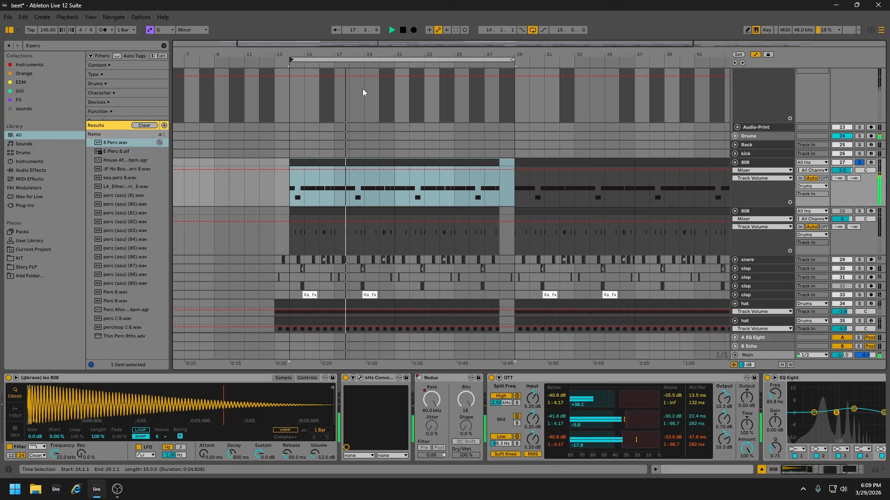
pyautogui.press('space')
# Compare the soloed 808 with kHs Convolver switched off and back on.
pyautogui.click(345, 377)
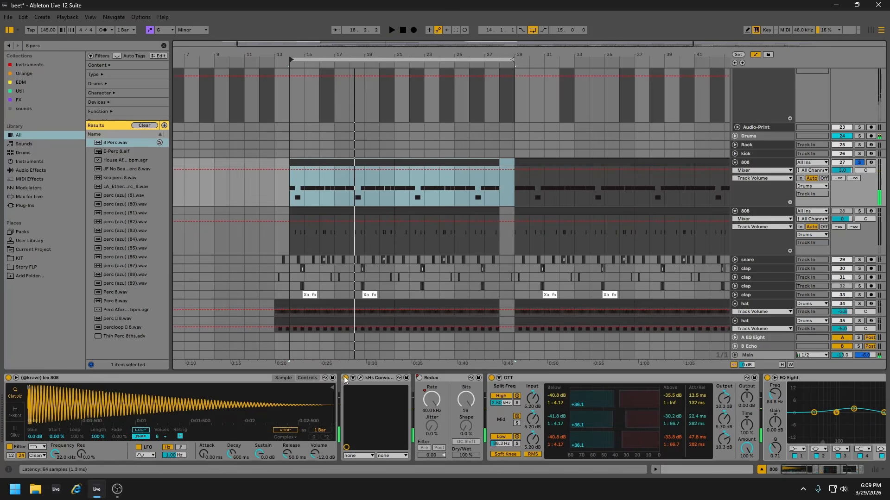
pyautogui.press('space')
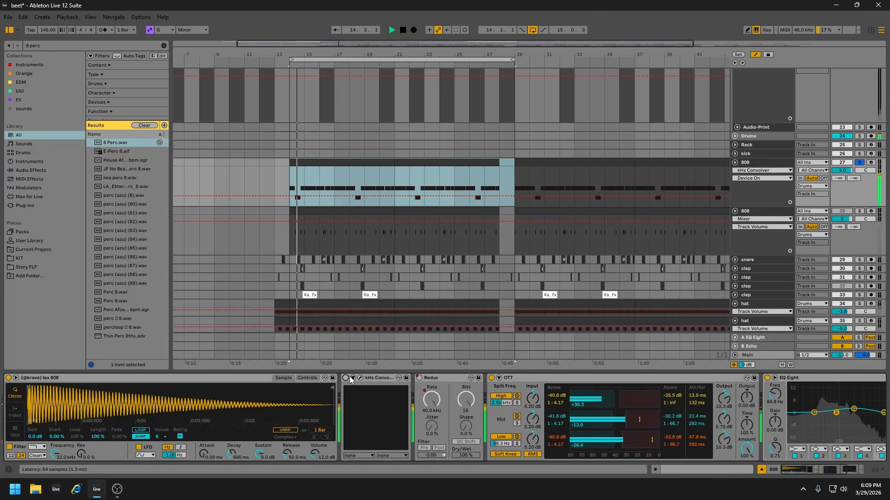
pyautogui.click(346, 378)
# Open kHs Convolver on the 808, audition it with Mix turned fully up, and bring Mix back to 42%.
pyautogui.click(360, 378)
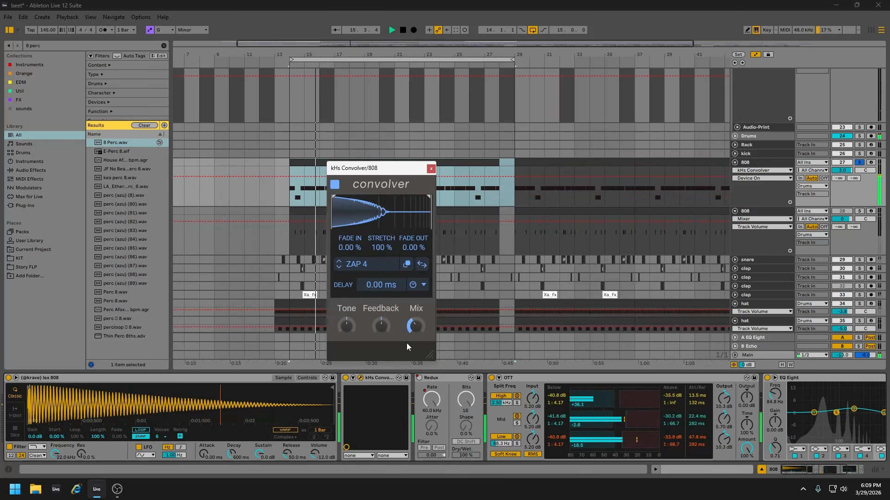
pyautogui.press('space')
pyautogui.moveTo(414, 323); pyautogui.dragTo(415, 278)
pyautogui.click(300, 66)
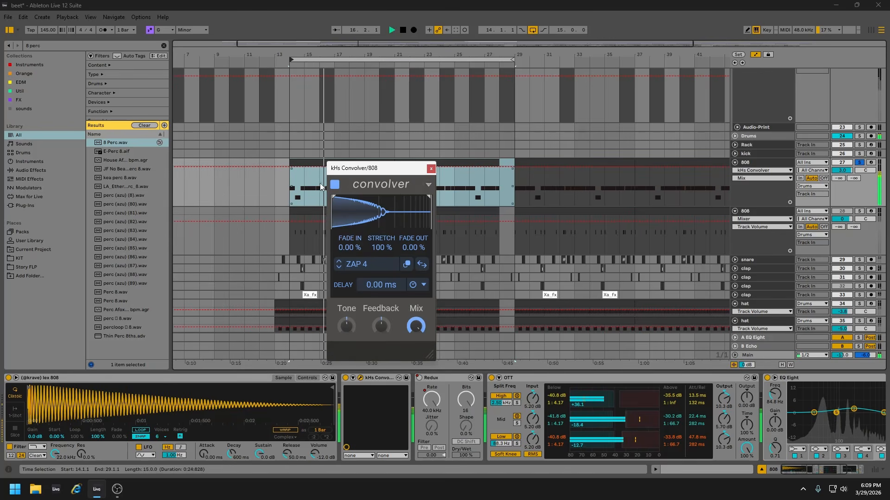
pyautogui.moveTo(416, 325); pyautogui.dragTo(416, 351)
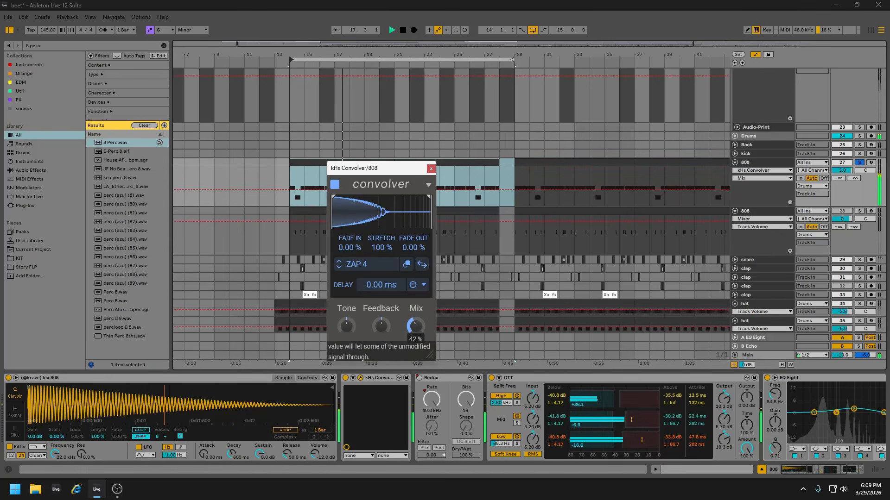
pyautogui.click(431, 169)
# Loop bars 21 to 25 and play 808 track 27 both soloed and in the full mix.
pyautogui.moveTo(416, 47); pyautogui.dragTo(573, 75)
pyautogui.moveTo(684, 58); pyautogui.dragTo(472, 59)
pyautogui.press('space')
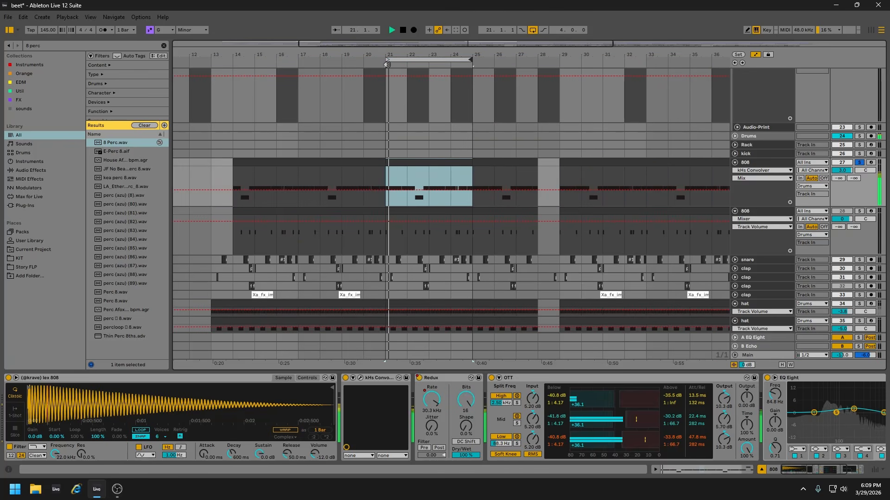
pyautogui.scroll(3, 547, 291)
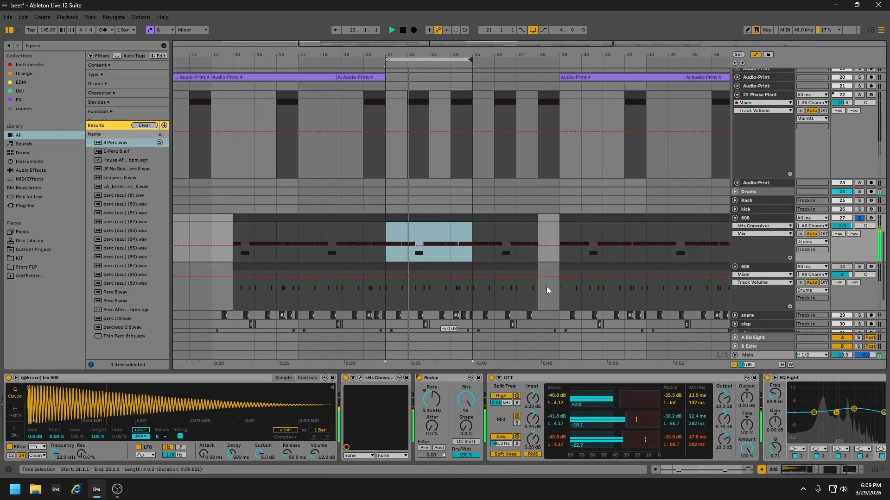
pyautogui.click(385, 67)
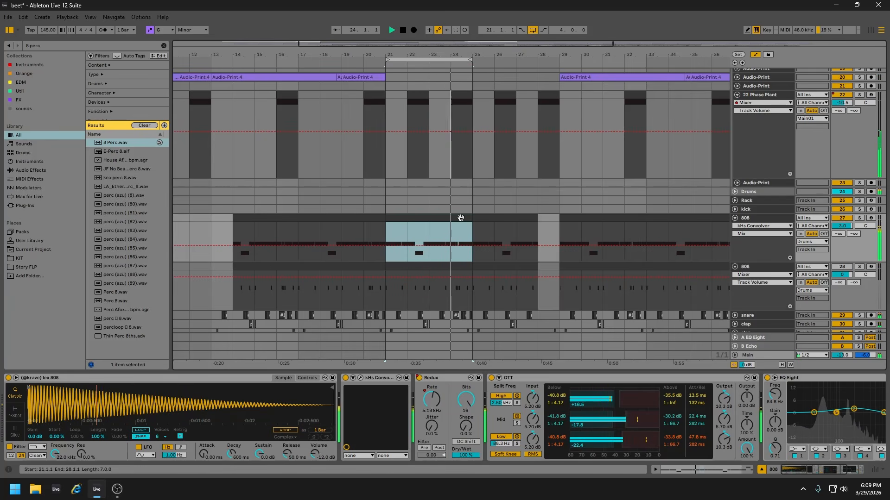
pyautogui.press('space')
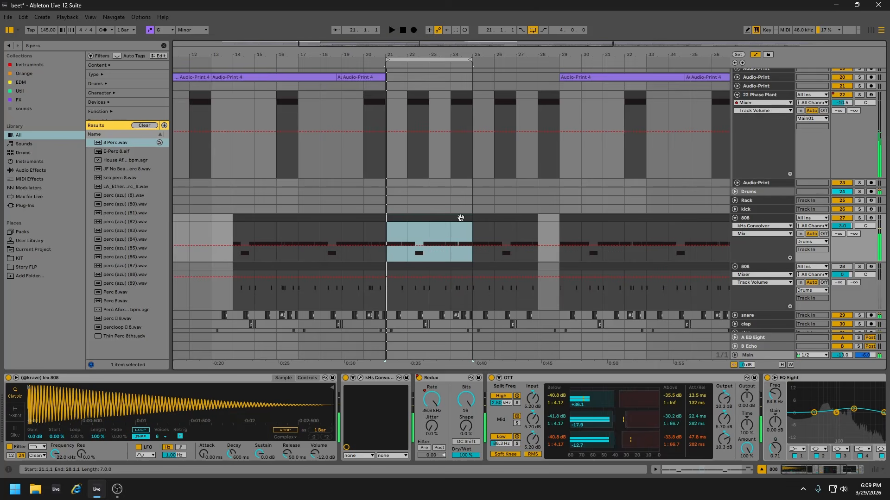
# Examine the OTT, EQ Eight and Utility devices at the end of 808 track 27's device chain.
pyautogui.scroll(-3, 794, 172)
pyautogui.click(747, 164)
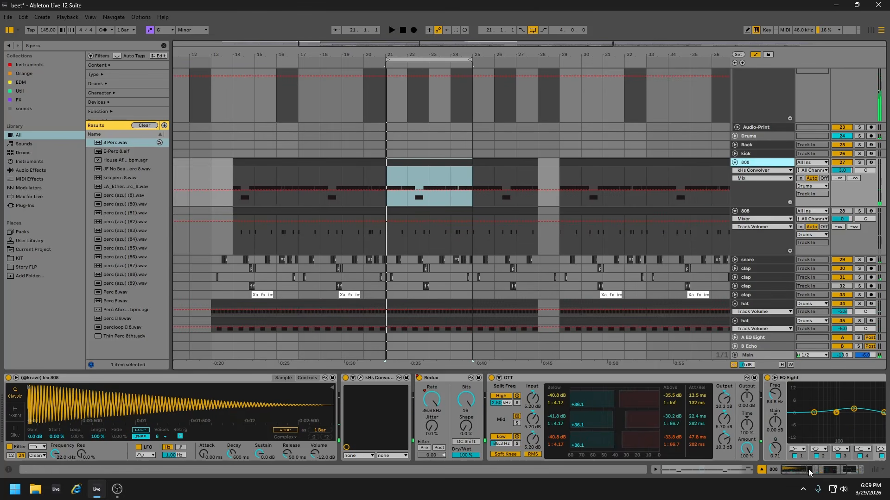
pyautogui.moveTo(809, 470); pyautogui.dragTo(864, 465)
pyautogui.doubleClick(302, 376)
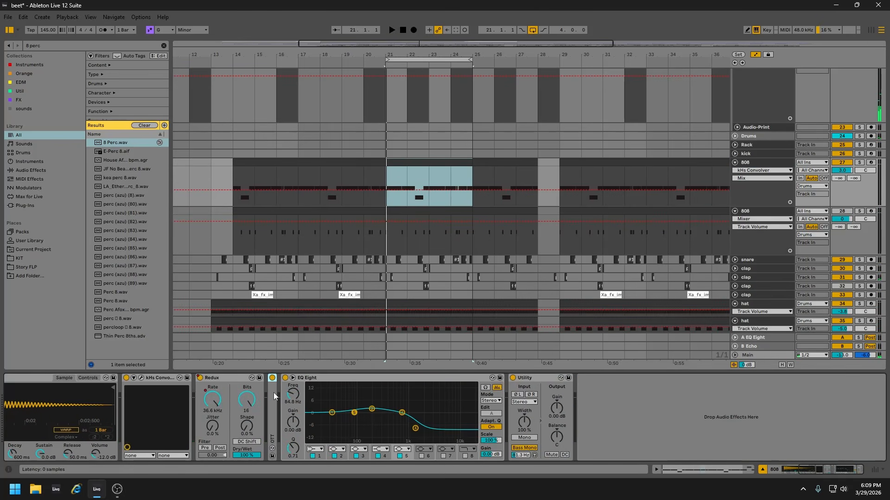
pyautogui.doubleClick(274, 393)
pyautogui.doubleClick(295, 381)
pyautogui.doubleClick(272, 398)
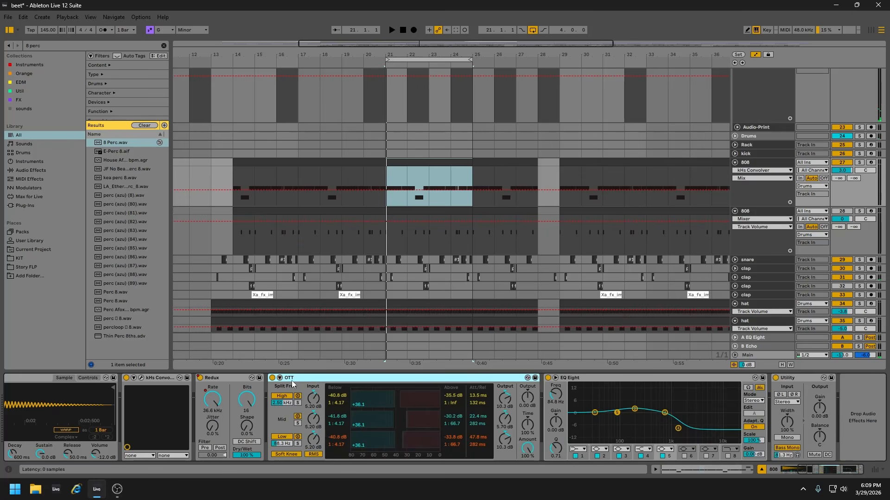
pyautogui.doubleClick(291, 380)
pyautogui.doubleClick(272, 397)
# Select the high-shelf band in the 808's EQ Eight, and collapse the OTT and EQ Eight.
pyautogui.moveTo(678, 429)
pyautogui.mouseDown()
pyautogui.moveTo(680, 397)
pyautogui.moveTo(678, 428)
pyautogui.mouseUp()
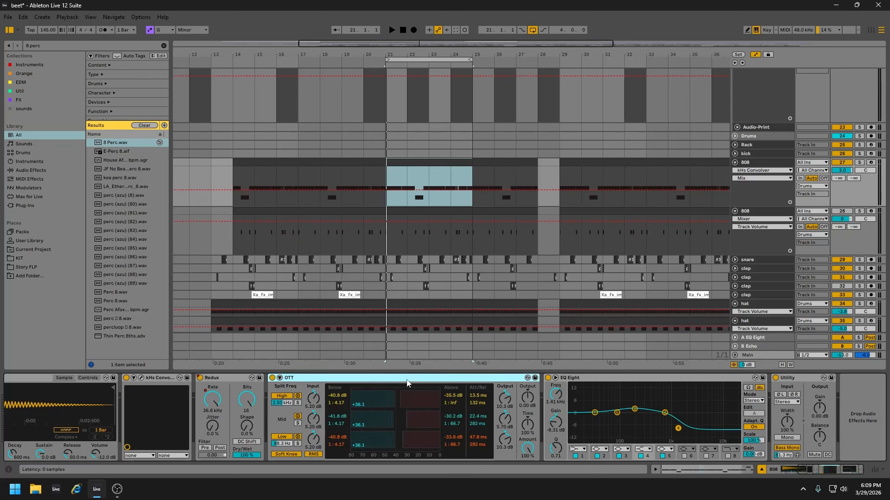
pyautogui.doubleClick(324, 378)
pyautogui.doubleClick(315, 378)
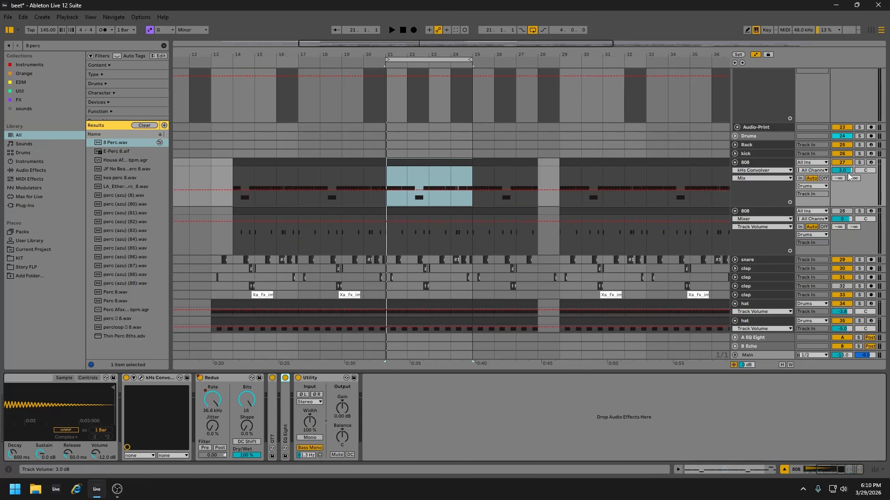
# Solo 808 track 27 again and review the settings in the kHs Convolver window.
pyautogui.click(859, 163)
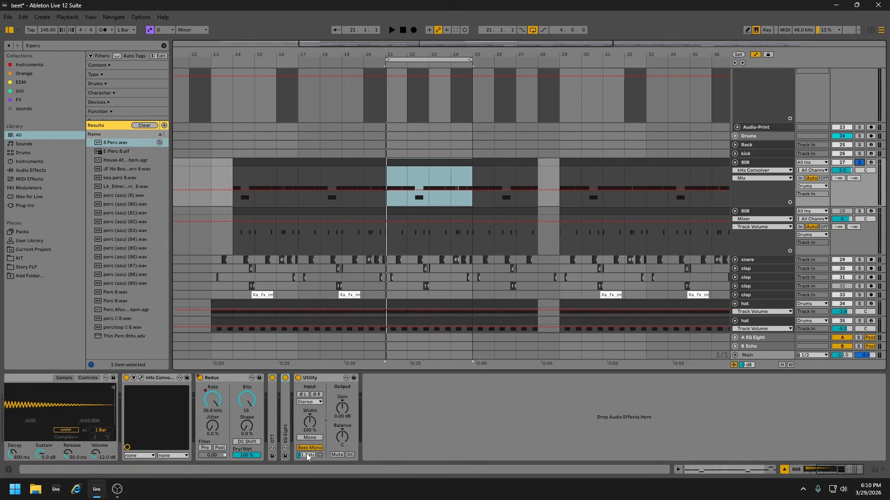
pyautogui.click(140, 378)
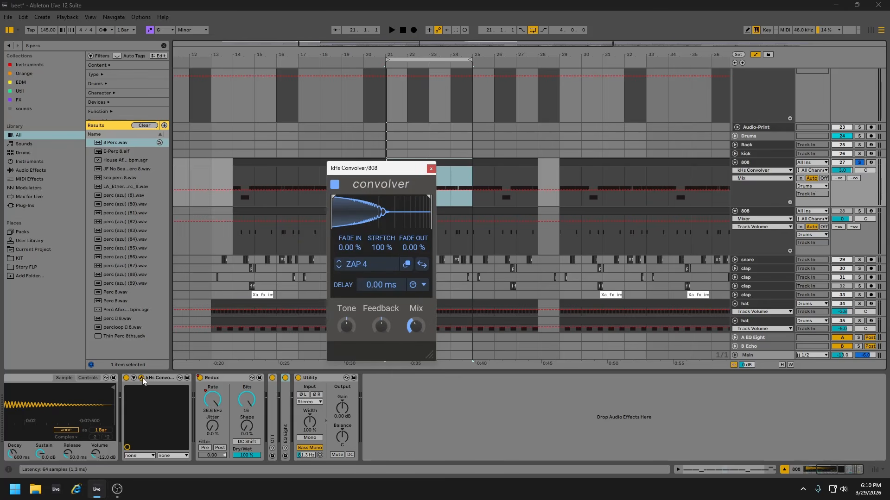
pyautogui.click(431, 169)
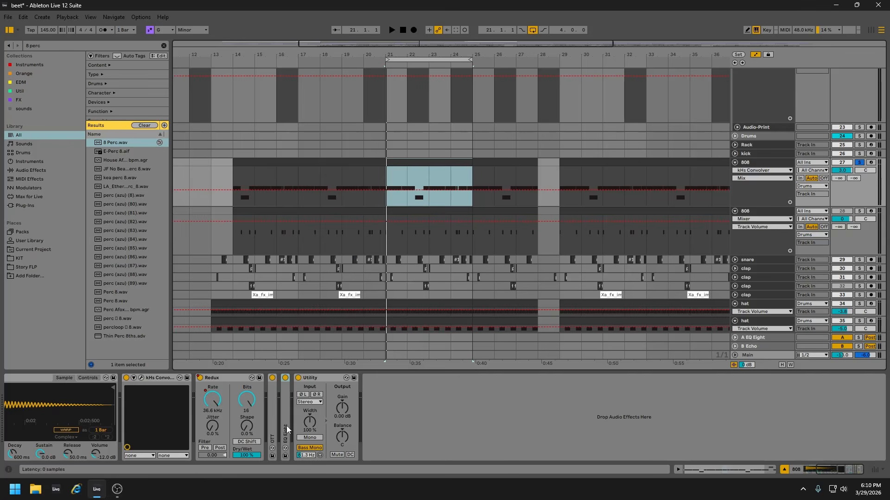
# Play the soloed 808 from bar 21 and audition the Utility's Bass Mono frequencies.
pyautogui.press('space')
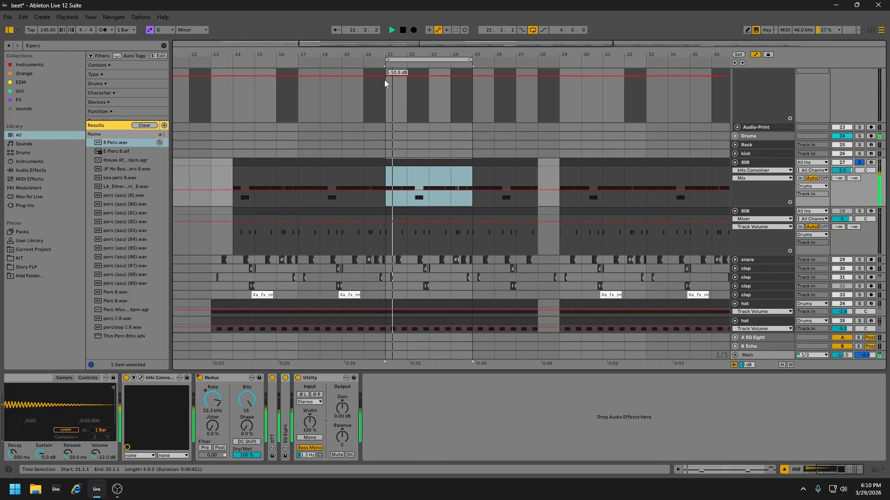
pyautogui.click(320, 455)
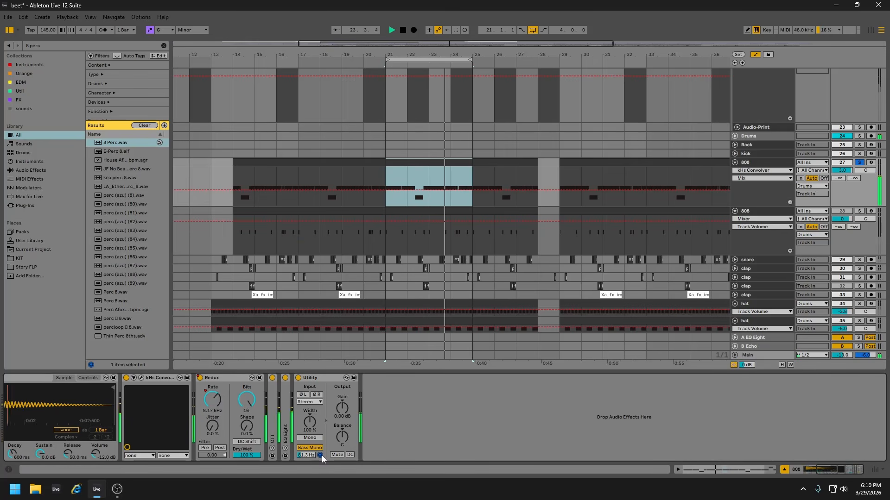
pyautogui.moveTo(424, 55); pyautogui.dragTo(424, 85)
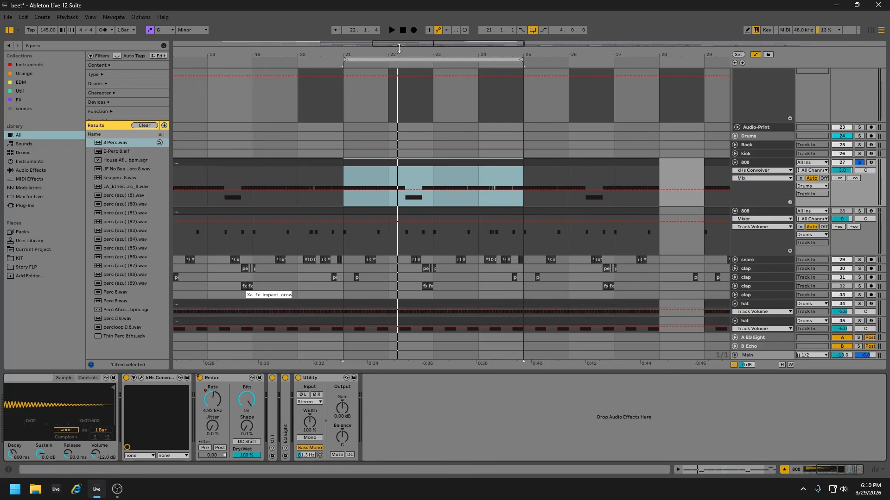
pyautogui.press('space')
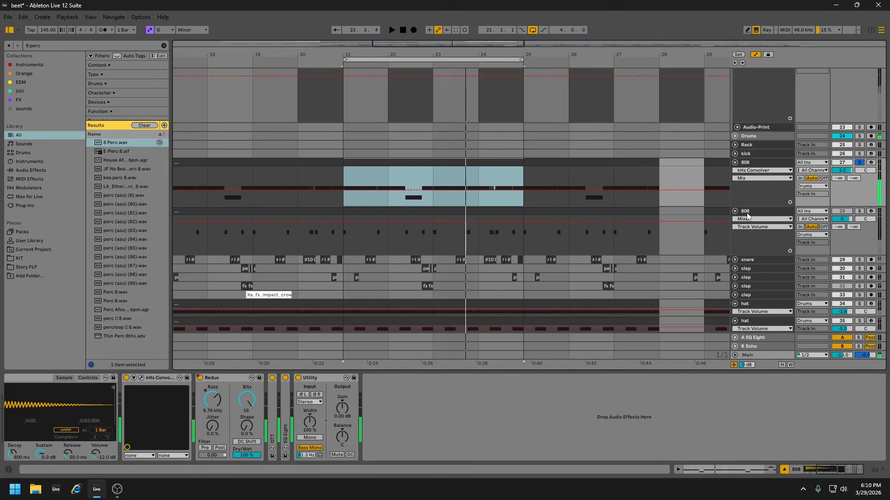
# Show the Kickstart 2 device on the sidechain track and the sampler on 808 track 28.
pyautogui.scroll(15, 749, 223)
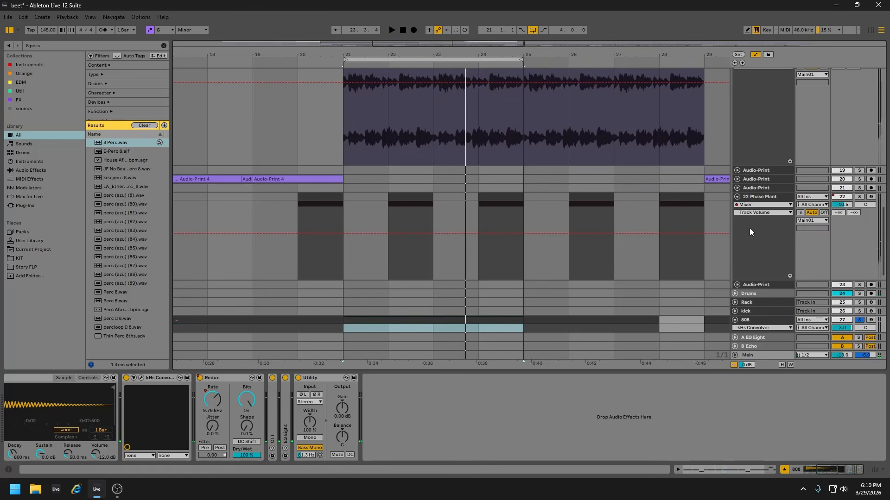
pyautogui.click(749, 207)
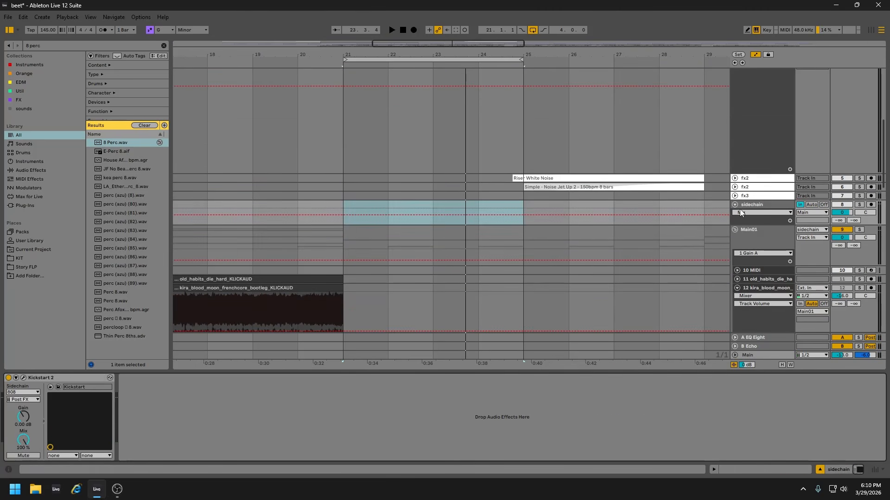
pyautogui.scroll(-15, 707, 271)
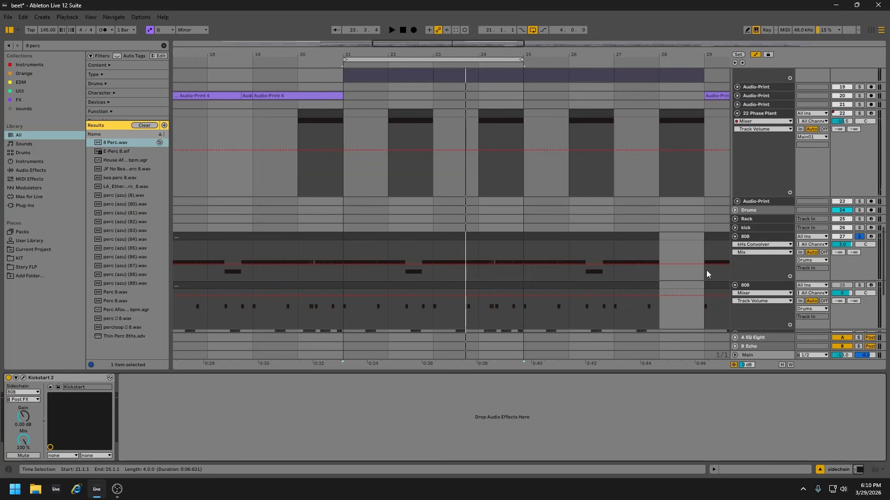
pyautogui.click(746, 244)
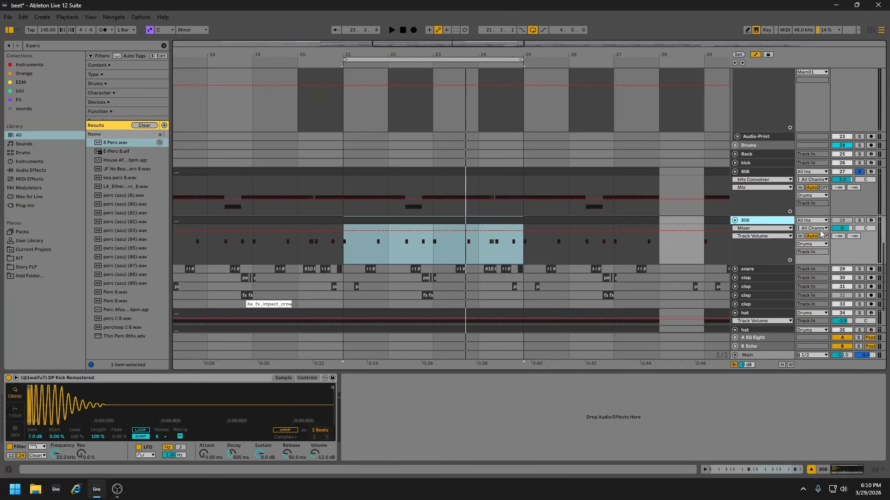
# Audition 808 track 28 soloed with its MIDI clip open, show its sampler, and unsolo the track.
pyautogui.click(364, 220)
pyautogui.moveTo(361, 354); pyautogui.dragTo(366, 316)
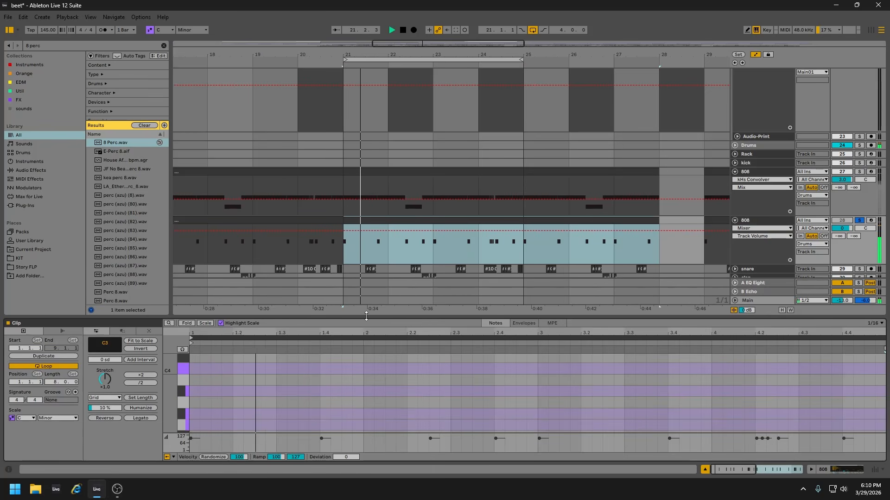
pyautogui.press('space')
pyautogui.doubleClick(760, 222)
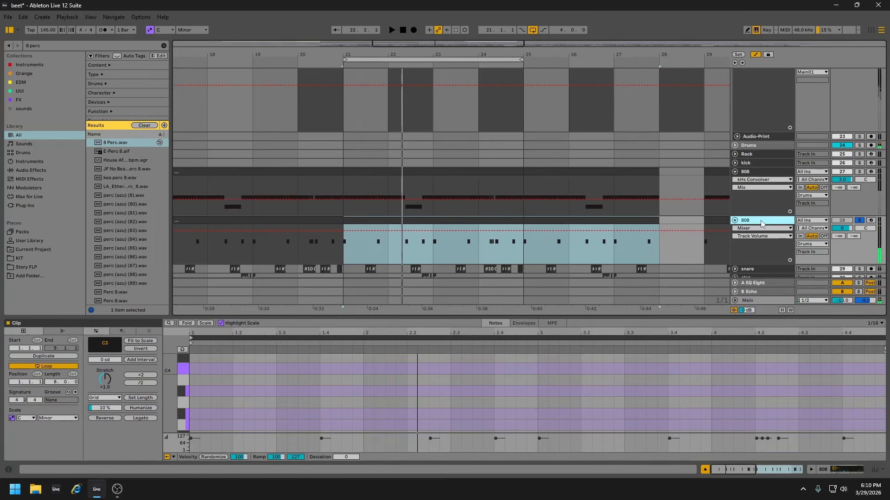
pyautogui.click(863, 234)
pyautogui.click(862, 233)
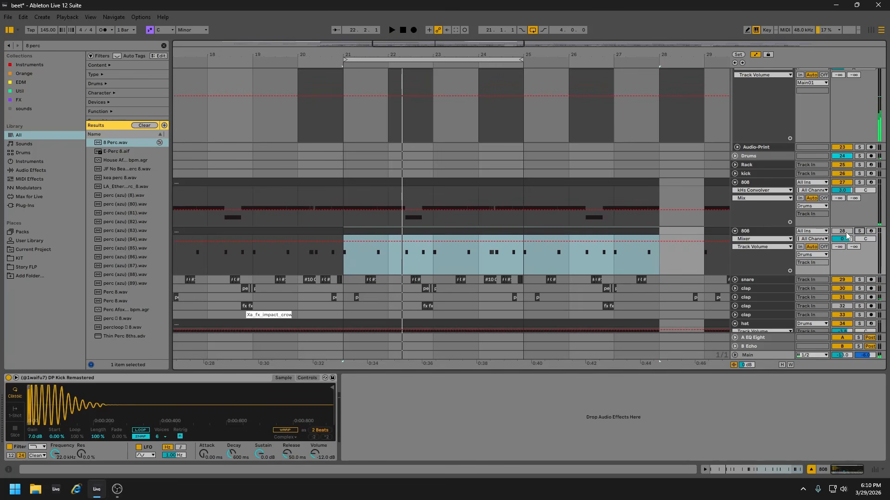
pyautogui.scroll(3, 853, 199)
pyautogui.scroll(-2, 818, 247)
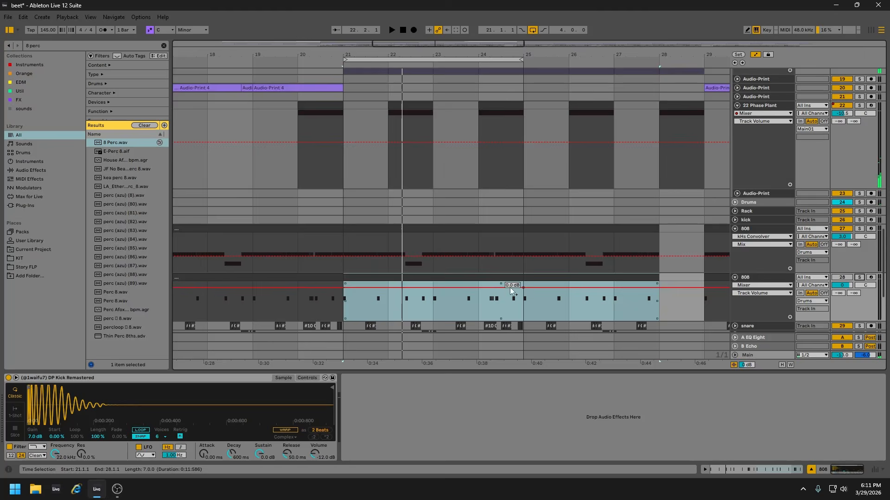
# Solo 808 track 28 again and play it from bar 21 while viewing its clip notes and sampler.
pyautogui.doubleClick(405, 279)
pyautogui.click(859, 233)
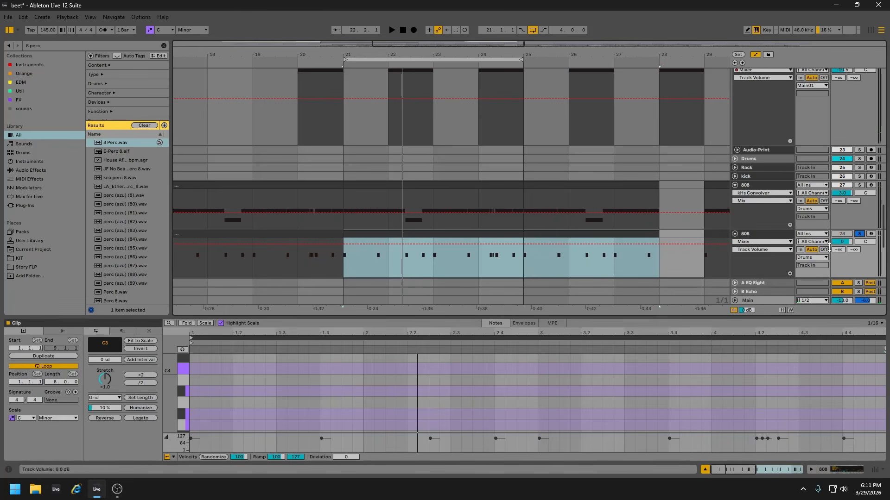
pyautogui.press('space')
pyautogui.press('space')
pyautogui.doubleClick(766, 234)
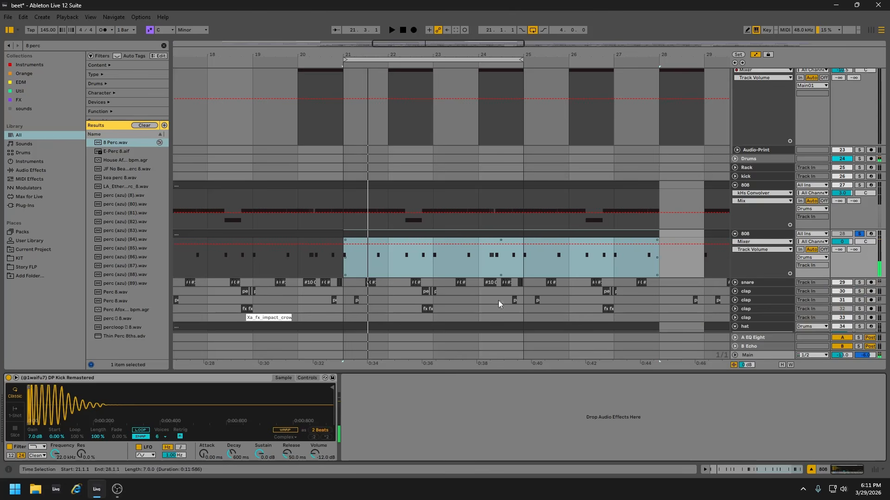
pyautogui.press('space')
pyautogui.press('space')
# Open the Kickstart 2 window on the sidechain track and play from bar 21 to examine its ducking curve.
pyautogui.scroll(10, 670, 190)
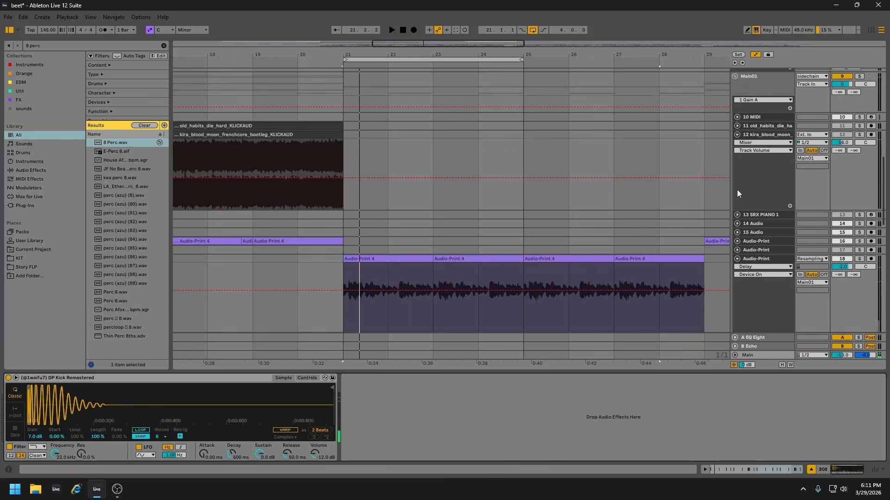
pyautogui.click(738, 190)
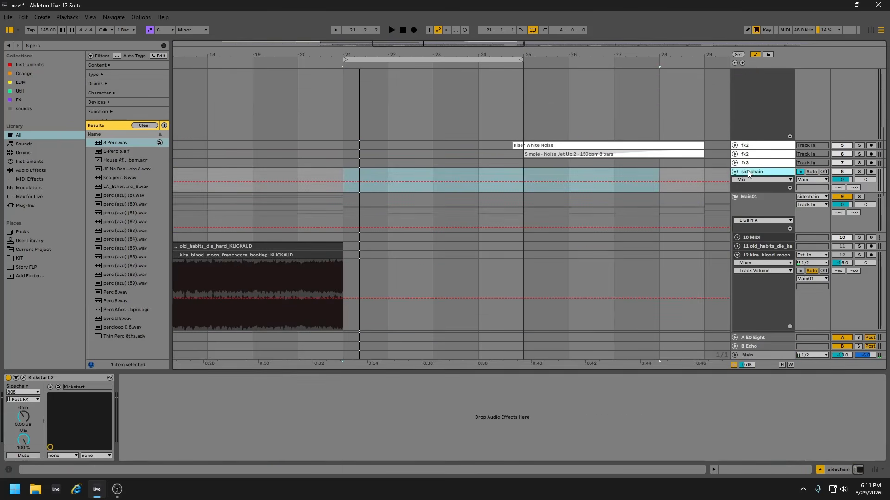
pyautogui.click(24, 377)
pyautogui.press('space')
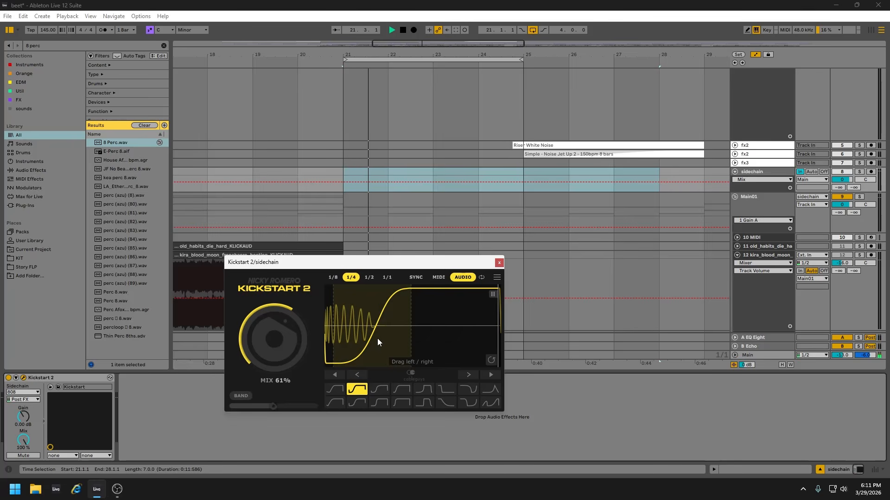
pyautogui.press('space')
pyautogui.press('space')
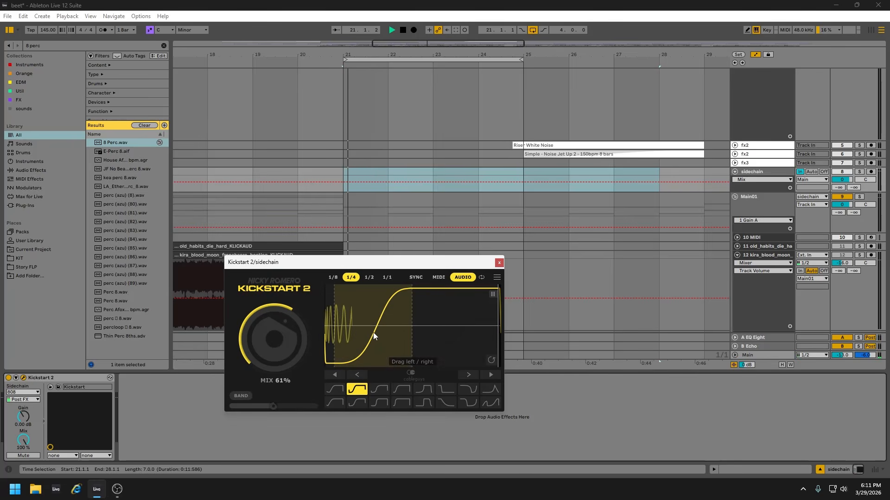
pyautogui.press('space')
# Add a Compressor after Kickstart 2 on the sidechain track and set its sidechain source to the 808.
pyautogui.click(164, 46)
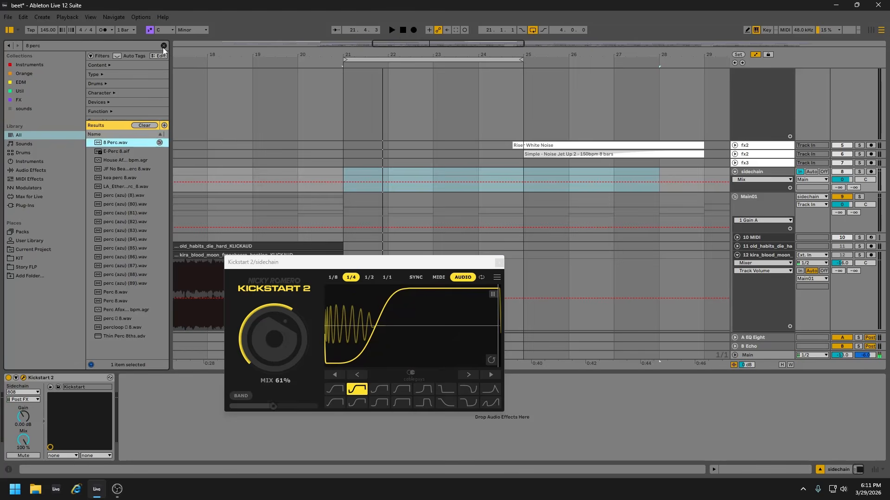
pyautogui.write('compress')
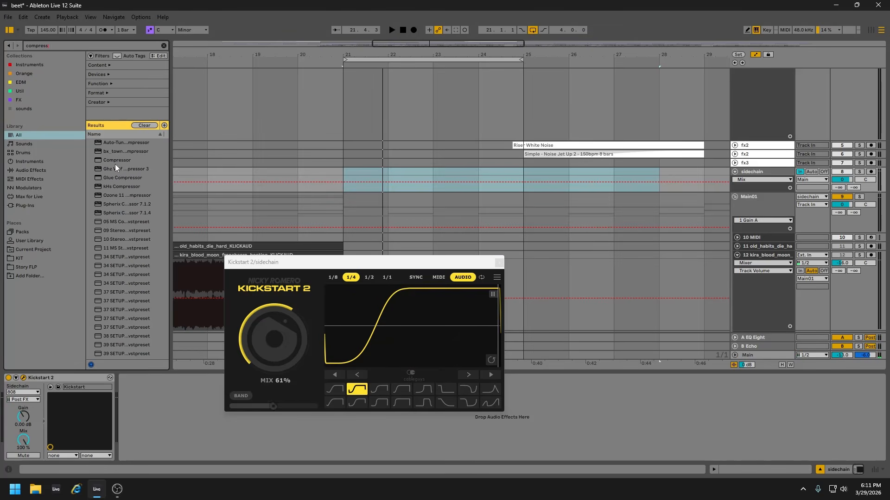
pyautogui.moveTo(116, 161); pyautogui.dragTo(143, 400)
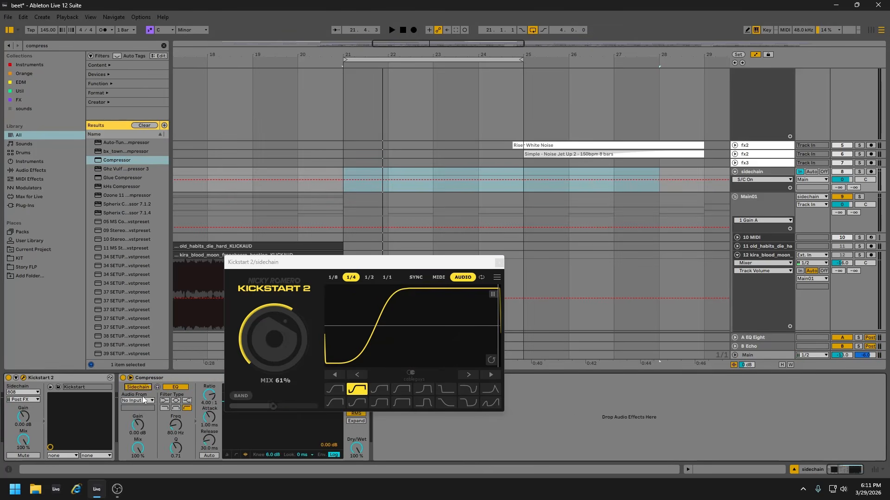
pyautogui.click(143, 400)
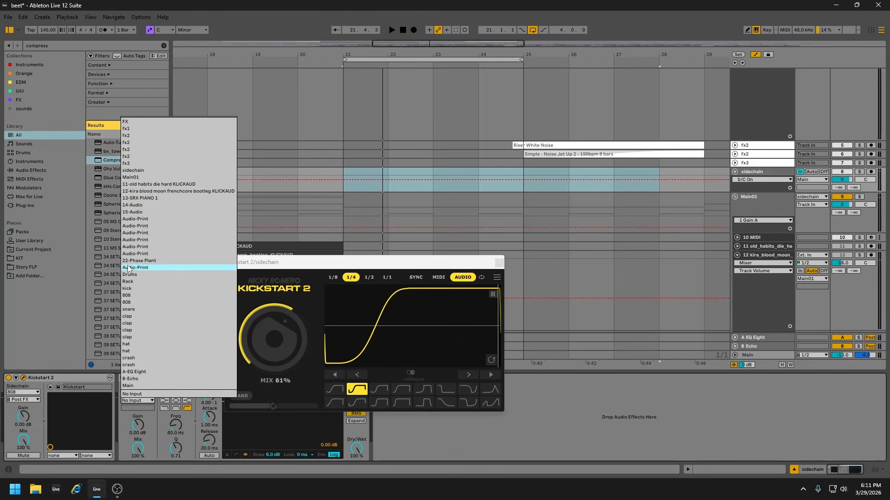
pyautogui.click(134, 291)
pyautogui.click(134, 401)
pyautogui.click(137, 304)
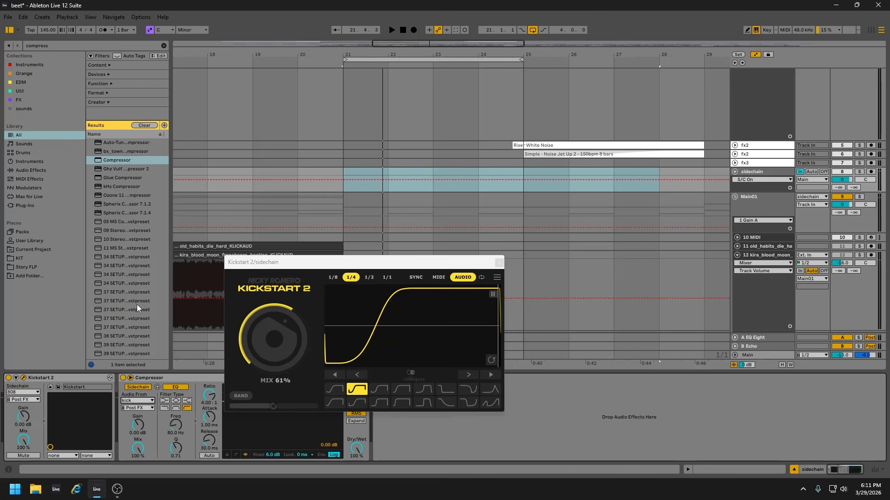
# Lower the Compressor's threshold to -40.3 dB during playback, and delete the Compressor.
pyautogui.moveTo(317, 264); pyautogui.dragTo(395, 213)
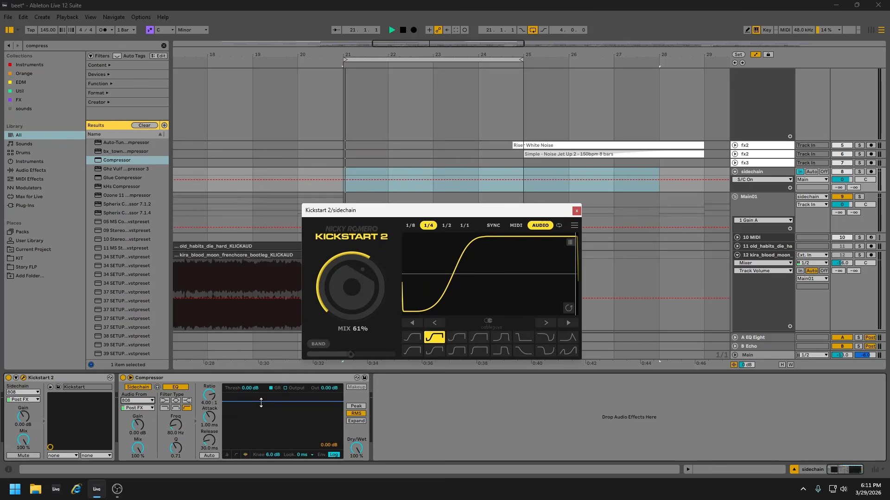
pyautogui.moveTo(260, 403); pyautogui.dragTo(261, 441)
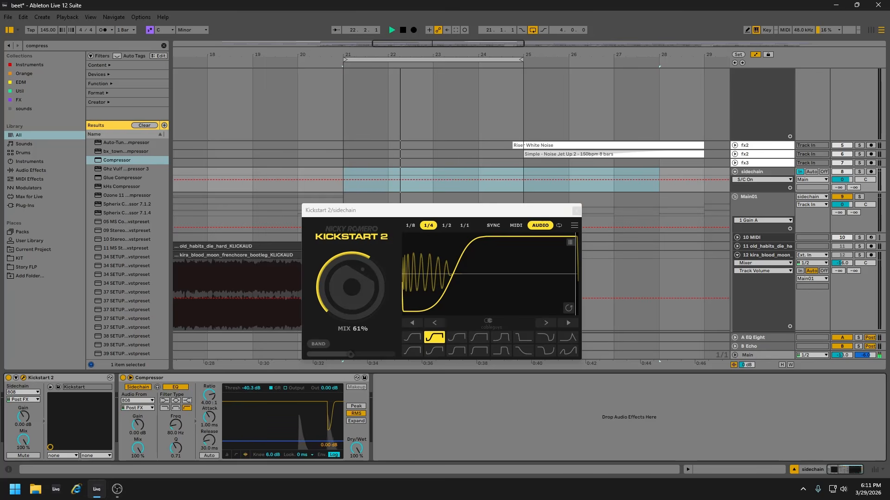
pyautogui.click(232, 376)
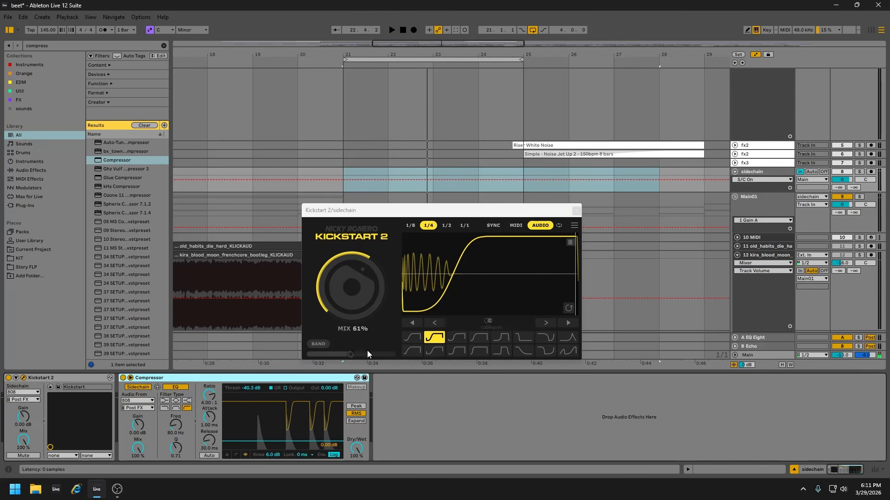
pyautogui.press('Delete')
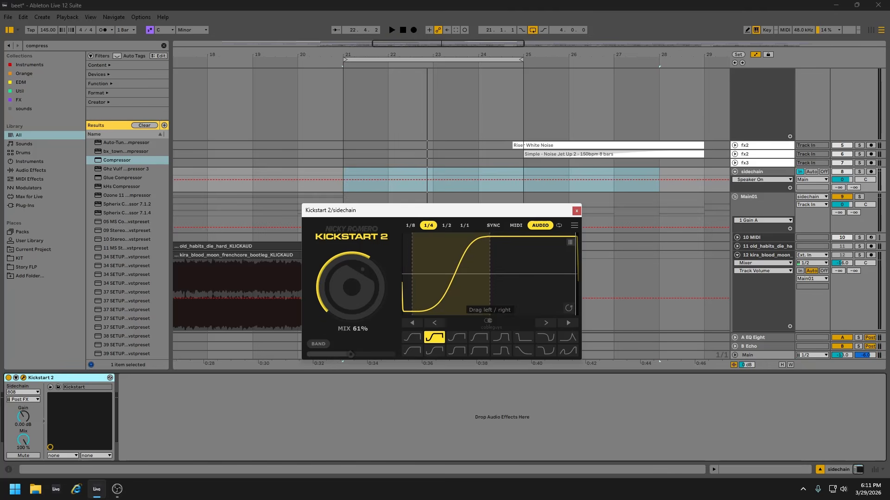
# Play from bar 21 while viewing the Kickstart 2 curve, and close its window.
pyautogui.moveTo(469, 211); pyautogui.dragTo(437, 279)
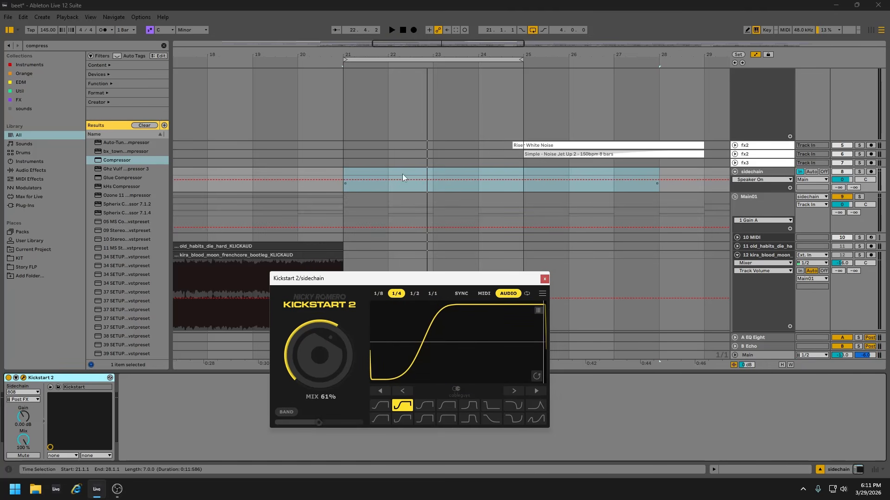
pyautogui.click(342, 66)
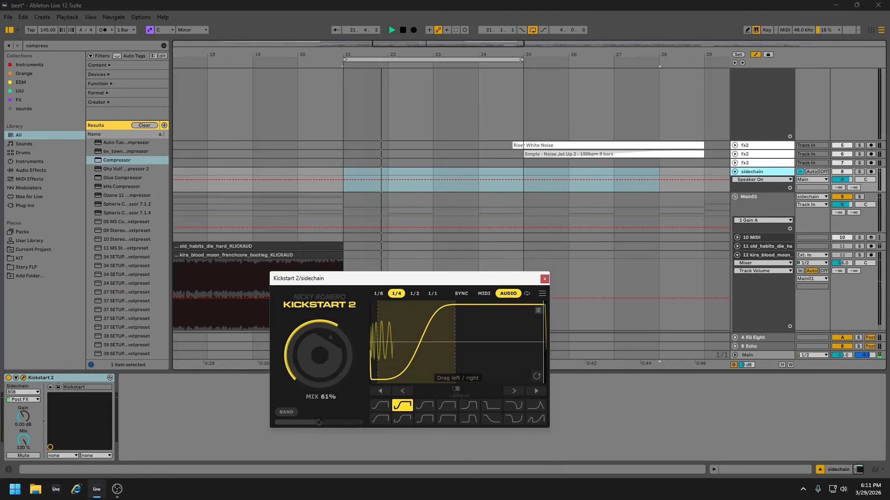
pyautogui.click(544, 279)
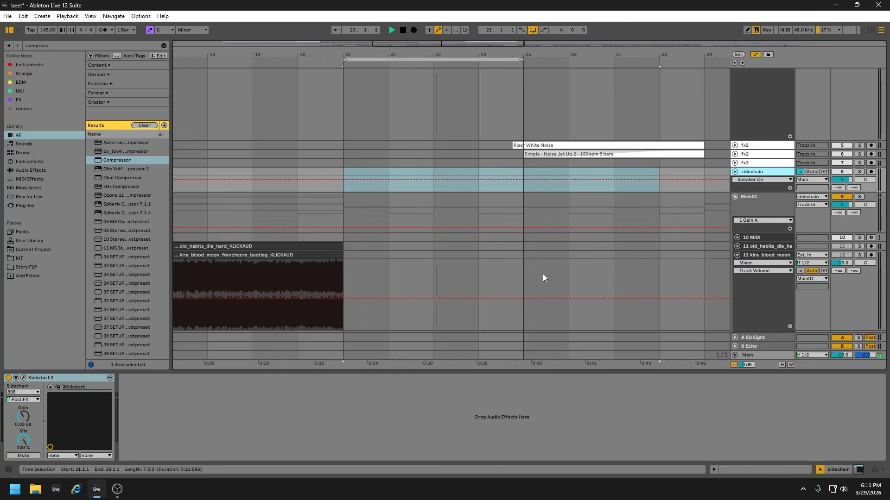
# Solo Audio-Print track 18 and play it from bar 21 with its effect chain shown.
pyautogui.scroll(-4, 542, 260)
pyautogui.scroll(-1, 540, 248)
pyautogui.click(859, 241)
pyautogui.scroll(-2, 709, 251)
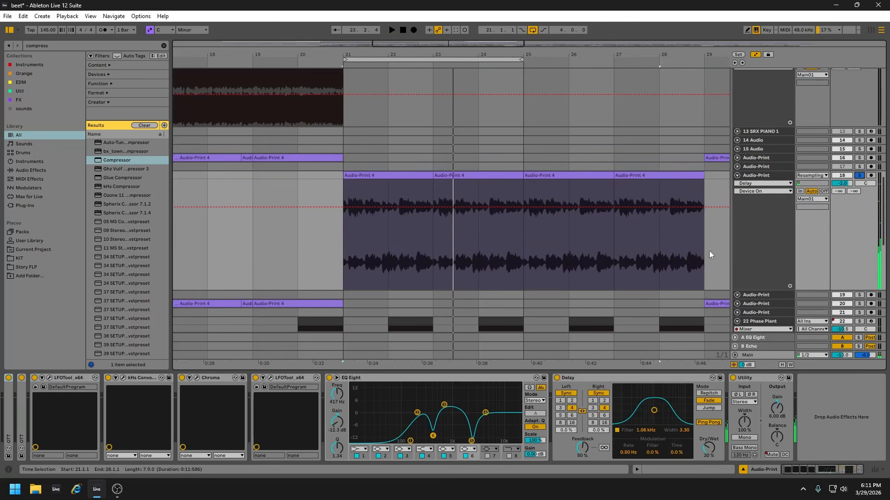
pyautogui.doubleClick(757, 177)
pyautogui.press('space')
# Solo 808 track 27 and play it while examining its Convolver, Redux and Utility chain.
pyautogui.scroll(-2, 713, 274)
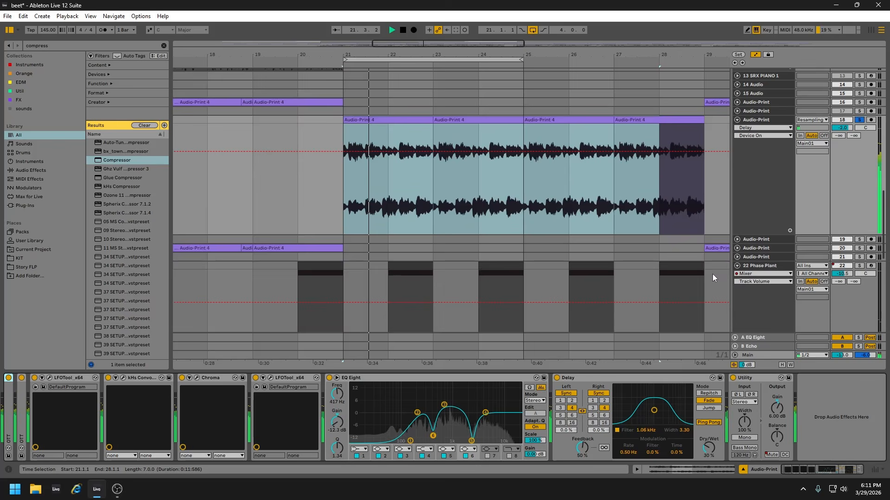
pyautogui.scroll(-2, 713, 274)
pyautogui.scroll(-5, 712, 274)
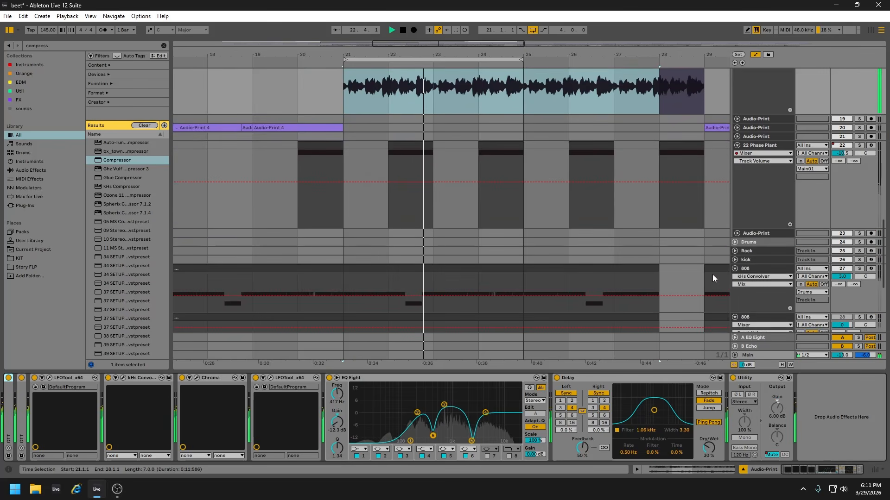
pyautogui.click(858, 158)
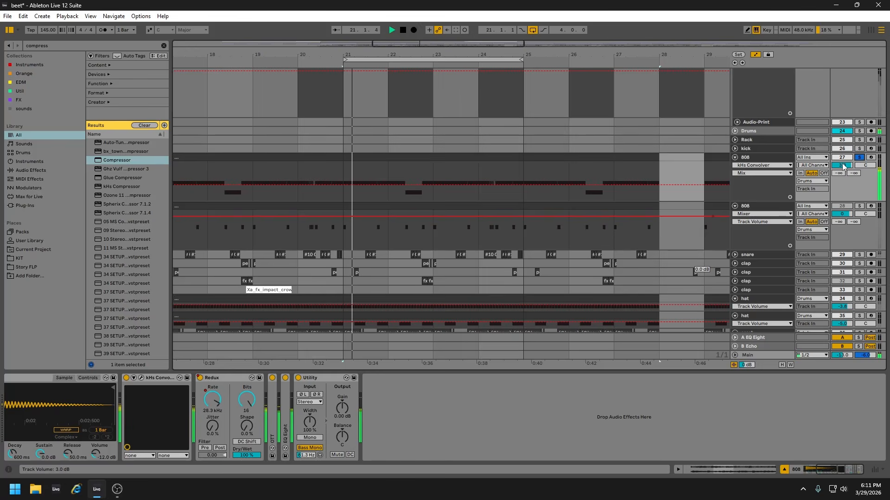
pyautogui.scroll(6, 512, 240)
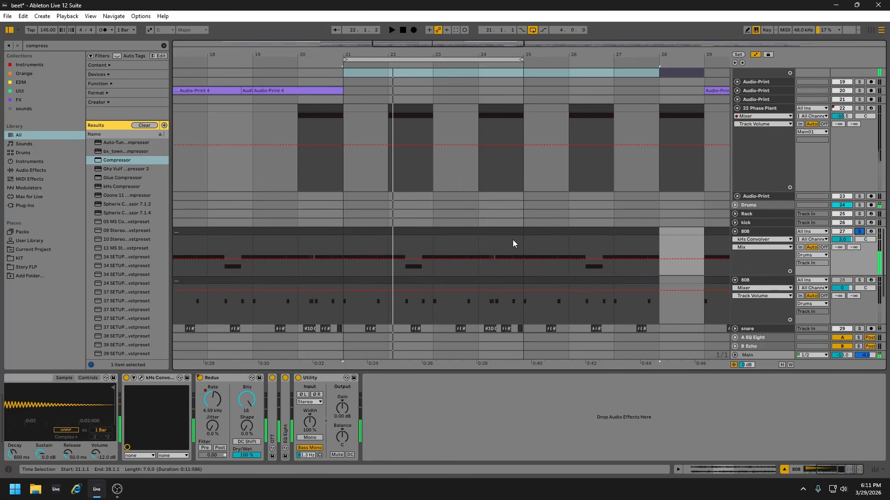
pyautogui.scroll(-3, 512, 240)
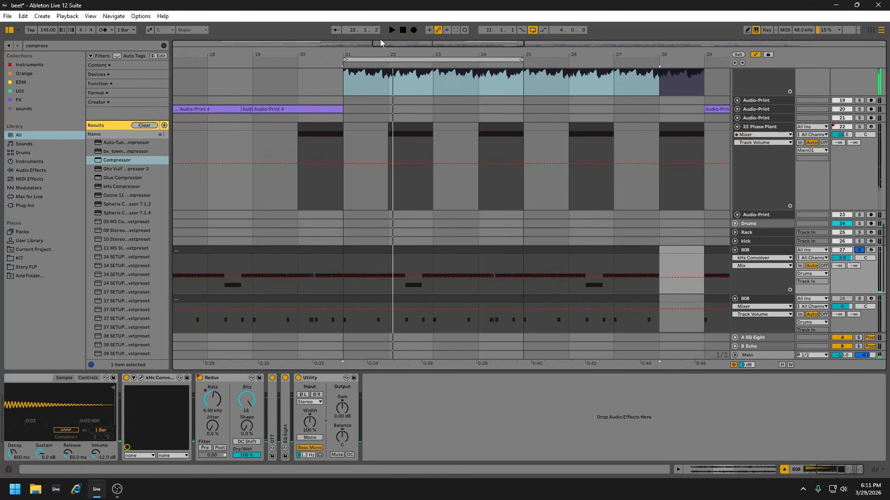
# Zoom in around bar 21 and open the first Audio-Print 4 clip on track 18.
pyautogui.moveTo(380, 53)
pyautogui.mouseDown()
pyautogui.moveTo(380, 99)
pyautogui.moveTo(380, 63)
pyautogui.mouseUp()
pyautogui.scroll(4, 433, 255)
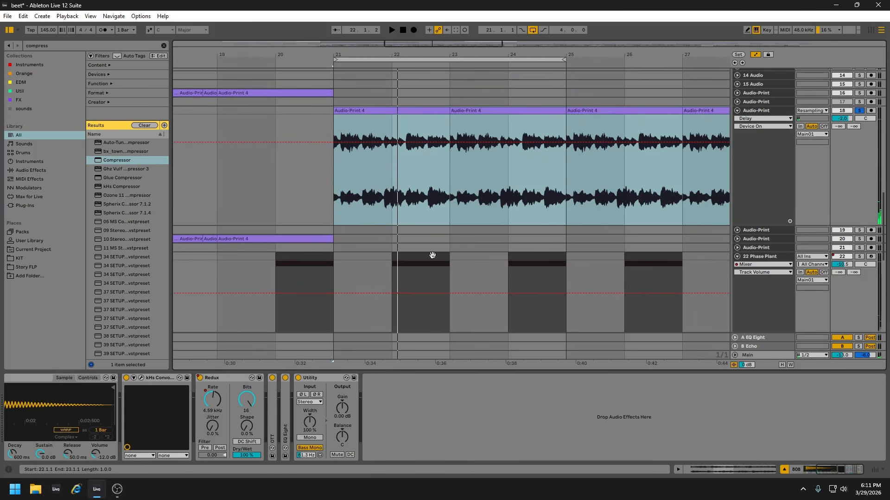
pyautogui.scroll(4, 433, 256)
pyautogui.scroll(1, 521, 254)
pyautogui.scroll(-2, 521, 254)
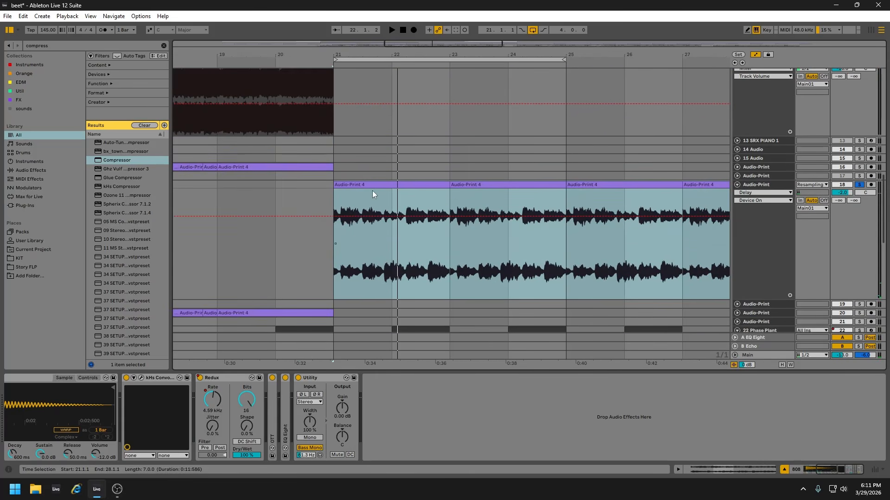
pyautogui.doubleClick(373, 186)
# Reopen the sidechain track's Kickstart 2, audition its mix at 100% from bar 21, and set the mix back to 61%.
pyautogui.scroll(2, 774, 174)
pyautogui.scroll(4, 774, 176)
pyautogui.click(750, 171)
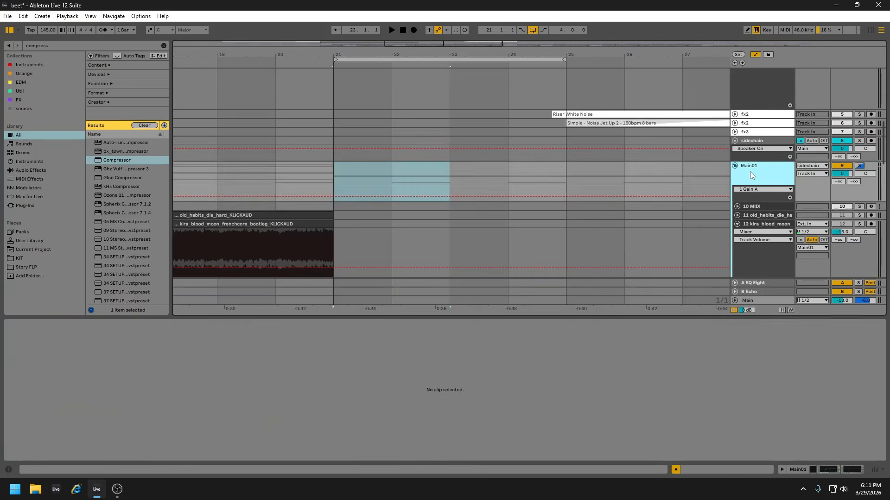
pyautogui.click(754, 142)
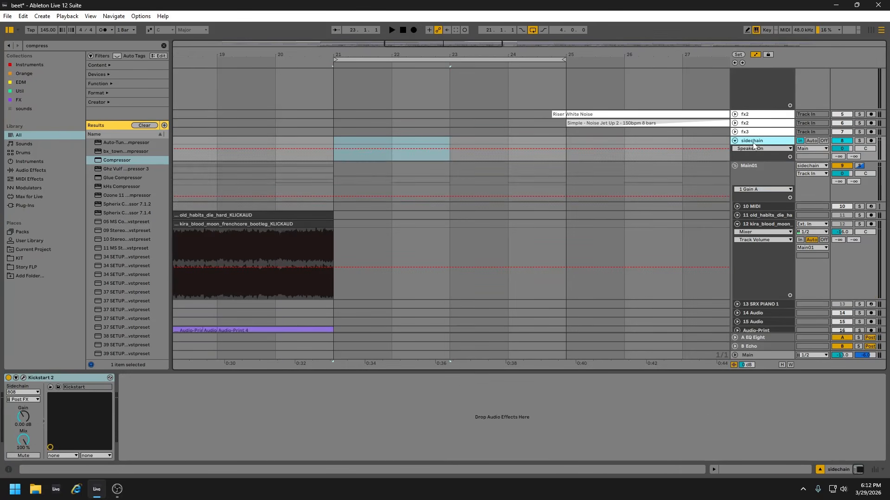
pyautogui.click(24, 378)
pyautogui.moveTo(327, 369); pyautogui.dragTo(355, 341)
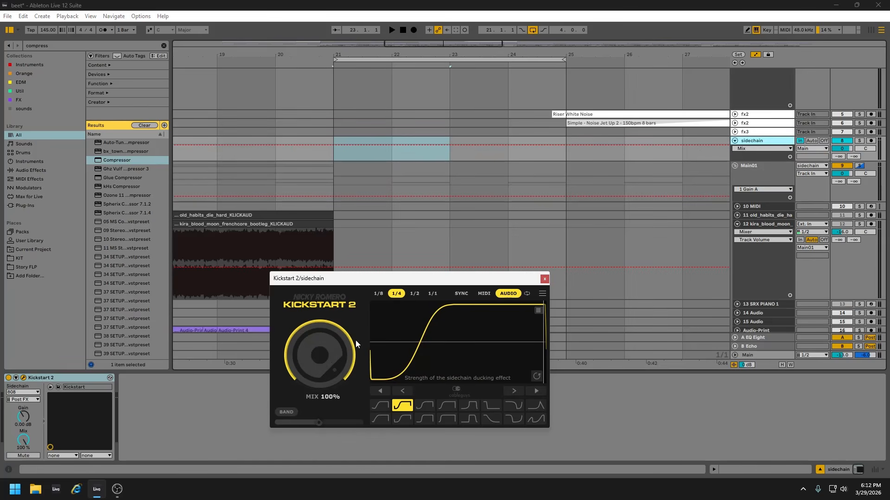
pyautogui.click(329, 65)
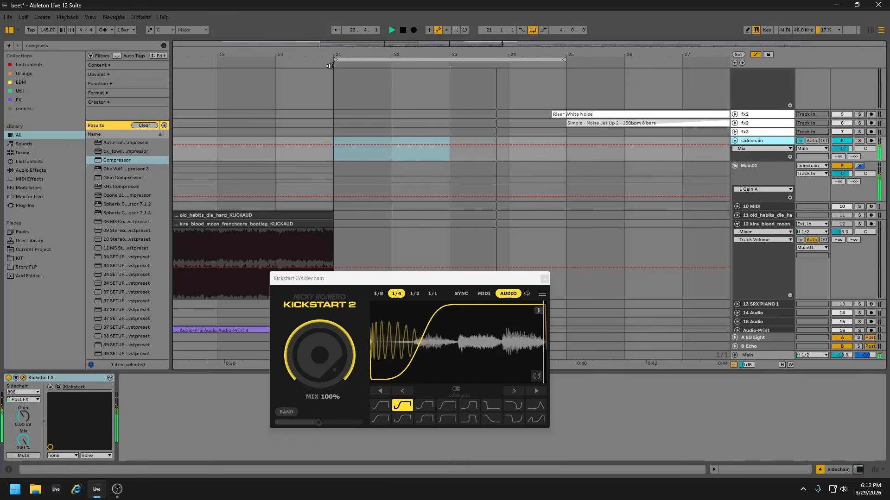
pyautogui.moveTo(321, 347); pyautogui.dragTo(321, 384)
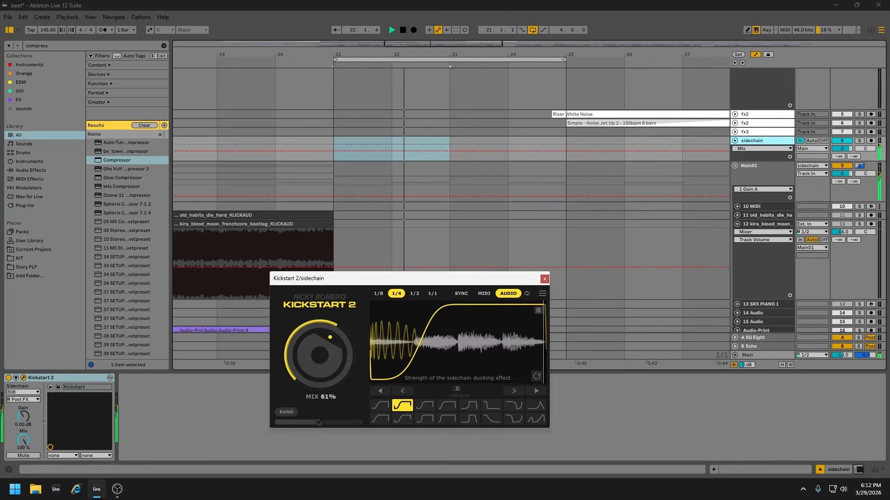
# Close the Kickstart 2 window and look over the Phase Plant, 808 and drum tracks around bars 15 to 32.
pyautogui.click(545, 279)
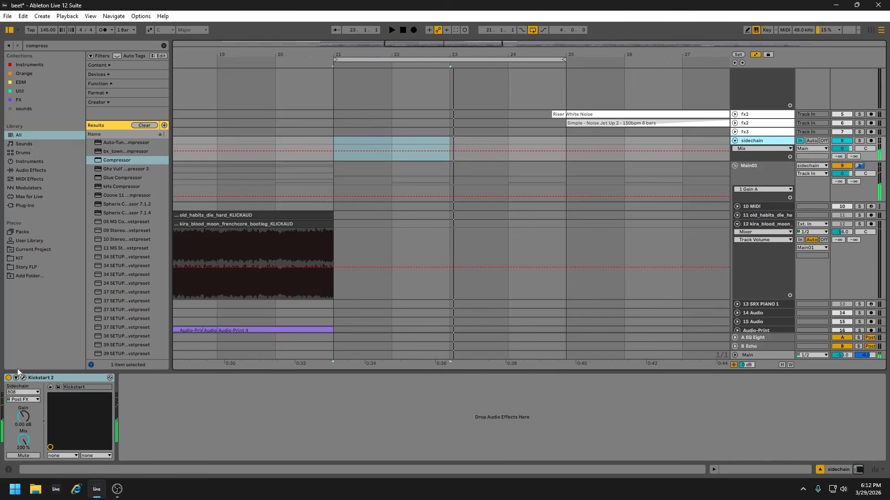
pyautogui.scroll(-5, 409, 278)
pyautogui.scroll(-12, 409, 288)
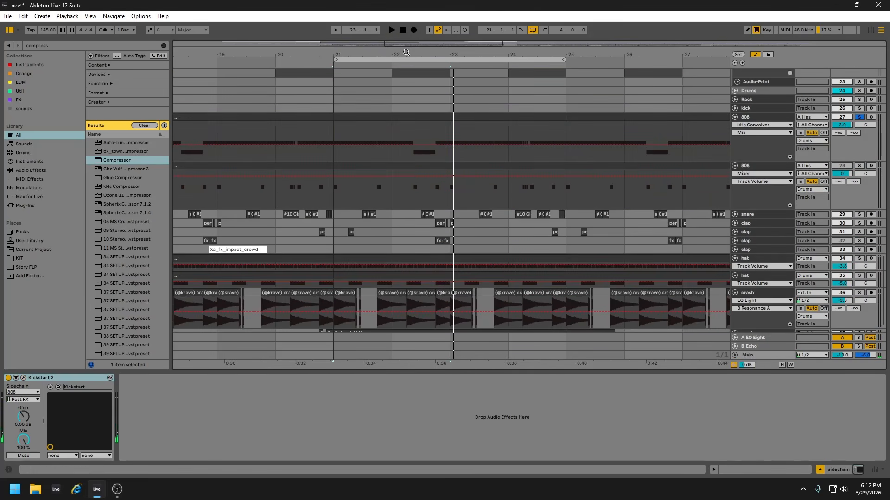
pyautogui.moveTo(407, 52); pyautogui.dragTo(404, 32)
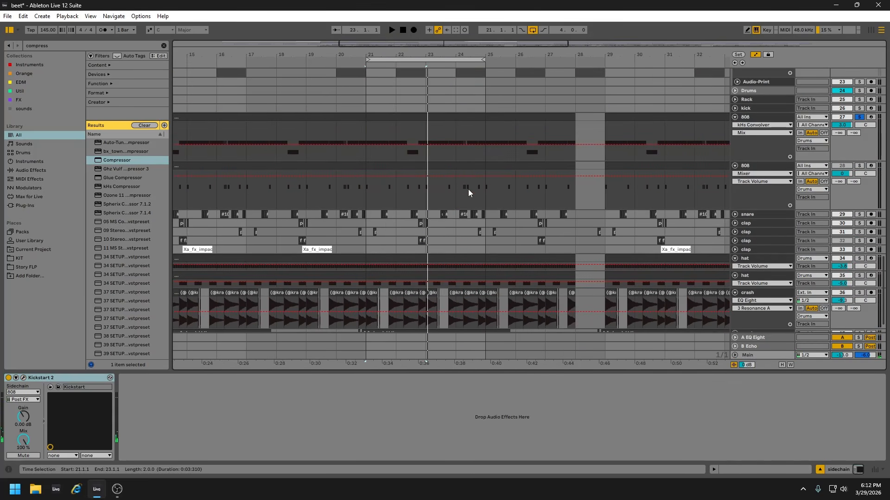
pyautogui.scroll(2, 464, 202)
pyautogui.scroll(6, 742, 181)
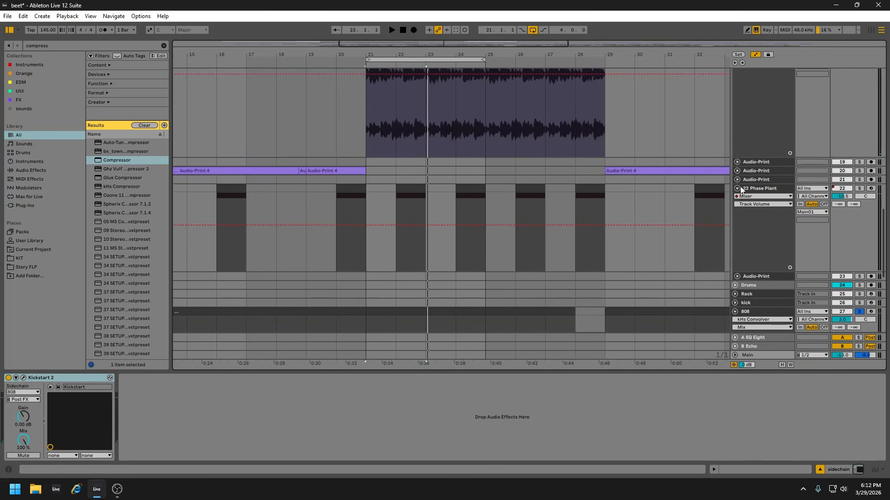
pyautogui.scroll(-4, 491, 295)
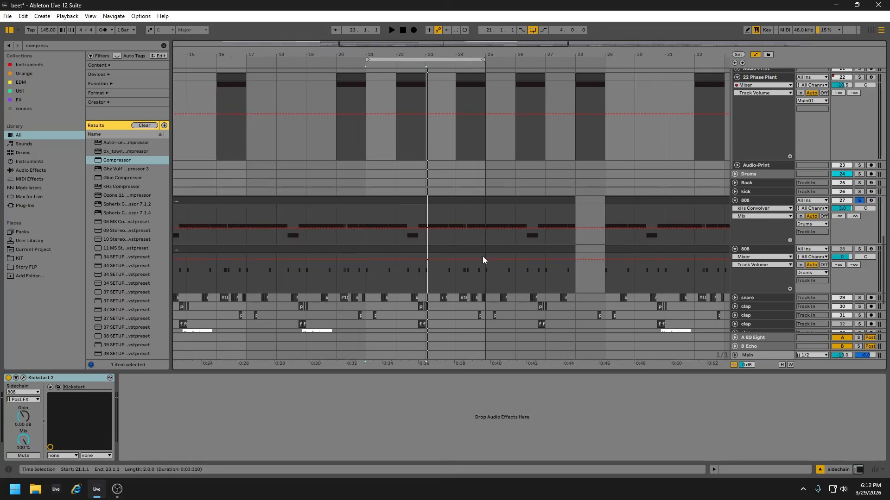
# Select bars 21 to 25 on 808 track 27 and then on 808 track 28 to examine each one's device chain.
pyautogui.moveTo(483, 257); pyautogui.dragTo(368, 185)
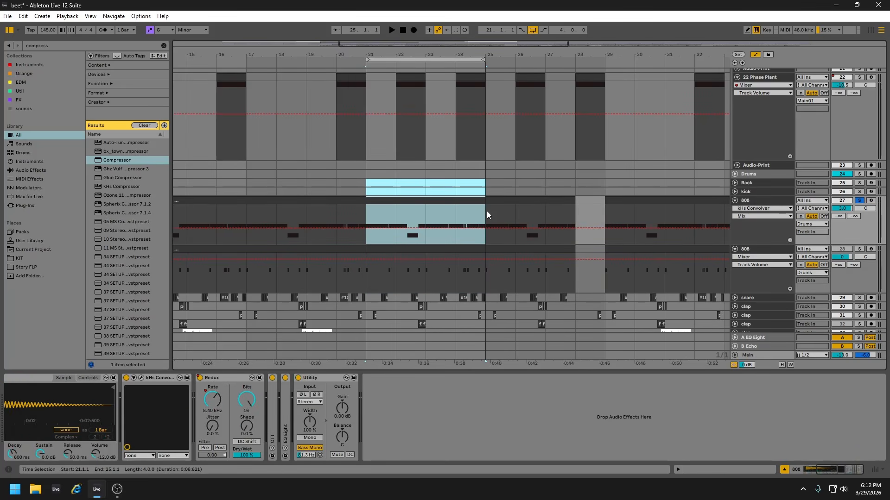
pyautogui.scroll(-2, 481, 273)
pyautogui.moveTo(480, 216); pyautogui.dragTo(368, 189)
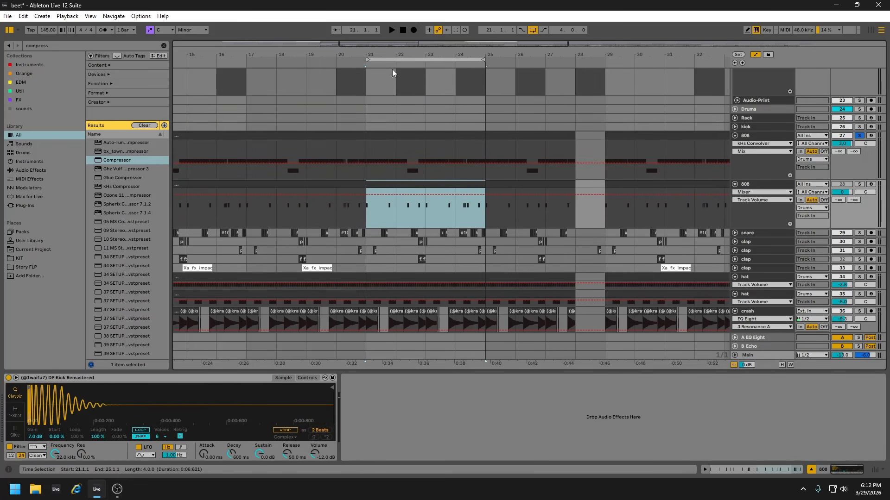
pyautogui.moveTo(382, 55); pyautogui.dragTo(419, 55)
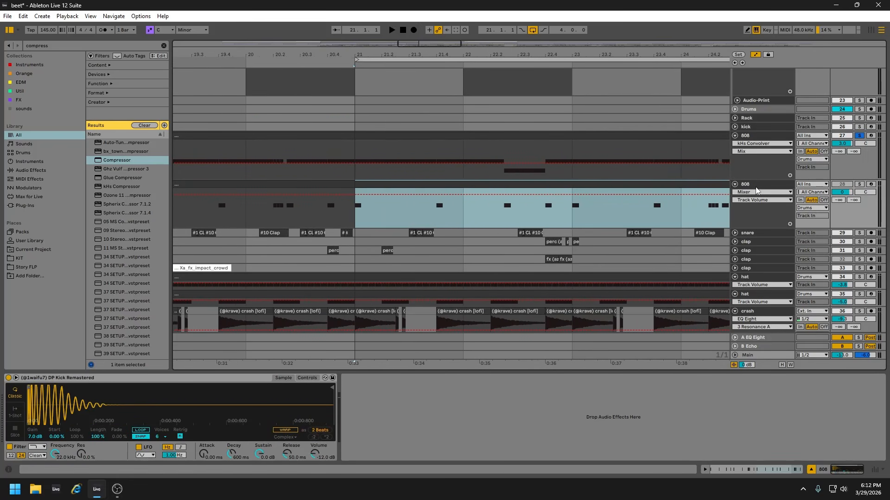
# Reopen the sidechain track's Kickstart 2, switch its sidechain source to the other 808 track, and play from bar 21.
pyautogui.click(744, 135)
pyautogui.scroll(10, 752, 211)
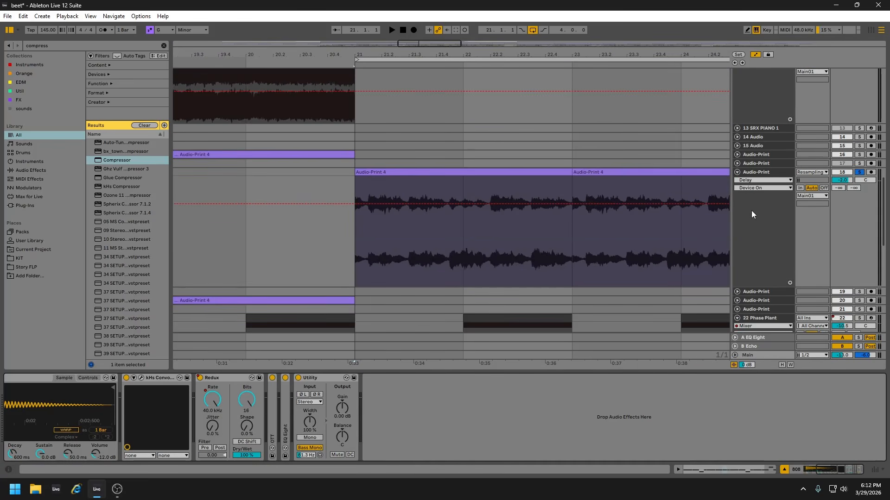
pyautogui.scroll(8, 752, 211)
pyautogui.click(746, 248)
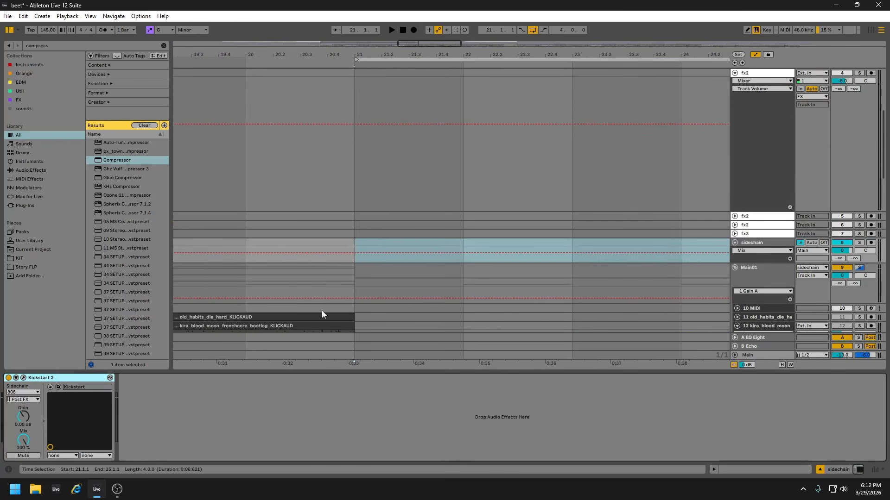
pyautogui.click(24, 378)
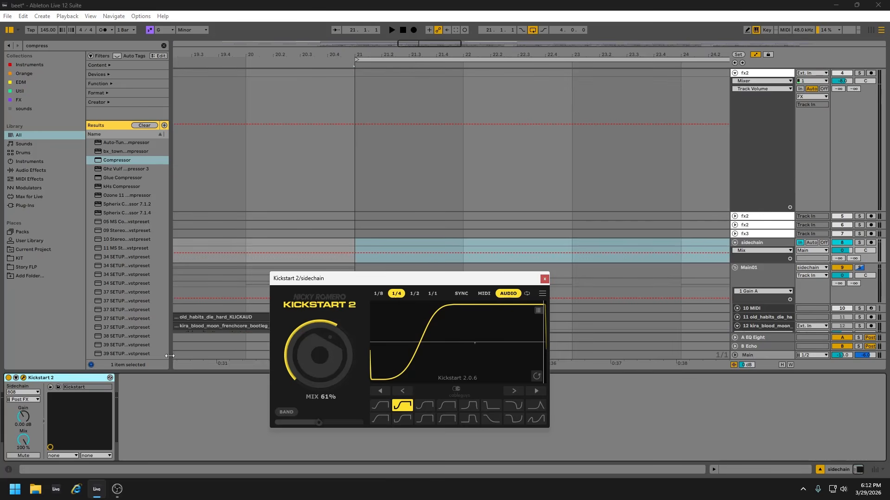
pyautogui.click(30, 391)
pyautogui.click(21, 289)
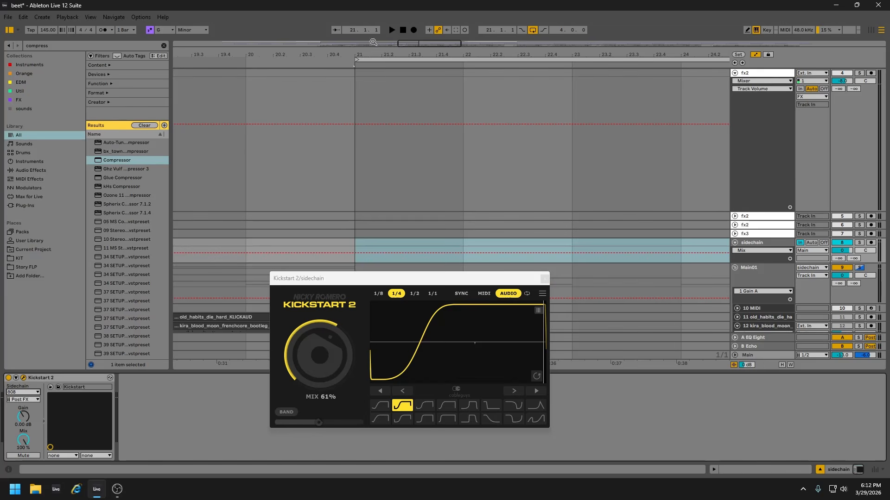
pyautogui.click(348, 66)
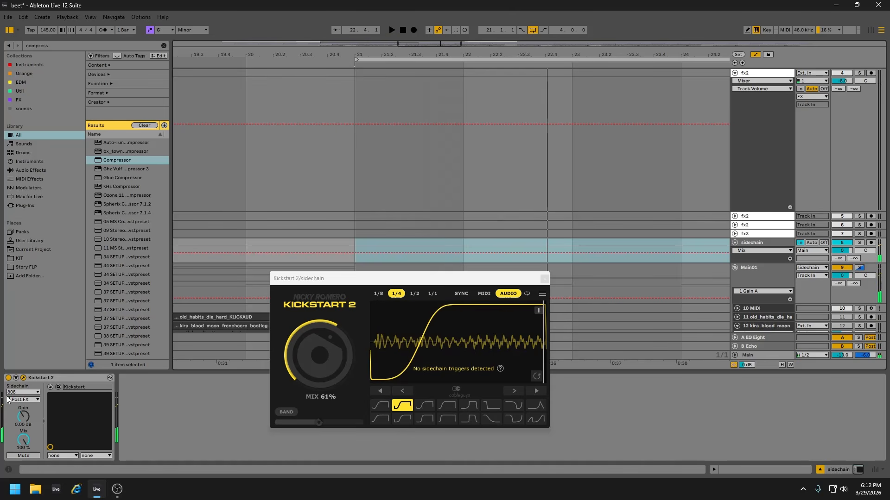
# Set Kickstart 2's sidechain source back to the original 808 track, audition it from bar 21, and close the plug-in window.
pyautogui.moveTo(361, 278); pyautogui.dragTo(440, 289)
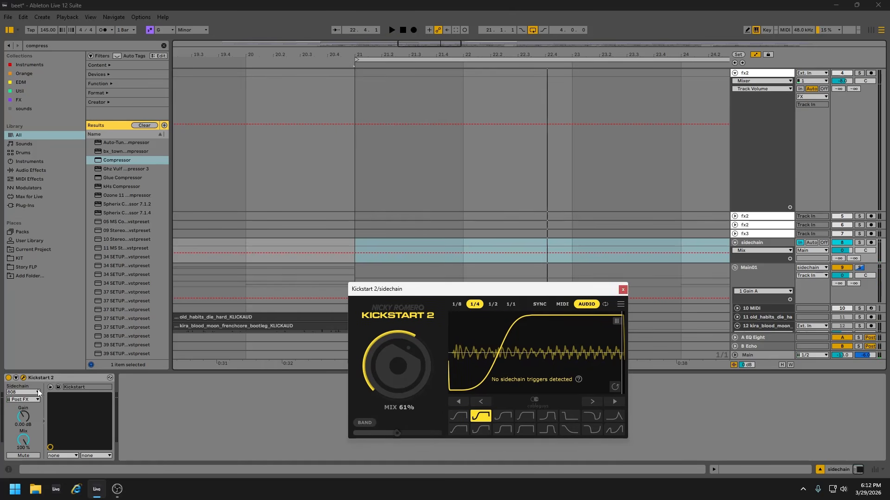
pyautogui.click(35, 392)
pyautogui.click(21, 294)
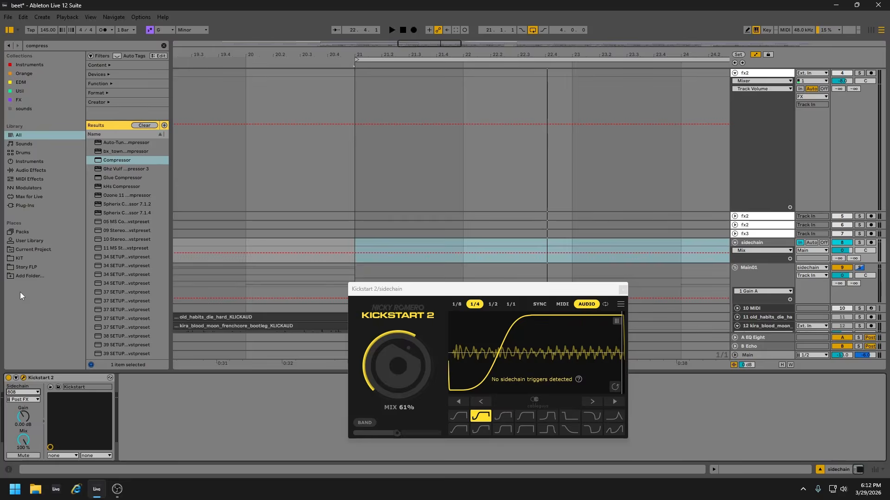
pyautogui.press('space')
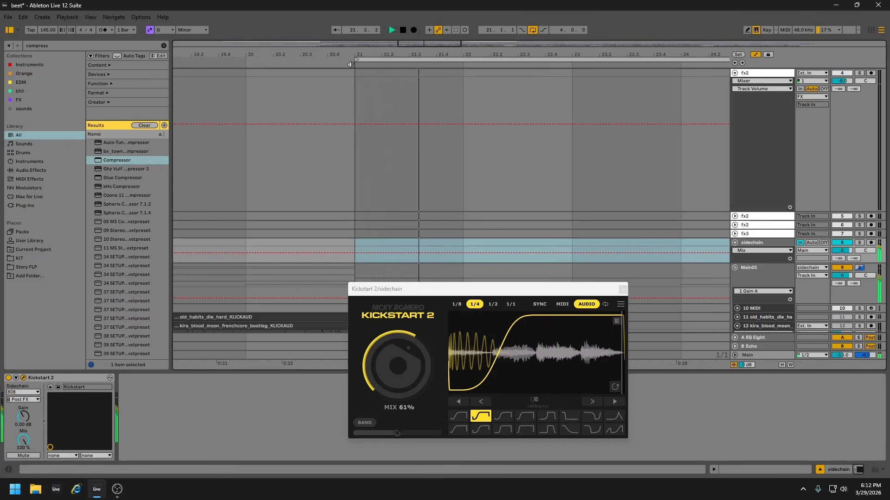
pyautogui.click(623, 290)
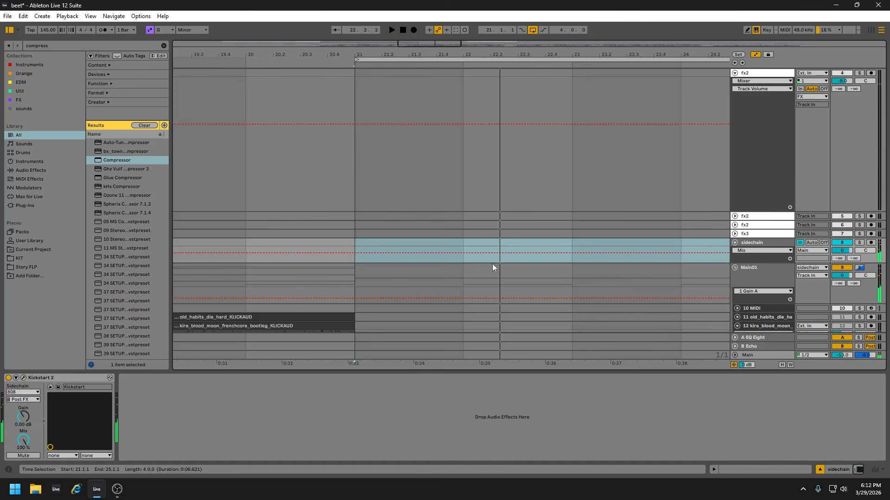
# Unfold and solo snare track 29, and play it from bar 21 with its effect chain shown.
pyautogui.scroll(-5, 491, 260)
pyautogui.scroll(-12, 489, 257)
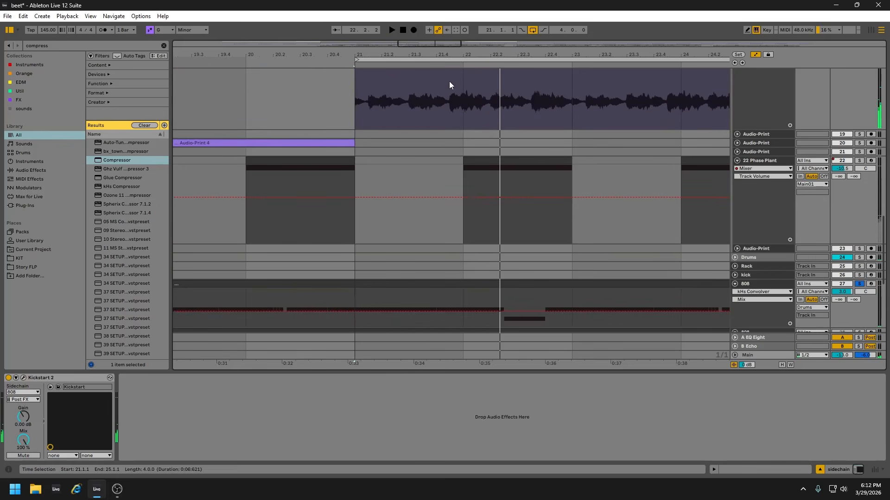
pyautogui.moveTo(460, 54); pyautogui.dragTo(459, 19)
pyautogui.scroll(-6, 538, 312)
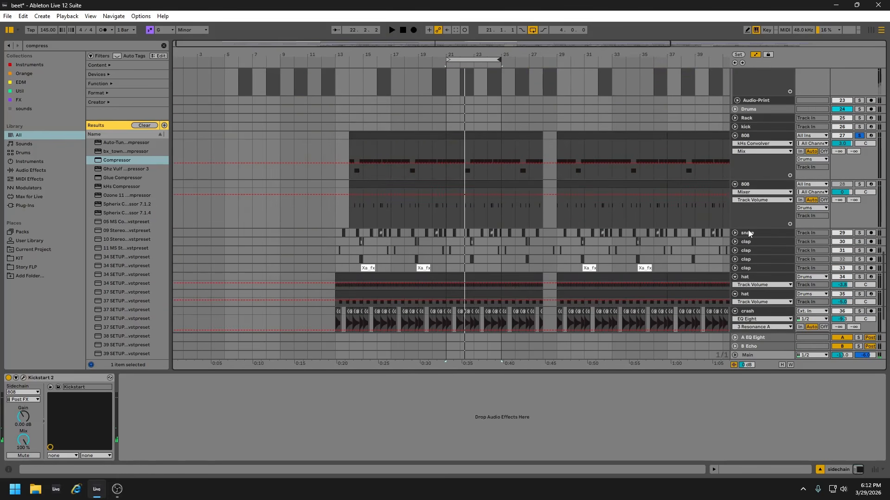
pyautogui.click(735, 232)
pyautogui.click(860, 233)
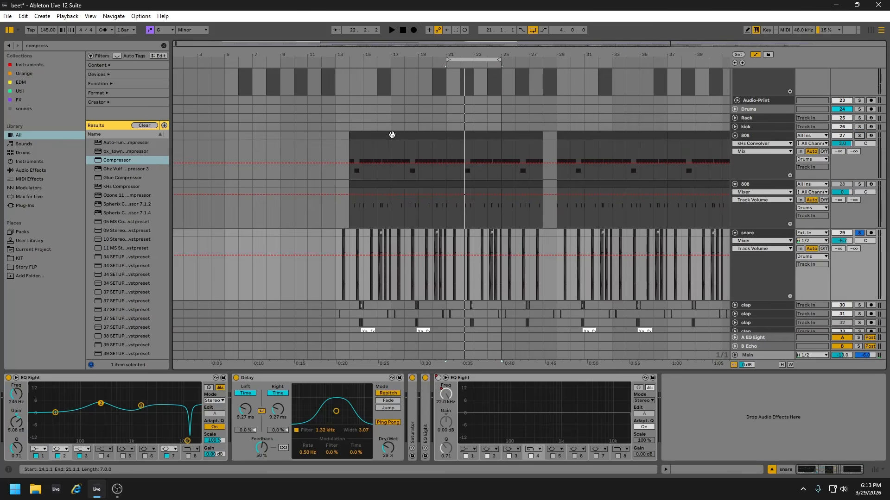
pyautogui.moveTo(439, 56); pyautogui.dragTo(367, 85)
pyautogui.press('space')
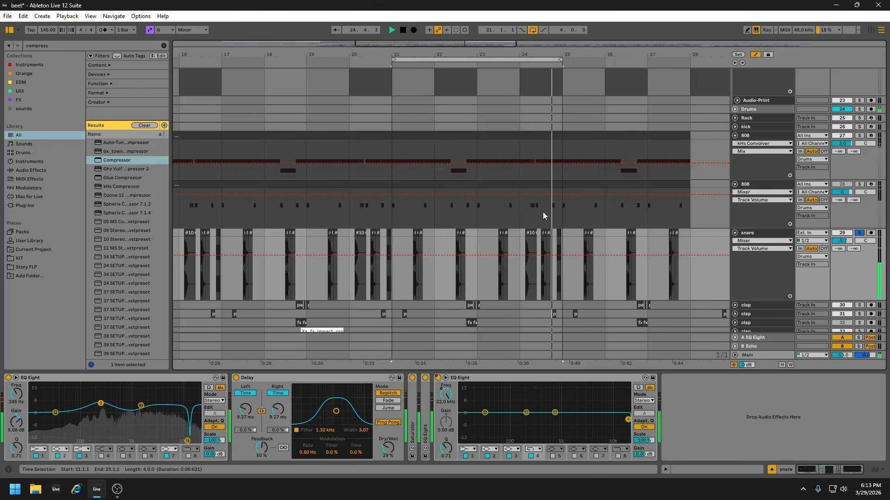
pyautogui.press('space')
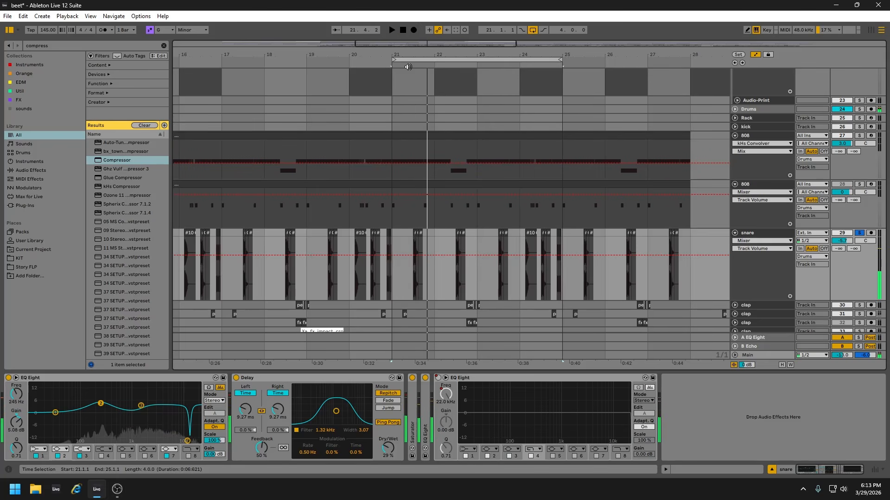
# Zoom in on the snare clips around bar 21 and set the arrangement grid to 1/8.
pyautogui.moveTo(410, 54); pyautogui.dragTo(409, 83)
pyautogui.scroll(-3, 417, 198)
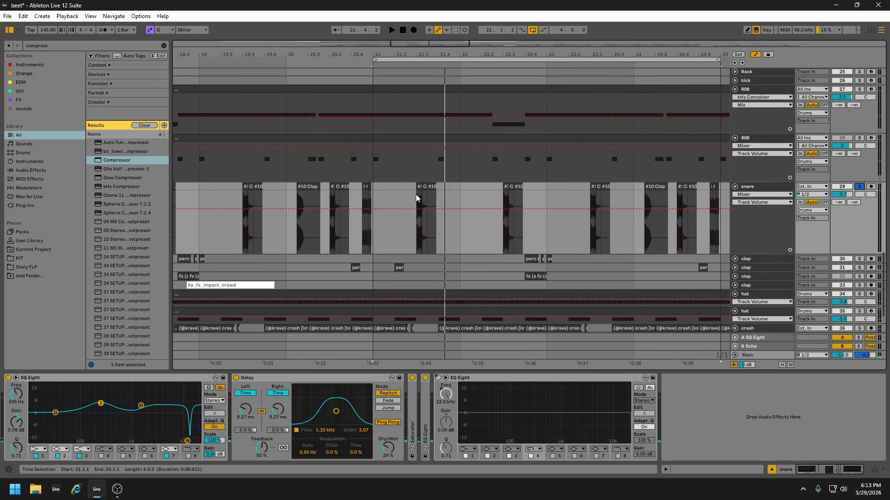
pyautogui.scroll(3, 412, 199)
pyautogui.rightClick(516, 201)
pyautogui.click(553, 328)
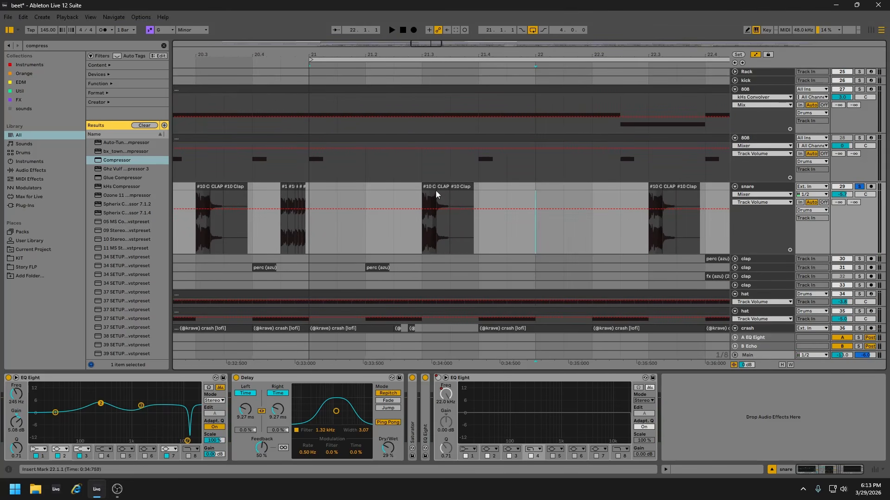
# Extend the #10 Clap clip at 21.3 over the adjoining snare clips, open its sample, and play it.
pyautogui.click(434, 190)
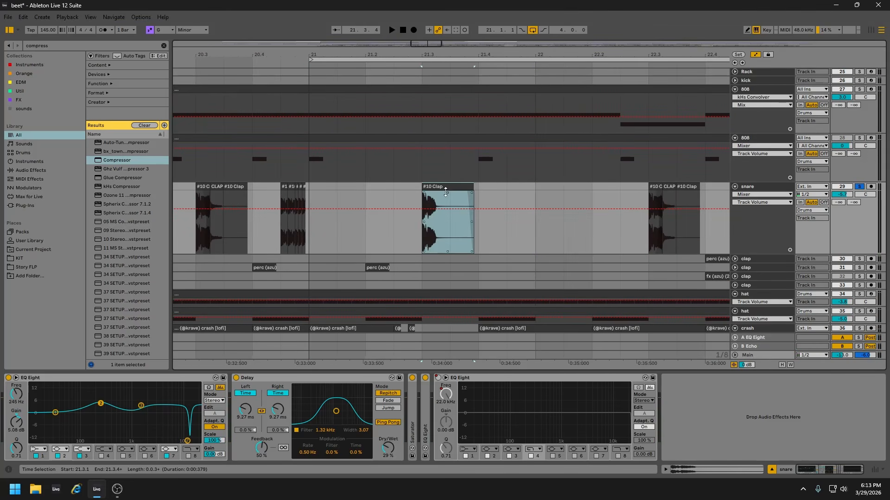
pyautogui.doubleClick(453, 187)
pyautogui.click(441, 197)
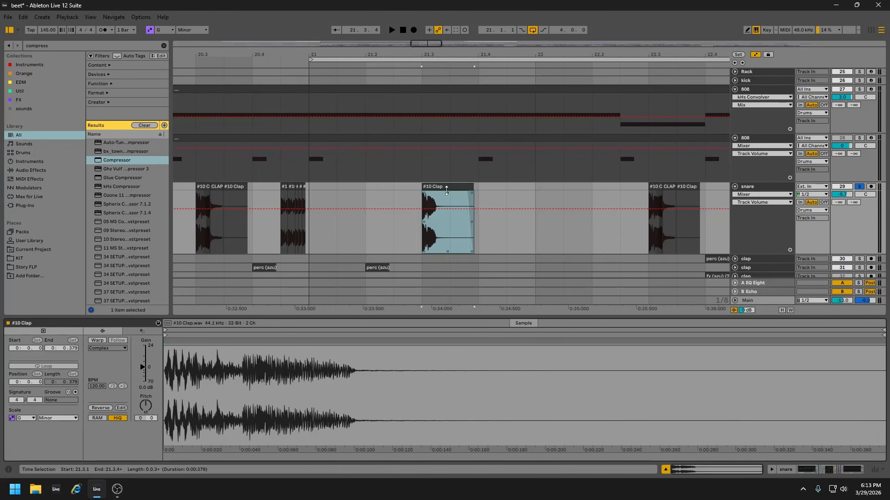
pyautogui.click(452, 187)
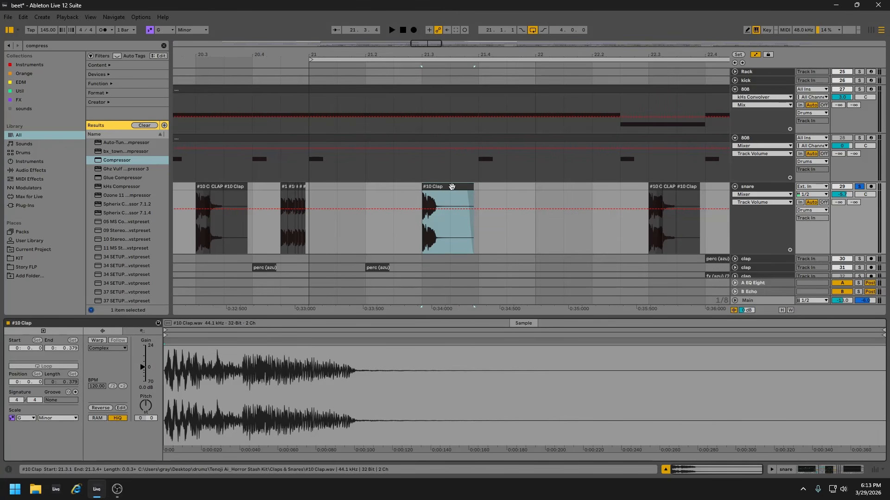
pyautogui.press('space')
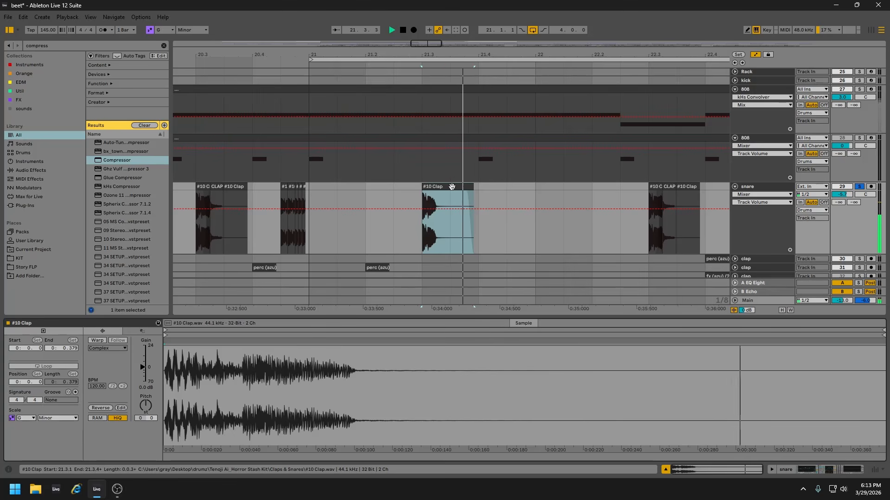
# Bypass the snare's first EQ Eight, Delay, Saturator and second EQ Eight, and play the #10 Clap without effects.
pyautogui.hotkey('shift', 'Tab')
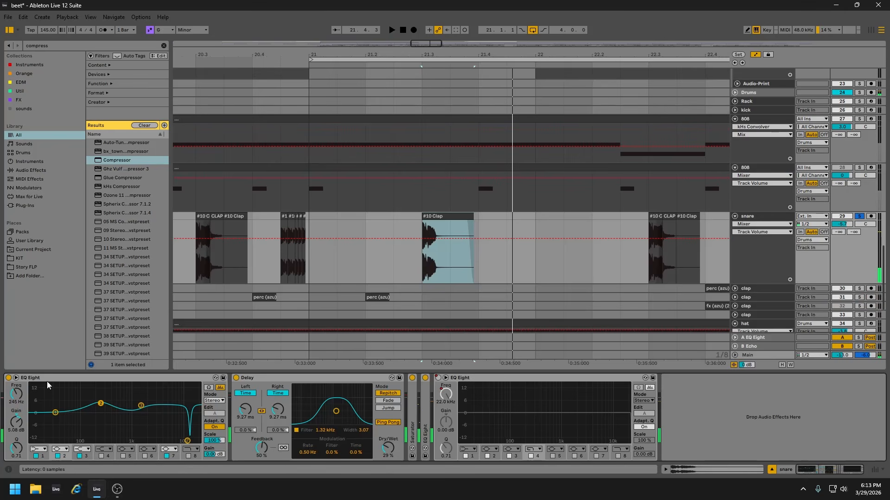
pyautogui.click(8, 378)
pyautogui.click(236, 378)
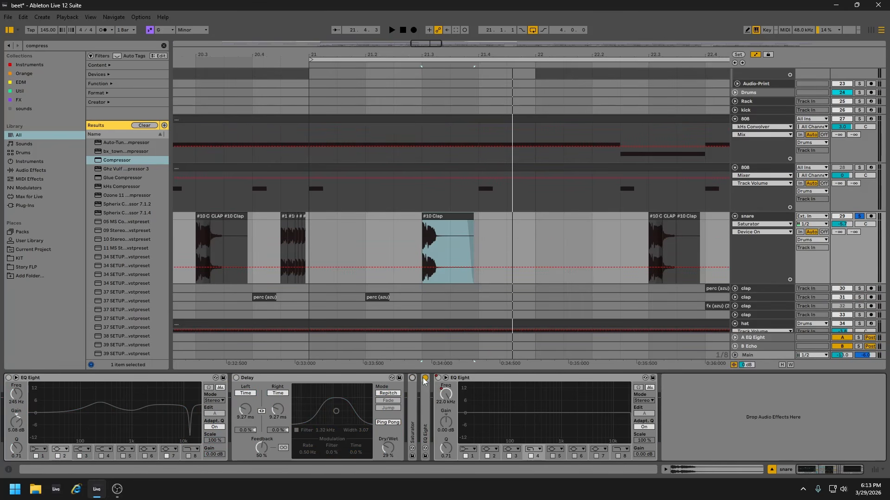
pyautogui.click(425, 377)
pyautogui.click(450, 255)
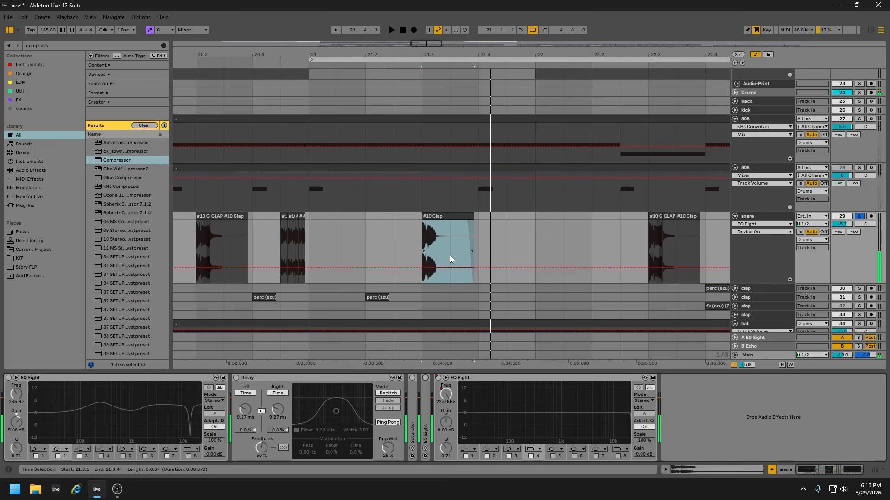
# Undo the effect bypasses and the #10 Clap clip extension on the snare track.
pyautogui.hotkey('ctrl', 'z')
pyautogui.hotkey('ctrl', 'z')
pyautogui.hotkey('ctrl', 'z')
pyautogui.hotkey('ctrl', 'z')
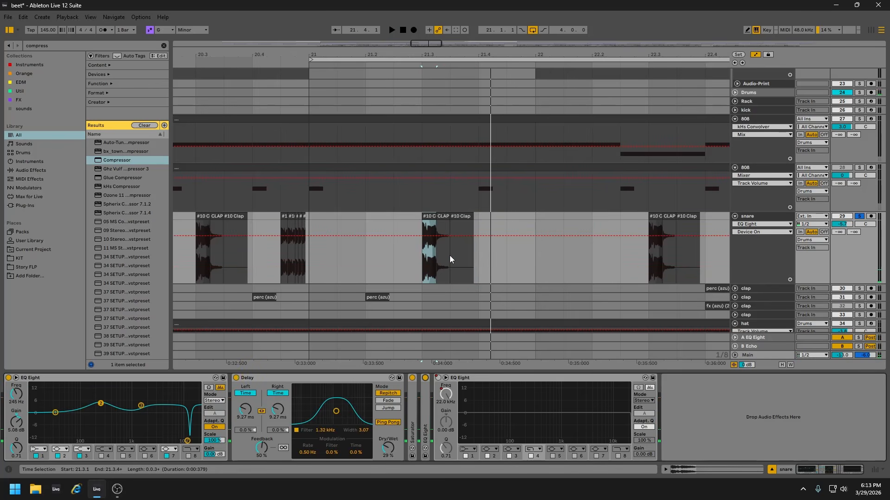
pyautogui.hotkey('ctrl', 'z')
# Play the CLAP - Blossom clip extended back to 21.3 with the first EQ Eight, Delay and Saturator bypassed.
pyautogui.click(9, 378)
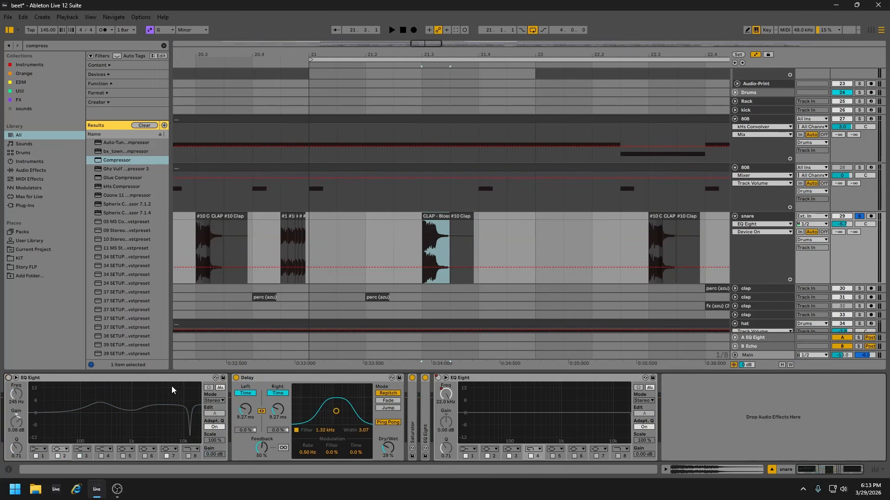
pyautogui.click(236, 378)
pyautogui.click(412, 378)
pyautogui.click(425, 378)
pyautogui.press('space')
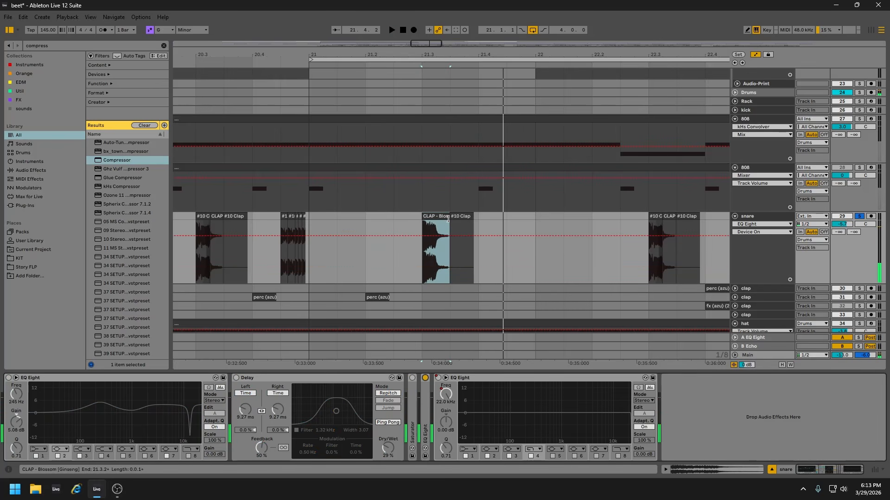
# Undo the CLAP - Blossom clip extension and reactivate the snare's bypassed effects.
pyautogui.hotkey('ctrl', 'z')
pyautogui.hotkey('ctrl', 'z')
pyautogui.hotkey('ctrl', 'z')
pyautogui.hotkey('ctrl', 'z')
pyautogui.hotkey('ctrl', 'z')
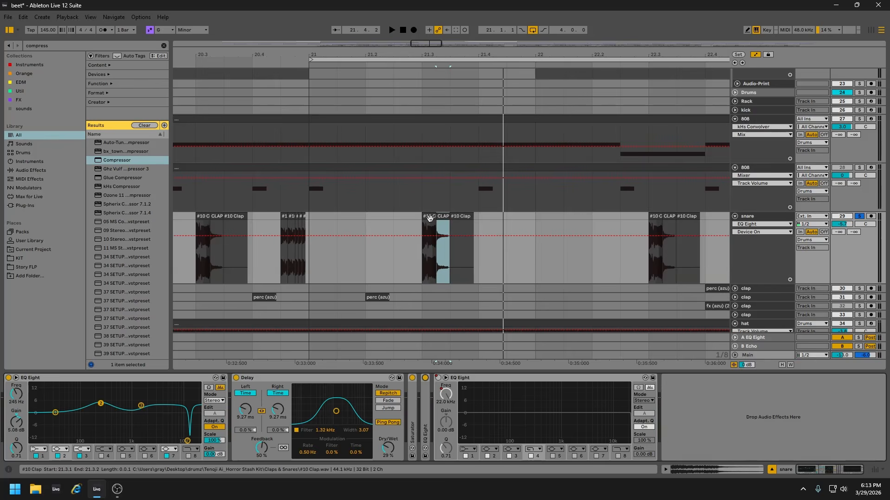
# Bypass the snare's first EQ Eight, Delay and second EQ Eight, and play the snare hit at 21.3.
pyautogui.click(8, 378)
pyautogui.click(236, 377)
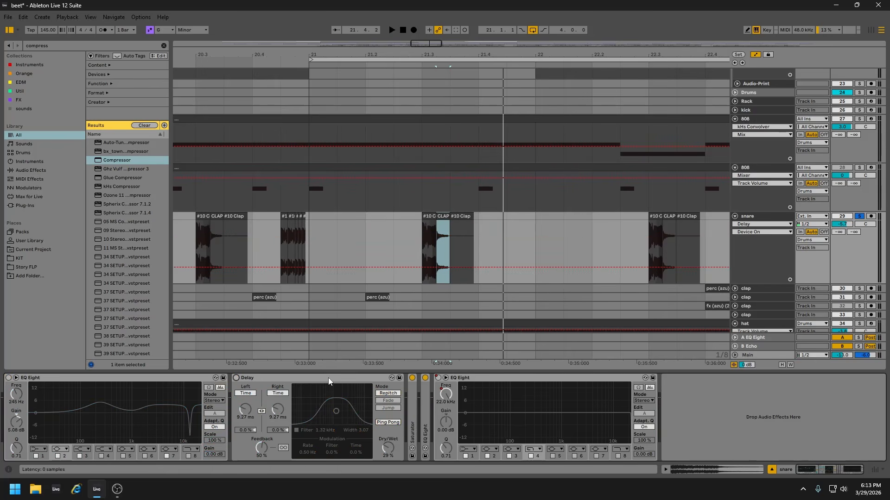
pyautogui.click(425, 378)
pyautogui.click(387, 67)
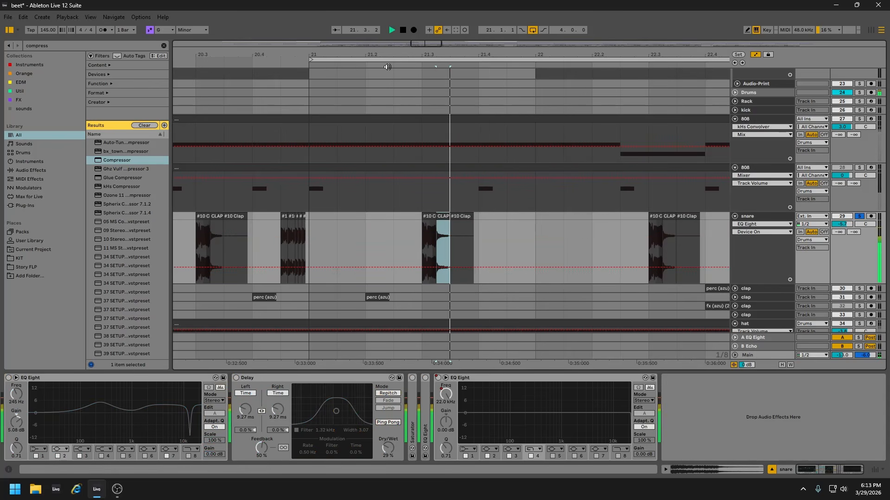
pyautogui.press('space')
pyautogui.click(388, 67)
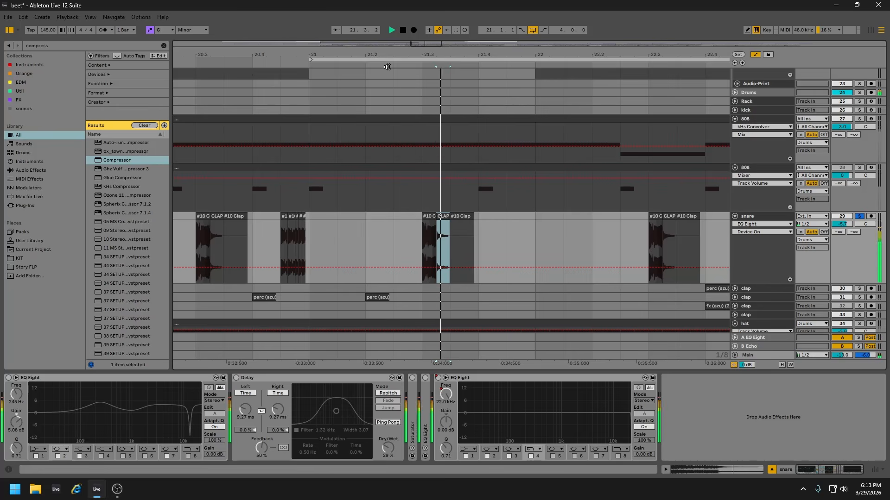
# Reactivate the snare's second EQ Eight, Delay and first EQ Eight.
pyautogui.click(425, 378)
pyautogui.click(236, 379)
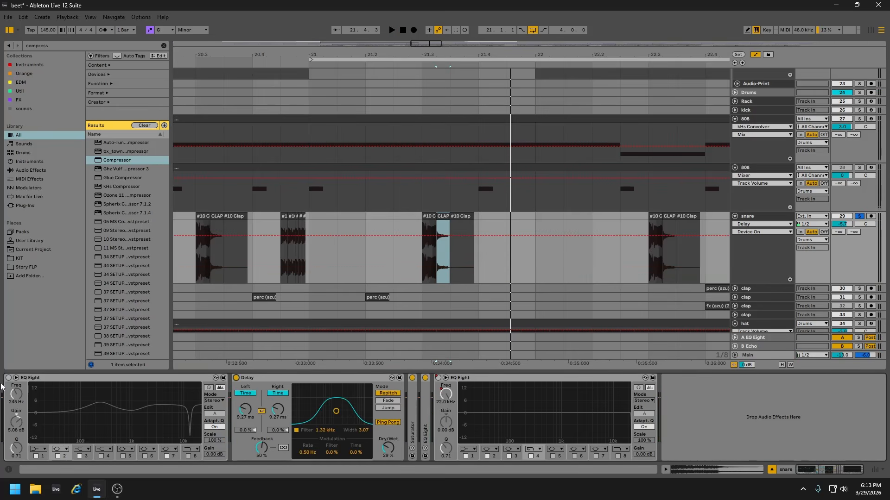
pyautogui.click(6, 381)
pyautogui.click(9, 378)
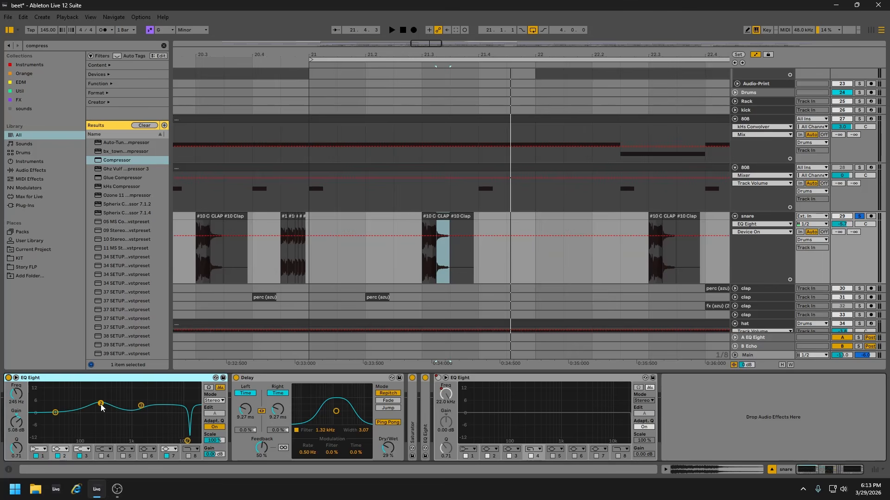
# Try the first EQ Eight's second band at about 215 Hz and 4.83 dB on the snare, and switch the Delay's time to Sync.
pyautogui.moveTo(102, 407); pyautogui.dragTo(100, 407)
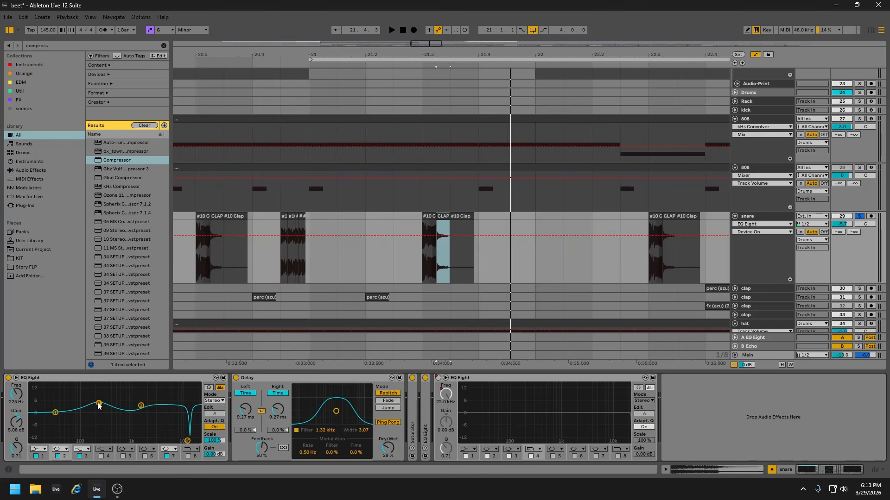
pyautogui.moveTo(396, 57)
pyautogui.mouseDown()
pyautogui.moveTo(396, 47)
pyautogui.moveTo(392, 78)
pyautogui.moveTo(390, 20)
pyautogui.moveTo(390, 46)
pyautogui.mouseUp()
pyautogui.click(390, 65)
pyautogui.press('space')
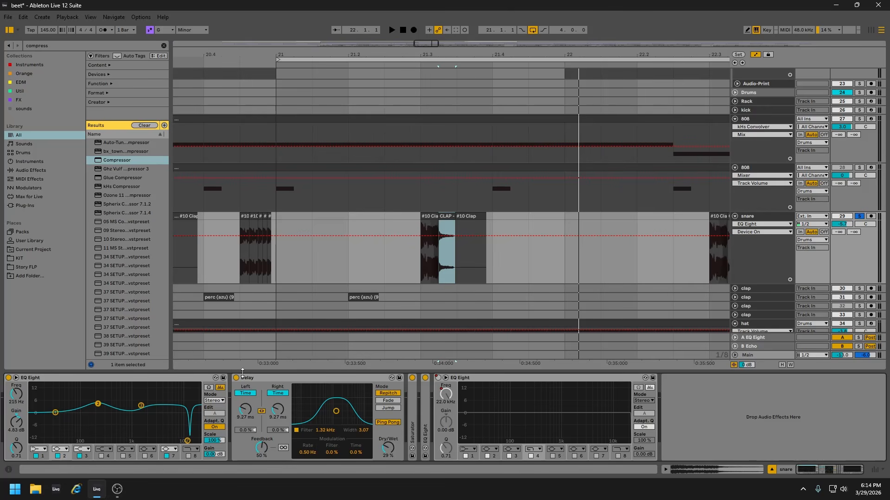
pyautogui.click(276, 393)
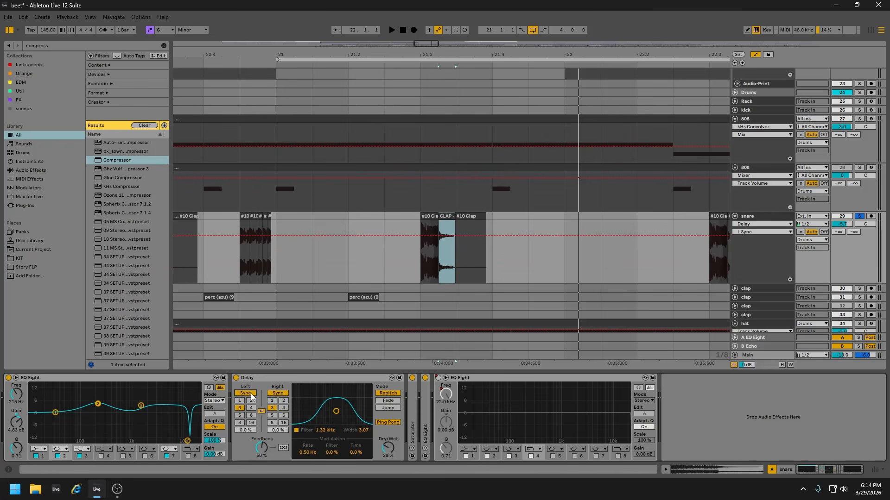
pyautogui.moveTo(248, 415); pyautogui.dragTo(248, 435)
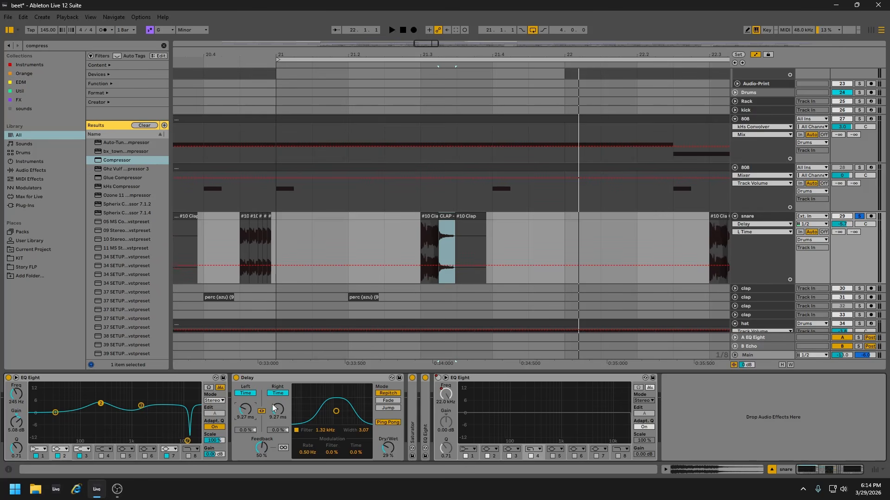
# Play the snare hit at 21.3 with the Delay active, bypassed and active again to compare the sound.
pyautogui.click(402, 65)
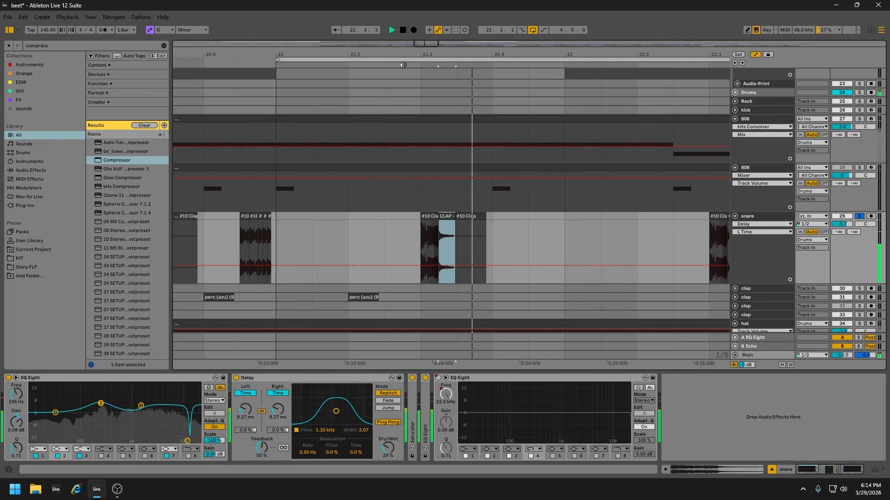
pyautogui.press('space')
pyautogui.click(403, 65)
pyautogui.press('space')
pyautogui.click(236, 378)
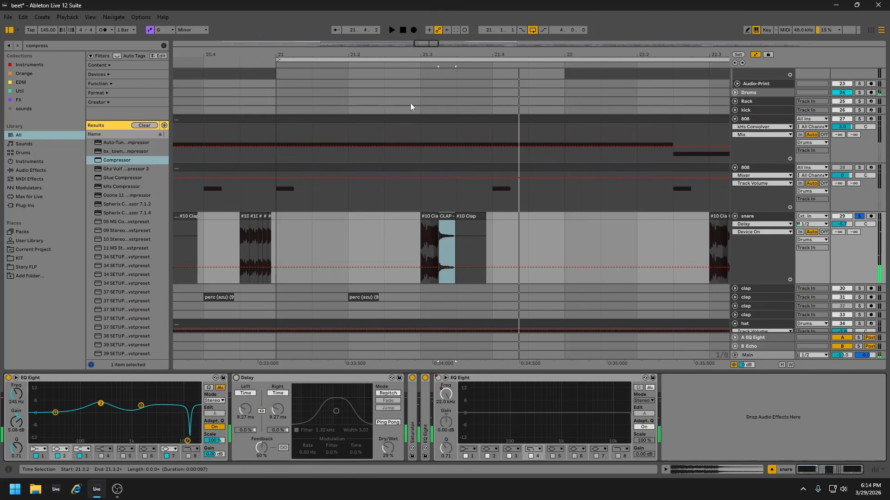
pyautogui.click(409, 64)
pyautogui.press('space')
pyautogui.click(410, 64)
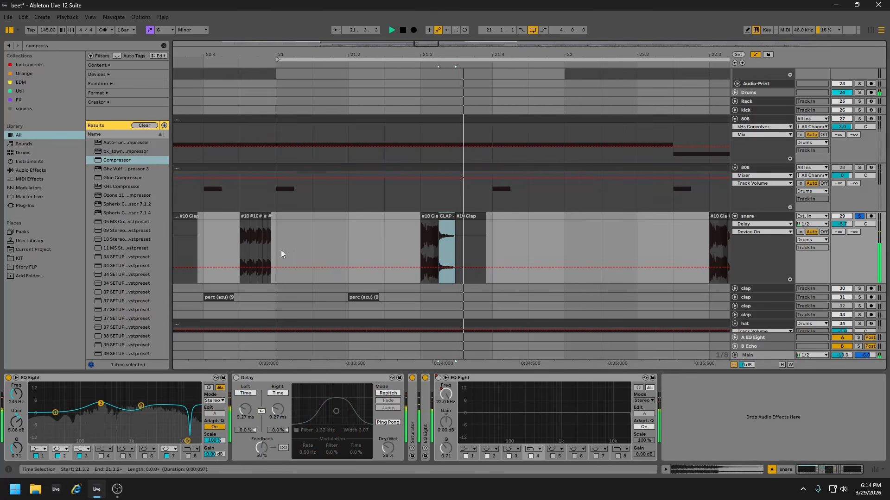
pyautogui.click(236, 378)
pyautogui.press('space')
pyautogui.click(407, 67)
pyautogui.press('space')
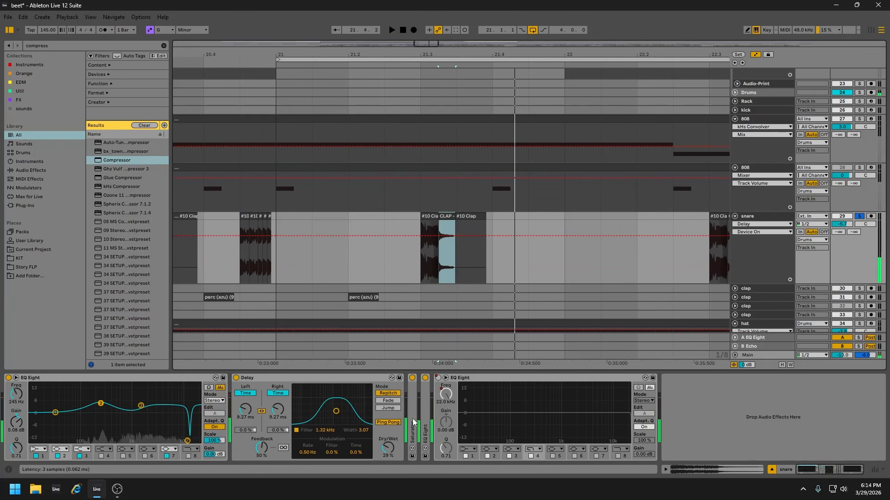
# Unfold the snare's Saturator to examine its Soft Clip setting, and fold the Saturator and the Delay.
pyautogui.doubleClick(413, 412)
pyautogui.click(437, 429)
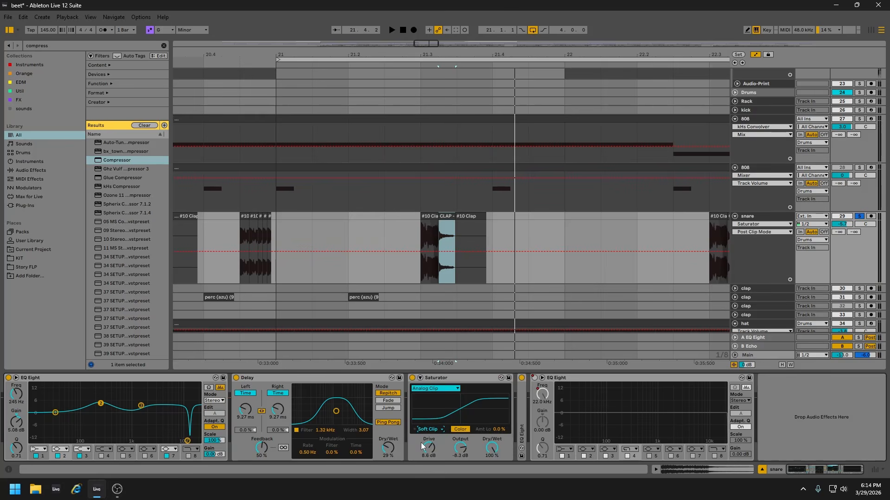
pyautogui.doubleClick(289, 379)
pyautogui.doubleClick(289, 378)
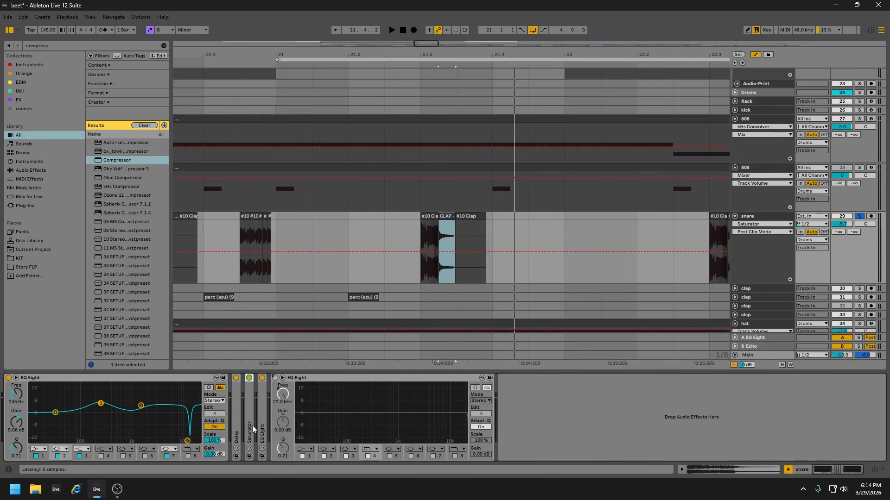
# Unfold the snare's second EQ Eight to examine its curve, fold it, and play the snare loop starting at bar 21.
pyautogui.doubleClick(262, 421)
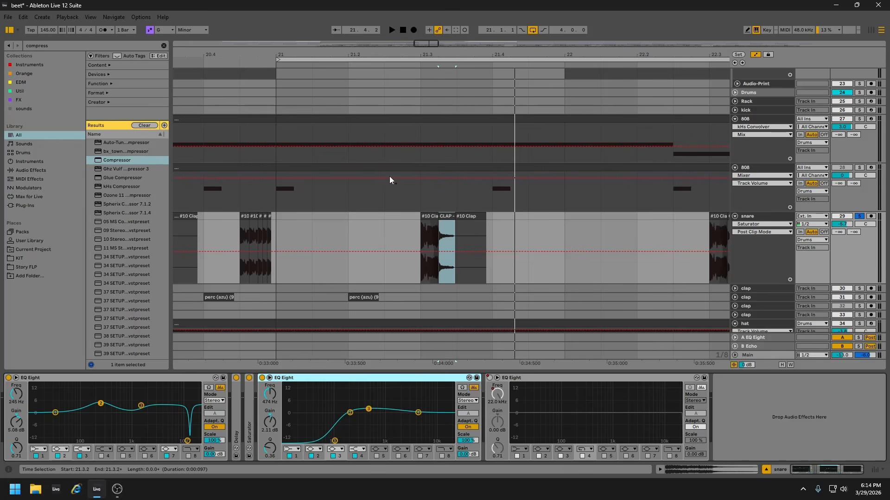
pyautogui.click(388, 65)
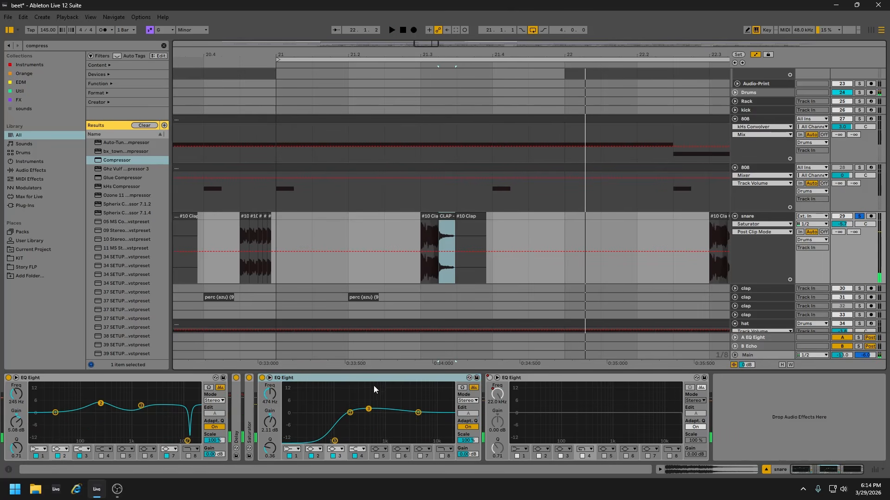
pyautogui.doubleClick(317, 378)
pyautogui.moveTo(366, 55); pyautogui.dragTo(374, 71)
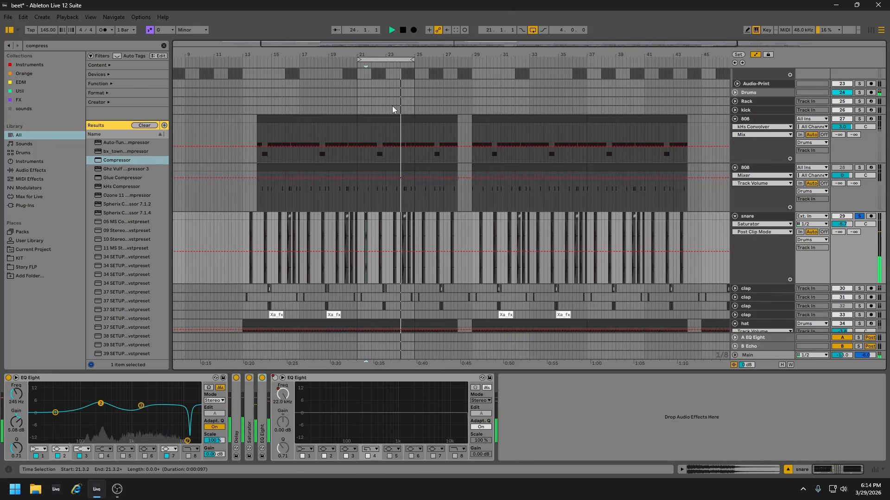
pyautogui.press('space')
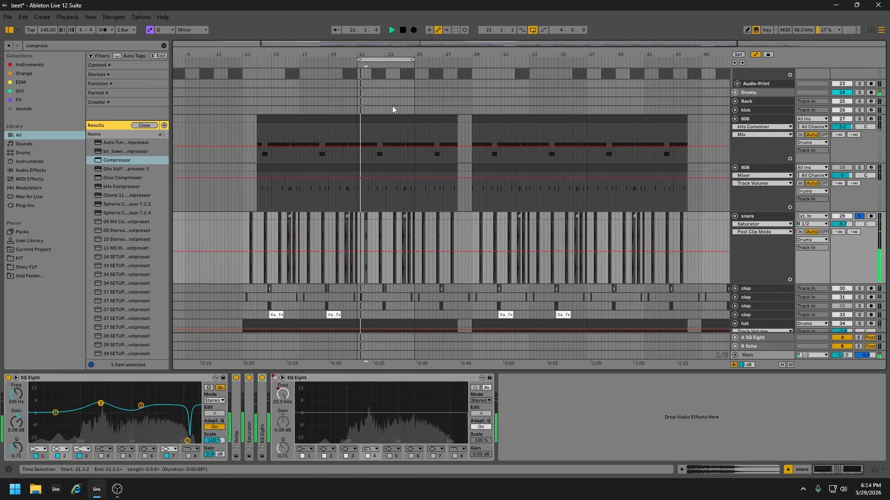
# Clear the browser search in the KIT folder, expand !!!CLUBDIARIES and its Audio project, and preview hot snare.alc.
pyautogui.click(20, 258)
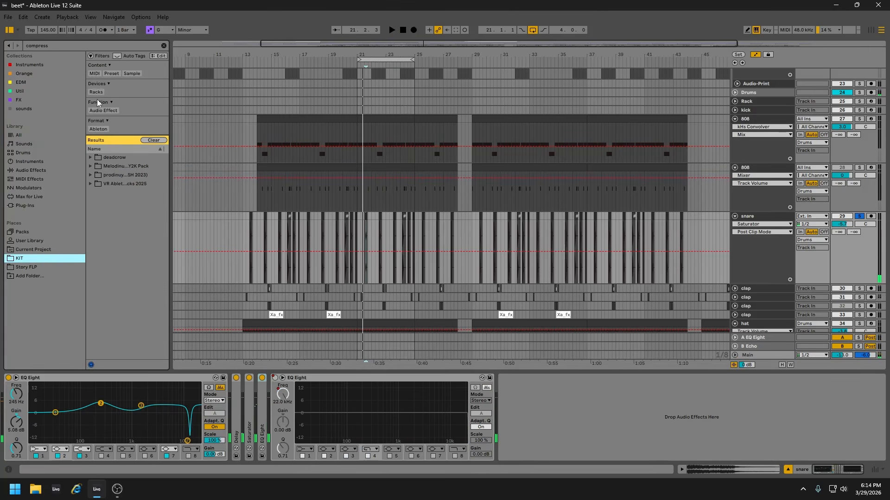
pyautogui.click(163, 45)
pyautogui.moveTo(169, 191); pyautogui.dragTo(244, 185)
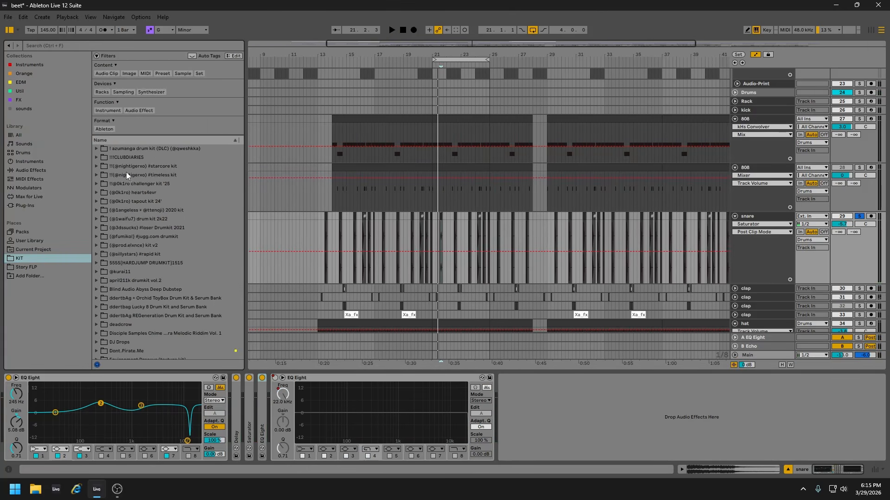
pyautogui.click(97, 157)
pyautogui.click(102, 166)
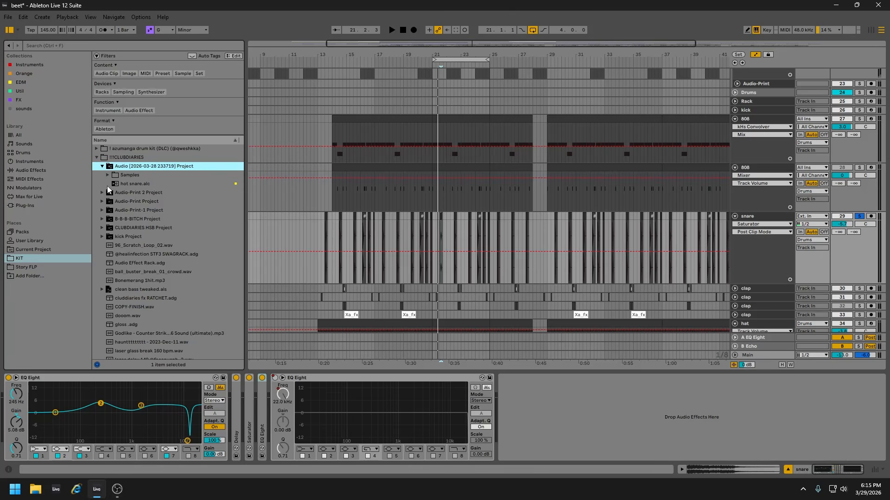
pyautogui.click(131, 184)
pyautogui.click(151, 364)
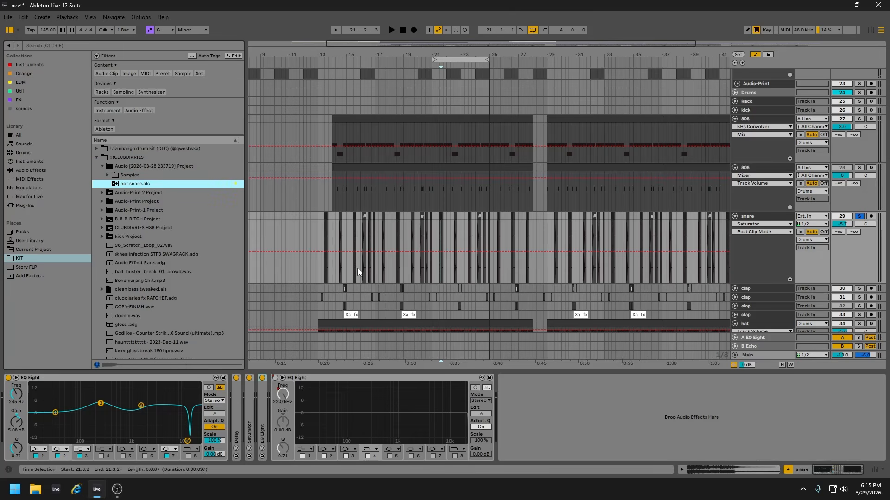
# Show the Device On automation of the snare's last EQ Eight and play the snare around bars 20 and 21.
pyautogui.moveTo(424, 51); pyautogui.dragTo(447, 238)
pyautogui.scroll(-3, 547, 160)
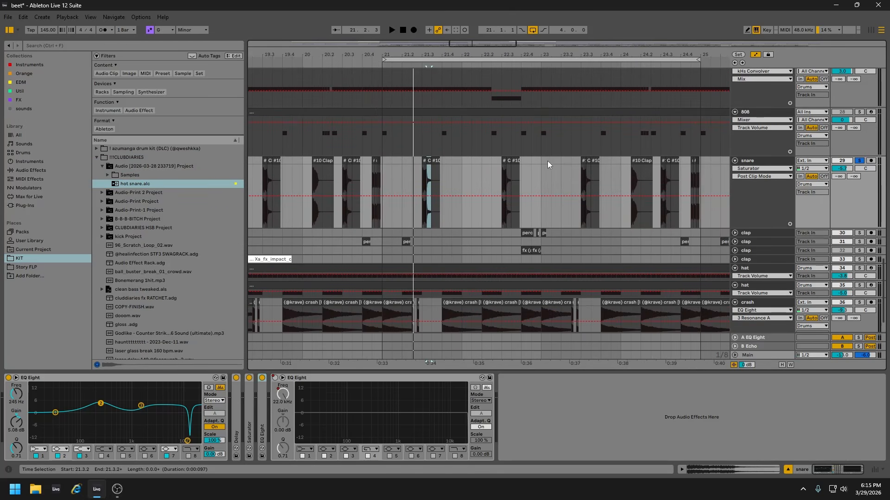
pyautogui.press('-')
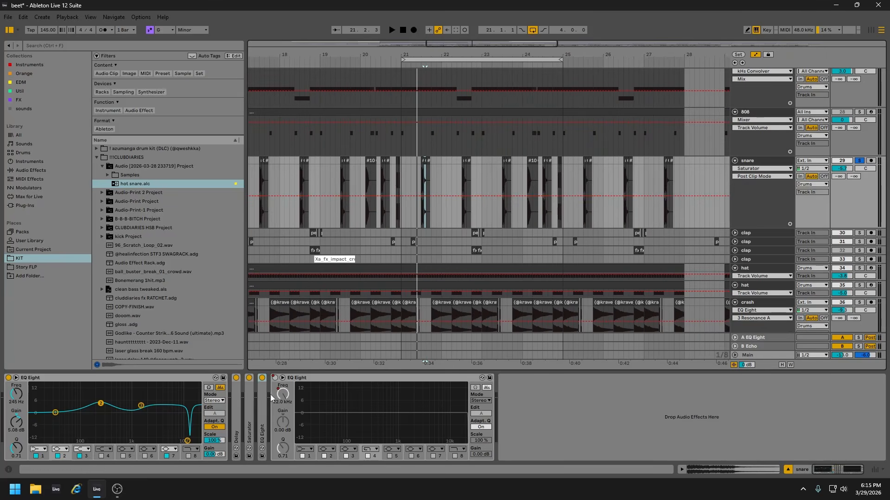
pyautogui.rightClick(275, 379)
pyautogui.click(293, 383)
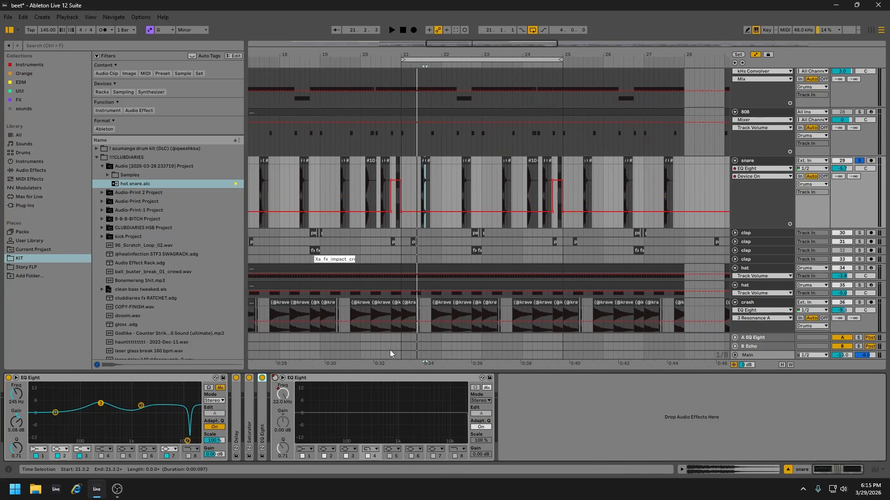
pyautogui.click(386, 62)
pyautogui.moveTo(395, 55); pyautogui.dragTo(446, 165)
pyautogui.press('space')
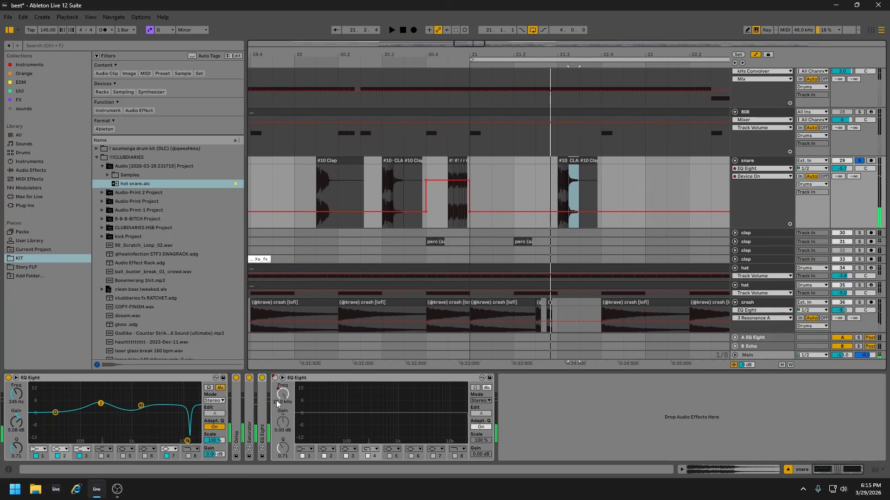
pyautogui.press('space')
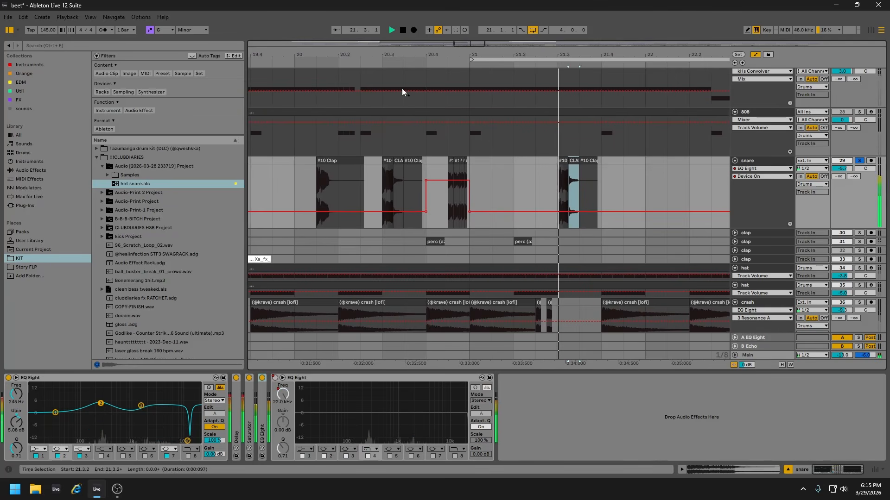
pyautogui.press('space')
# Unfold the first clap track below the snare and solo it together with the snare.
pyautogui.moveTo(449, 56); pyautogui.dragTo(392, 4)
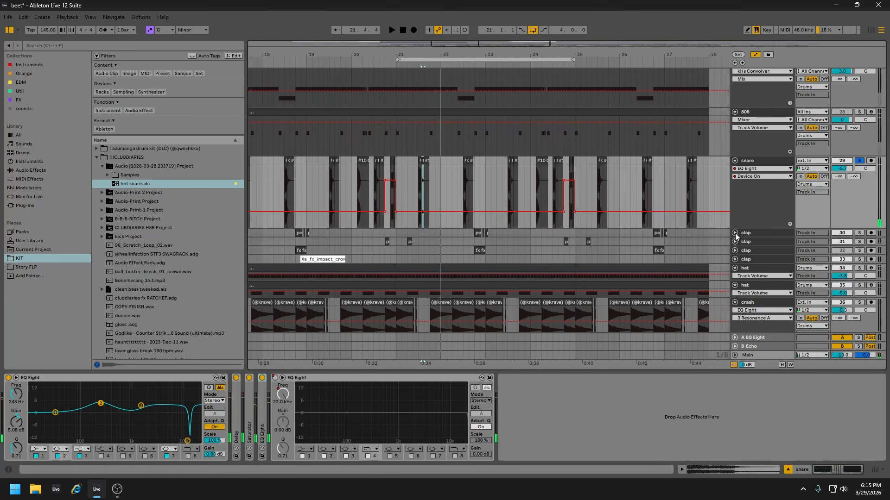
pyautogui.click(735, 233)
pyautogui.click(859, 187)
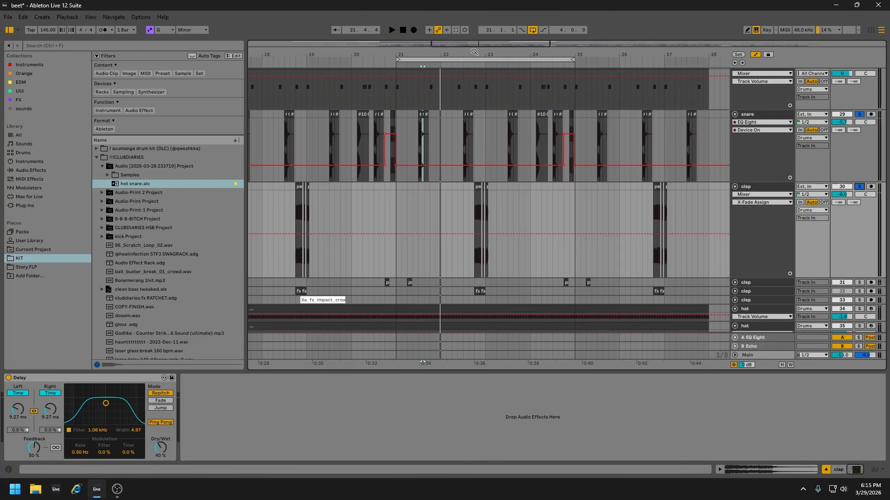
# Locate the sample of the clap track's perc (azu) (59) clip at 22.4 in the browser.
pyautogui.moveTo(474, 51); pyautogui.dragTo(505, 191)
pyautogui.click(505, 190)
pyautogui.rightClick(505, 187)
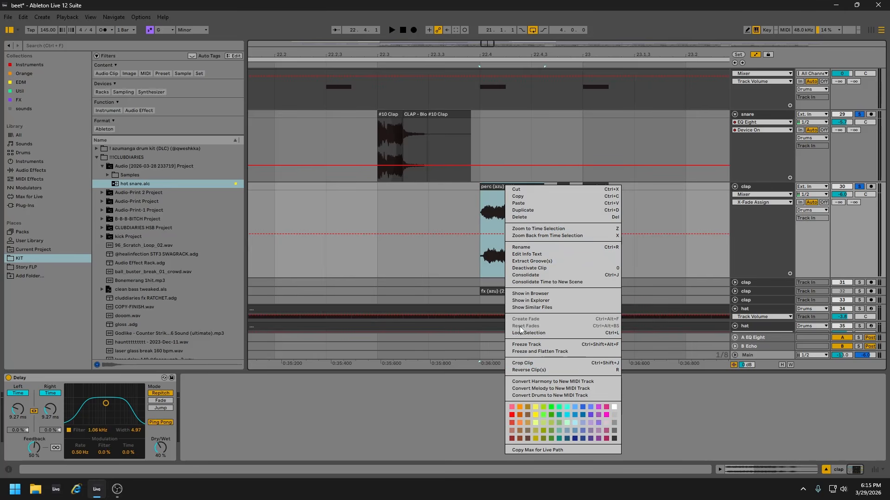
pyautogui.click(521, 295)
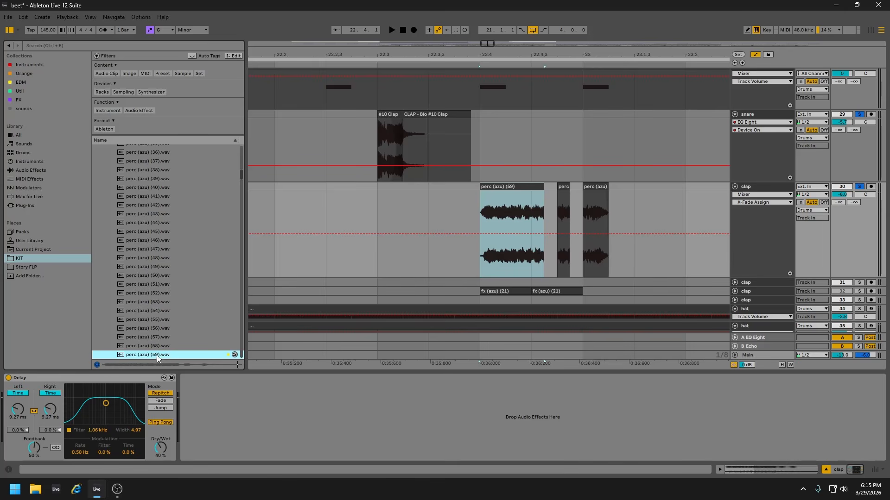
# Play the soloed clap and snare tracks together from bar 21 and select the clap track.
pyautogui.moveTo(497, 55); pyautogui.dragTo(432, 19)
pyautogui.press('space')
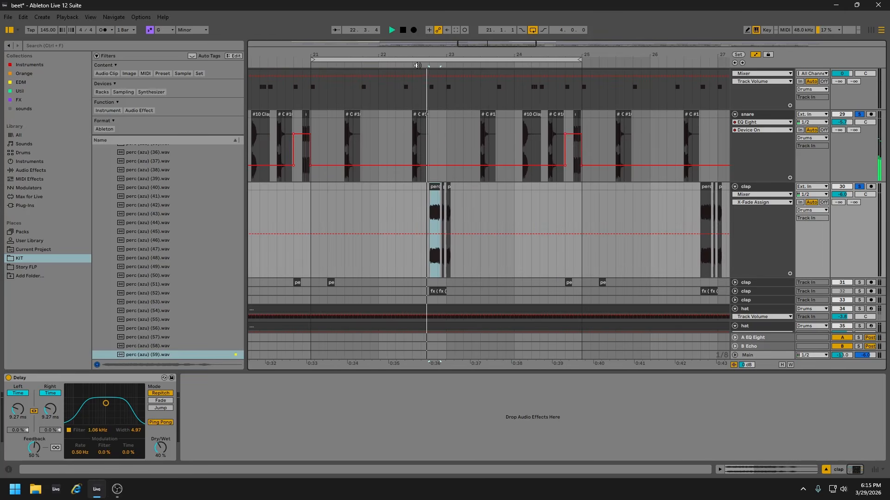
pyautogui.click(340, 62)
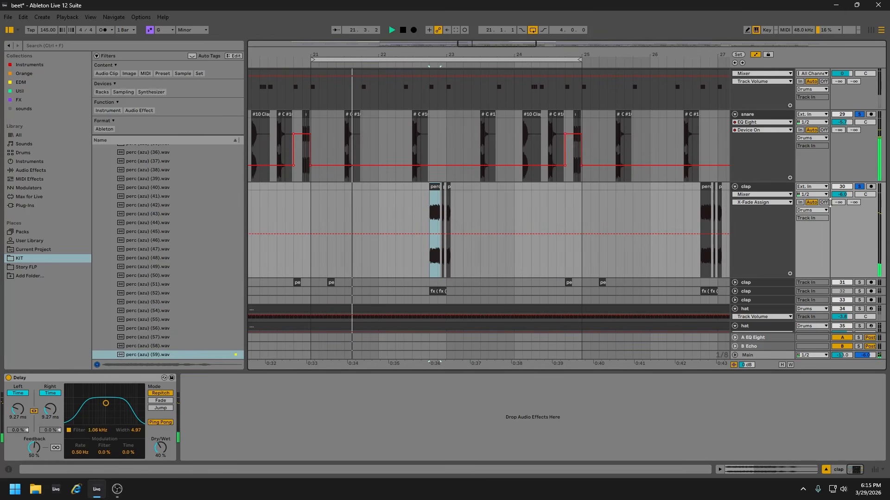
pyautogui.click(768, 188)
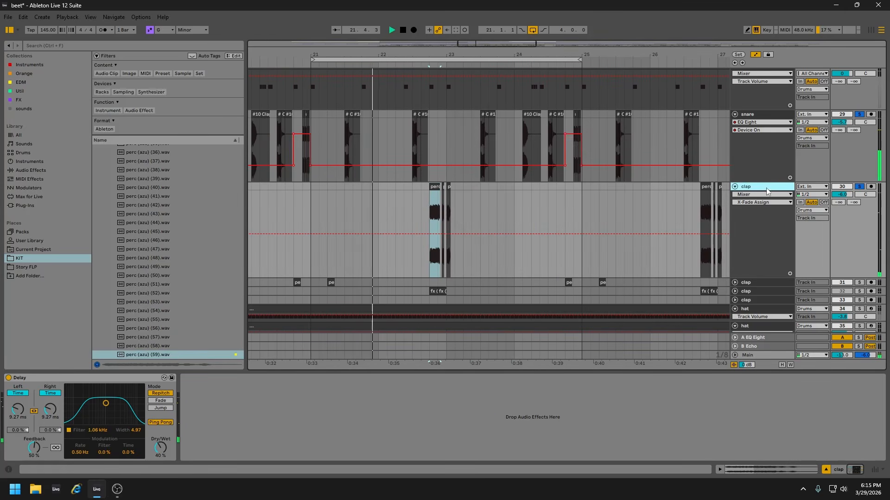
# Play the soloed snare and first clap tracks from bars 22 and 21, and unfold the second clap track.
pyautogui.click(422, 68)
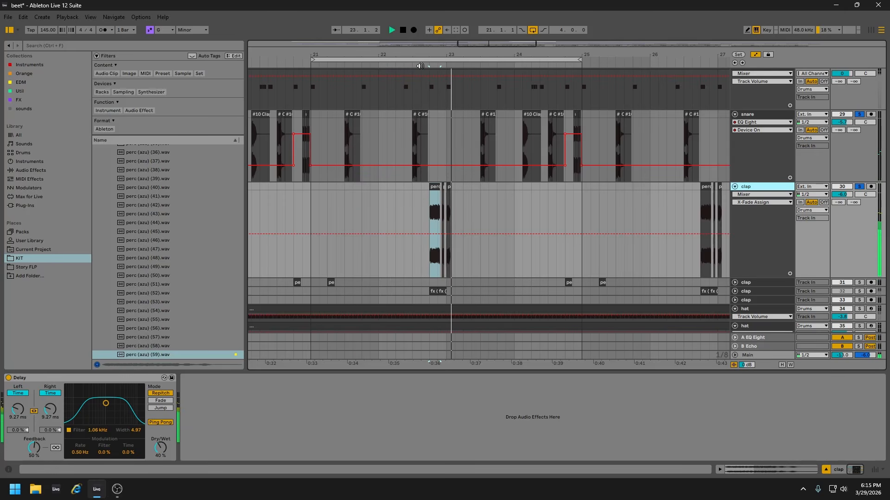
pyautogui.click(328, 67)
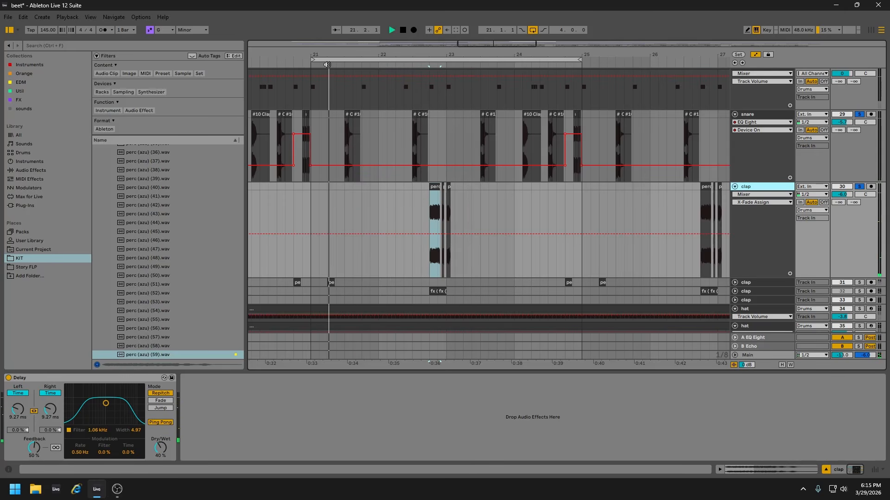
pyautogui.scroll(7, 848, 227)
pyautogui.scroll(-1, 850, 232)
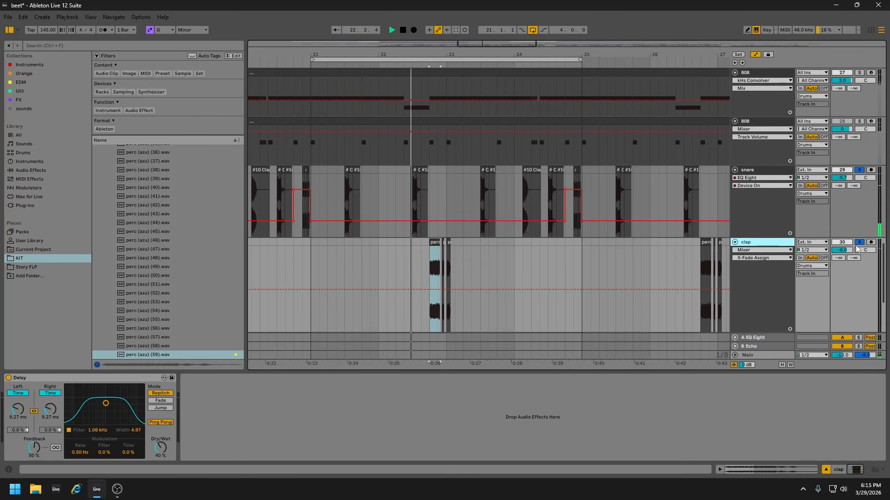
pyautogui.scroll(-3, 857, 248)
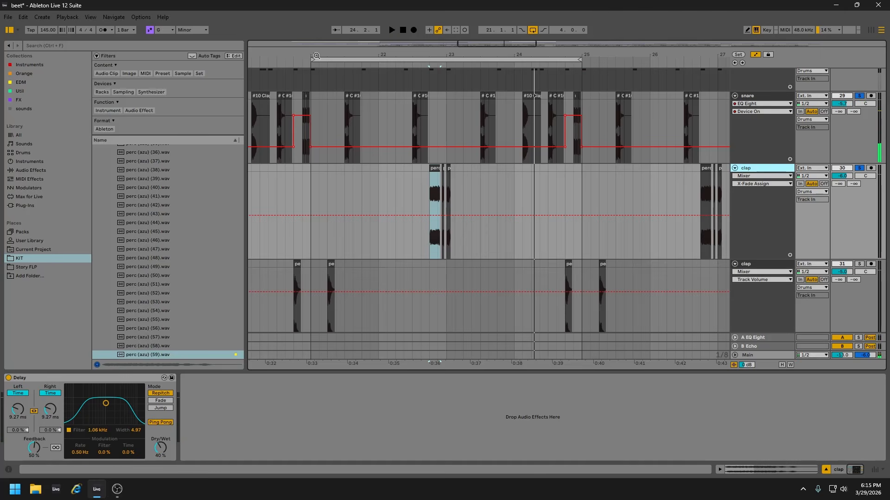
# Locate the sample of the second clap track's perc (azu) (90) clip at 21.2 in the browser and preview it.
pyautogui.moveTo(316, 56); pyautogui.dragTo(395, 288)
pyautogui.click(396, 288)
pyautogui.rightClick(394, 289)
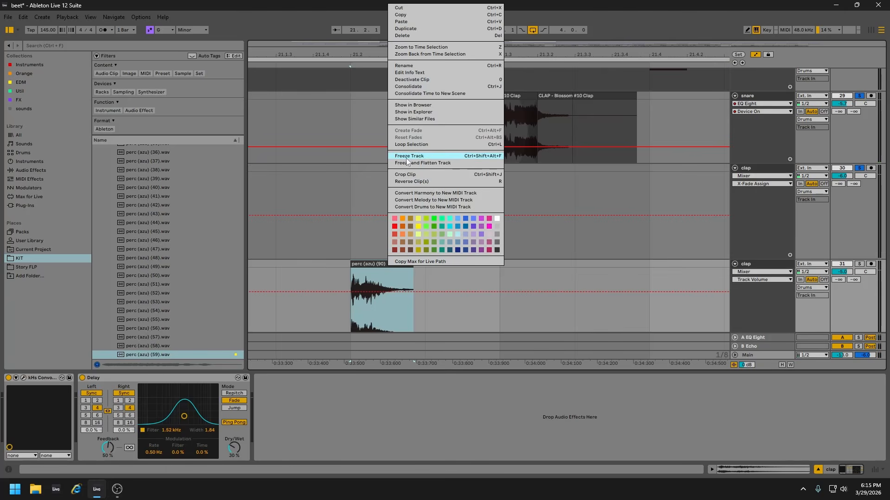
pyautogui.click(412, 105)
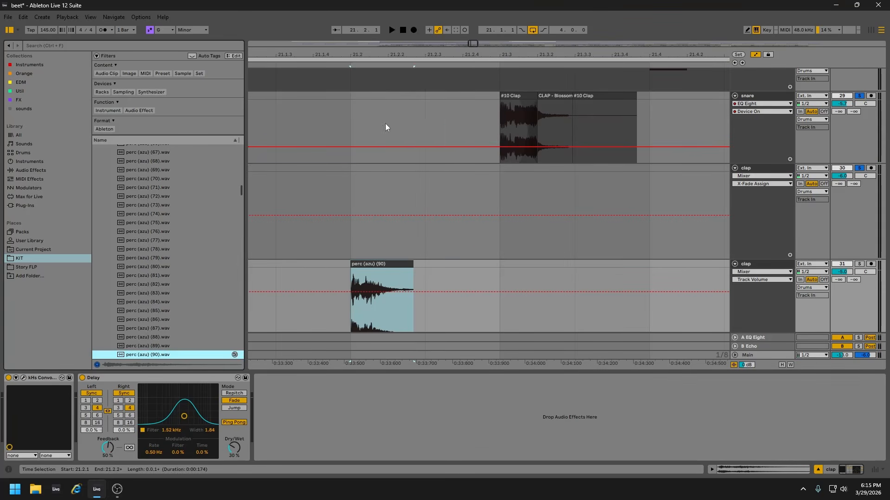
pyautogui.click(143, 356)
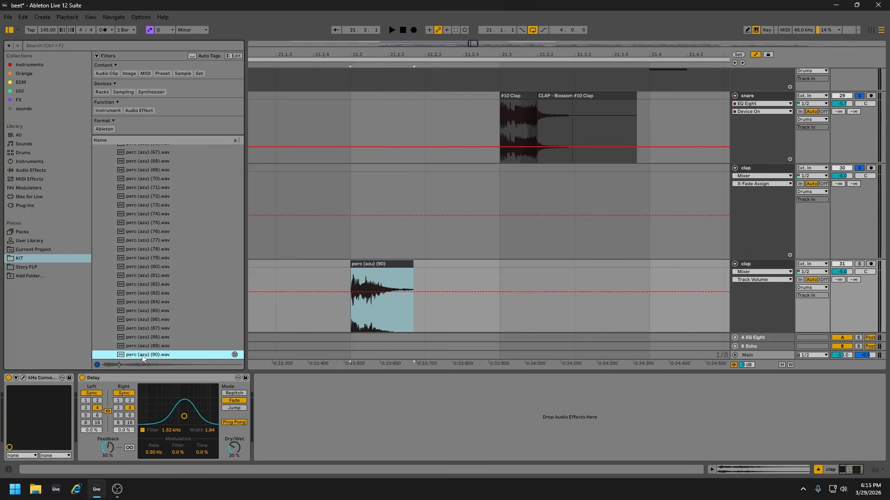
# Solo the second clap track along with the snare and first clap, play from bar 21, and select the track.
pyautogui.moveTo(421, 55); pyautogui.dragTo(420, 28)
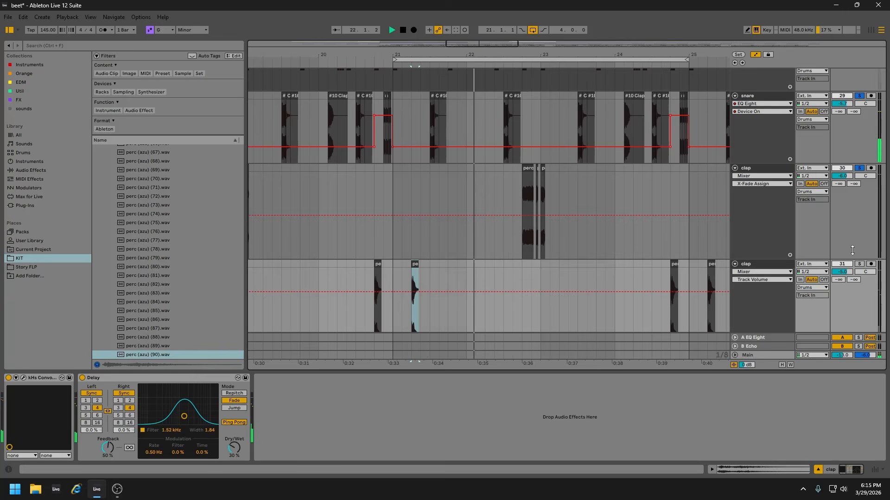
pyautogui.click(858, 264)
pyautogui.click(392, 66)
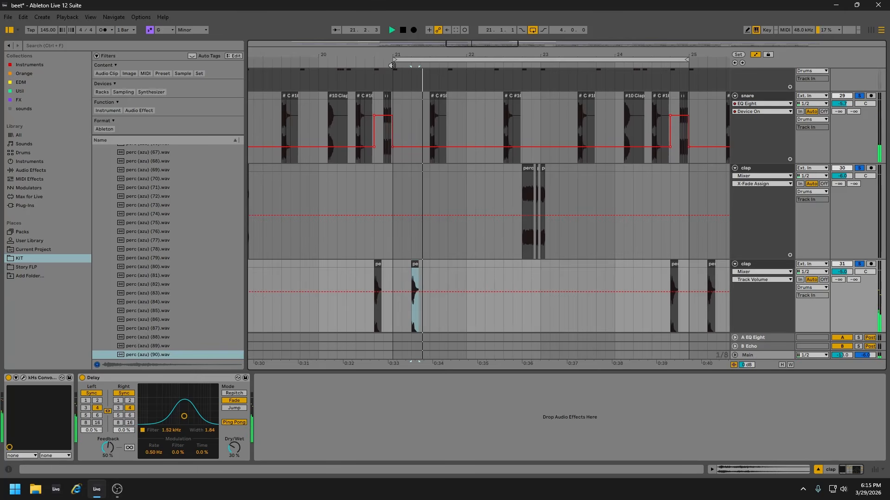
pyautogui.click(747, 265)
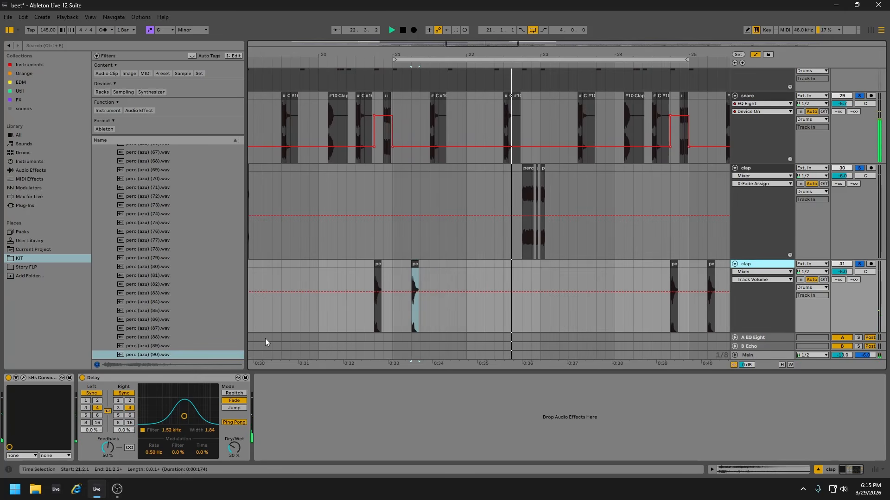
# Unfold the third clap track and select it to show its Chroma, OTT and kHs Chorus effects.
pyautogui.moveTo(613, 55); pyautogui.dragTo(571, 33)
pyautogui.scroll(-2, 603, 280)
pyautogui.scroll(-2, 603, 281)
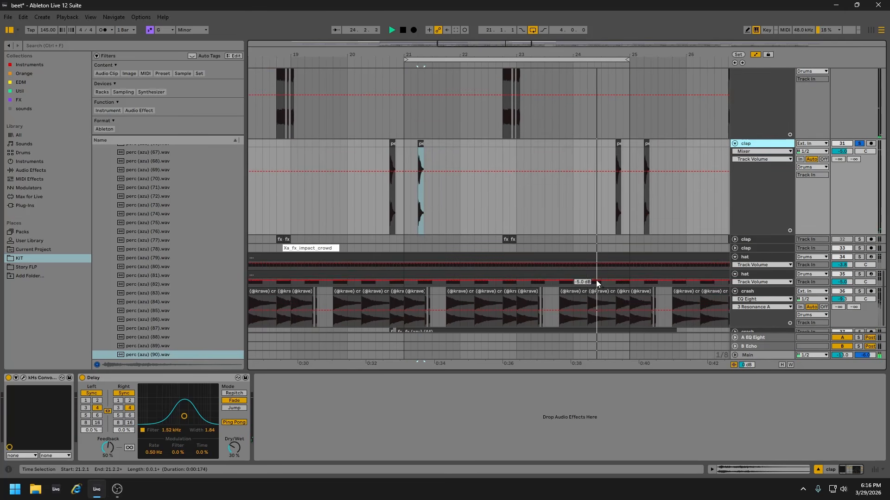
pyautogui.click(735, 239)
pyautogui.click(762, 242)
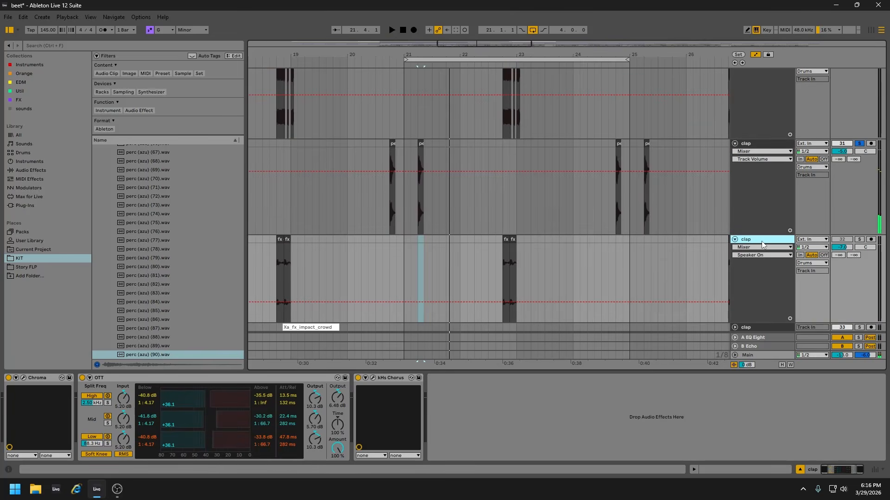
# Solo the third clap track, select its fx clips at 22.4 and play the passage around them.
pyautogui.click(504, 240)
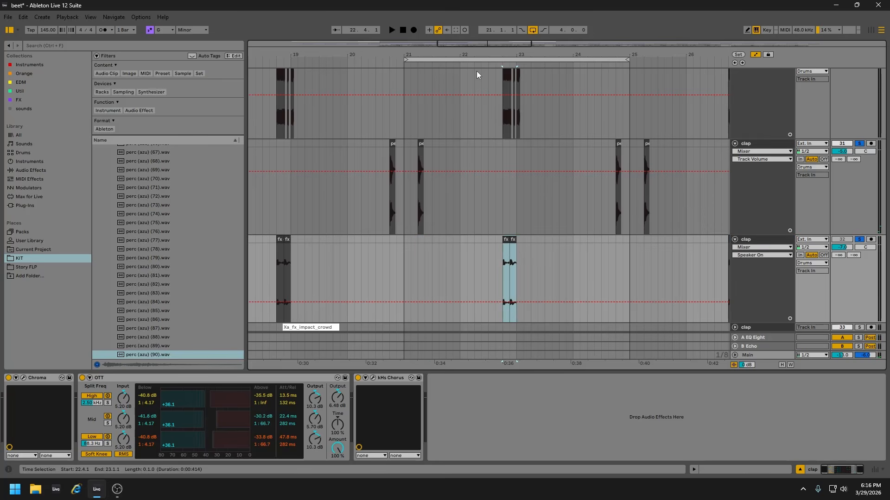
pyautogui.moveTo(488, 55); pyautogui.dragTo(432, 74)
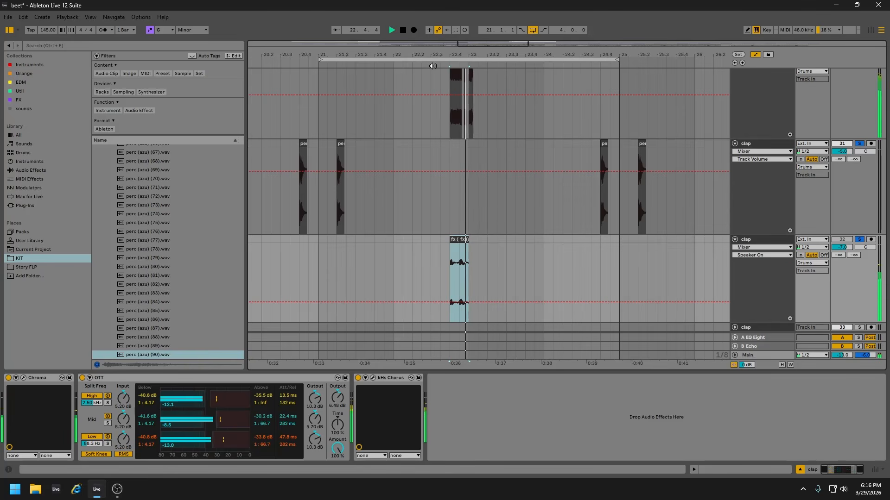
pyautogui.press('space')
# Unsolo the third clap track, then unfold the fourth clap track and solo it alone.
pyautogui.moveTo(443, 56); pyautogui.dragTo(444, 31)
pyautogui.scroll(-3, 488, 232)
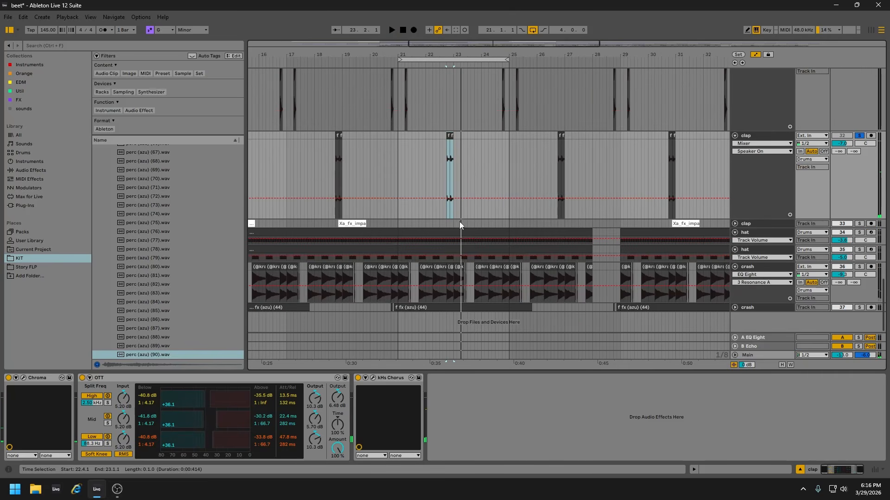
pyautogui.click(860, 136)
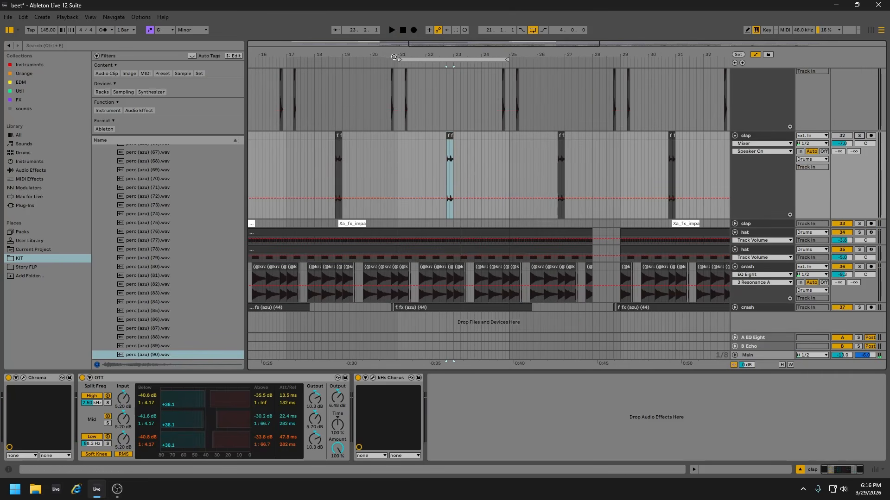
pyautogui.moveTo(419, 56); pyautogui.dragTo(521, 83)
pyautogui.click(735, 224)
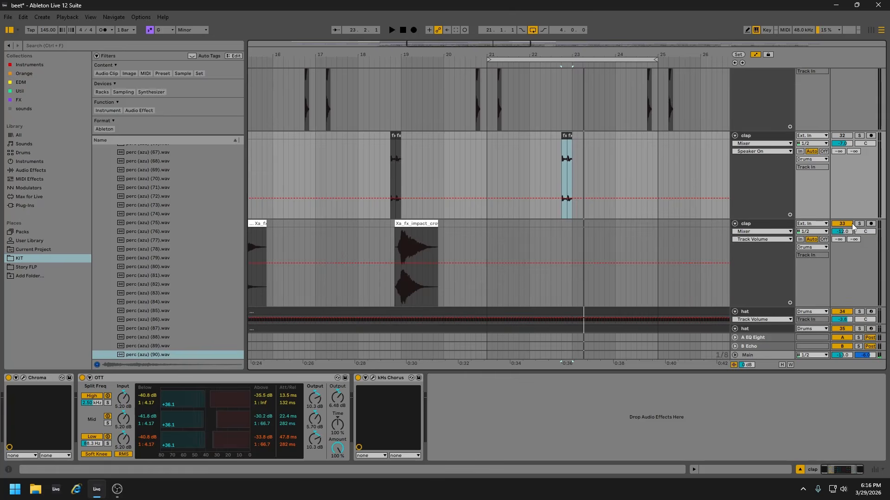
pyautogui.moveTo(388, 57); pyautogui.dragTo(361, 100)
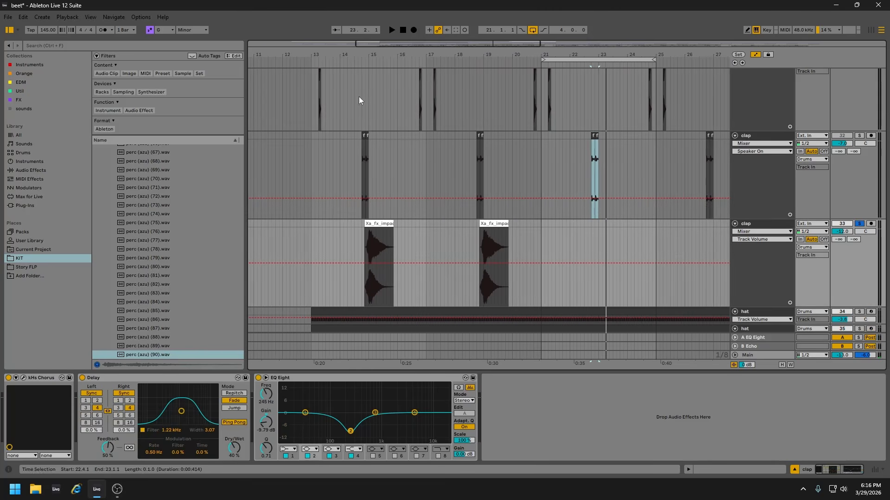
# Play the fourth clap track's Xa_fx_impact_crowd clip near bar 15.
pyautogui.click(364, 66)
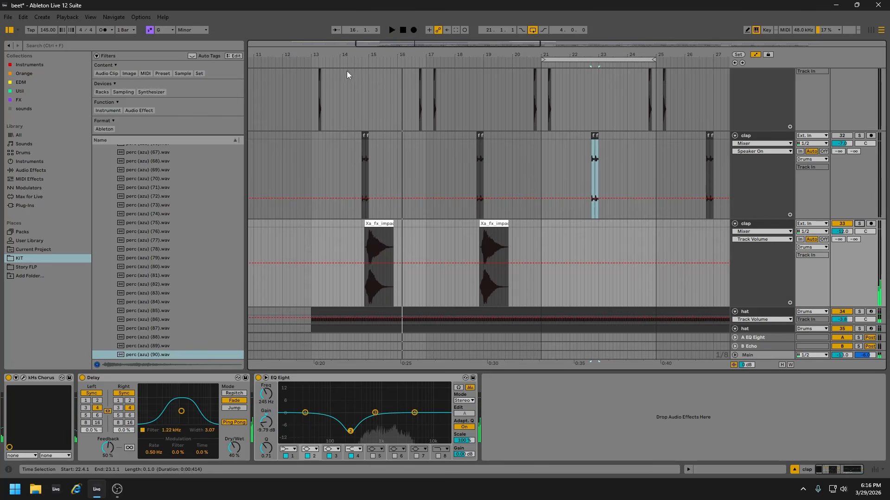
pyautogui.click(347, 74)
pyautogui.moveTo(358, 57); pyautogui.dragTo(396, 229)
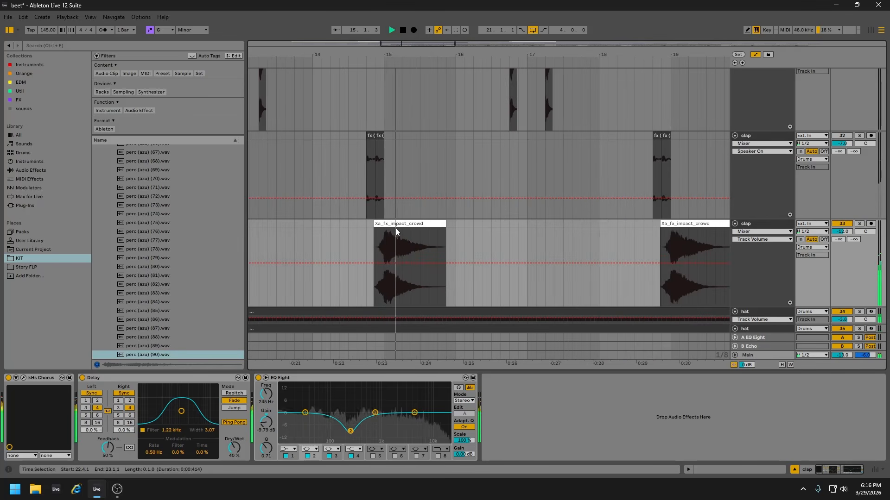
pyautogui.press('space')
# Solo the first hat track, show its sampler and EQ Eight, and play it from bar 13.
pyautogui.moveTo(393, 56); pyautogui.dragTo(393, 5)
pyautogui.scroll(-2, 641, 280)
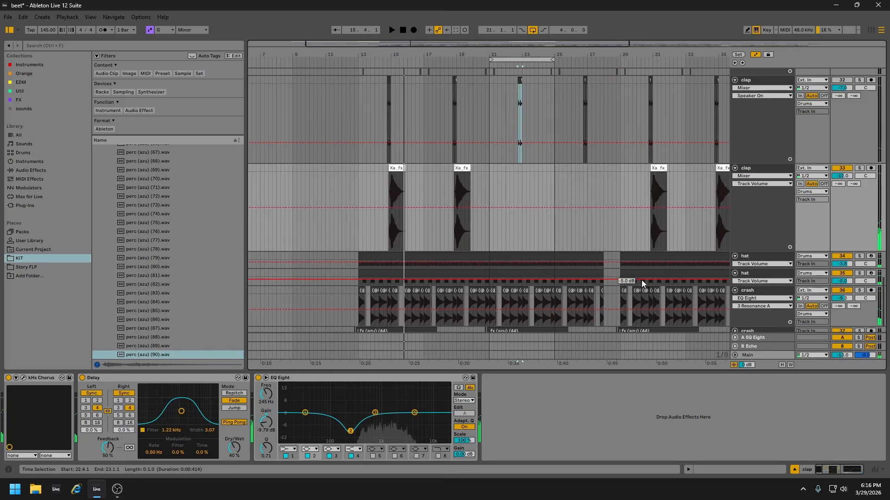
pyautogui.click(859, 257)
pyautogui.click(760, 256)
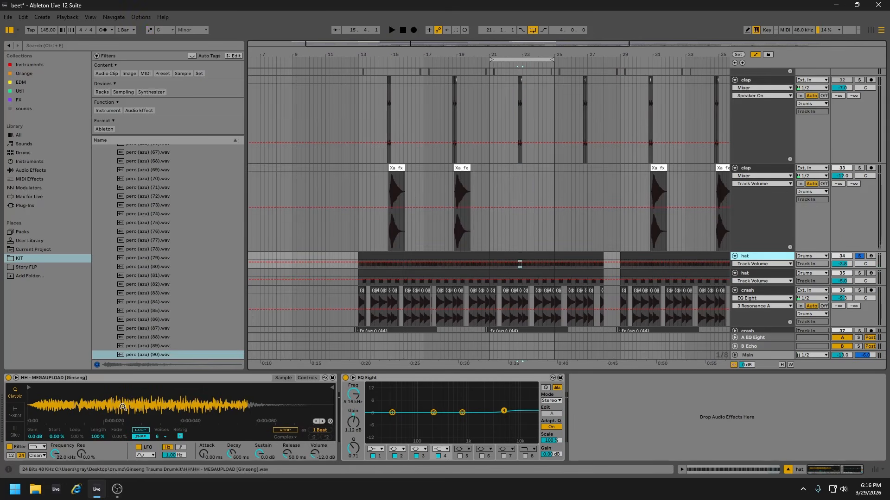
pyautogui.click(361, 64)
# Open the first hat's MIDI clip at bar 13 in an enlarged note editor, select all its notes and play it.
pyautogui.doubleClick(403, 256)
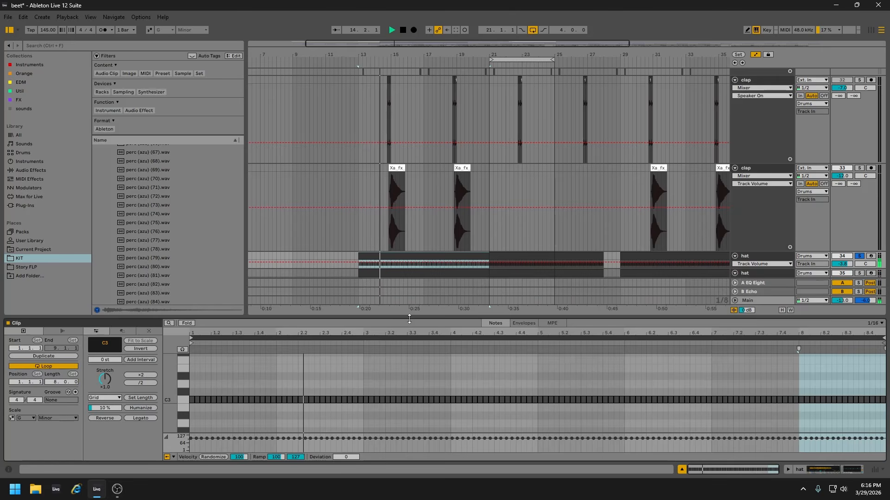
pyautogui.moveTo(409, 319); pyautogui.dragTo(361, 482)
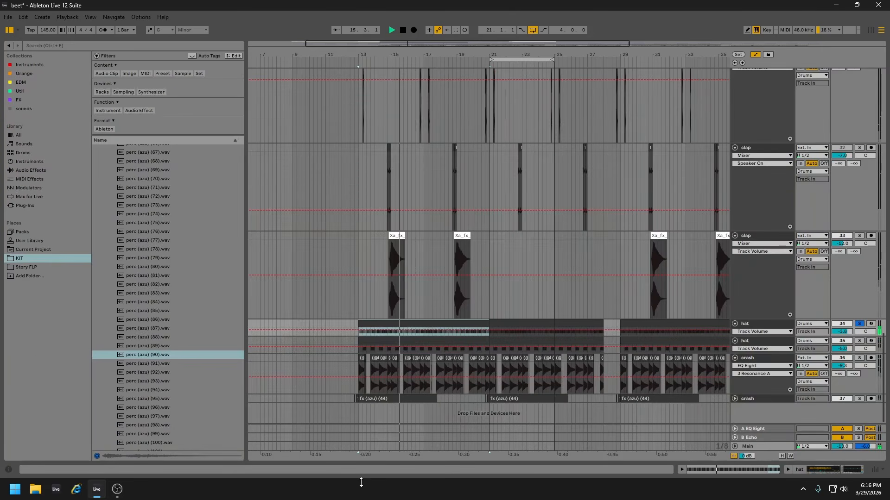
pyautogui.press('space')
pyautogui.doubleClick(419, 323)
pyautogui.moveTo(413, 355); pyautogui.dragTo(377, 69)
pyautogui.hotkey('ctrl', 'a')
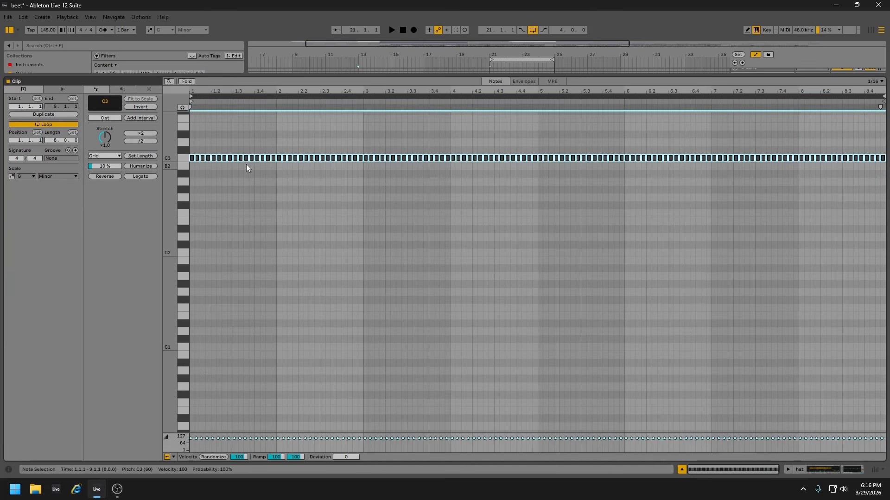
pyautogui.press('space')
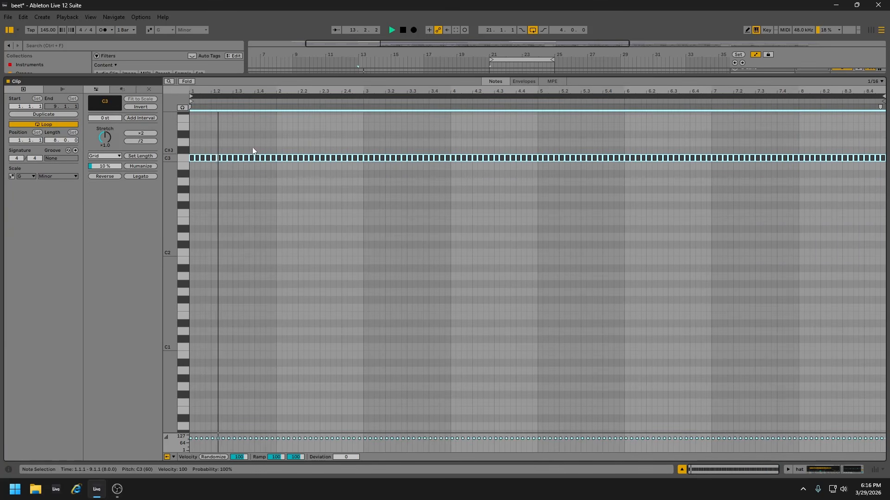
pyautogui.moveTo(321, 76); pyautogui.dragTo(327, 456)
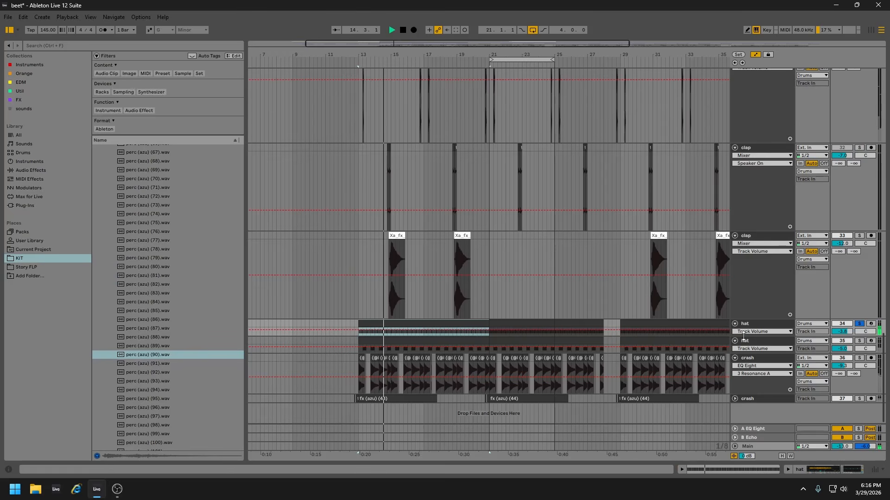
# Open the second hat track's MIDI clip at bar 13 and solo that track together with the first hat.
pyautogui.doubleClick(429, 342)
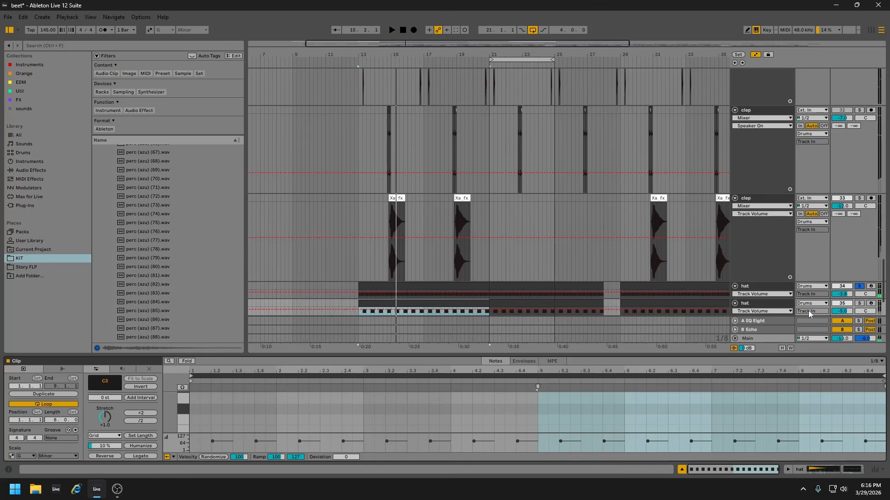
pyautogui.click(860, 257)
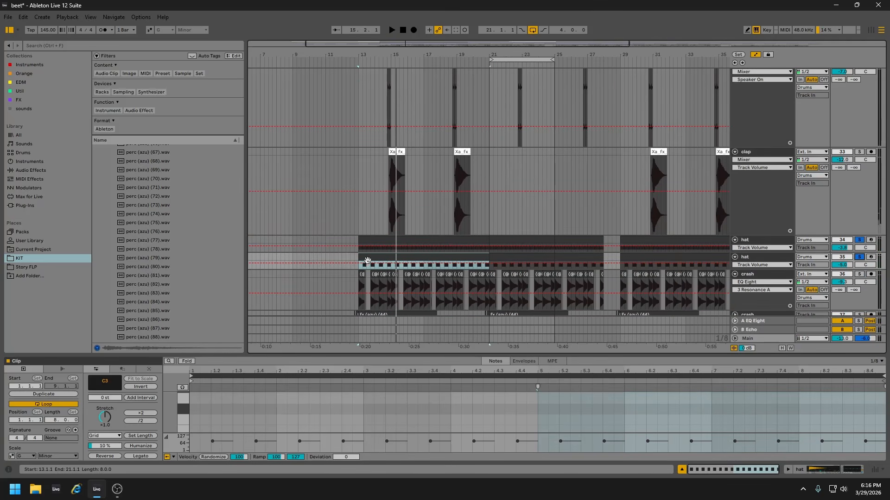
pyautogui.doubleClick(422, 259)
# Show the second hat track's devices and locate its op hat (azu) (7) sample in the browser.
pyautogui.doubleClick(757, 257)
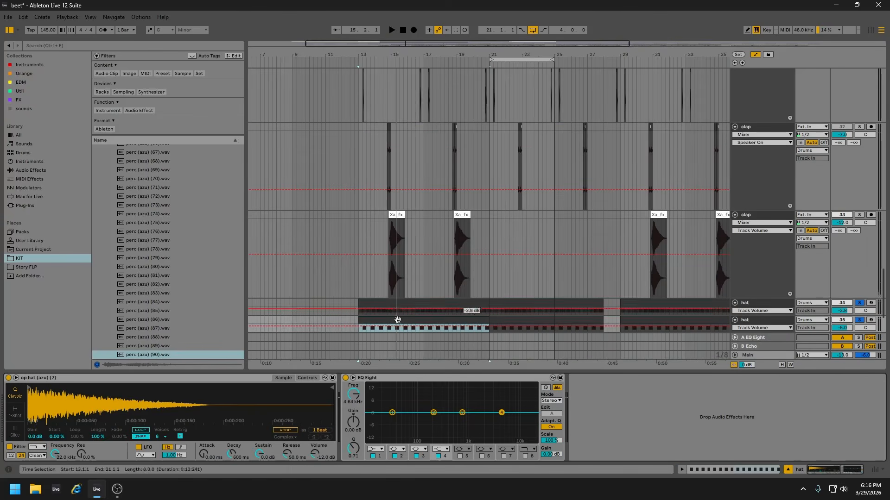
pyautogui.rightClick(61, 404)
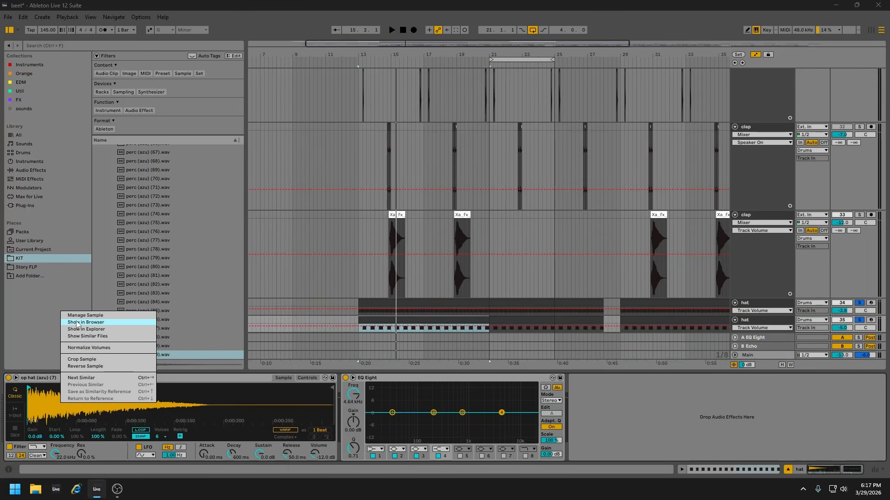
pyautogui.click(78, 323)
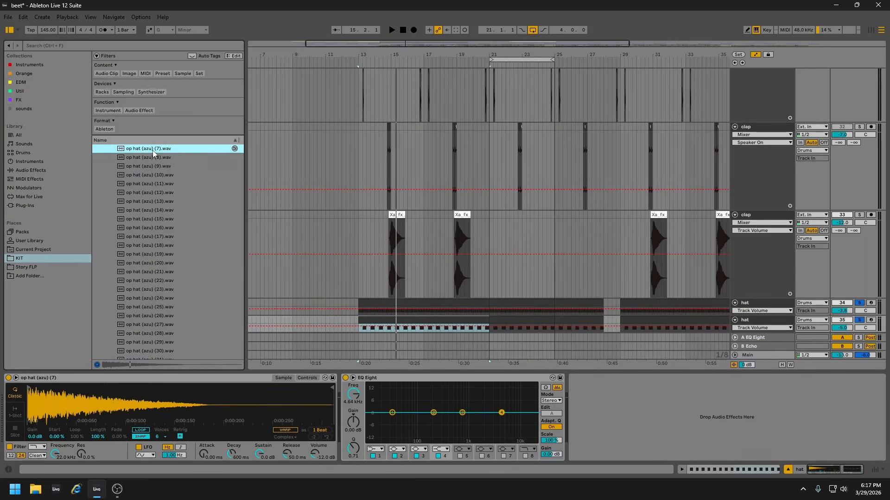
# Play the two soloed hat tracks together from bar 13 and look over the neighbouring drum tracks.
pyautogui.scroll(-2, 410, 321)
pyautogui.press('space')
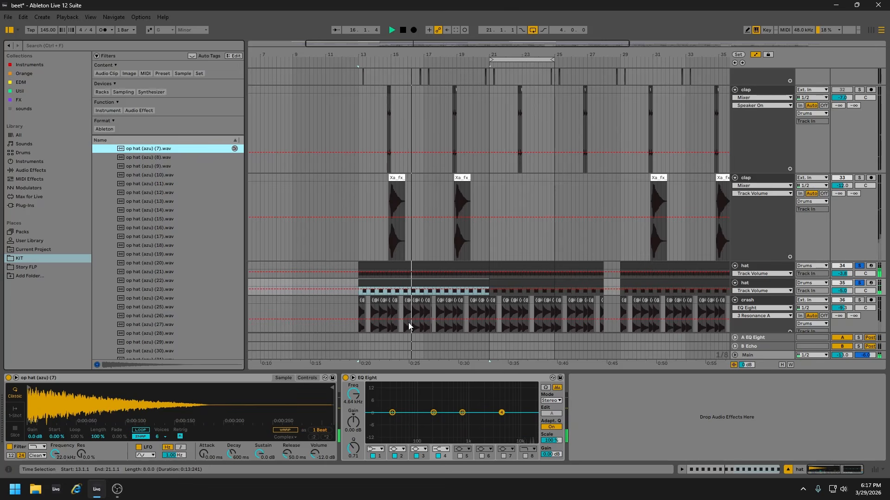
pyautogui.scroll(-2, 785, 258)
pyautogui.press('space')
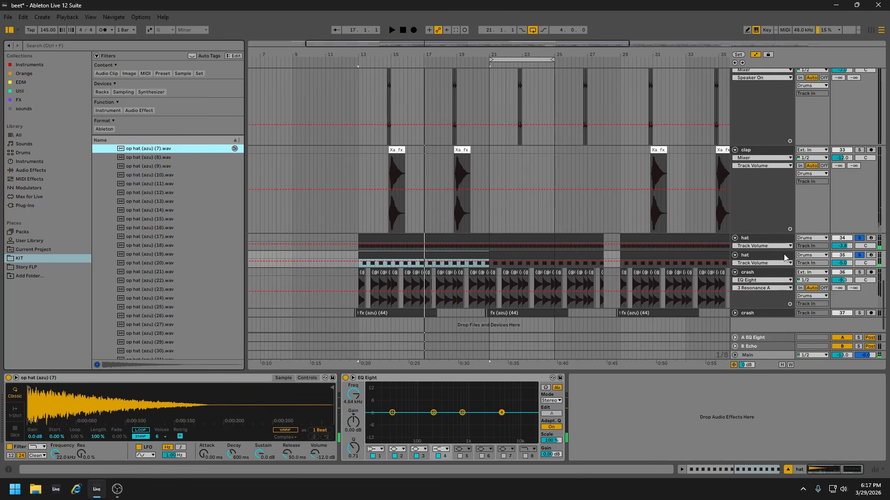
pyautogui.scroll(5, 741, 269)
pyautogui.scroll(-5, 741, 267)
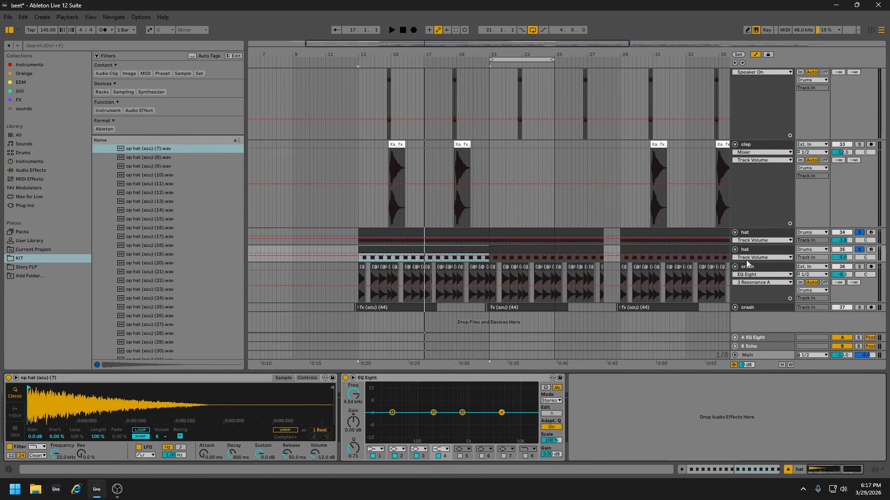
# Solo the first crash track, select its opening clip at bar 13 and play the track from there.
pyautogui.click(746, 267)
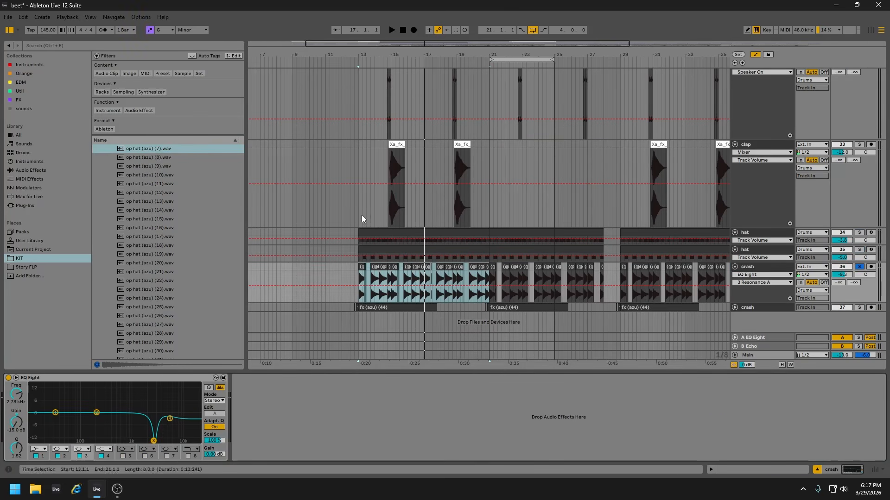
pyautogui.moveTo(361, 51); pyautogui.dragTo(366, 268)
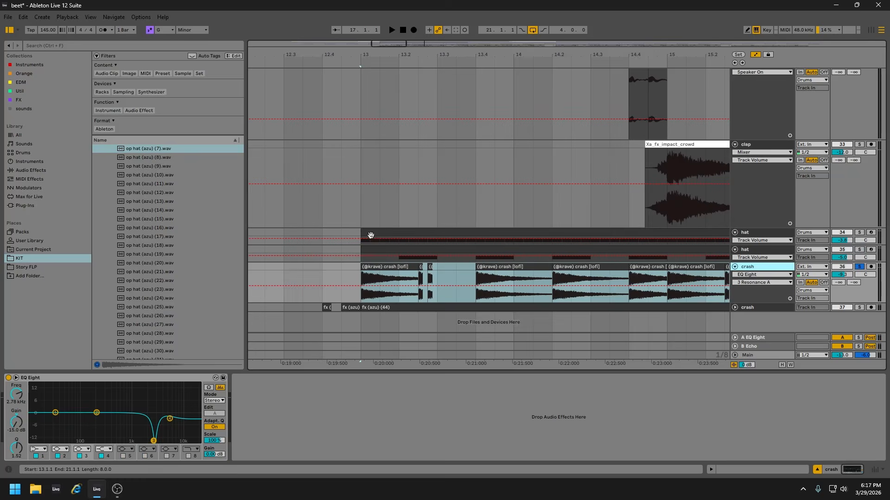
pyautogui.click(365, 269)
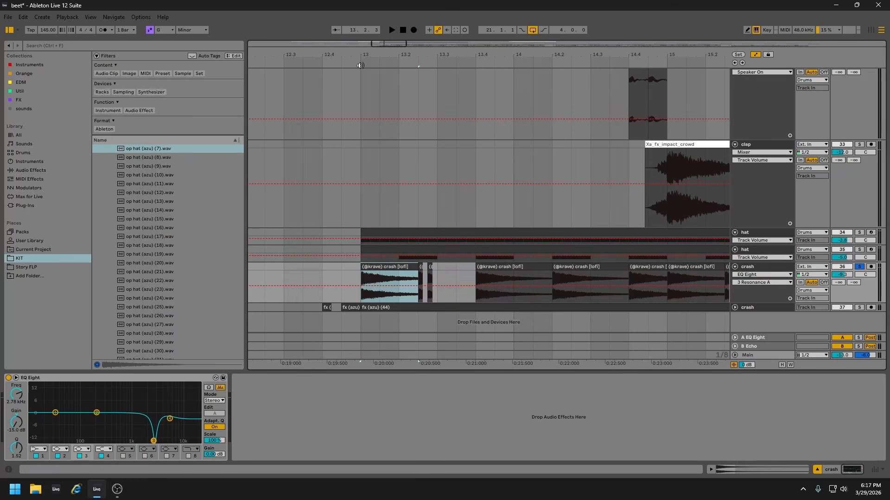
pyautogui.click(355, 63)
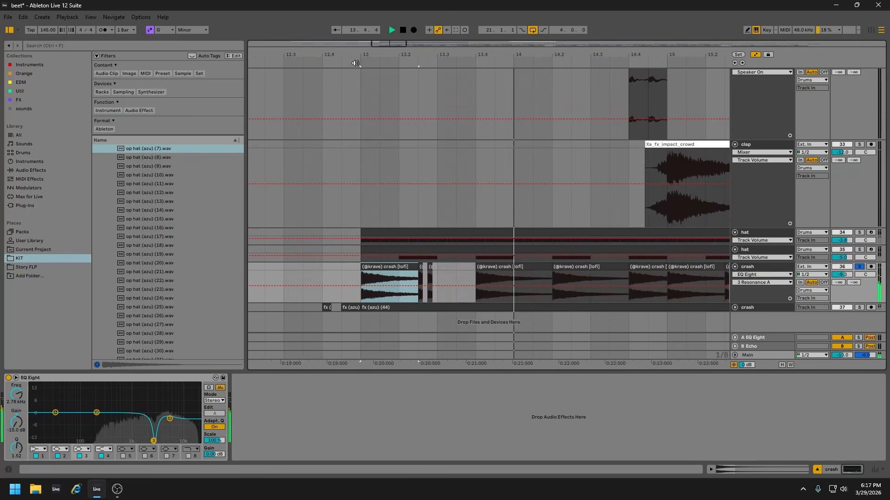
pyautogui.moveTo(371, 55); pyautogui.dragTo(381, 5)
pyautogui.press('space')
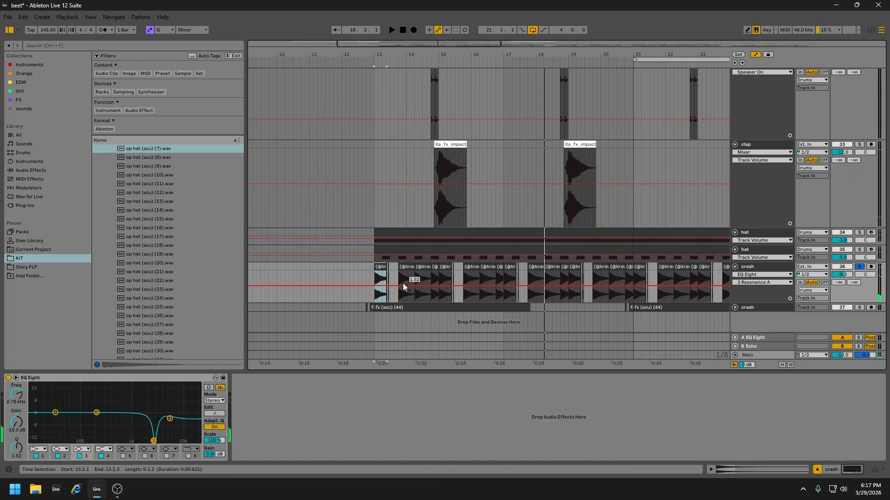
# Unfold the second crash track, solo it together with the first and play both around bar 13.
pyautogui.click(735, 307)
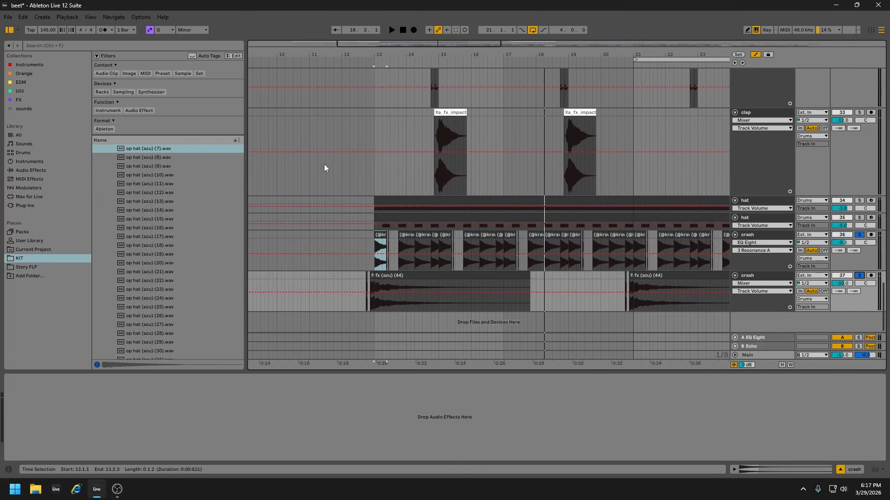
pyautogui.moveTo(367, 59); pyautogui.dragTo(370, 181)
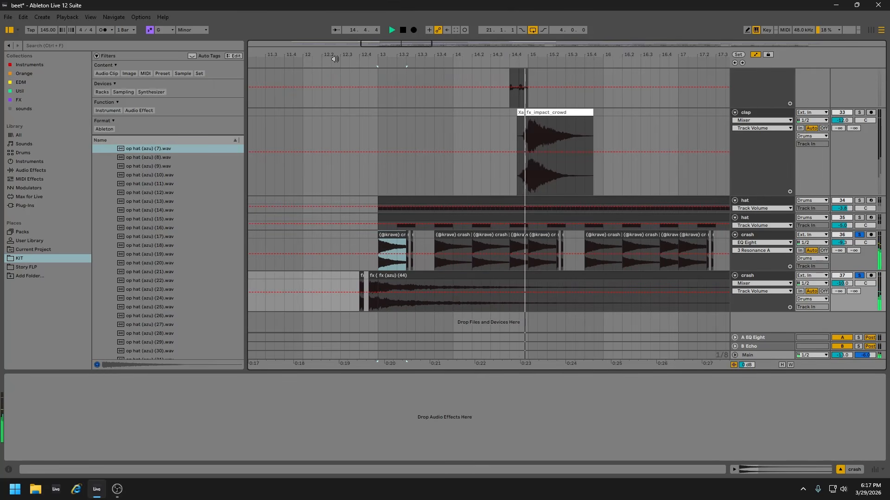
pyautogui.moveTo(335, 56); pyautogui.dragTo(328, 9)
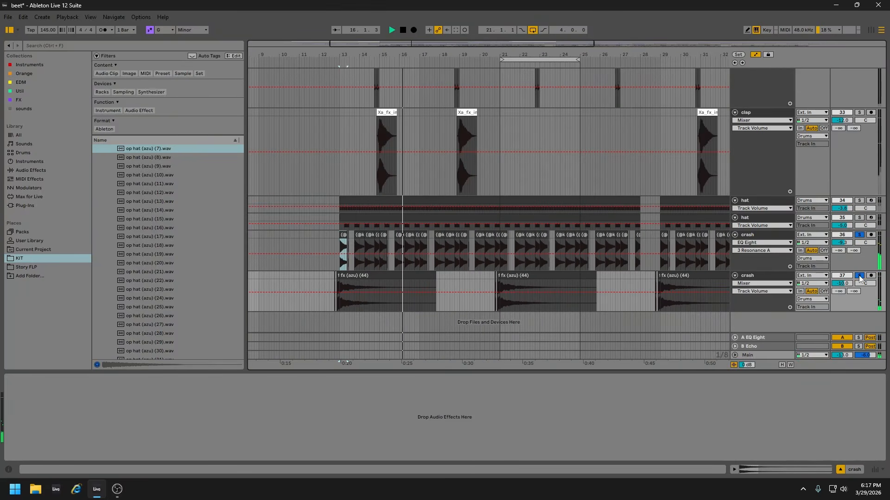
# Fit the whole arrangement to the window width and fold the 22 Phase Plant track and the expanded Audio-Print track 18.
pyautogui.scroll(8, 445, 234)
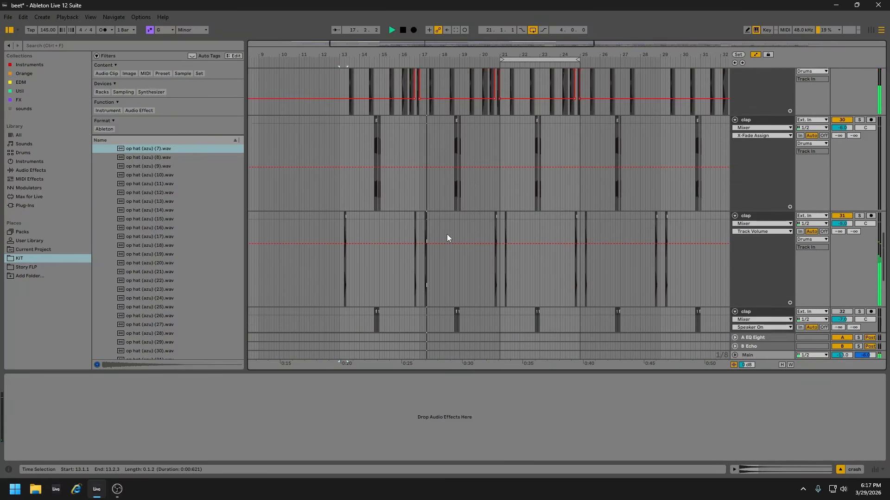
pyautogui.scroll(10, 446, 235)
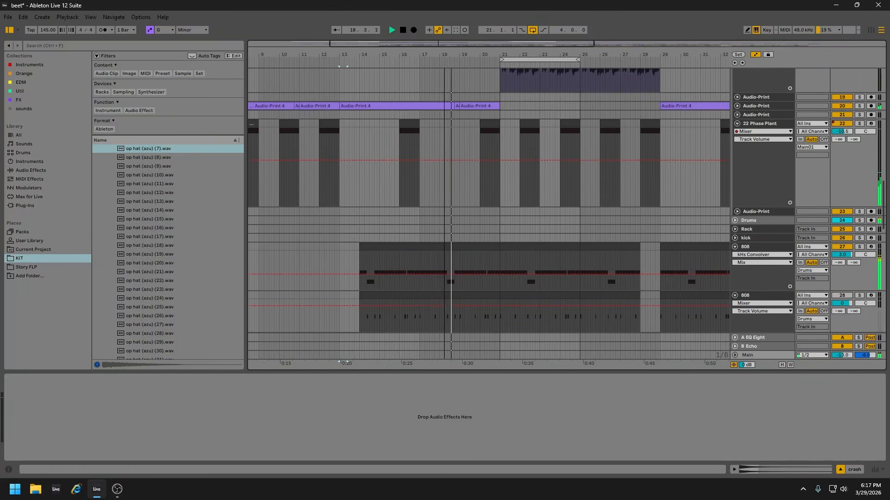
pyautogui.press('w')
pyautogui.click(737, 124)
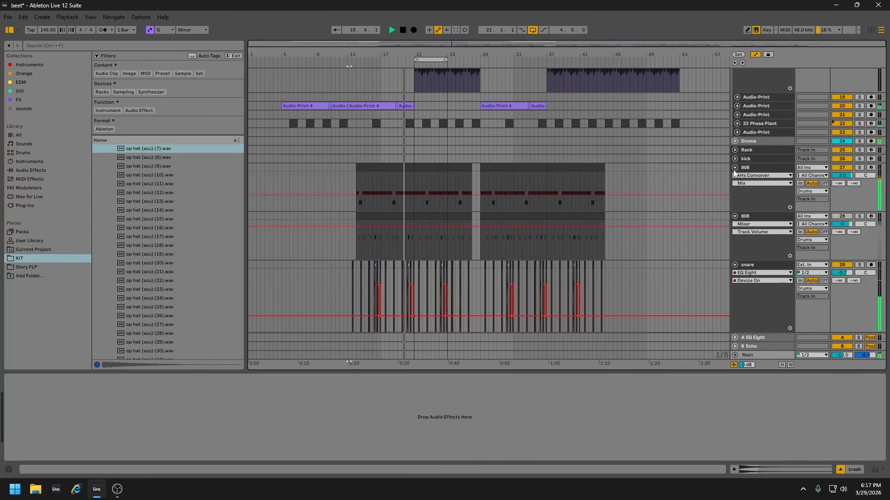
pyautogui.scroll(3, 734, 172)
pyautogui.click(737, 116)
pyautogui.scroll(-2, 737, 179)
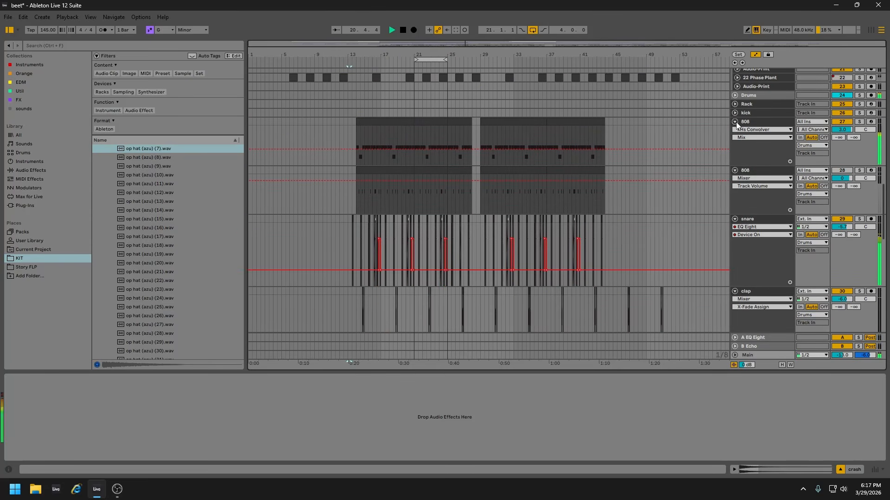
# Fold all the expanded drum tracks, from the two 808s and the snare through the claps, hats and crashes.
pyautogui.click(735, 122)
pyautogui.click(735, 130)
pyautogui.click(735, 140)
pyautogui.click(735, 148)
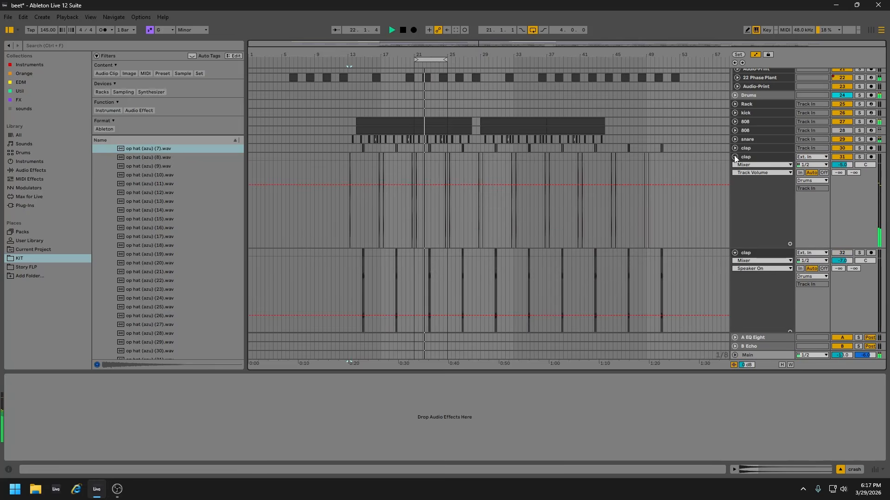
pyautogui.click(735, 158)
pyautogui.click(735, 166)
pyautogui.click(735, 175)
pyautogui.click(735, 183)
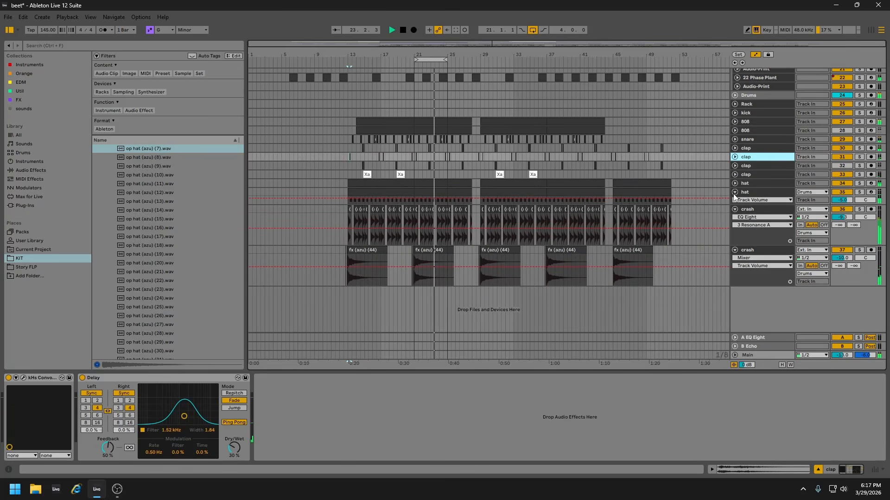
pyautogui.click(735, 192)
pyautogui.click(735, 201)
pyautogui.click(735, 210)
# Set the arrangement grid to 2/1 and extend the loop's end to bar 53.
pyautogui.scroll(5, 679, 202)
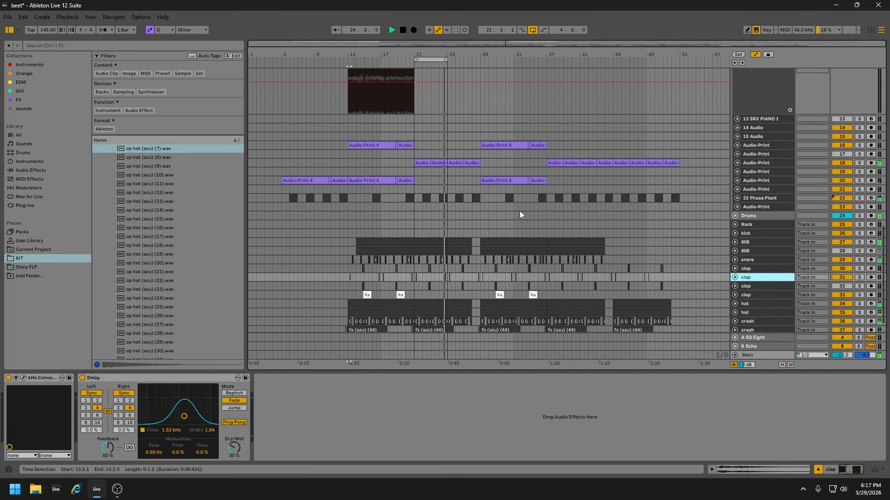
pyautogui.rightClick(475, 222)
pyautogui.click(541, 308)
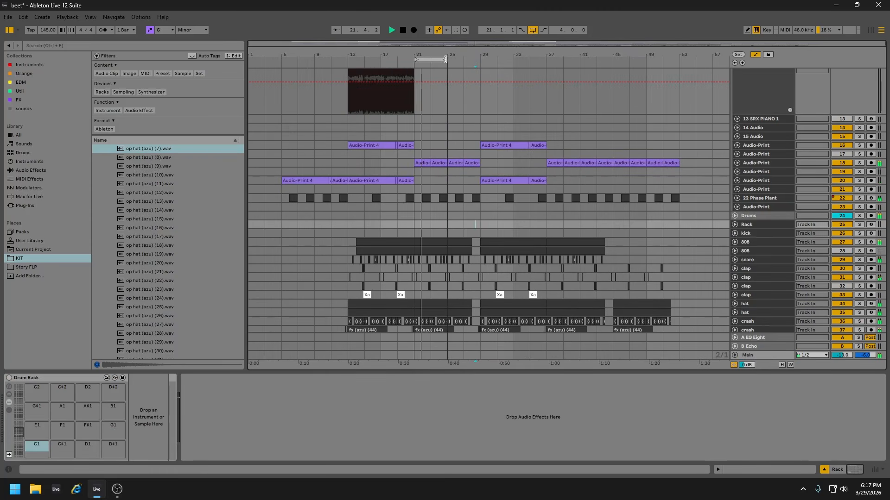
pyautogui.moveTo(445, 59); pyautogui.dragTo(673, 111)
pyautogui.scroll(3, 568, 180)
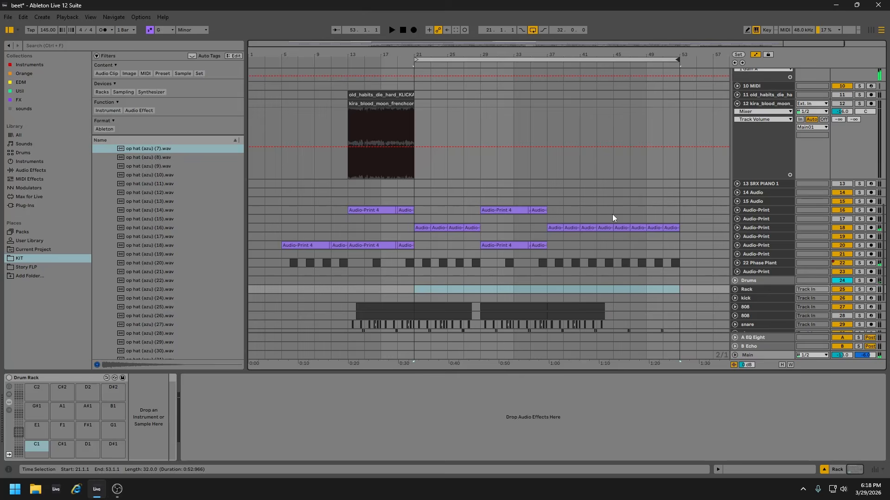
# Show the Main track's effects chain and its Device On automation for Ghz Lossy 3.
pyautogui.click(764, 355)
pyautogui.scroll(-4, 437, 304)
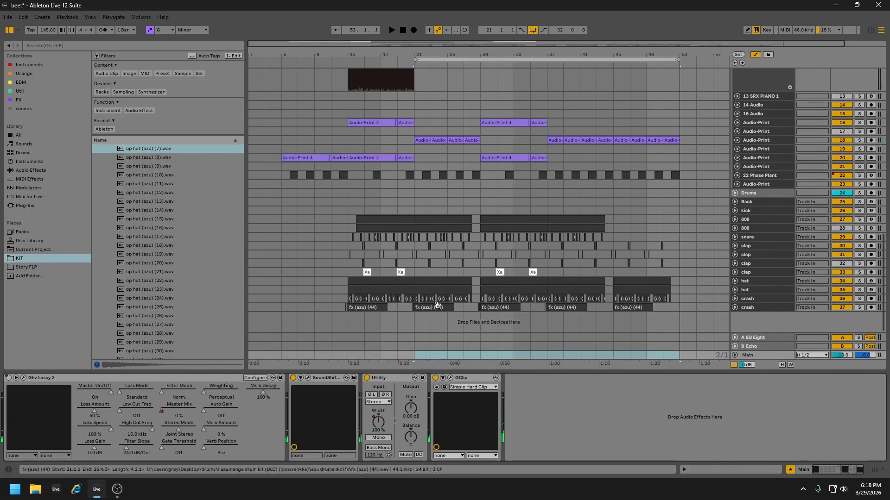
pyautogui.rightClick(8, 377)
pyautogui.click(28, 383)
pyautogui.scroll(-2, 356, 298)
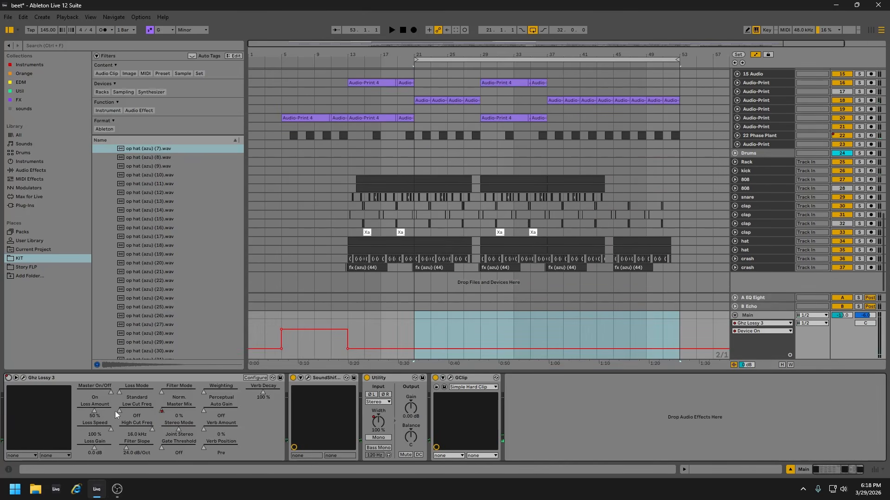
# Show the Ghz Lossy 3 Master Mix automation and play from bar 5 while viewing the plug-in's settings.
pyautogui.rightClick(160, 410)
pyautogui.click(186, 344)
pyautogui.click(283, 65)
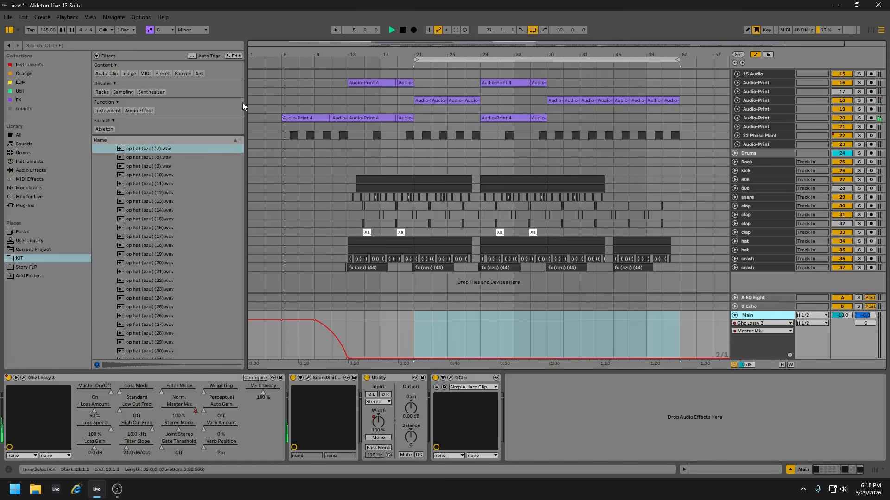
pyautogui.click(23, 378)
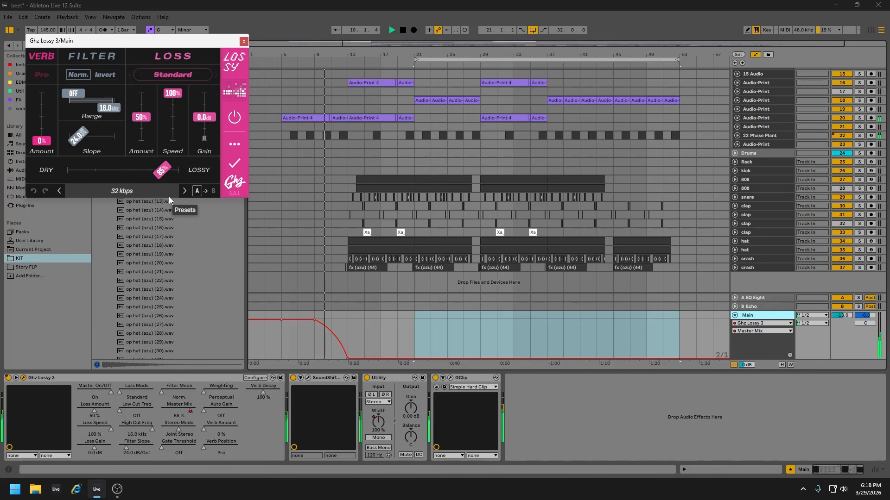
pyautogui.press('space')
pyautogui.click(243, 41)
# View the SoundShifter settings on the Main track and set the loop to span bars 13 to 21.
pyautogui.click(307, 378)
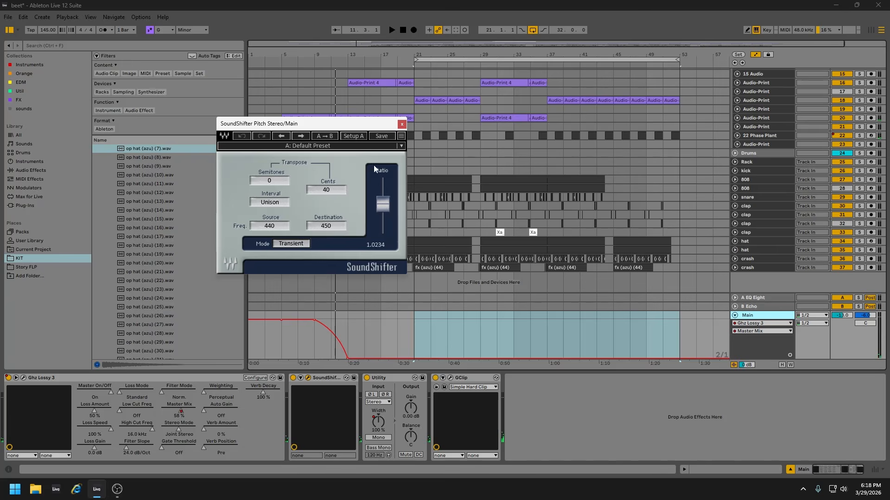
pyautogui.click(402, 125)
pyautogui.moveTo(452, 60); pyautogui.dragTo(386, 60)
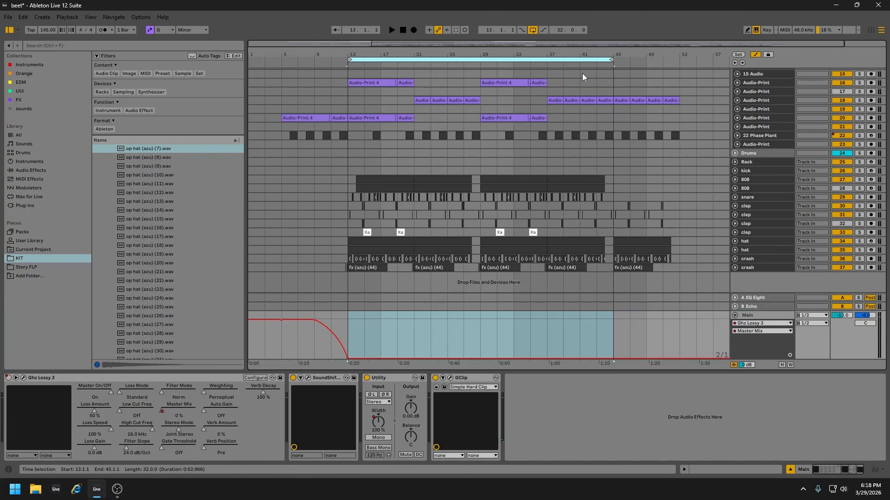
pyautogui.moveTo(611, 61); pyautogui.dragTo(414, 61)
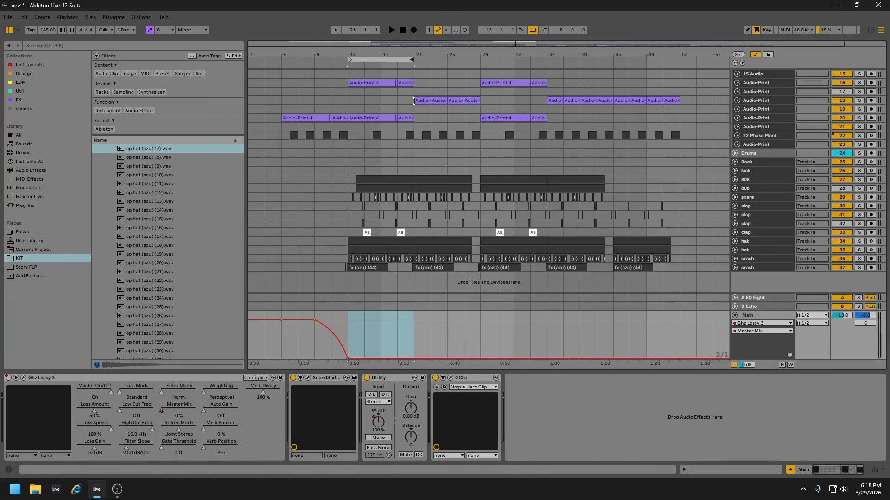
# Reopen the SoundShifter plug-in and reposition its window over the arrangement to examine the pitch settings.
pyautogui.click(307, 378)
pyautogui.moveTo(329, 124); pyautogui.dragTo(425, 181)
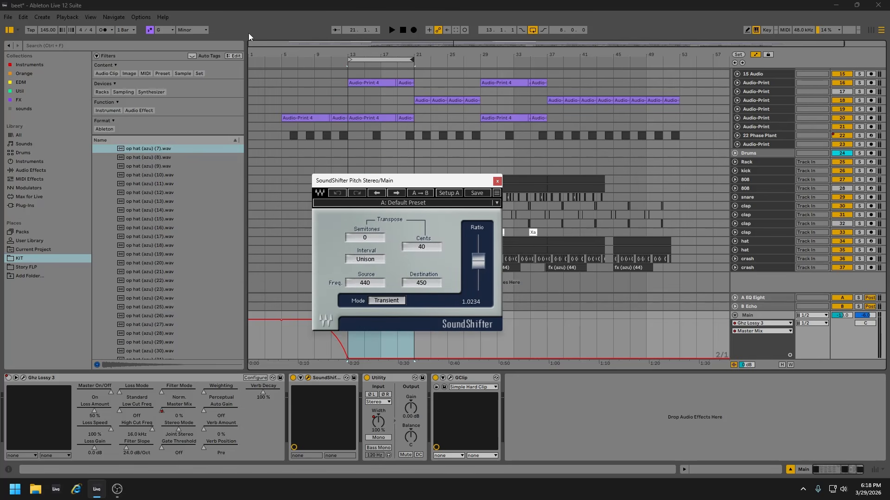
pyautogui.moveTo(348, 180); pyautogui.dragTo(326, 208)
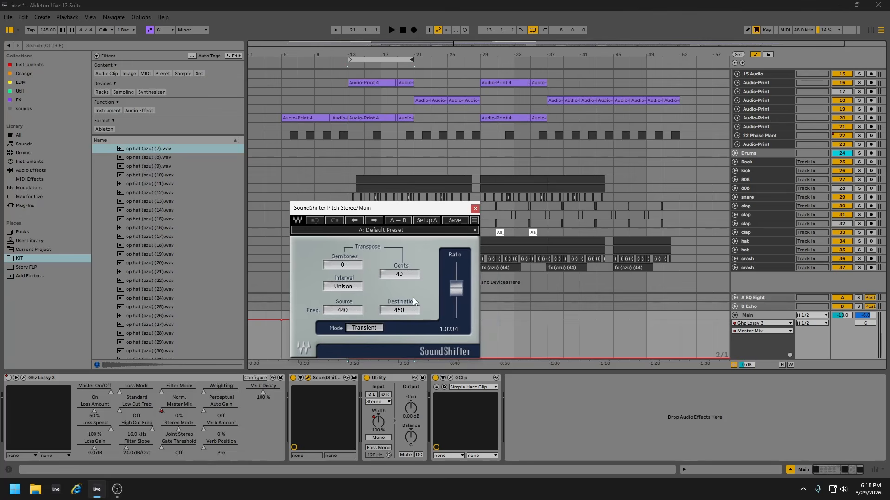
# Bypass GClip and Utility on the Main track and play the looped section with Utility's Stereo Width automation shown.
pyautogui.click(435, 378)
pyautogui.click(367, 378)
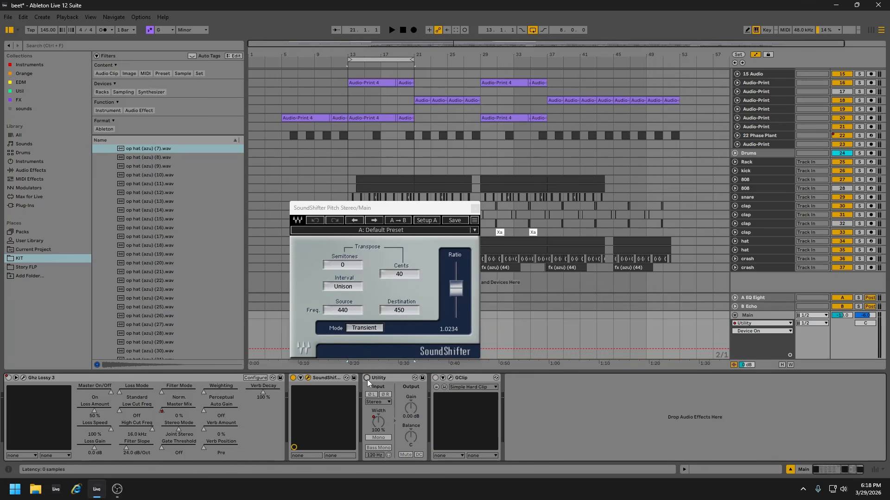
pyautogui.rightClick(378, 419)
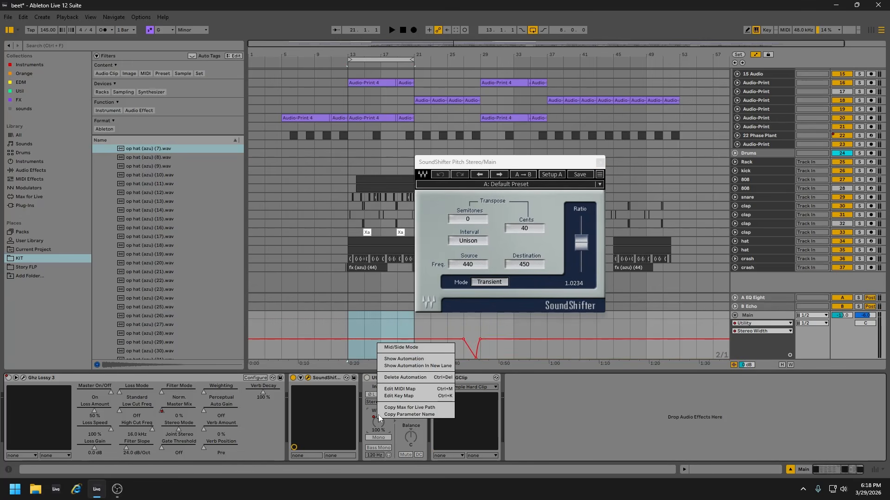
pyautogui.click(394, 348)
pyautogui.moveTo(369, 55); pyautogui.dragTo(375, 93)
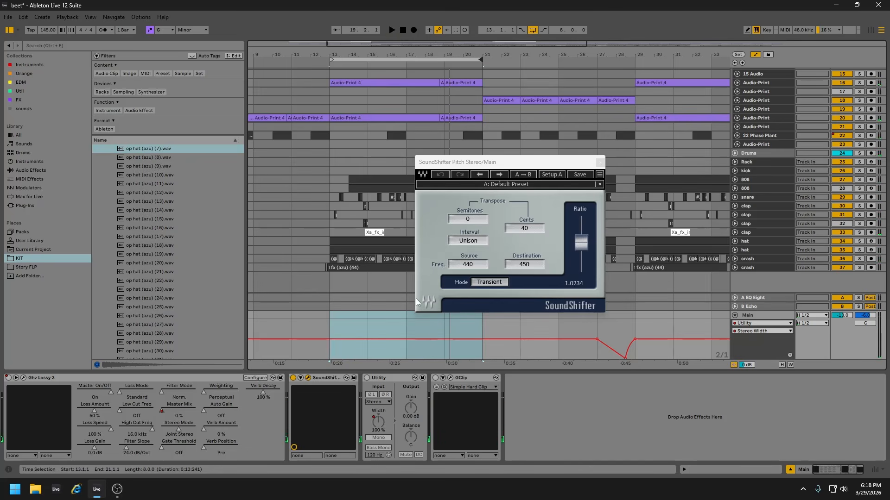
# Open the GClip plug-in on the Main track, examine its gain, clip and softness settings, and close it.
pyautogui.click(449, 379)
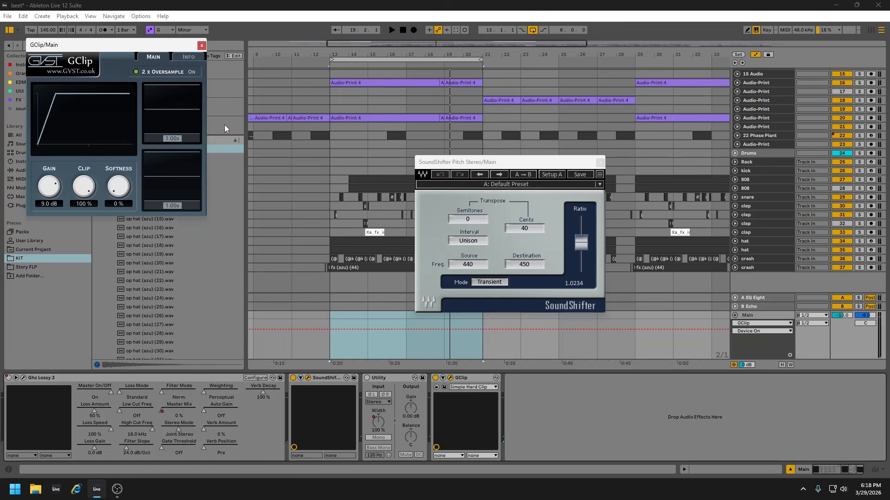
pyautogui.moveTo(110, 50); pyautogui.dragTo(430, 159)
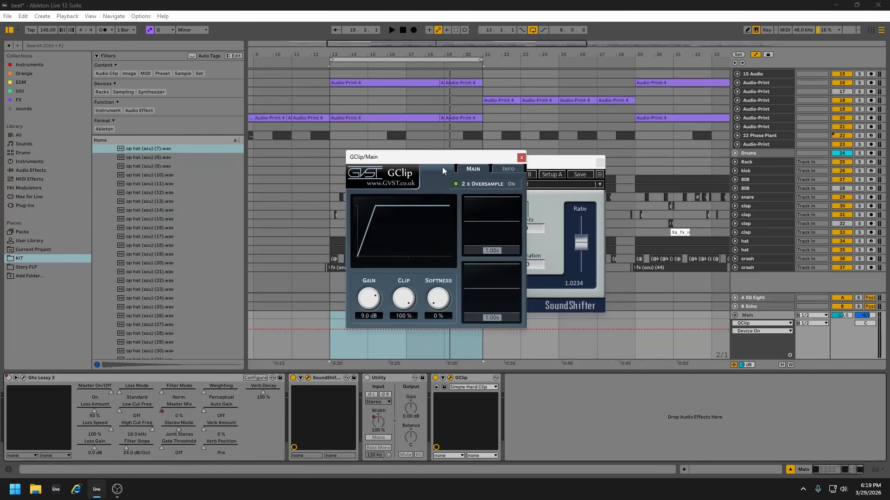
pyautogui.click(521, 158)
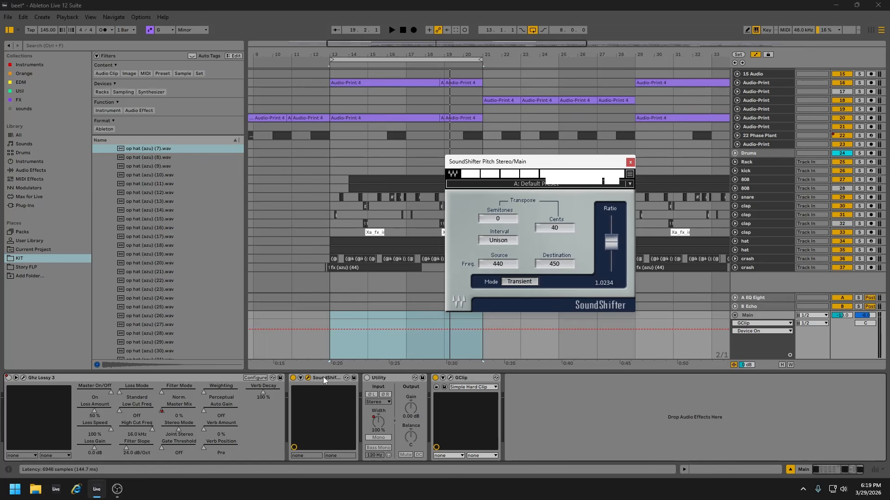
# Recheck and close SoundShifter, and re-enable Utility with its Stereo Width automation shown on the Main track.
pyautogui.click(308, 379)
pyautogui.click(309, 379)
pyautogui.moveTo(541, 164); pyautogui.dragTo(211, 129)
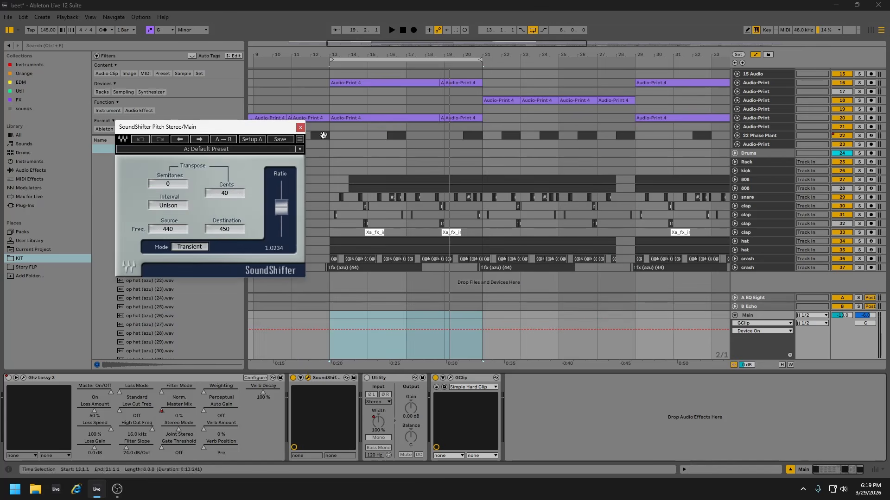
pyautogui.click(300, 128)
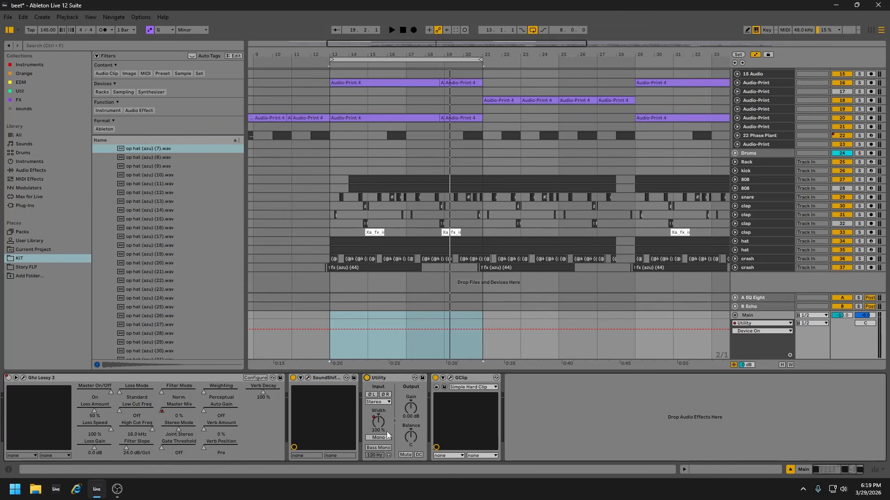
pyautogui.rightClick(377, 419)
pyautogui.click(395, 361)
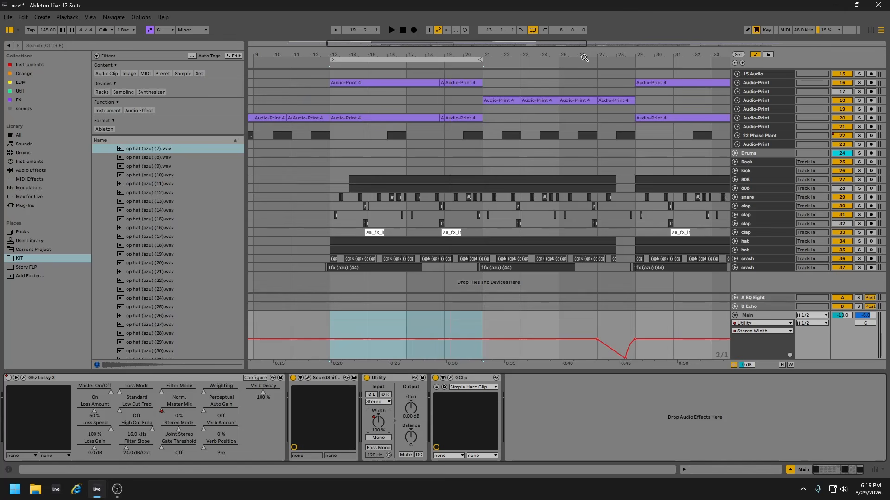
# Set the arrangement's fixed grid to 1/8 and select the Main track around the Stereo Width dip near bar 28.
pyautogui.moveTo(584, 58); pyautogui.dragTo(412, 44)
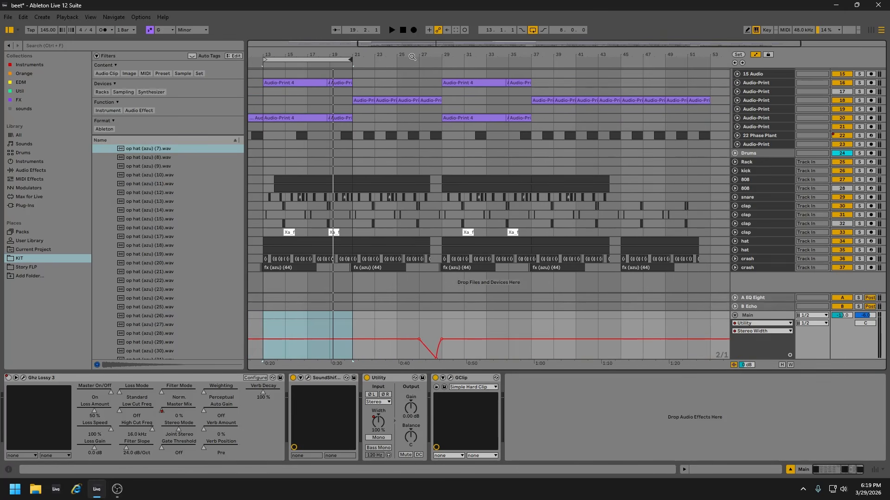
pyautogui.rightClick(435, 278)
pyautogui.click(469, 397)
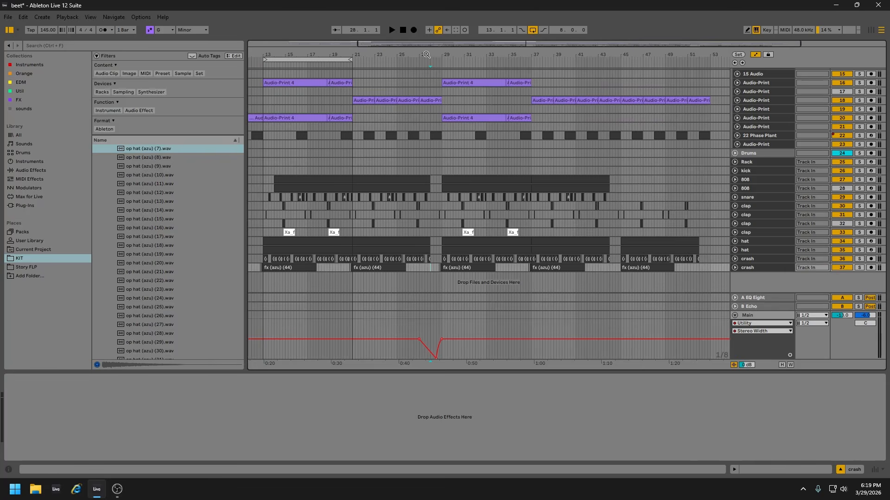
pyautogui.moveTo(427, 55); pyautogui.dragTo(465, 195)
pyautogui.click(704, 315)
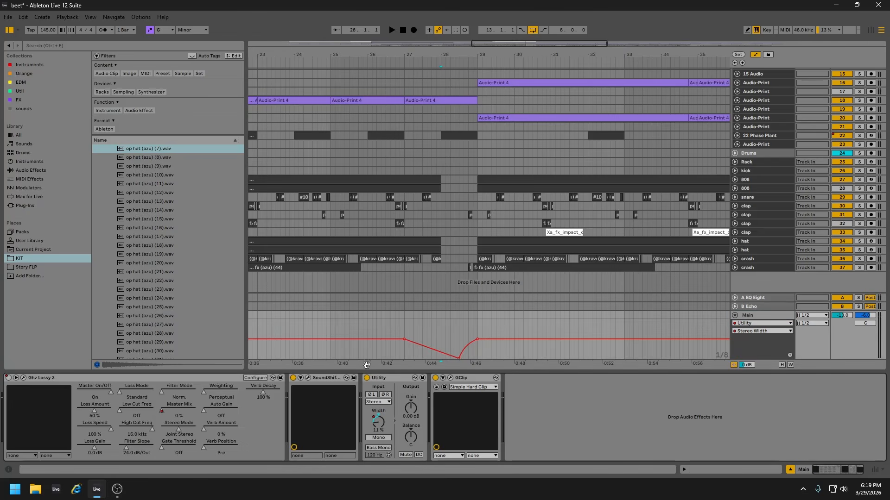
# Set the fixed grid to 2 Bars, move the loop to bars 27–29, and select the Main track.
pyautogui.moveTo(424, 58)
pyautogui.mouseDown()
pyautogui.moveTo(419, 37)
pyautogui.moveTo(416, 58)
pyautogui.moveTo(416, 49)
pyautogui.mouseUp()
pyautogui.rightClick(402, 79)
pyautogui.click(387, 75)
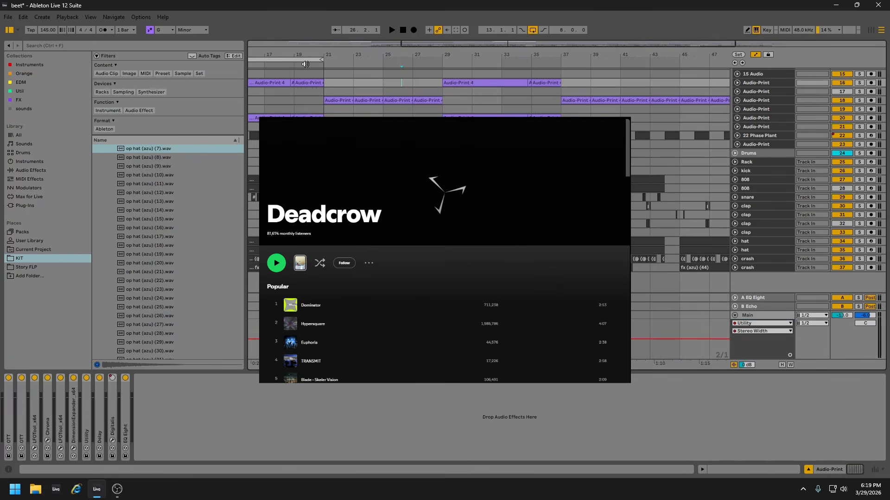
pyautogui.click(308, 59)
pyautogui.moveTo(309, 59); pyautogui.dragTo(429, 75)
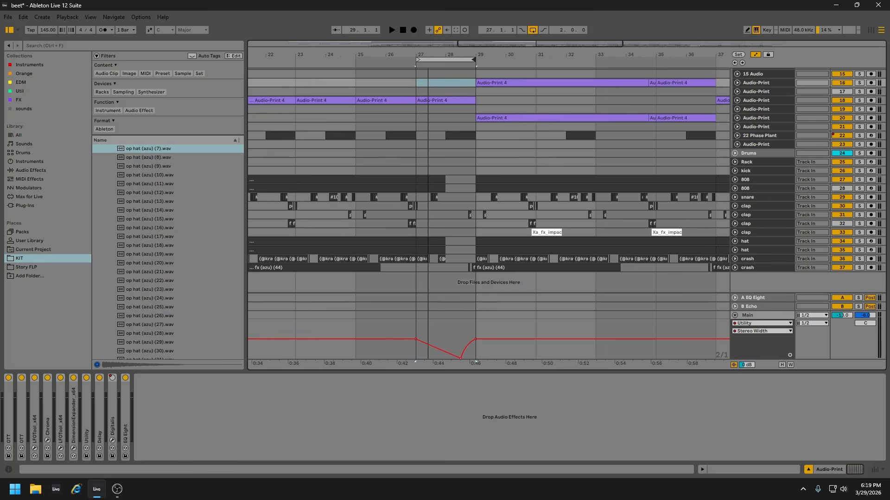
pyautogui.click(742, 317)
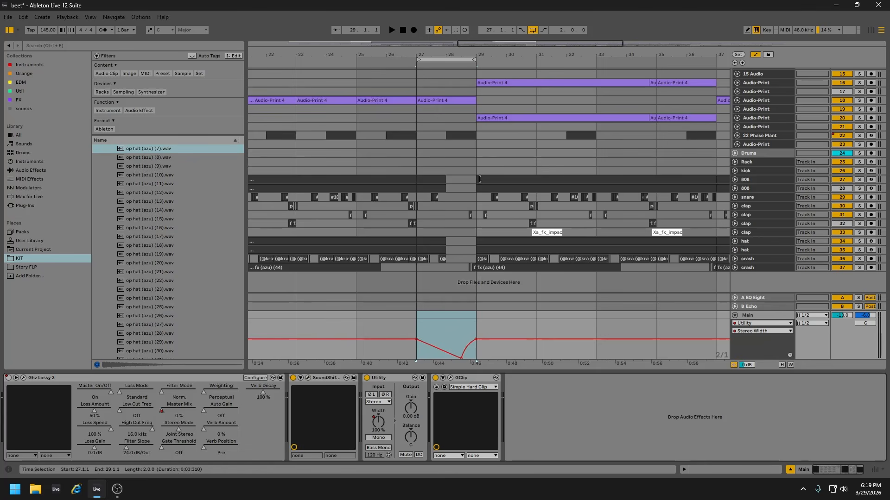
# Play the loop from bar 27 to check the Main track's Stereo Width dip, and extend the loop to bar 33.
pyautogui.moveTo(474, 50); pyautogui.dragTo(476, 139)
pyautogui.scroll(8, 473, 246)
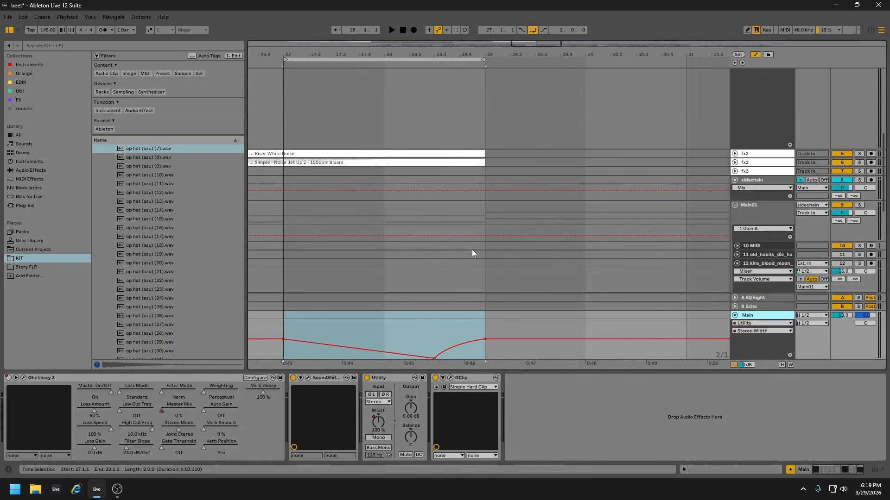
pyautogui.scroll(-5, 463, 279)
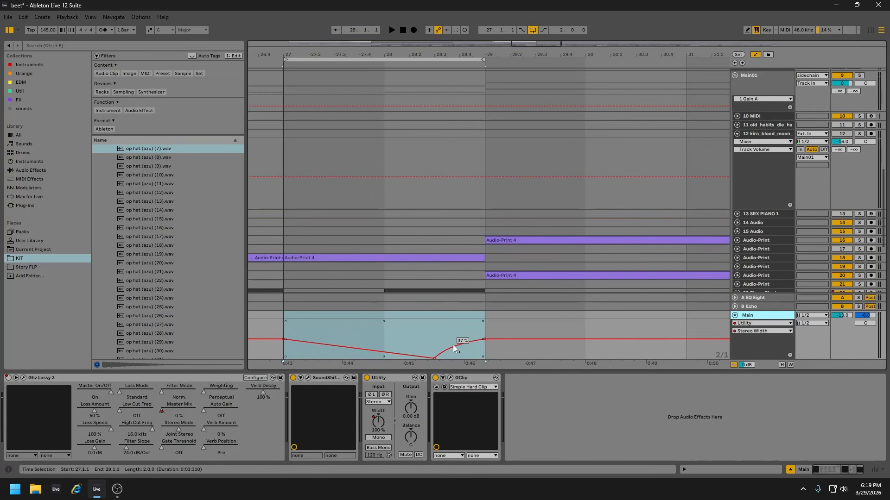
pyautogui.moveTo(442, 48); pyautogui.dragTo(441, 6)
pyautogui.scroll(-2, 418, 296)
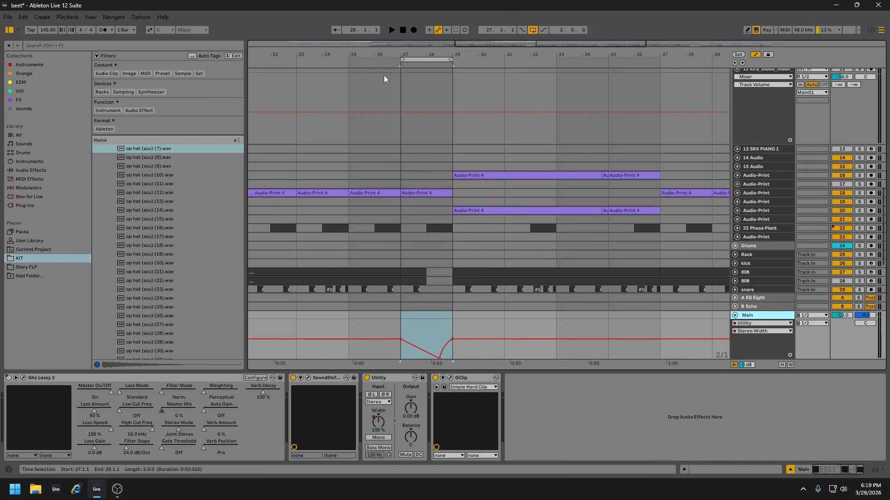
pyautogui.press('space')
pyautogui.scroll(-2, 441, 199)
pyautogui.moveTo(440, 358)
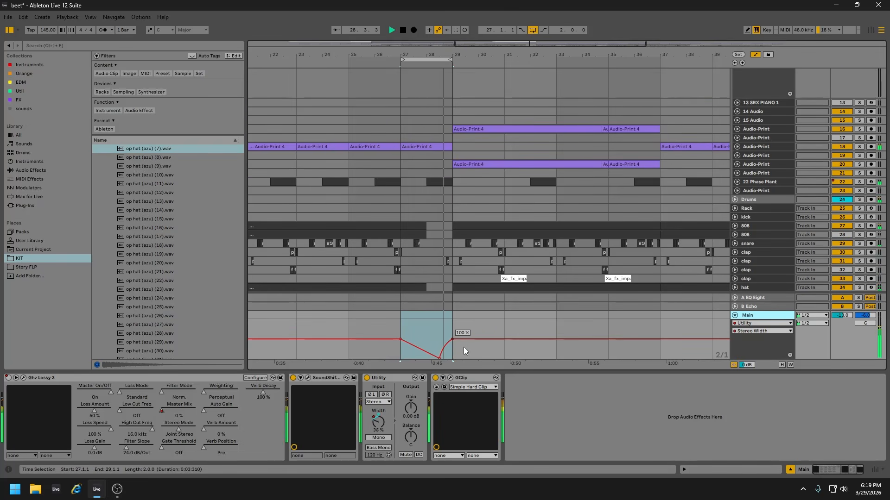
pyautogui.moveTo(450, 59); pyautogui.dragTo(547, 118)
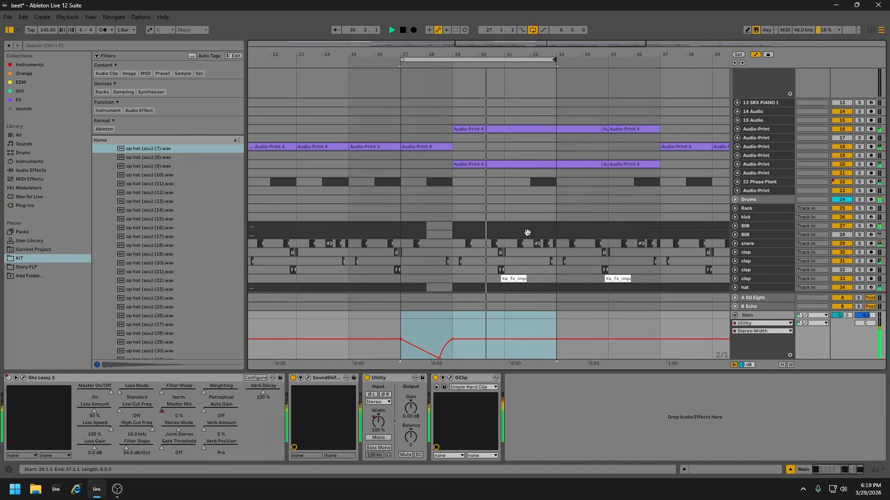
# Show the automation of Utility's Width control on the Main track.
pyautogui.rightClick(380, 412)
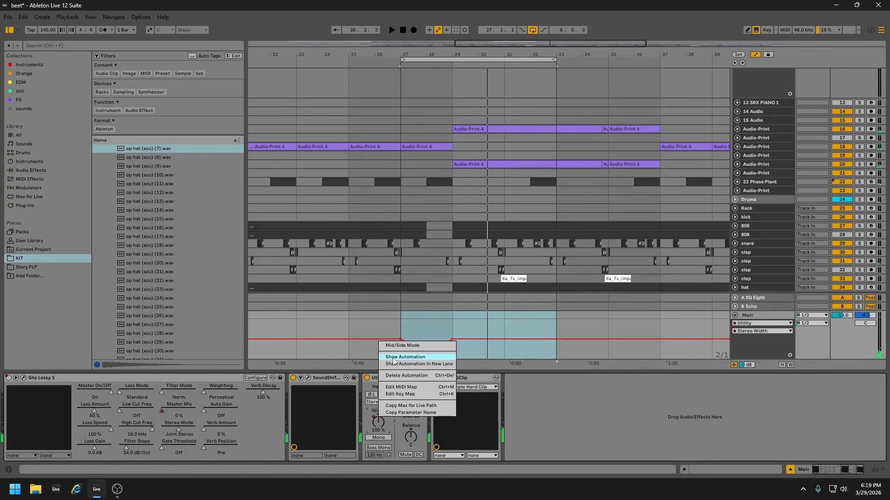
pyautogui.click(452, 314)
pyautogui.rightClick(379, 428)
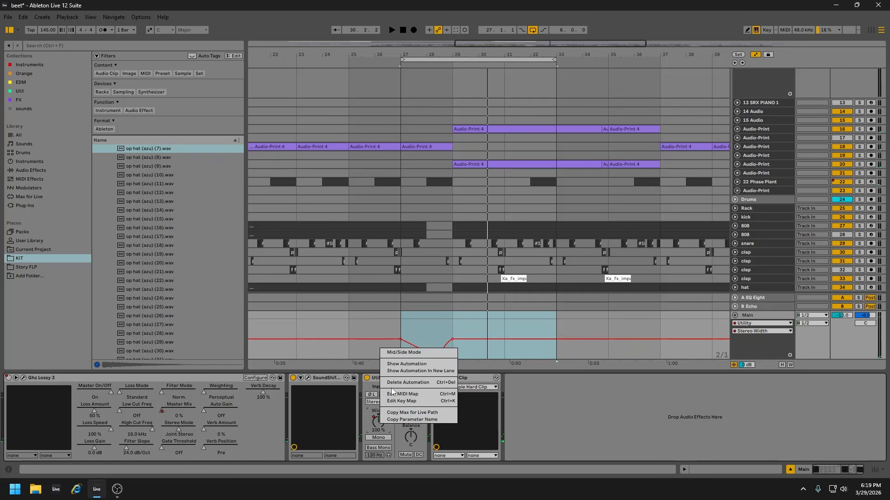
pyautogui.click(400, 370)
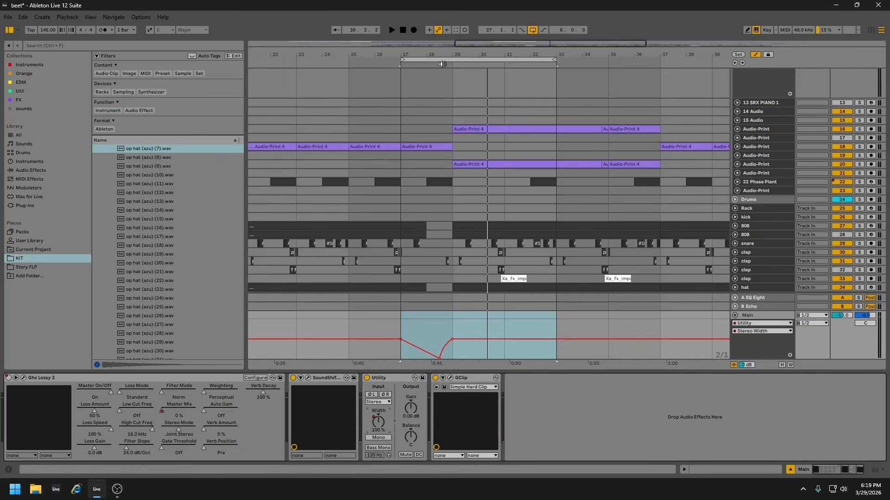
# Set the fixed grid to 1/8 while examining the Stereo Width curve between bars 27 and 29.
pyautogui.scroll(3, 446, 76)
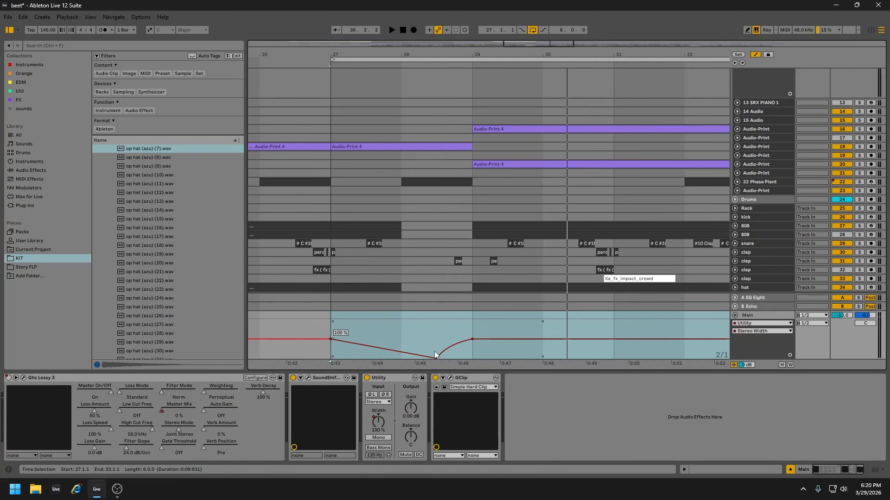
pyautogui.rightClick(453, 330)
pyautogui.click(486, 271)
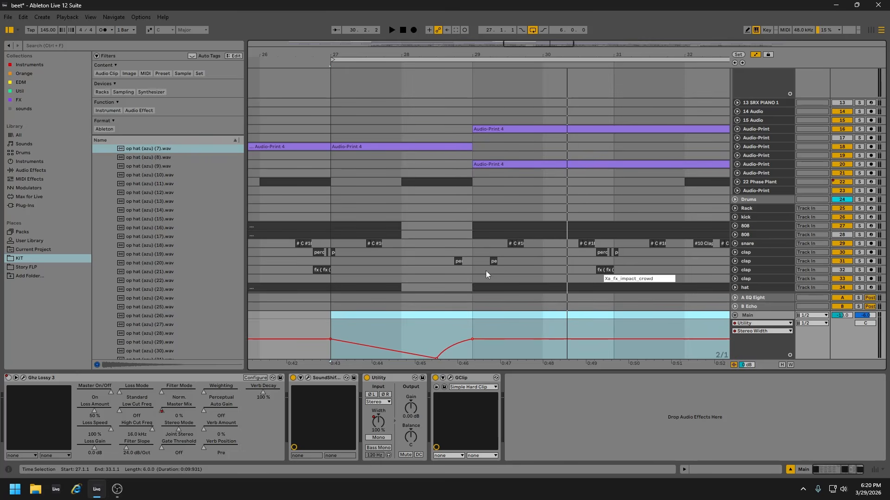
pyautogui.rightClick(486, 271)
pyautogui.click(476, 288)
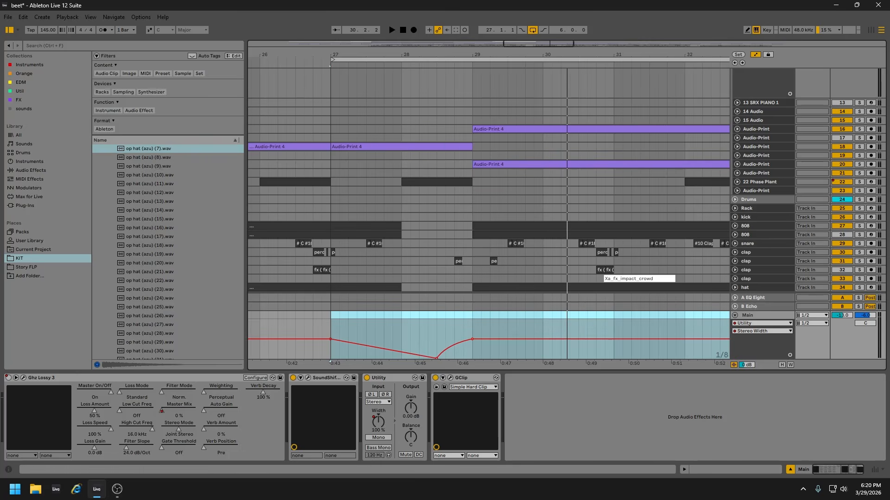
# Return the fixed grid to 2 Bars and unfold the two fx2 tracks holding the riser clips.
pyautogui.moveTo(455, 55); pyautogui.dragTo(455, 17)
pyautogui.scroll(7, 456, 157)
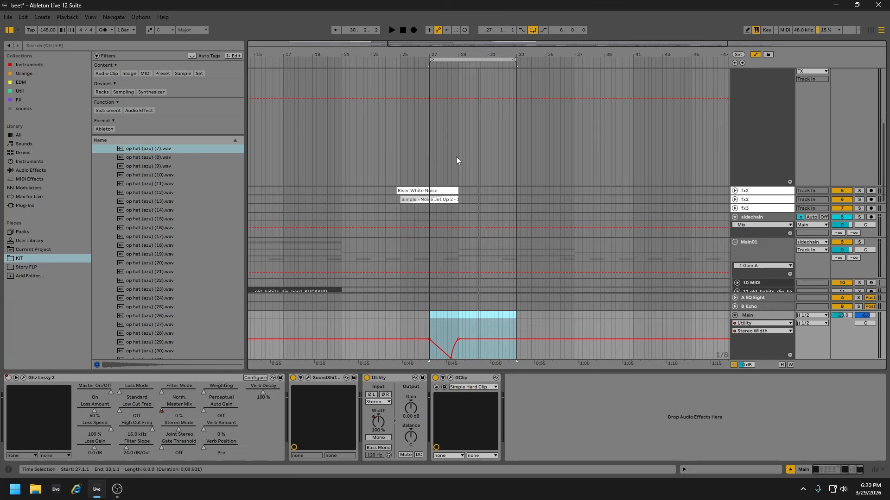
pyautogui.moveTo(433, 53); pyautogui.dragTo(432, 33)
pyautogui.rightClick(392, 187)
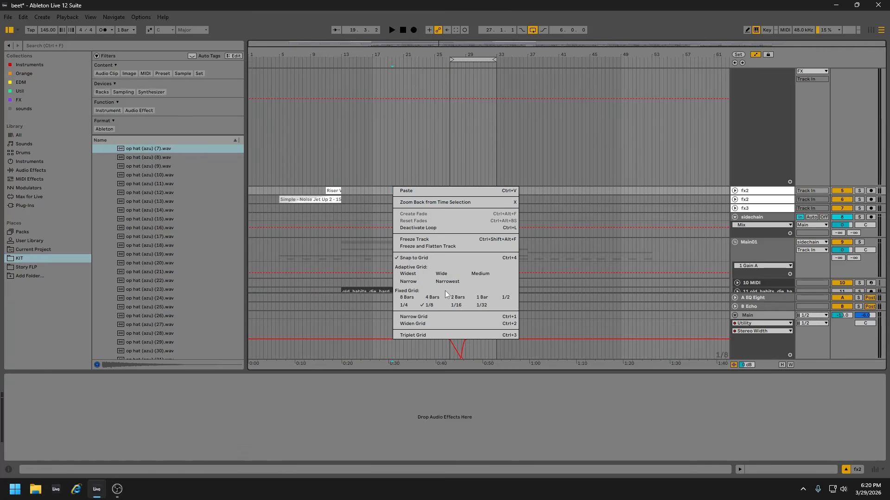
pyautogui.click(456, 297)
pyautogui.click(734, 199)
pyautogui.click(735, 191)
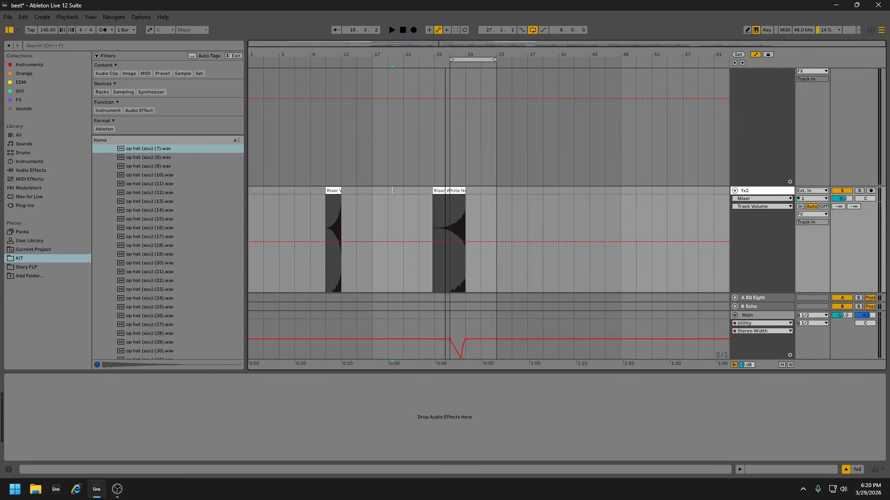
# Locate the Simple - Noise Jet Up 2 clip in the browser, select Simple - Noise Jet Down, and look through the Risers folder.
pyautogui.moveTo(444, 55); pyautogui.dragTo(445, 93)
pyautogui.scroll(-4, 519, 172)
pyautogui.click(513, 203)
pyautogui.rightClick(490, 203)
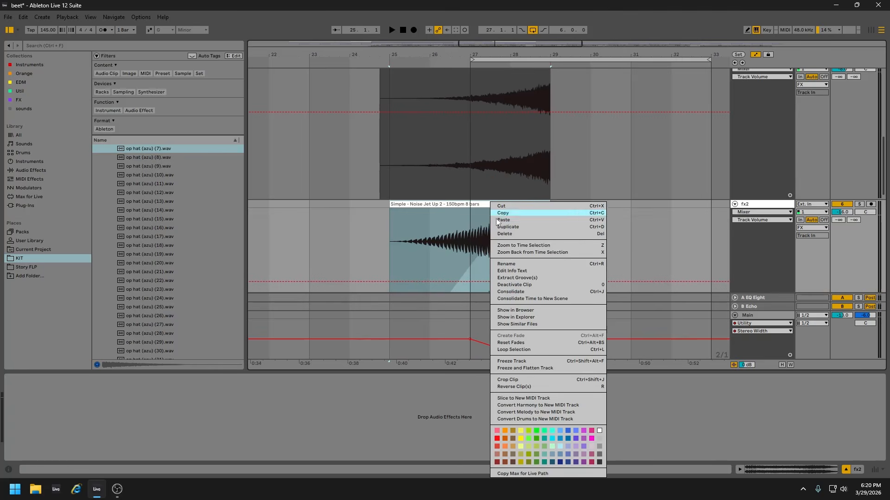
pyautogui.click(515, 310)
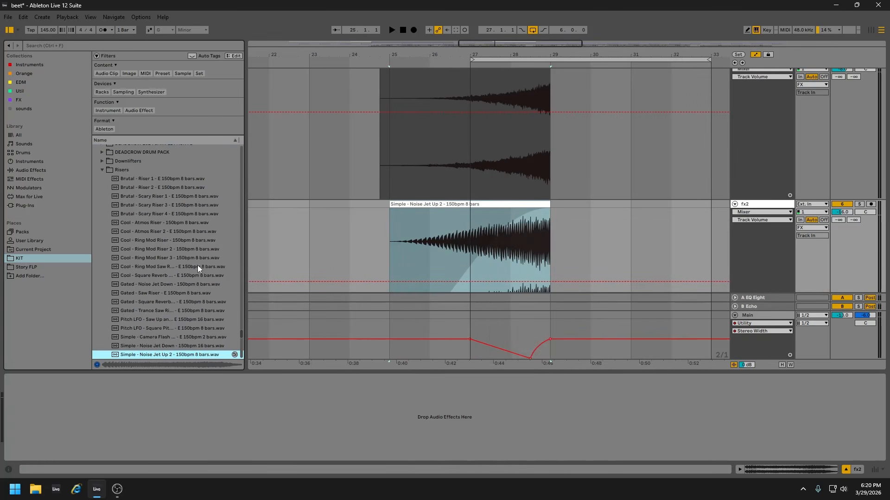
pyautogui.click(165, 345)
pyautogui.scroll(1, 133, 183)
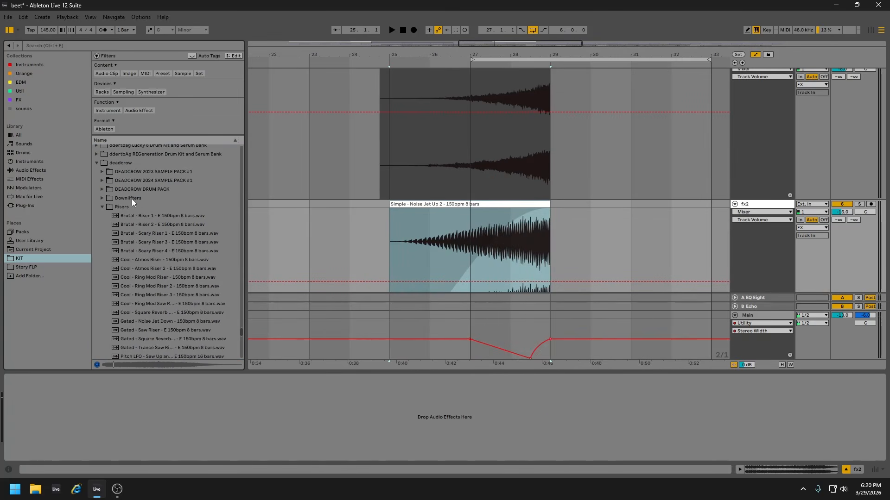
pyautogui.scroll(-2, 148, 216)
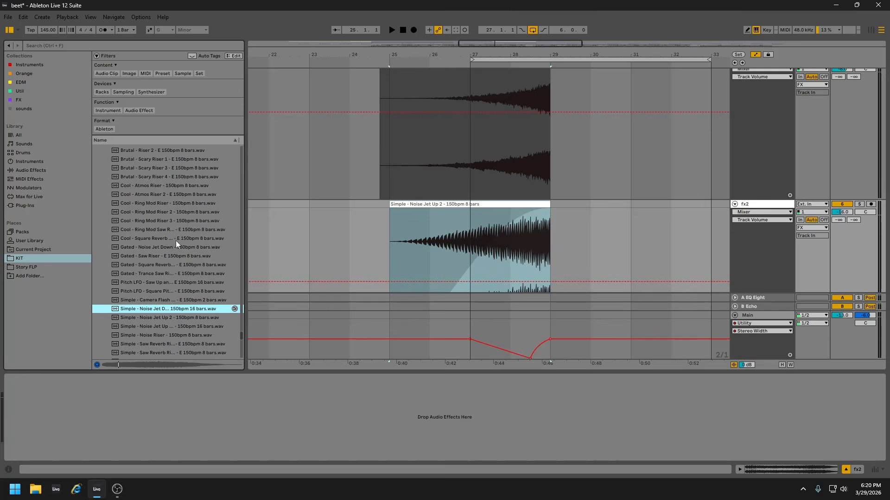
# Solo both fx2 riser tracks, play them from before bar 27 into the drop, and clear the solo.
pyautogui.click(857, 204)
pyautogui.scroll(3, 855, 194)
pyautogui.keyDown('ctrl'); pyautogui.click(859, 117); pyautogui.keyUp('ctrl')
pyautogui.click(423, 65)
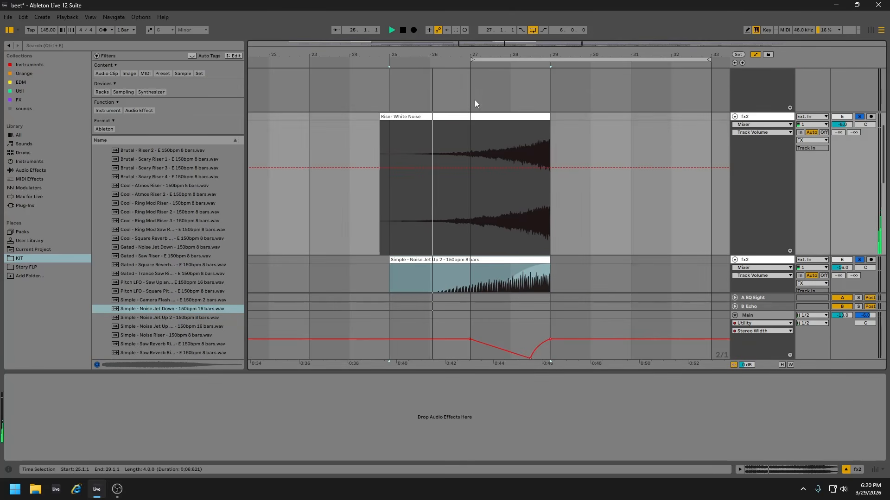
pyautogui.scroll(-3, 527, 195)
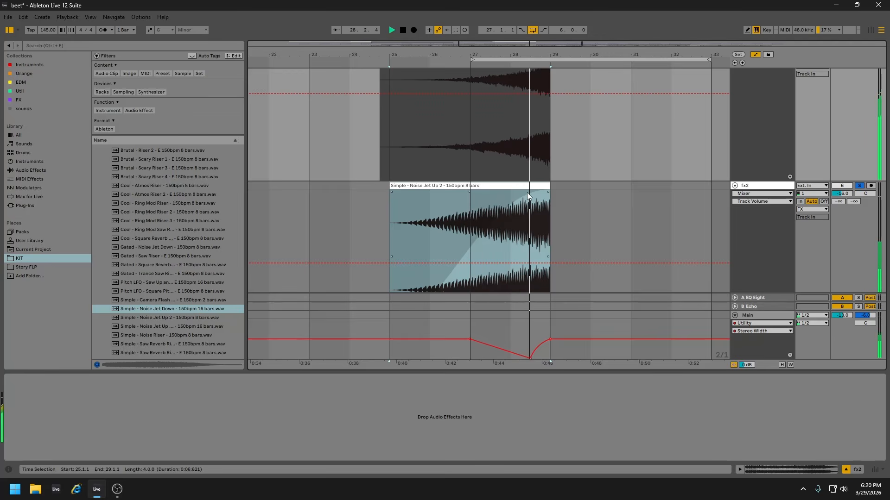
pyautogui.click(859, 186)
# Stop playback, extend the loop end to bar 55, and fold both fx2 riser tracks.
pyautogui.moveTo(501, 55); pyautogui.dragTo(501, 23)
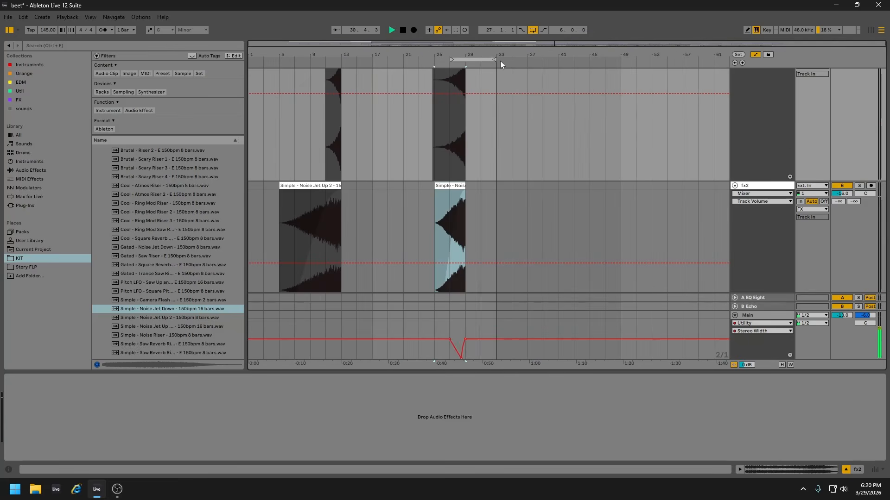
pyautogui.press('space')
pyautogui.moveTo(495, 60); pyautogui.dragTo(667, 60)
pyautogui.scroll(-2, 737, 176)
pyautogui.click(735, 112)
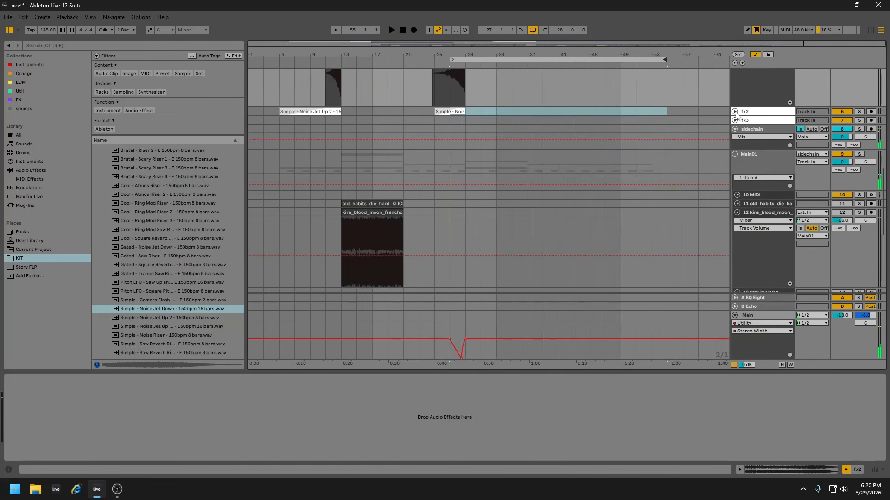
pyautogui.scroll(2, 721, 163)
pyautogui.click(735, 88)
pyautogui.scroll(1, 713, 151)
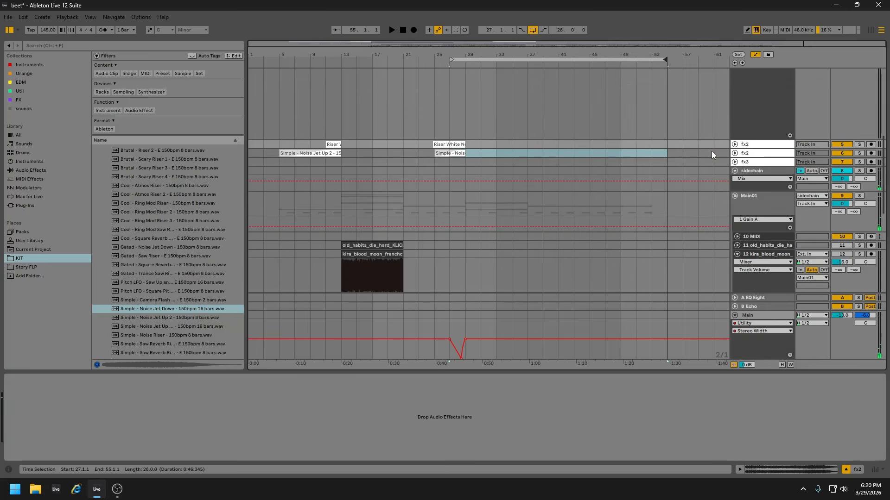
# Unfold Audio-Print tracks 20, 18 and 16, and move the loop start to bar 13.
pyautogui.scroll(-3, 685, 151)
pyautogui.scroll(-4, 683, 152)
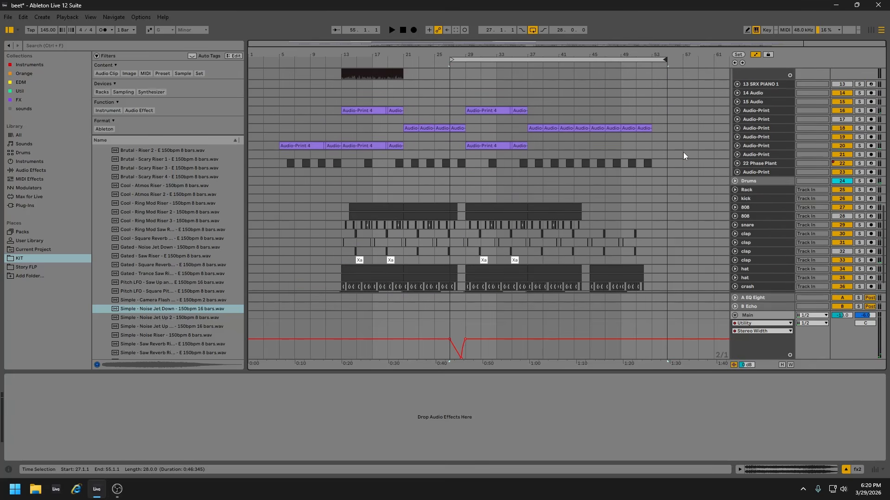
pyautogui.click(736, 146)
pyautogui.click(737, 146)
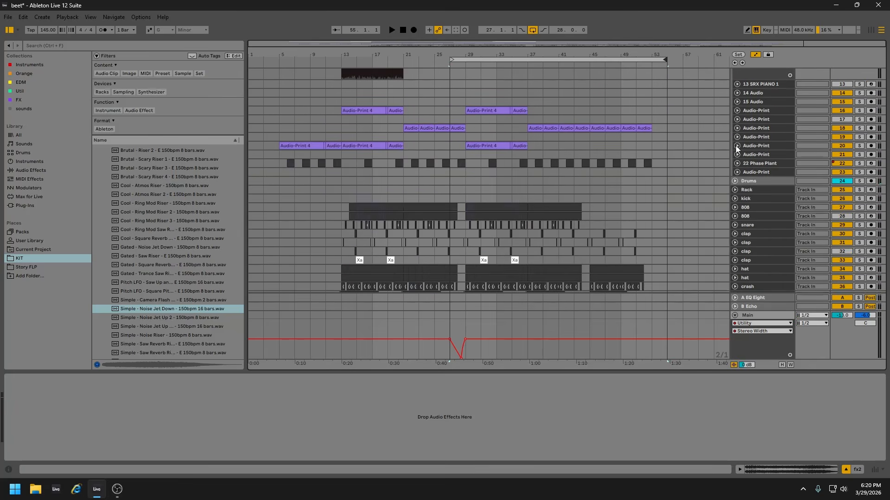
pyautogui.click(736, 146)
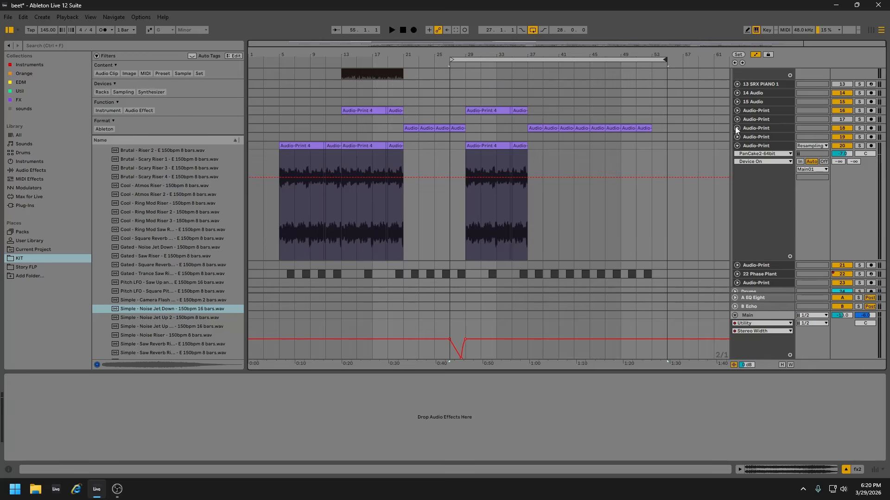
pyautogui.click(737, 128)
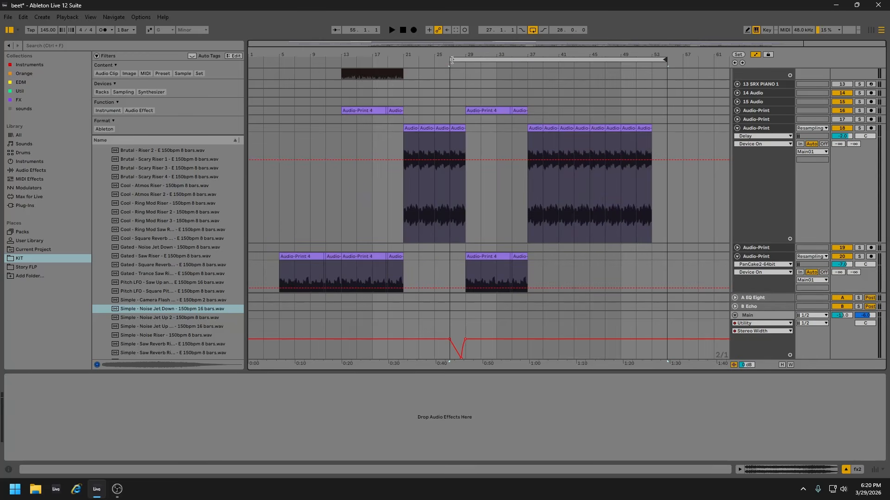
pyautogui.moveTo(456, 62); pyautogui.dragTo(345, 70)
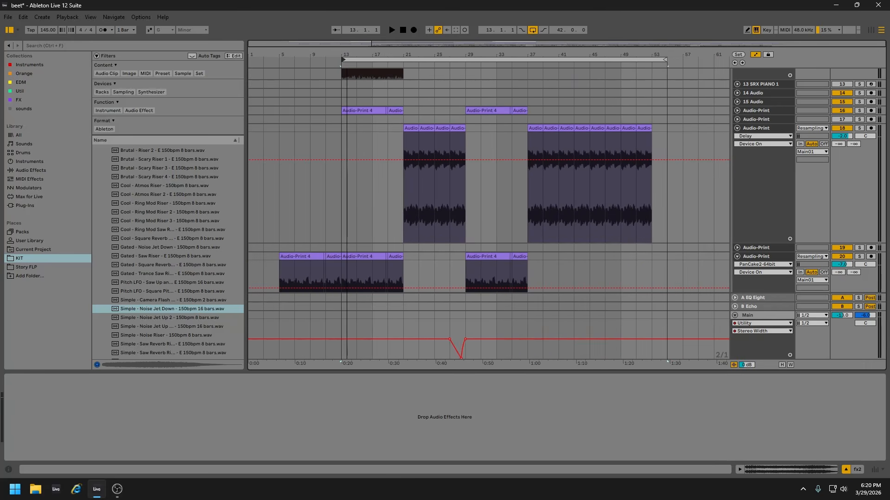
pyautogui.click(737, 110)
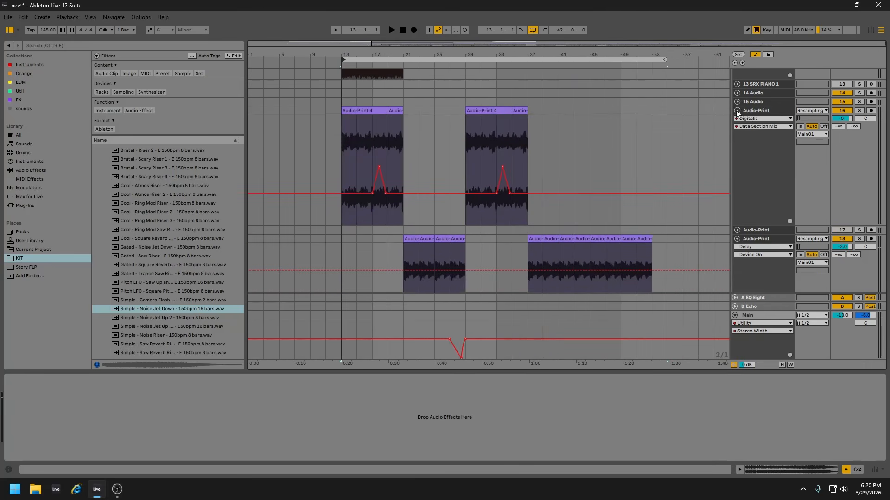
# Fold Audio-Print tracks 16, 18 and 20 to compact the arrangement.
pyautogui.click(736, 111)
pyautogui.click(737, 129)
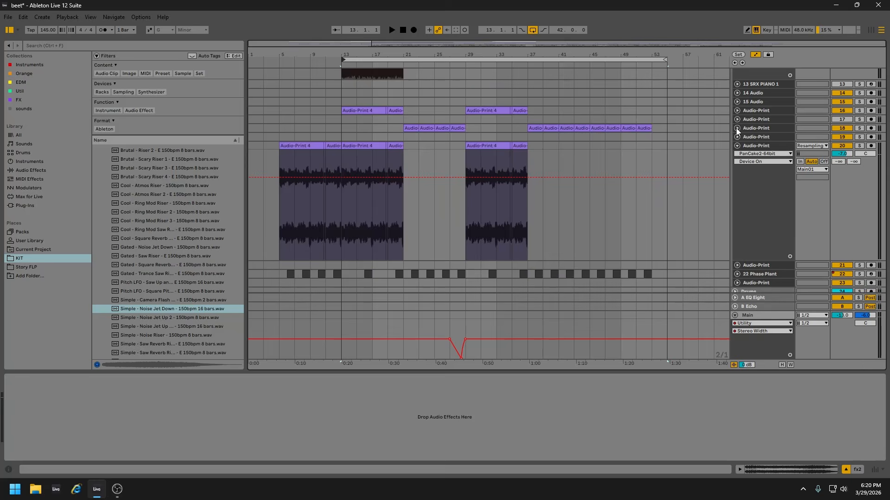
pyautogui.scroll(-5, 653, 158)
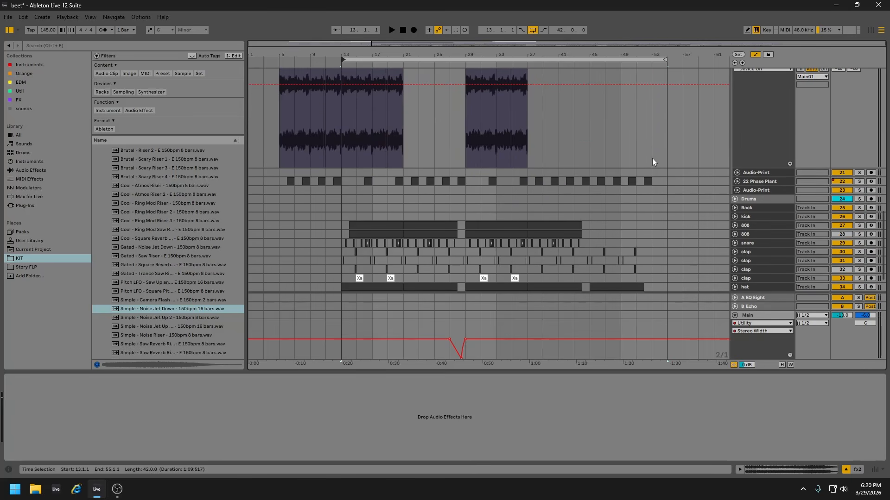
pyautogui.scroll(-2, 652, 161)
pyautogui.scroll(4, 652, 161)
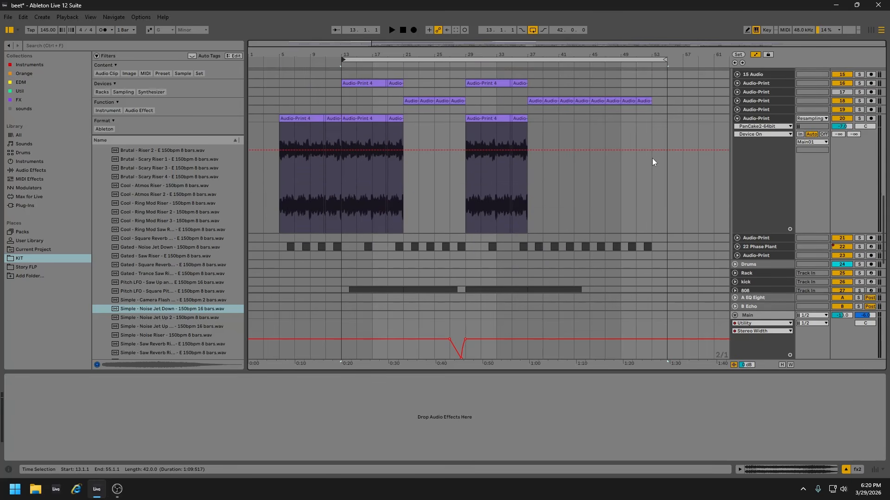
pyautogui.click(737, 120)
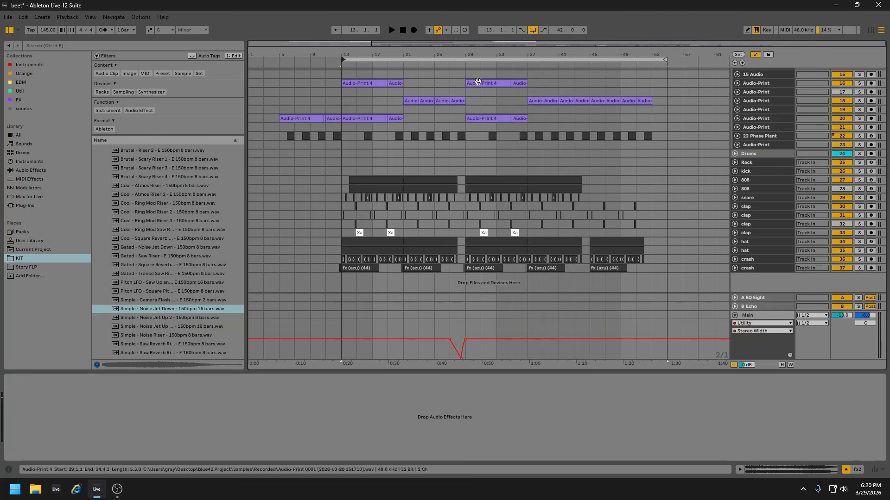
# Fold track 12, kira_blood_moon, and look over the drop's layout from the Main01 group to the crash tracks.
pyautogui.scroll(4, 478, 186)
pyautogui.scroll(-4, 478, 185)
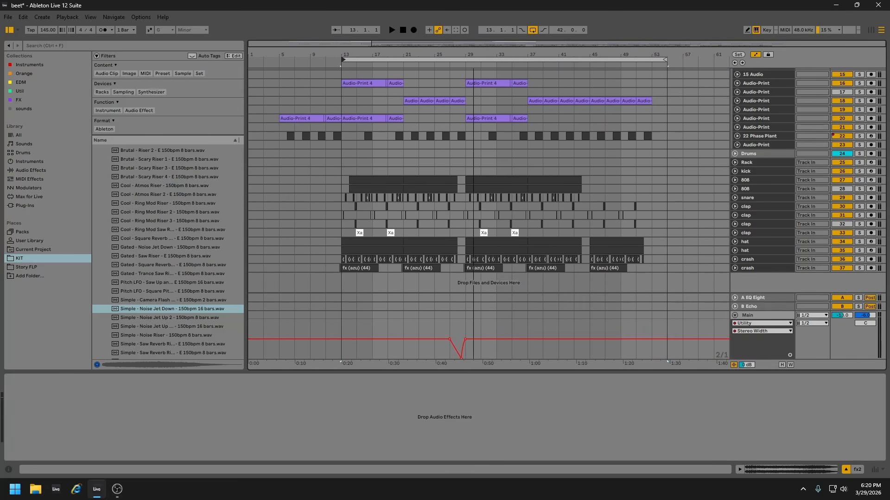
pyautogui.scroll(2, 604, 212)
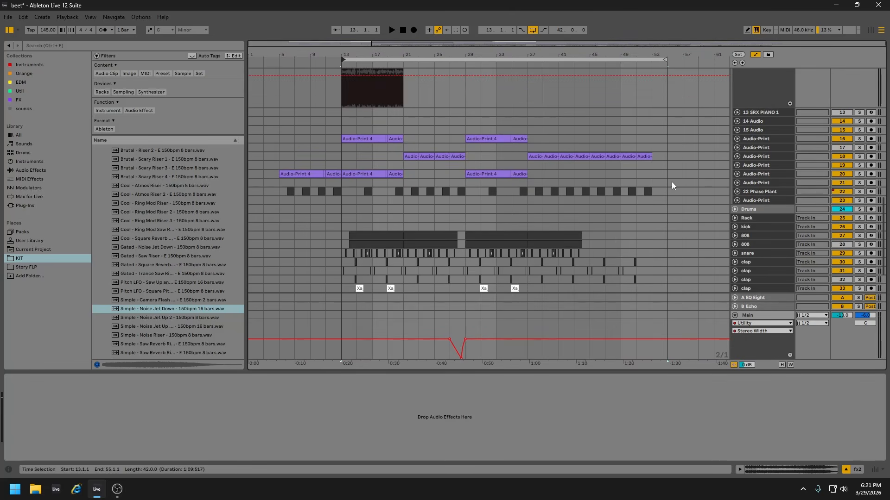
pyautogui.scroll(4, 678, 177)
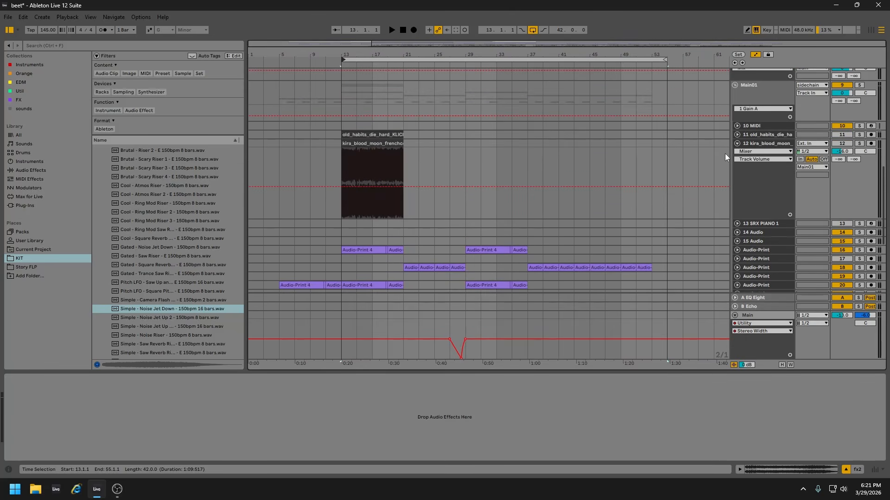
pyautogui.scroll(-6, 724, 148)
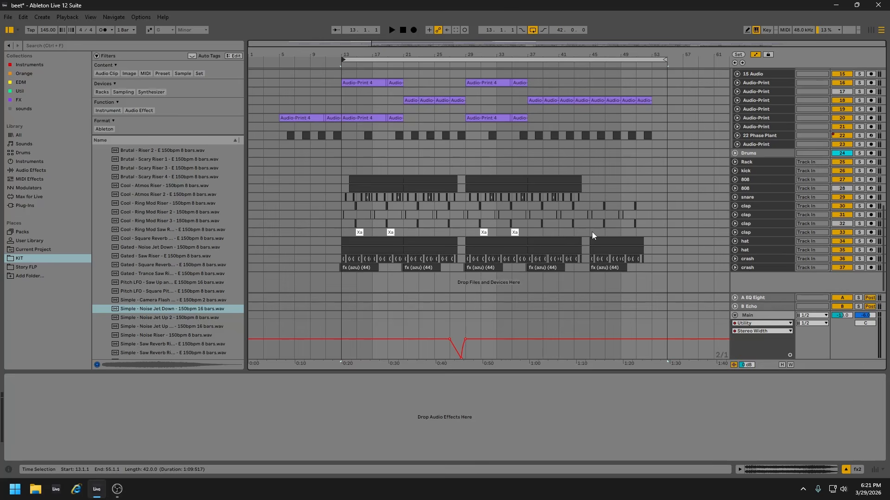
pyautogui.scroll(2, 592, 235)
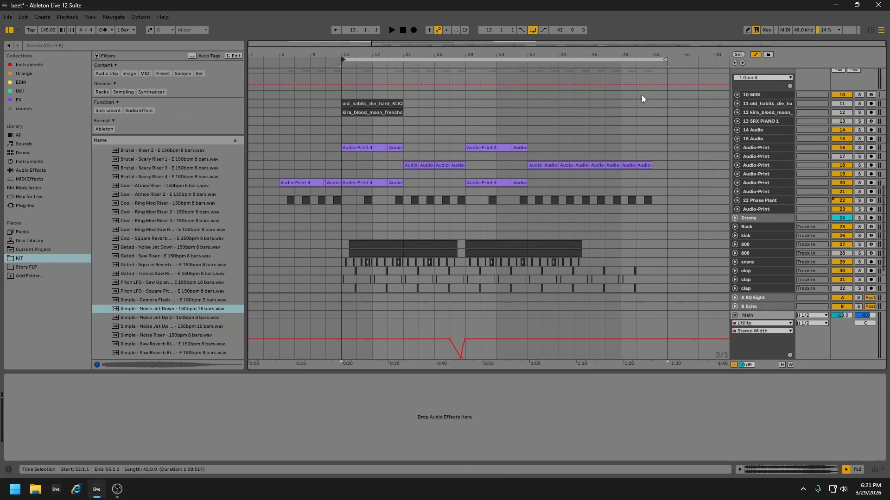
# Select the time range from bar 53 to bar 55 across Audio-Print track 18 through crash track 37.
pyautogui.click(668, 61)
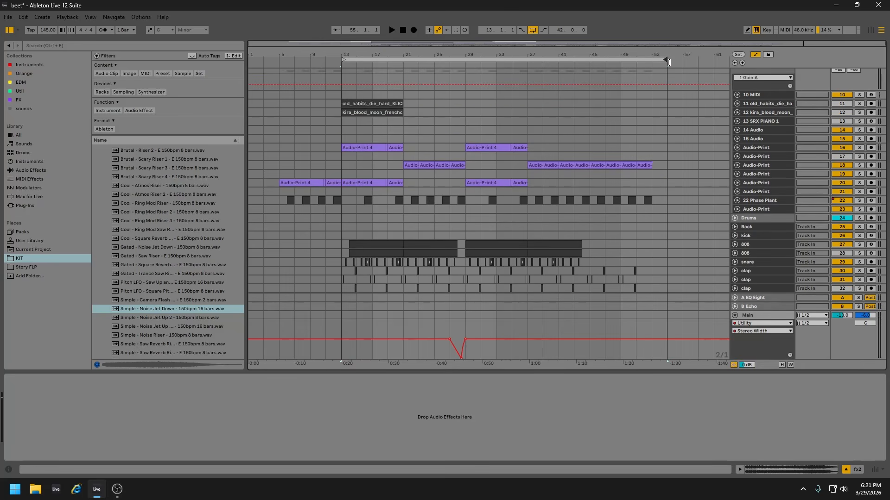
pyautogui.moveTo(662, 153)
pyautogui.mouseDown()
pyautogui.moveTo(662, 184)
pyautogui.moveTo(663, 166)
pyautogui.mouseUp()
pyautogui.scroll(-2, 565, 195)
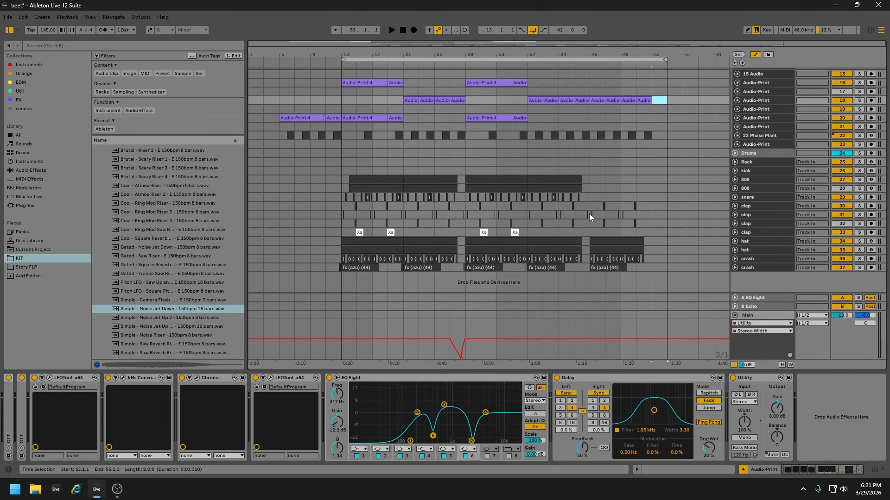
pyautogui.moveTo(664, 95); pyautogui.dragTo(665, 274)
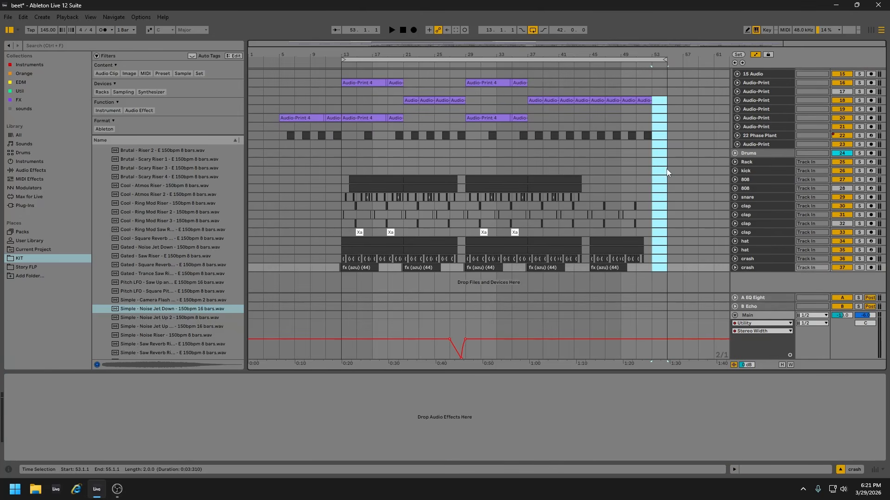